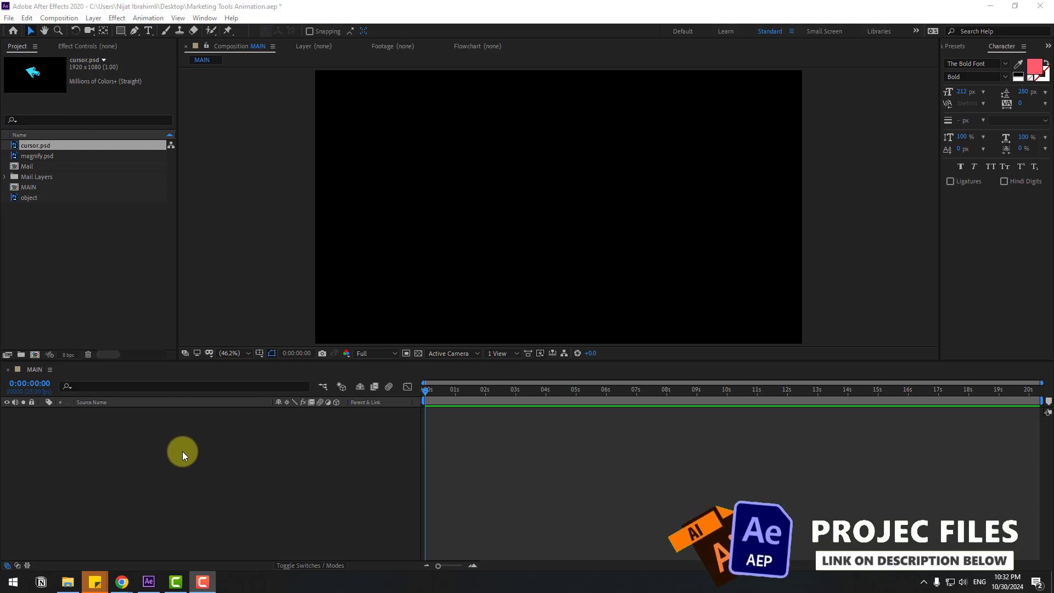
# Step: Create a light grey (EAEAEA) solid named BG filling MAIN, then lock the layer
pyautogui.rightClick(166, 449)
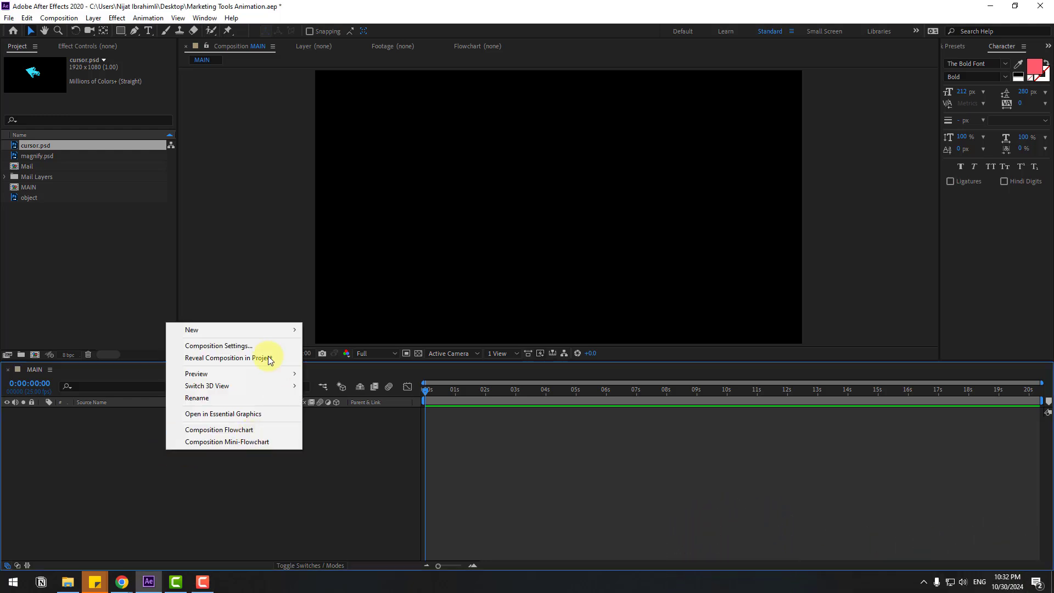
pyautogui.moveTo(272, 329)
pyautogui.click(328, 357)
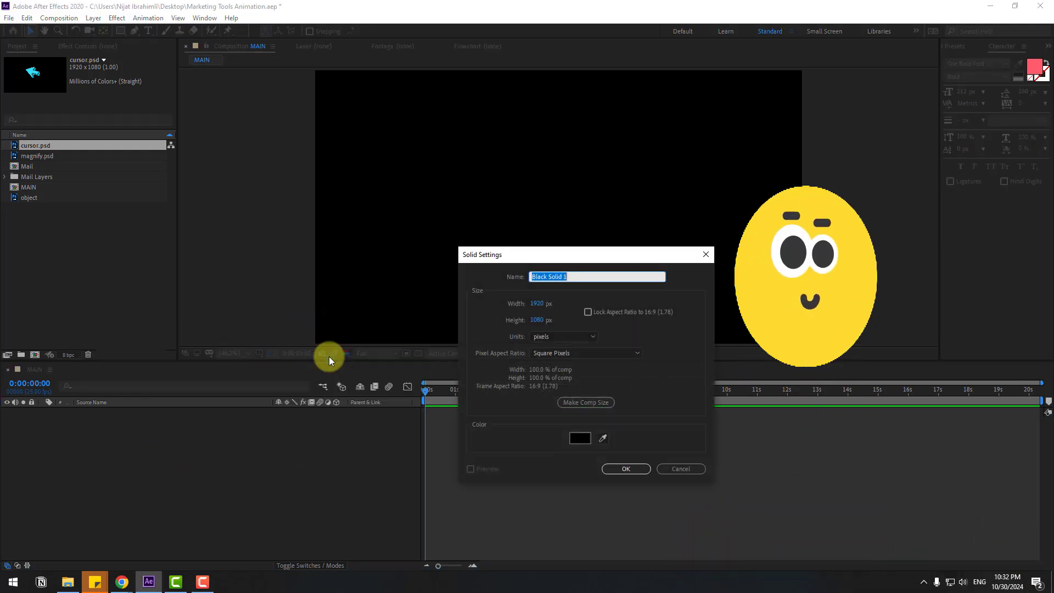
pyautogui.write('BG')
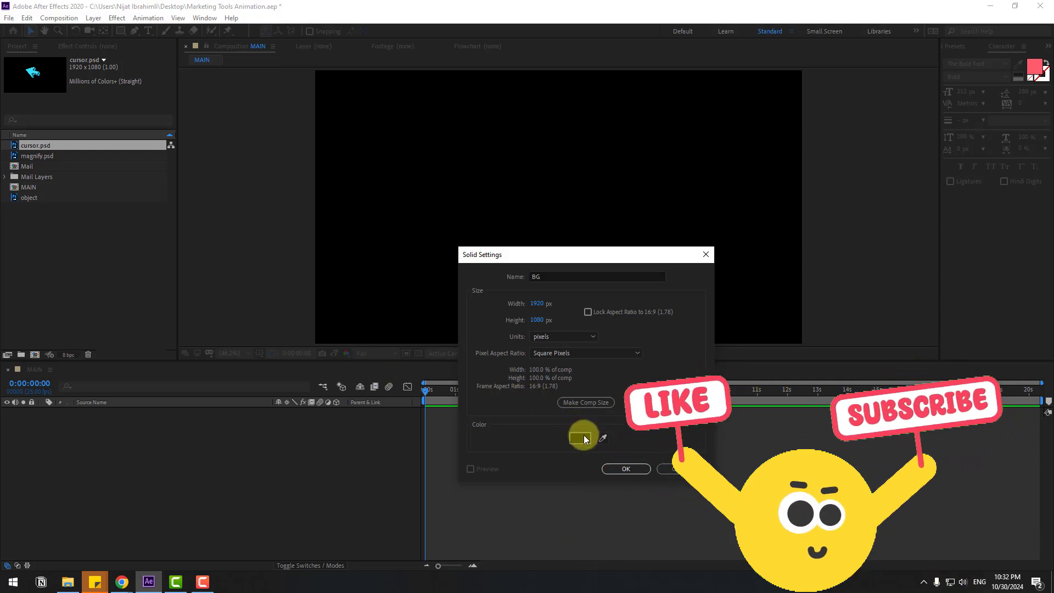
pyautogui.click(581, 438)
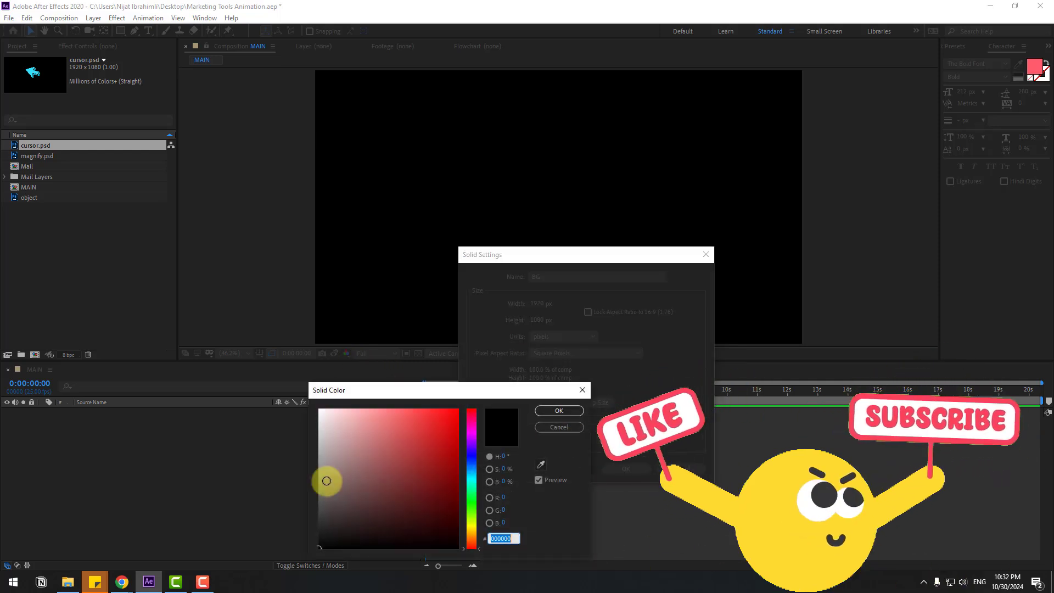
pyautogui.click(545, 413)
pyautogui.click(625, 470)
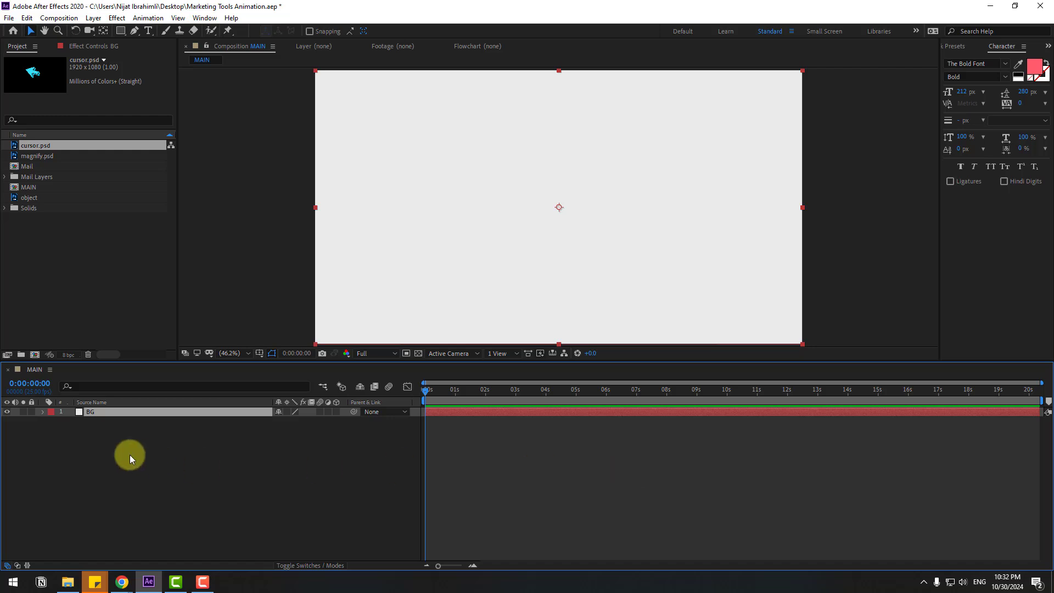
pyautogui.click(32, 412)
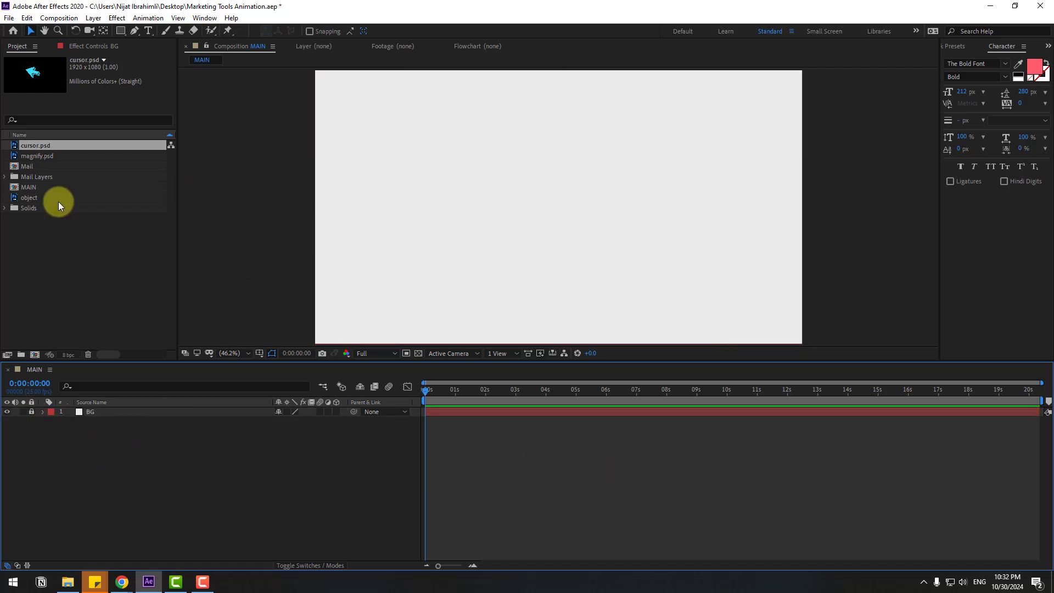
# Step: Add object, magnify.psd, Mail and cursor.psd from the Project panel as timeline layers
pyautogui.moveTo(32, 197); pyautogui.dragTo(133, 410)
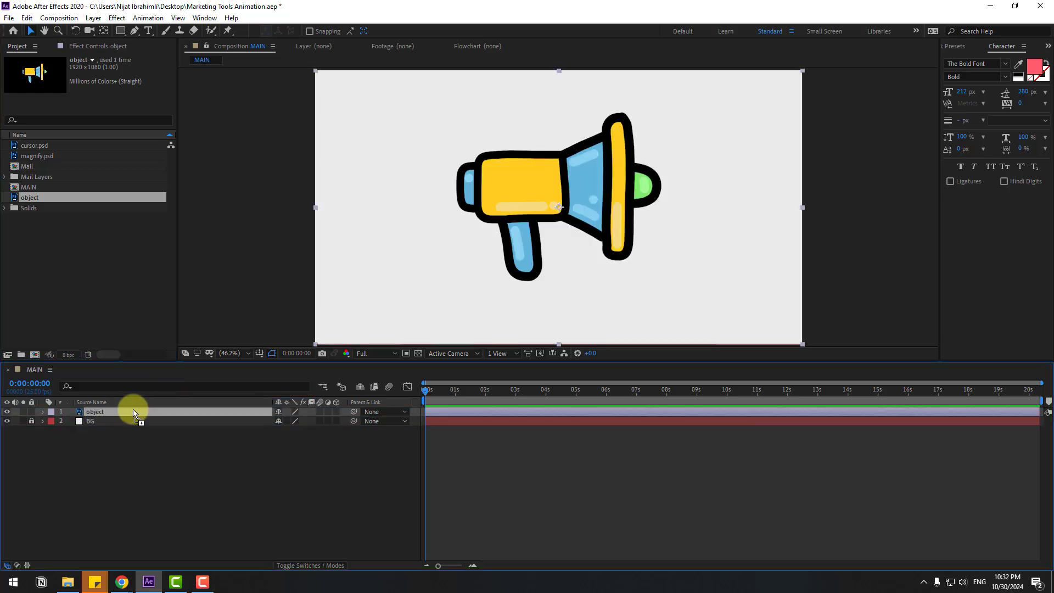
pyautogui.click(44, 159)
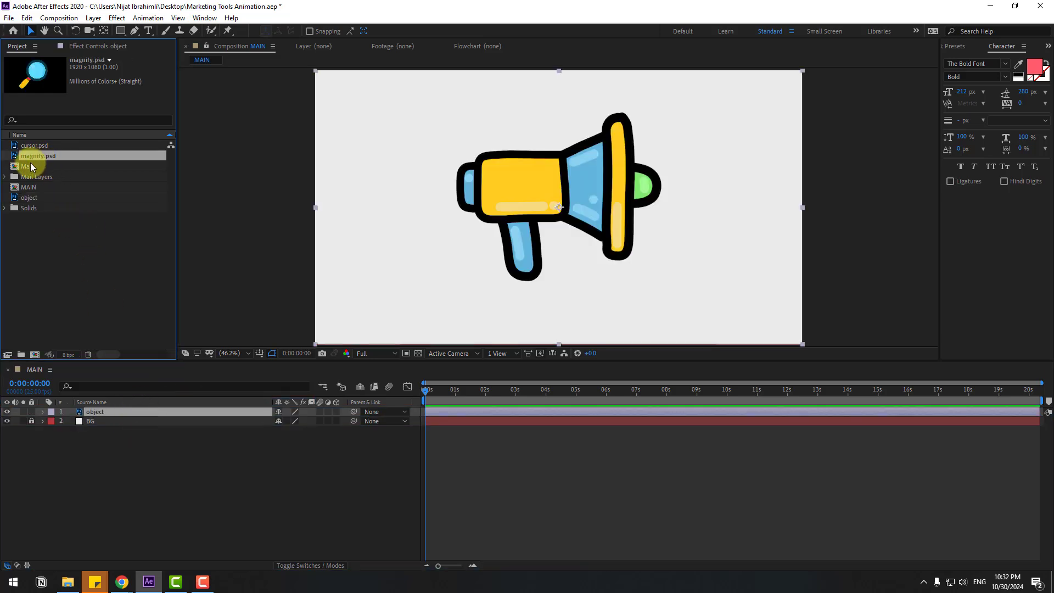
pyautogui.moveTo(43, 165); pyautogui.dragTo(121, 411)
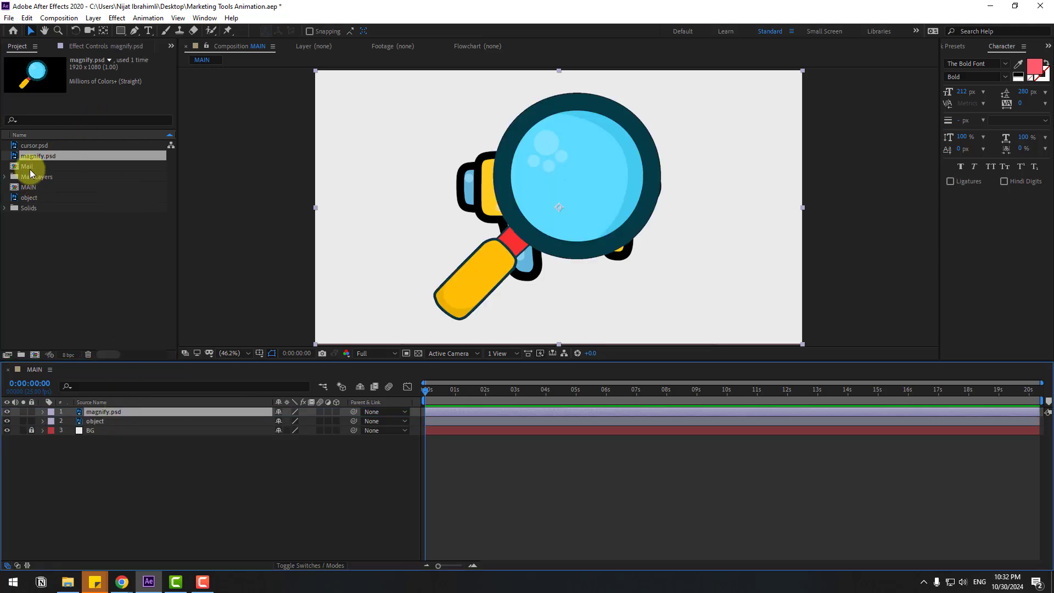
pyautogui.moveTo(28, 168); pyautogui.dragTo(99, 414)
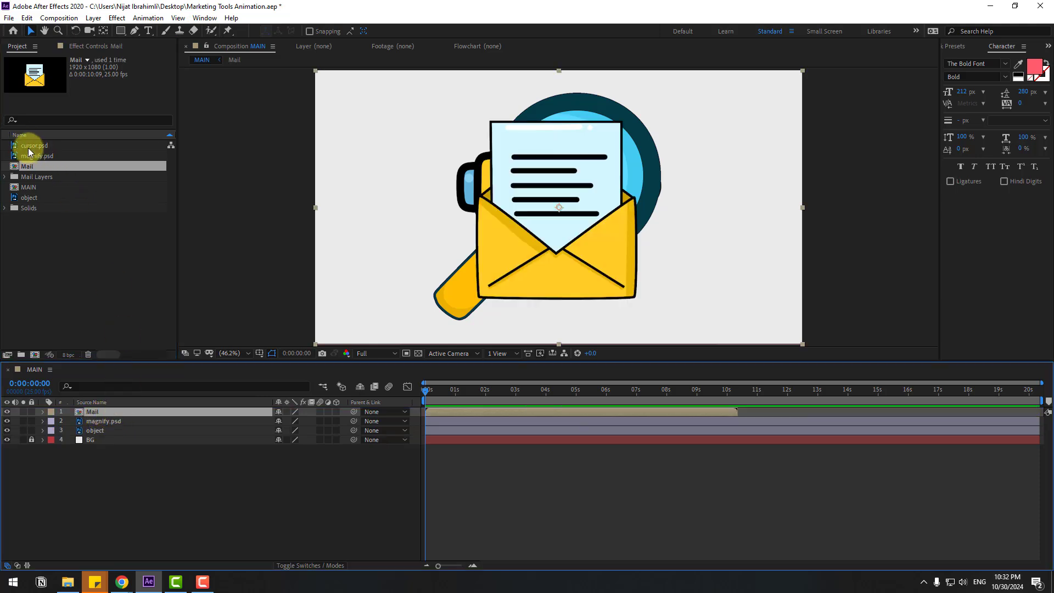
pyautogui.moveTo(30, 147); pyautogui.dragTo(107, 412)
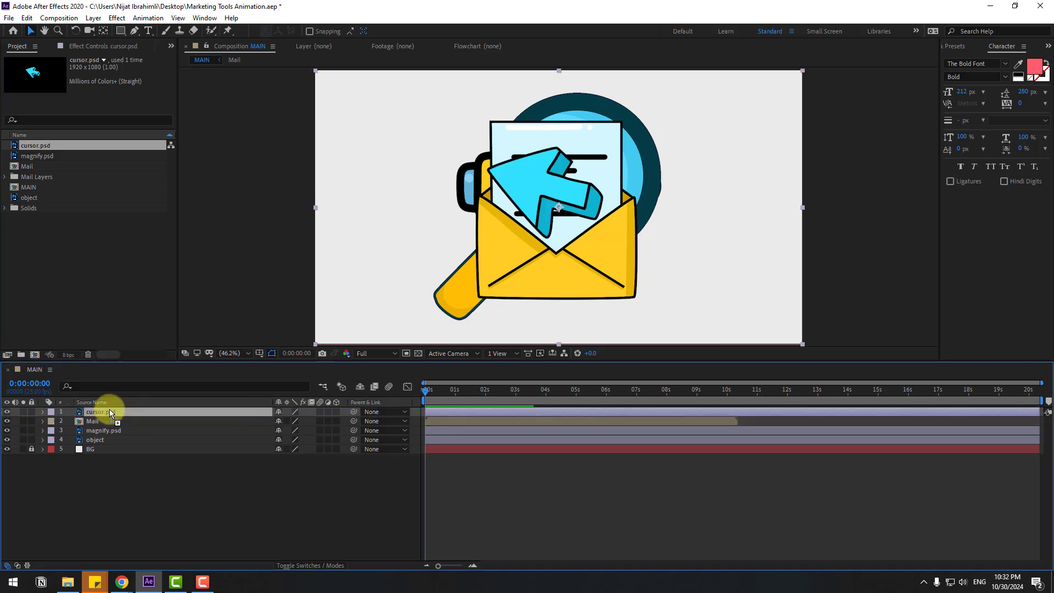
# Step: Hide the cursor.psd layer and select the Mail and object layers
pyautogui.click(7, 412)
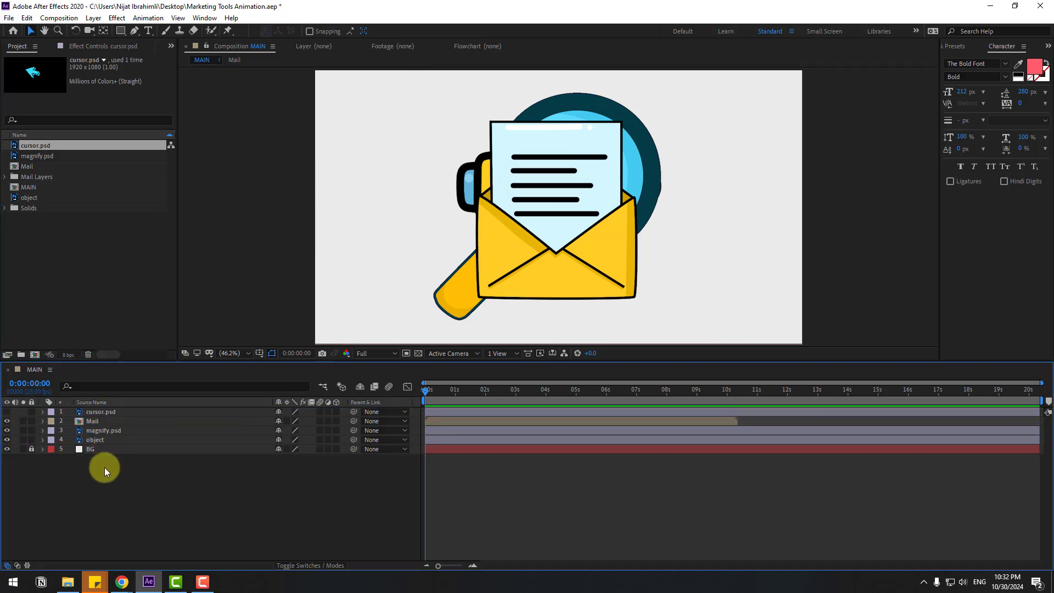
pyautogui.click(94, 422)
pyautogui.click(124, 439)
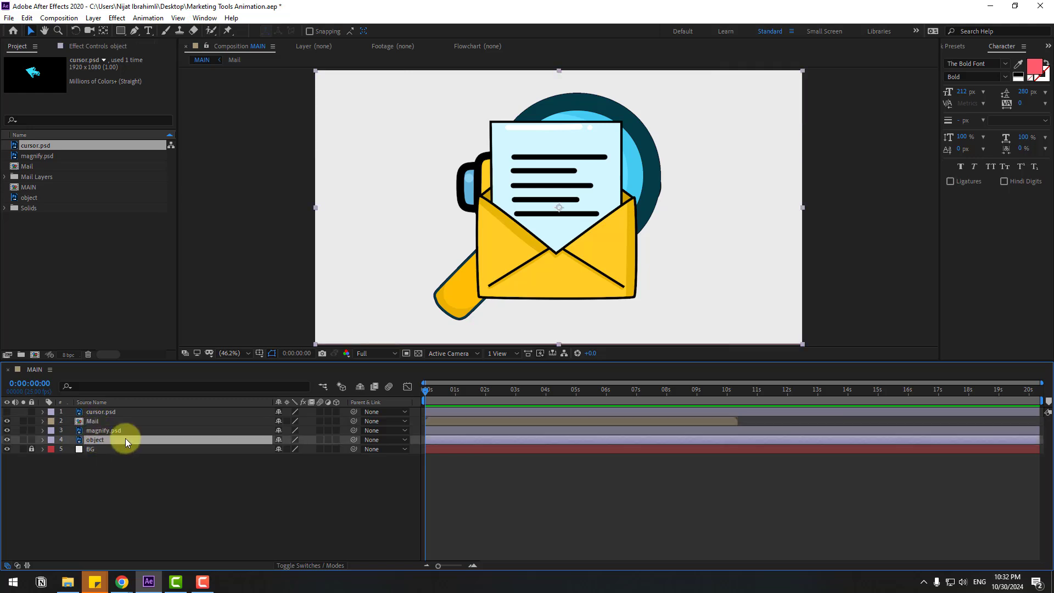
# Step: Scale the megaphone to 42% and place it right of the envelope
pyautogui.moveTo(501, 162); pyautogui.dragTo(431, 163)
pyautogui.press('s')
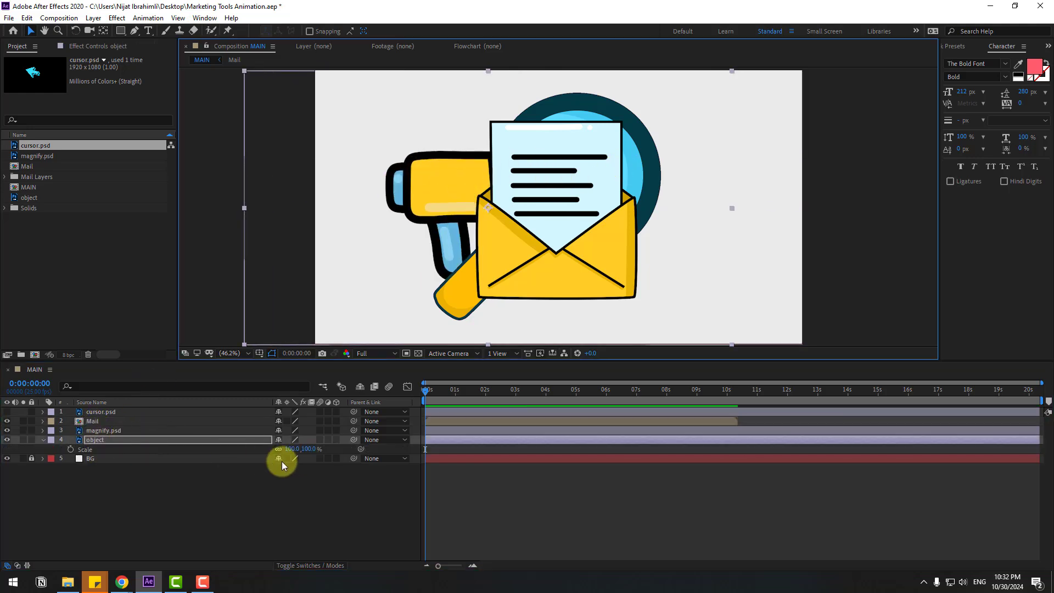
pyautogui.moveTo(293, 455); pyautogui.dragTo(269, 440)
pyautogui.moveTo(698, 223); pyautogui.dragTo(687, 215)
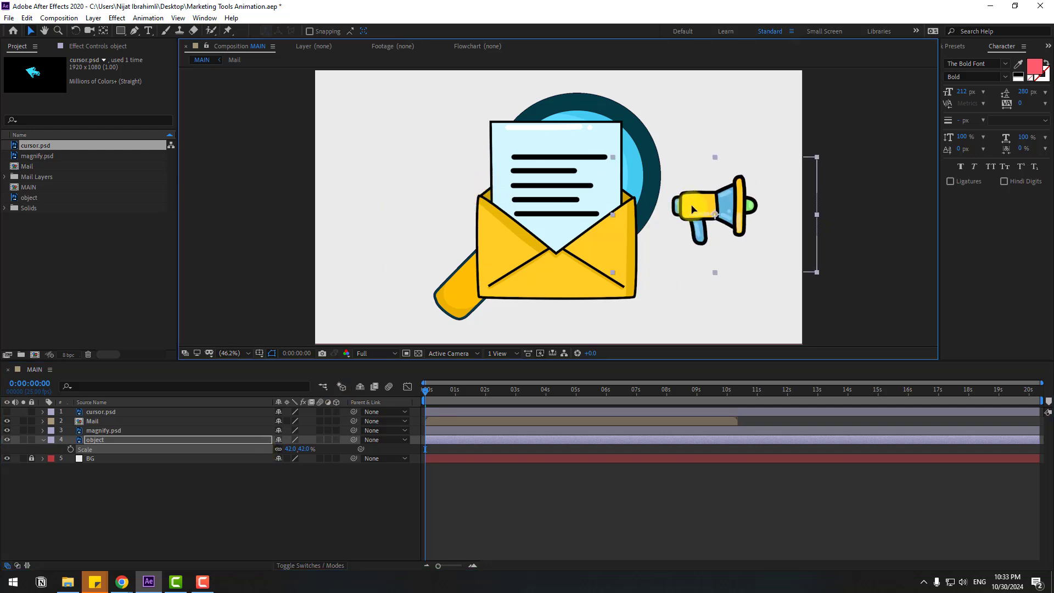
# Step: Scale the magnifier to 54% and place it left of the envelope
pyautogui.click(96, 430)
pyautogui.press('s')
pyautogui.moveTo(282, 438); pyautogui.dragTo(270, 438)
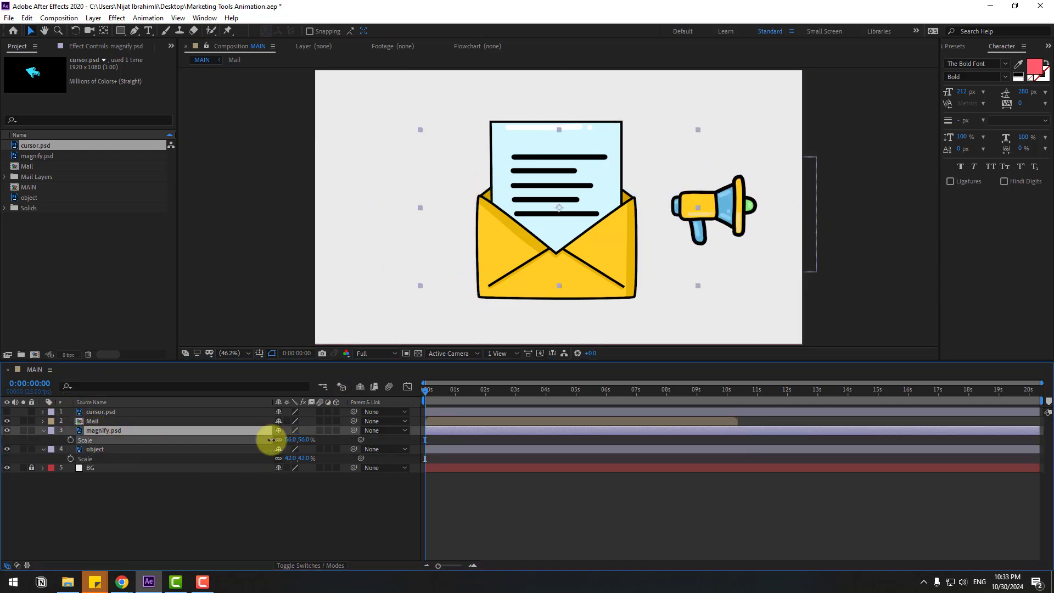
pyautogui.moveTo(501, 226); pyautogui.dragTo(422, 209)
# Step: Shrink the Mail envelope to 56% scale
pyautogui.click(97, 423)
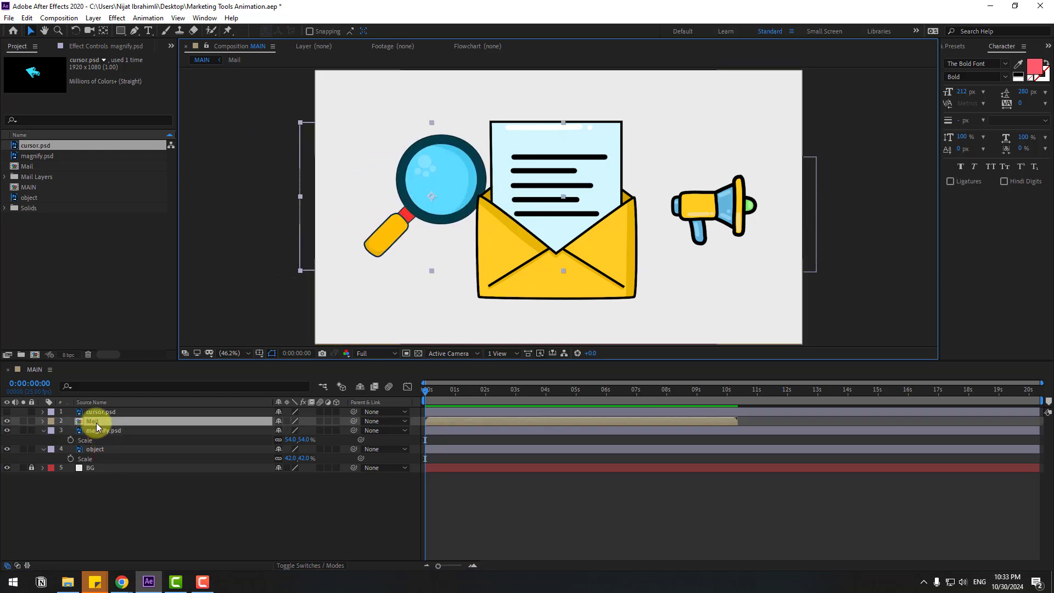
pyautogui.press('s')
pyautogui.moveTo(291, 430); pyautogui.dragTo(268, 428)
# Step: Show the title/action safe margins and deselect the Mail layer
pyautogui.click(259, 353)
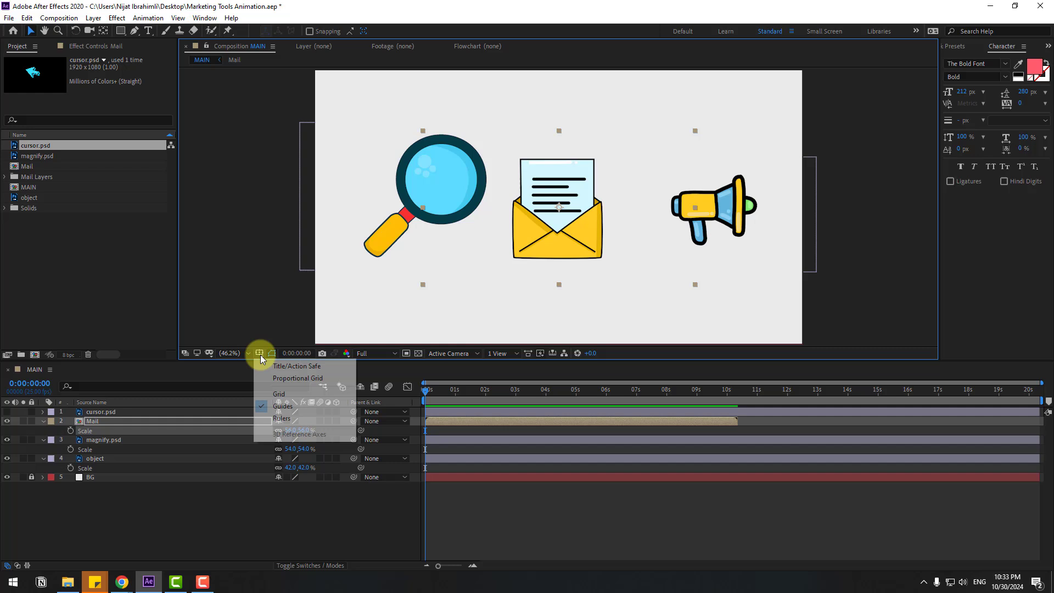
pyautogui.click(297, 367)
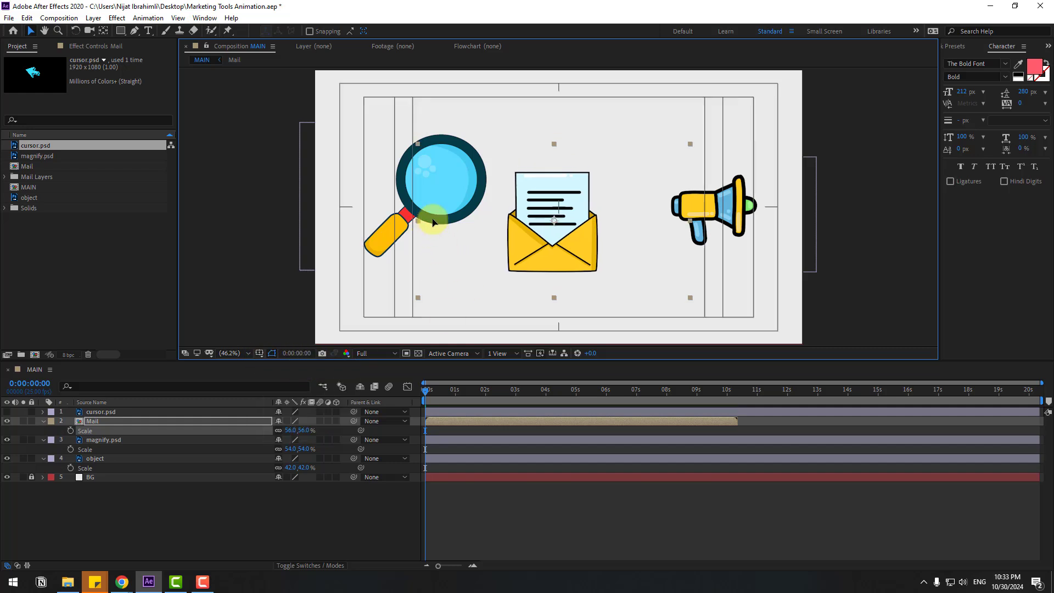
pyautogui.click(128, 529)
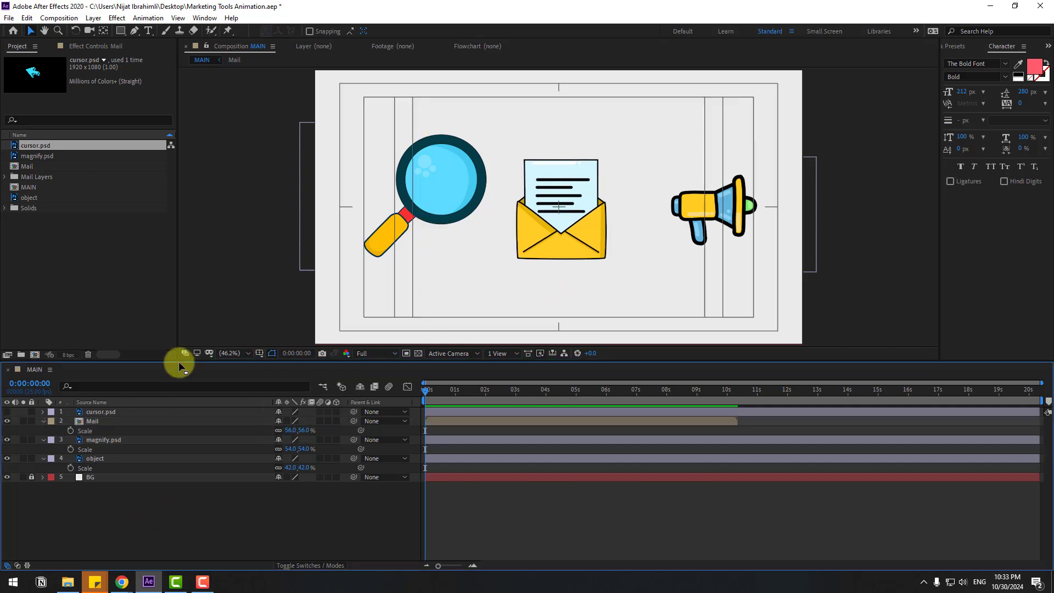
# Step: Draw a white ellipse at the composition centre and give it a 22 px outline
pyautogui.click(120, 32)
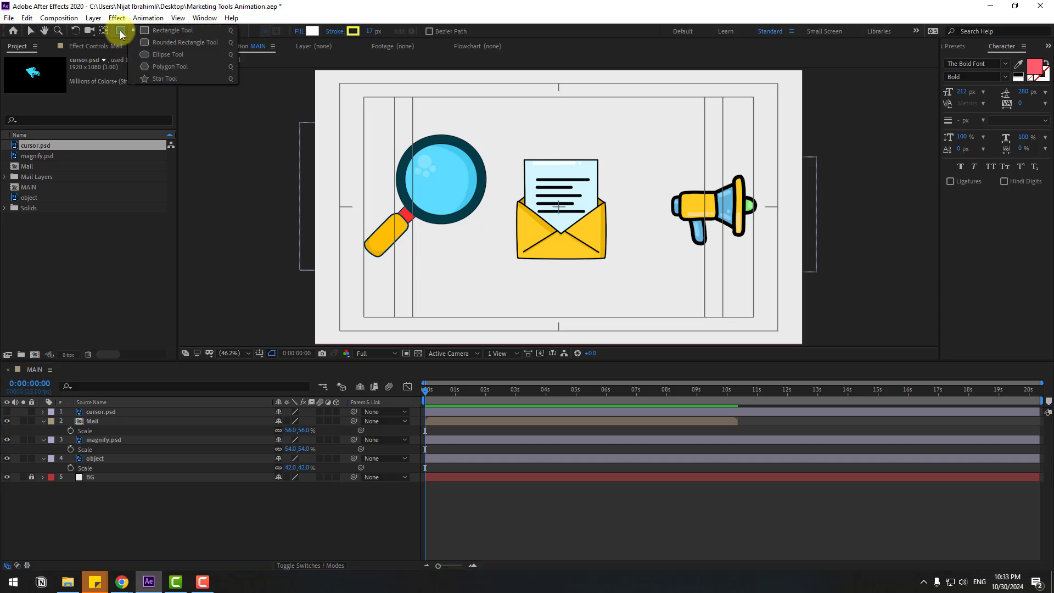
pyautogui.click(147, 55)
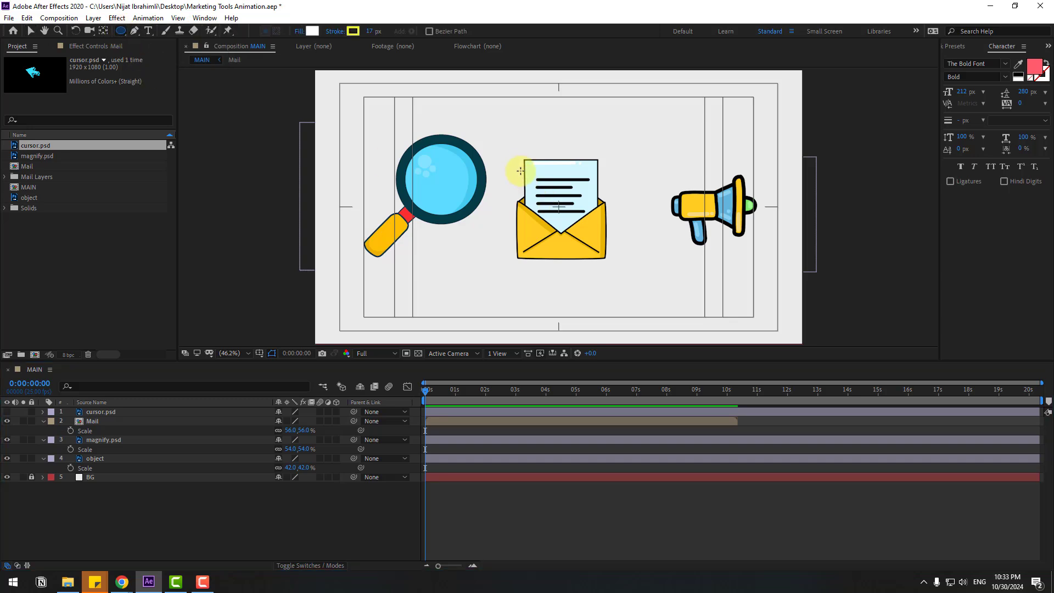
pyautogui.moveTo(496, 146); pyautogui.dragTo(631, 252)
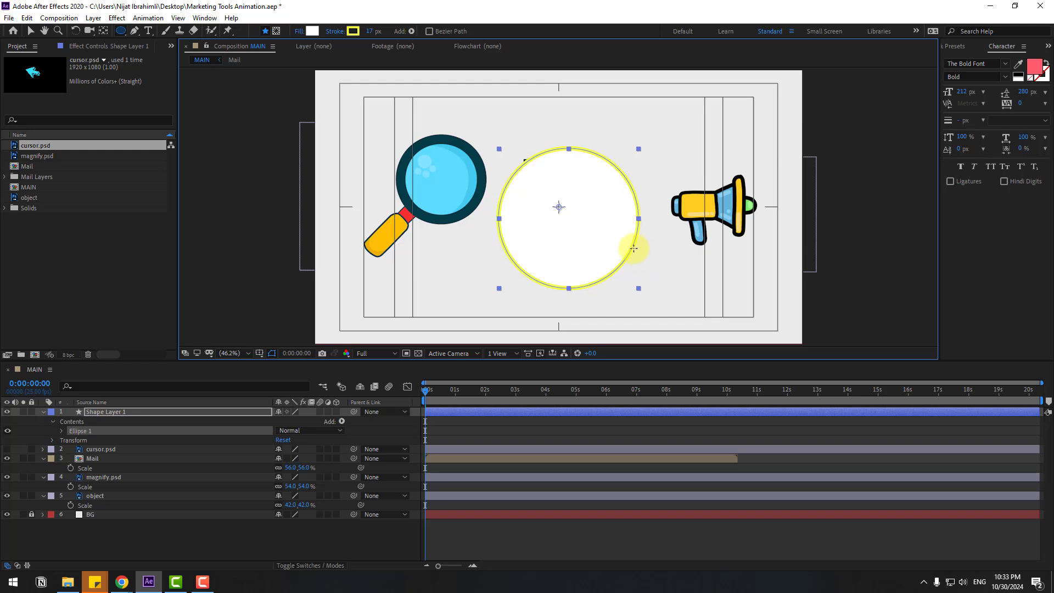
pyautogui.press('v')
pyautogui.moveTo(458, 32); pyautogui.dragTo(460, 30)
pyautogui.write('22')
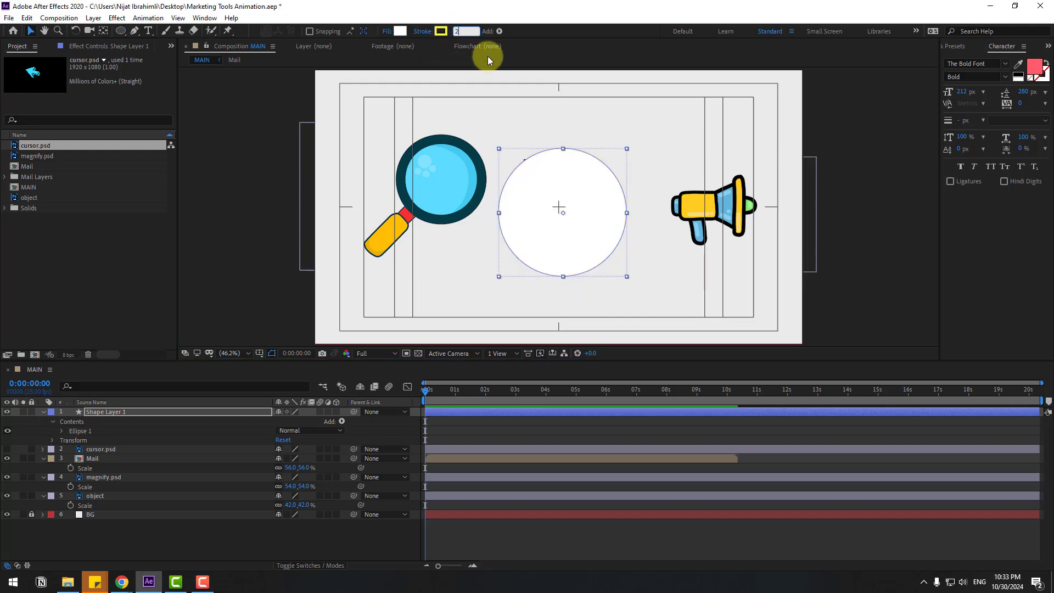
pyautogui.press('Return')
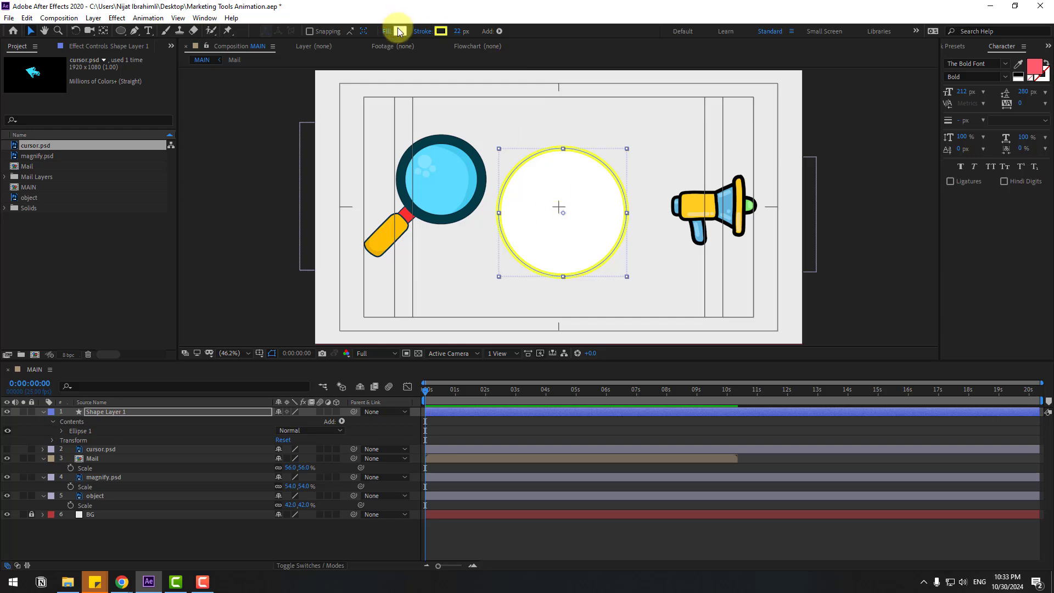
# Step: Keep the white fill, make the outline dark teal, and select Shape Layer 1
pyautogui.click(400, 31)
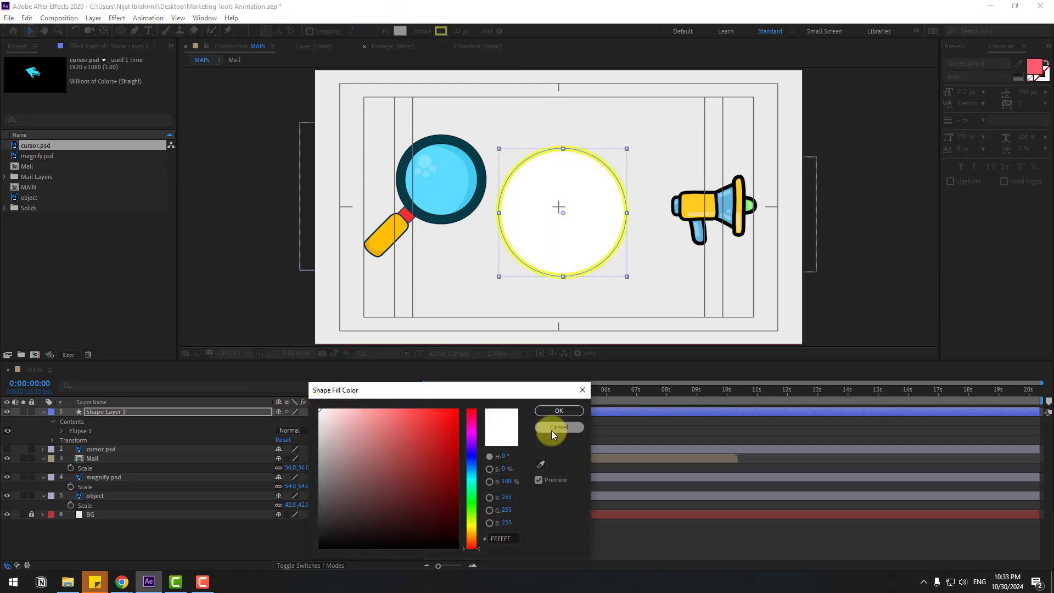
pyautogui.click(554, 411)
pyautogui.click(440, 31)
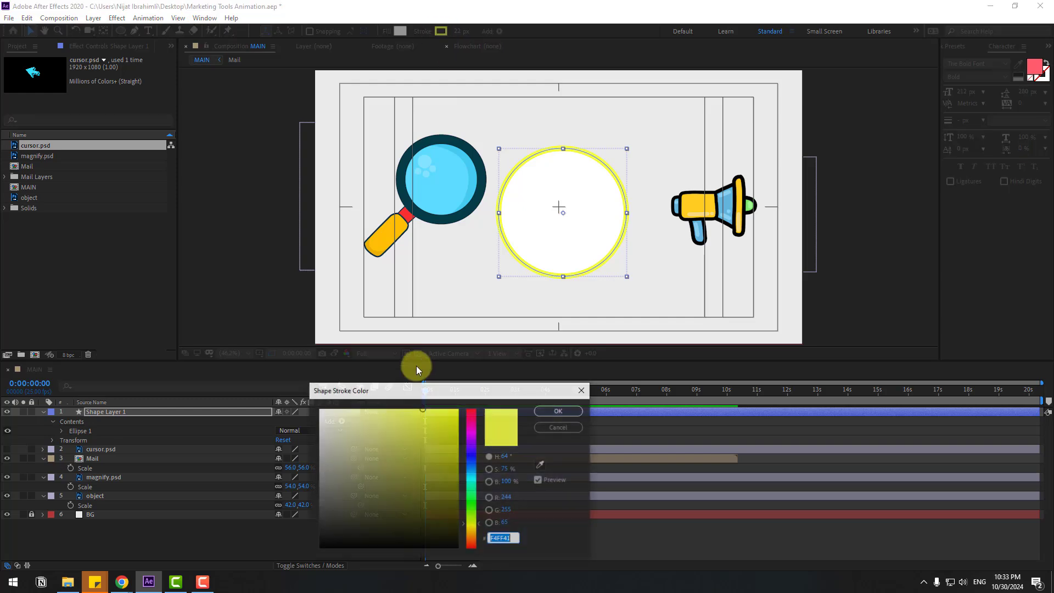
pyautogui.click(541, 465)
pyautogui.click(501, 244)
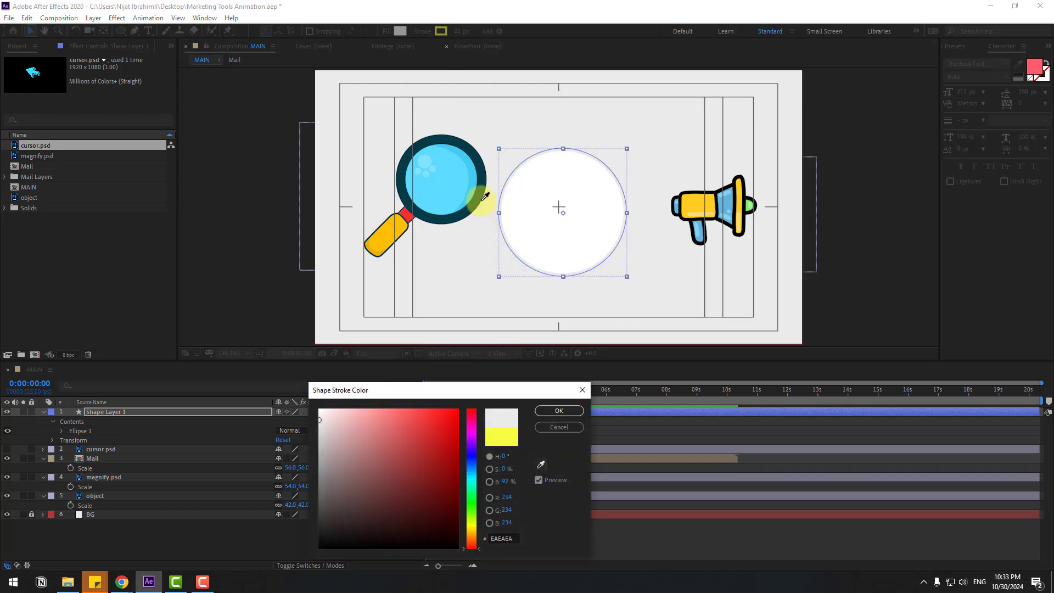
pyautogui.click(558, 410)
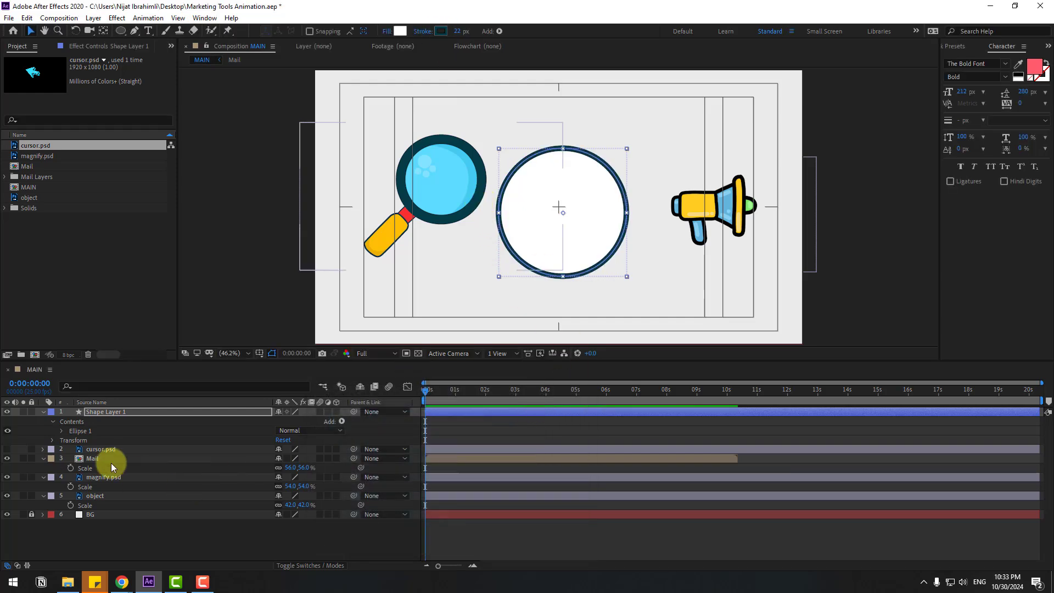
pyautogui.click(95, 414)
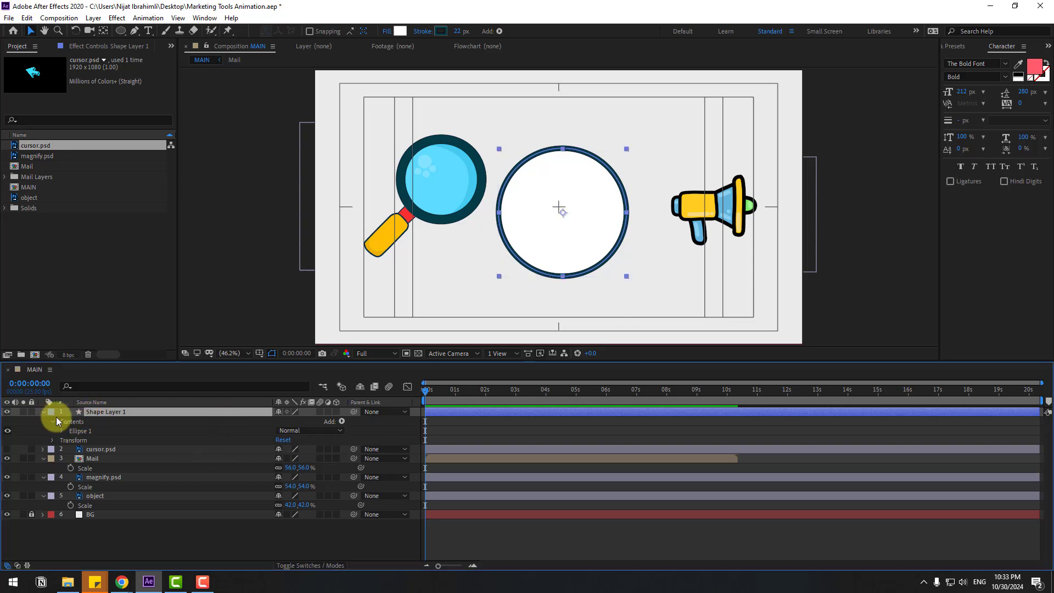
# Step: Rename Shape Layer 1 to circle-1
pyautogui.press('Return')
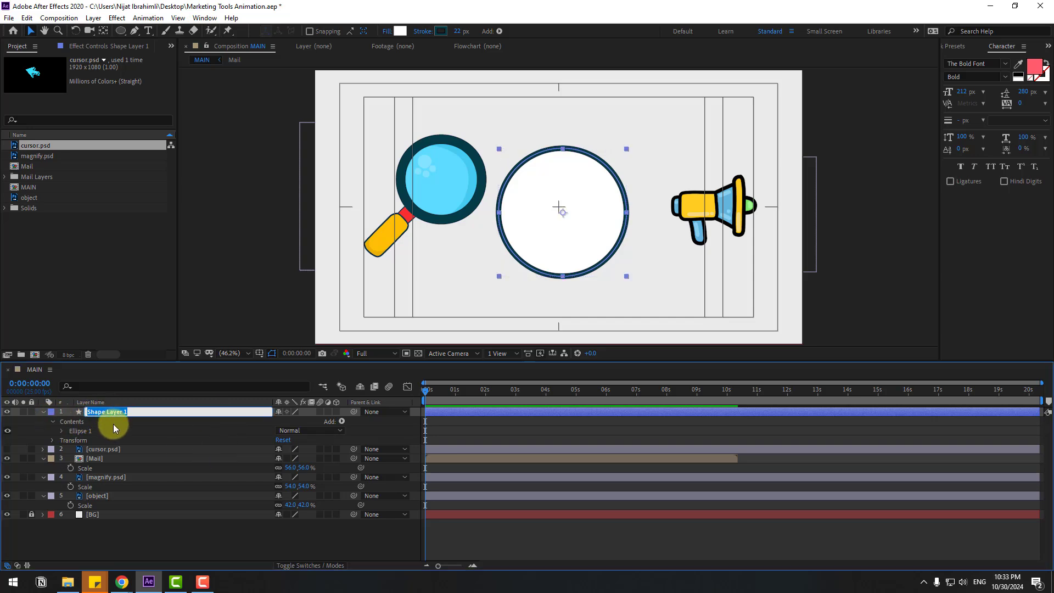
pyautogui.write('circle-1')
pyautogui.press('Return')
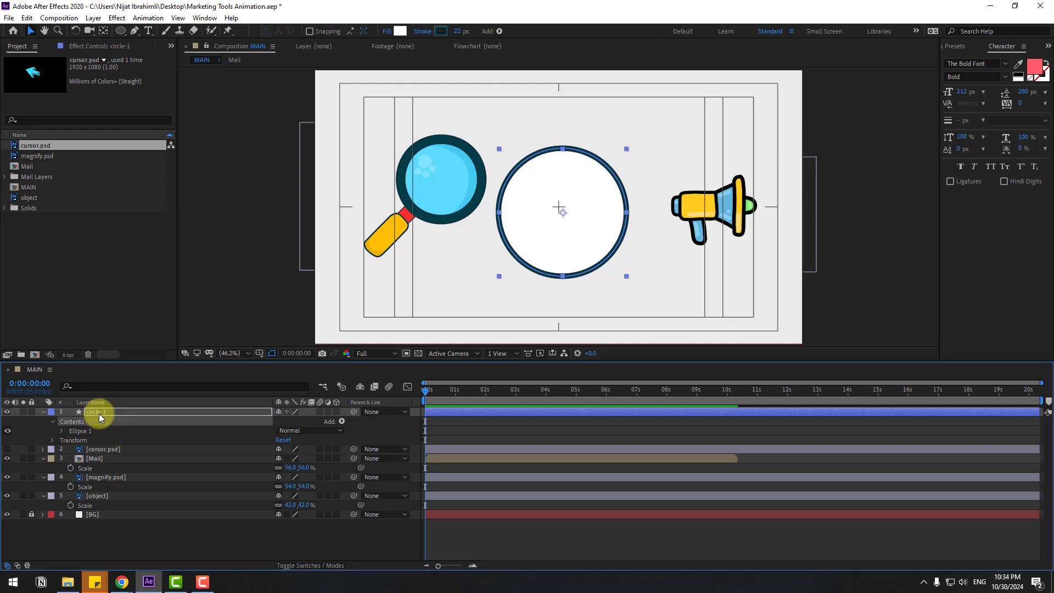
# Step: Search the properties for 'siz' and set the ellipse size to 376.3
pyautogui.click(95, 386)
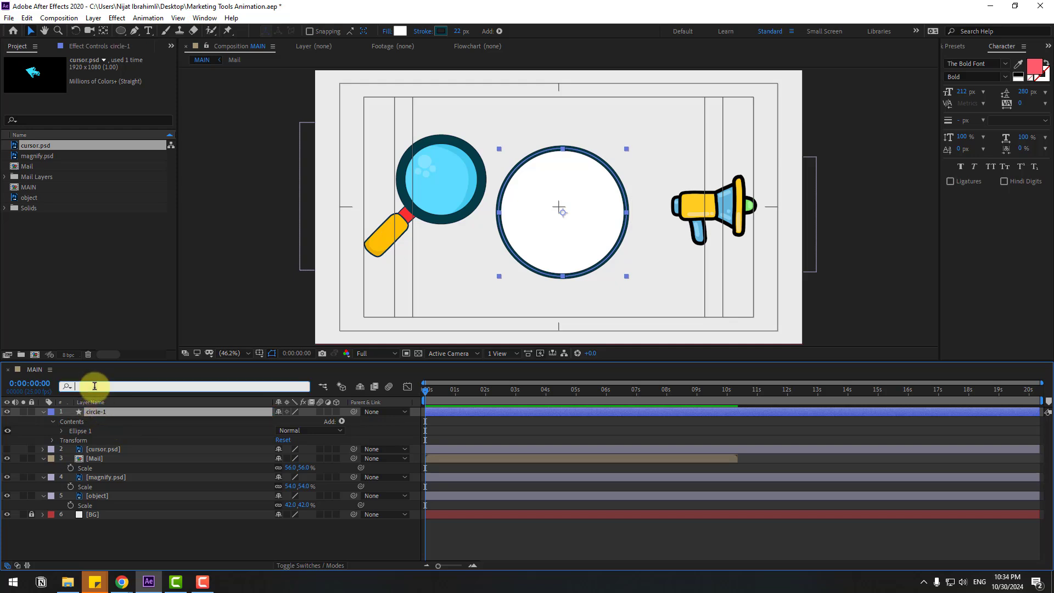
pyautogui.write('size')
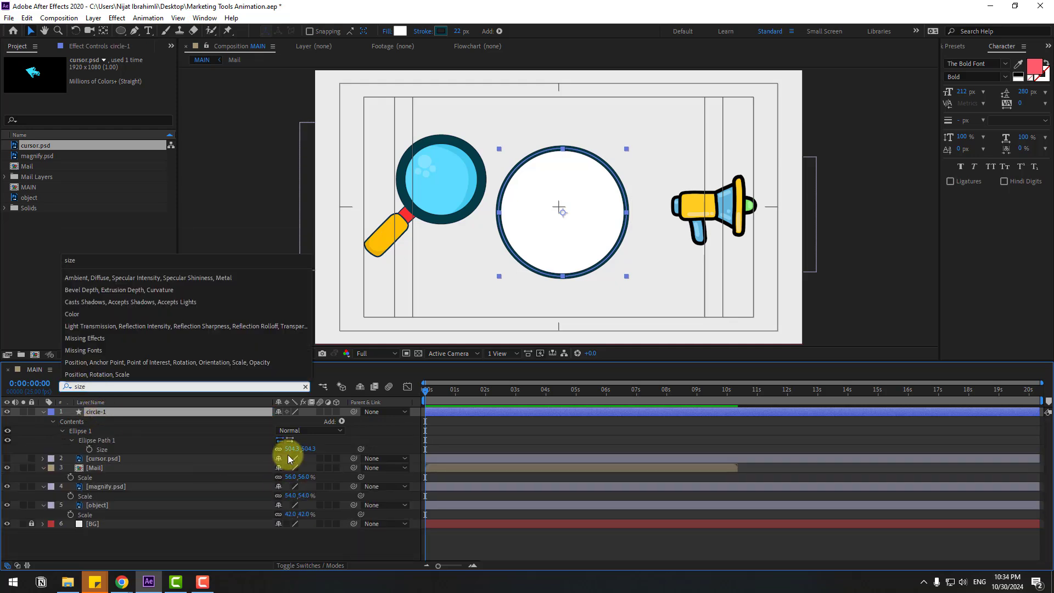
pyautogui.moveTo(292, 451); pyautogui.dragTo(227, 456)
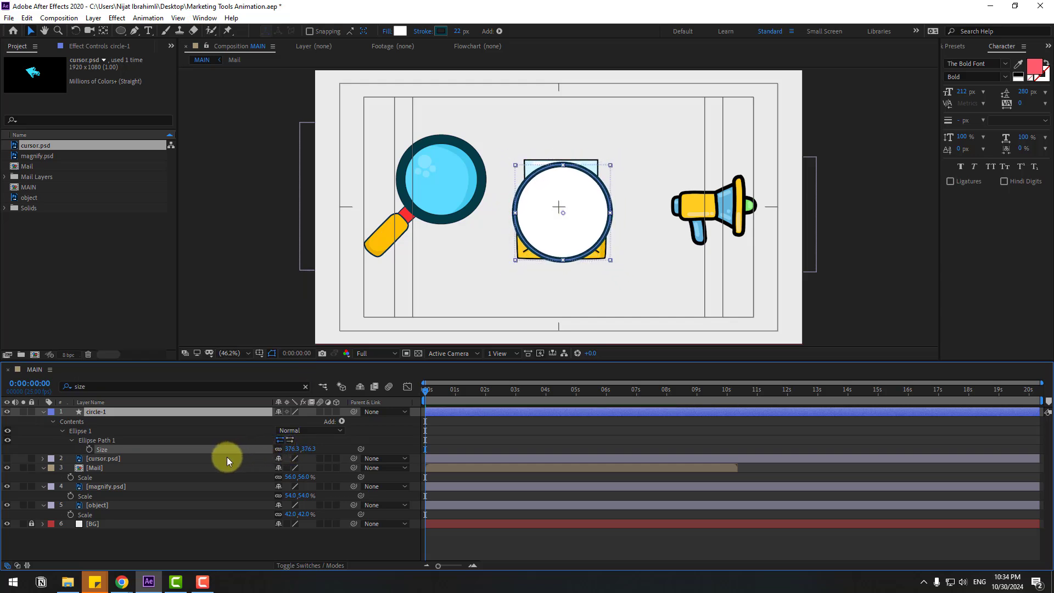
# Step: Hide the megaphone, magnifier and envelope layers, then reselect circle-1 with the Selection tool
pyautogui.click(7, 505)
pyautogui.click(7, 486)
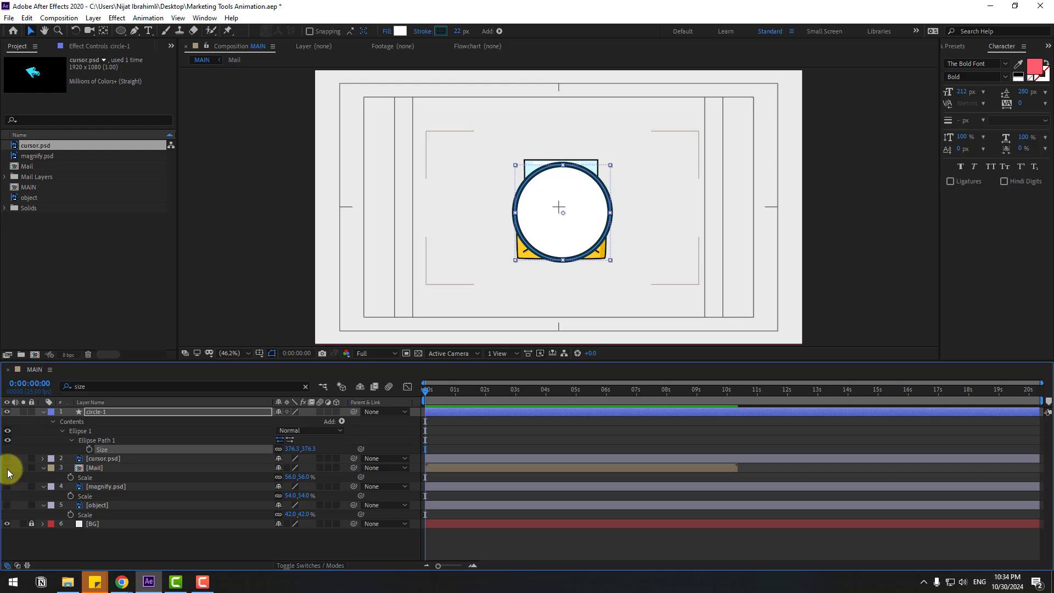
pyautogui.click(7, 468)
pyautogui.click(169, 384)
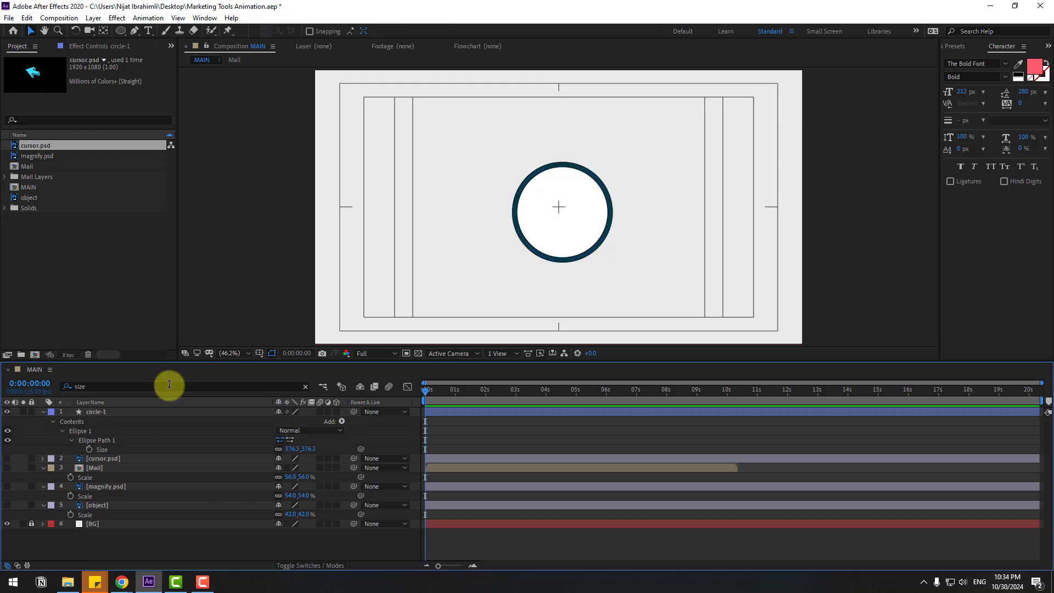
pyautogui.click(97, 413)
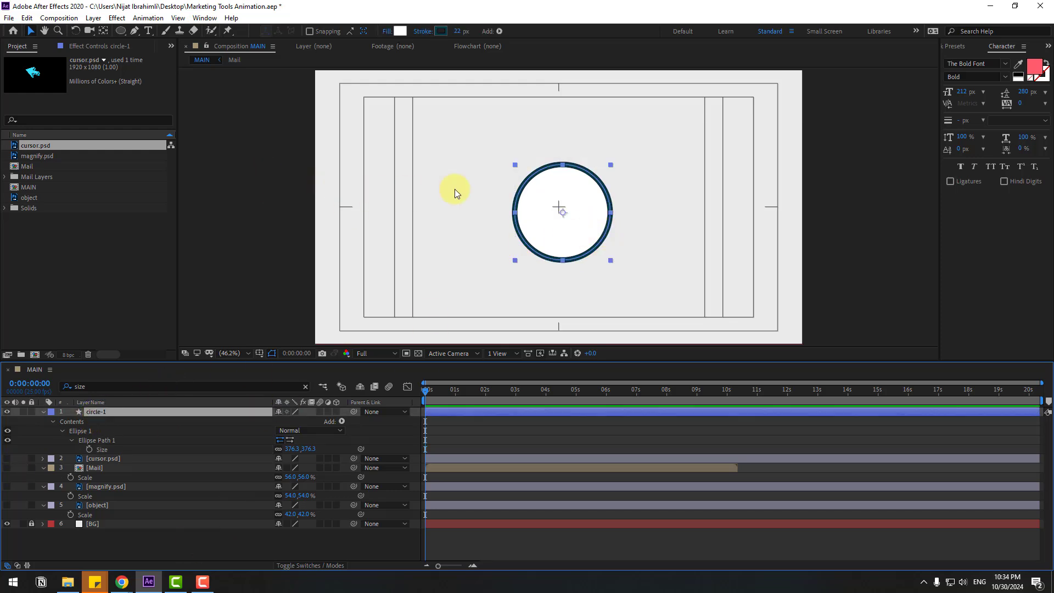
pyautogui.click(103, 33)
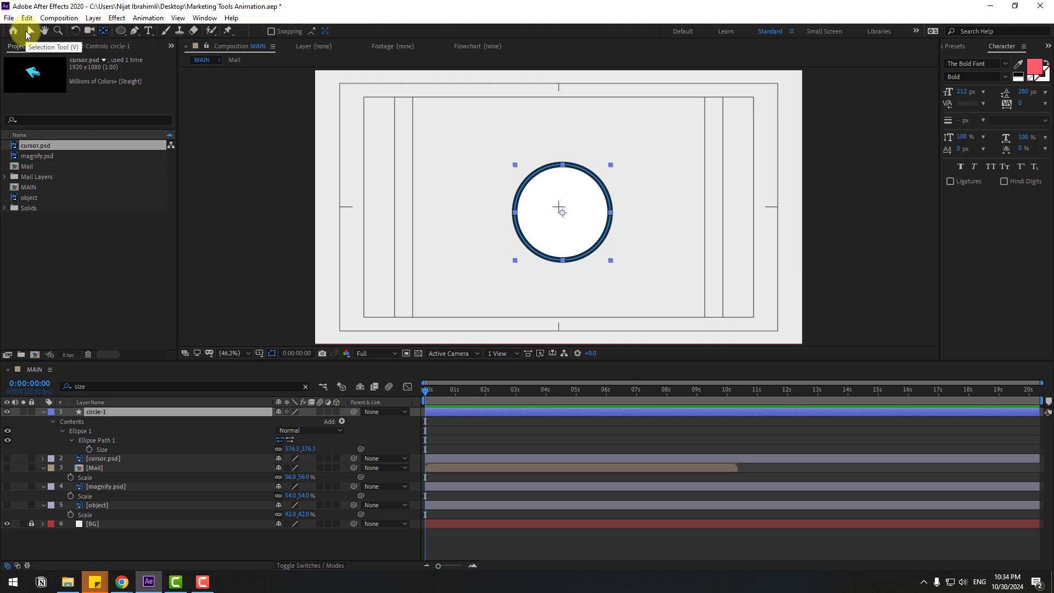
pyautogui.click(30, 32)
# Step: Move circle-1 left and duplicate it twice, nudging circle-2 and circle-3 rightward
pyautogui.moveTo(588, 218); pyautogui.dragTo(420, 220)
pyautogui.click(96, 413)
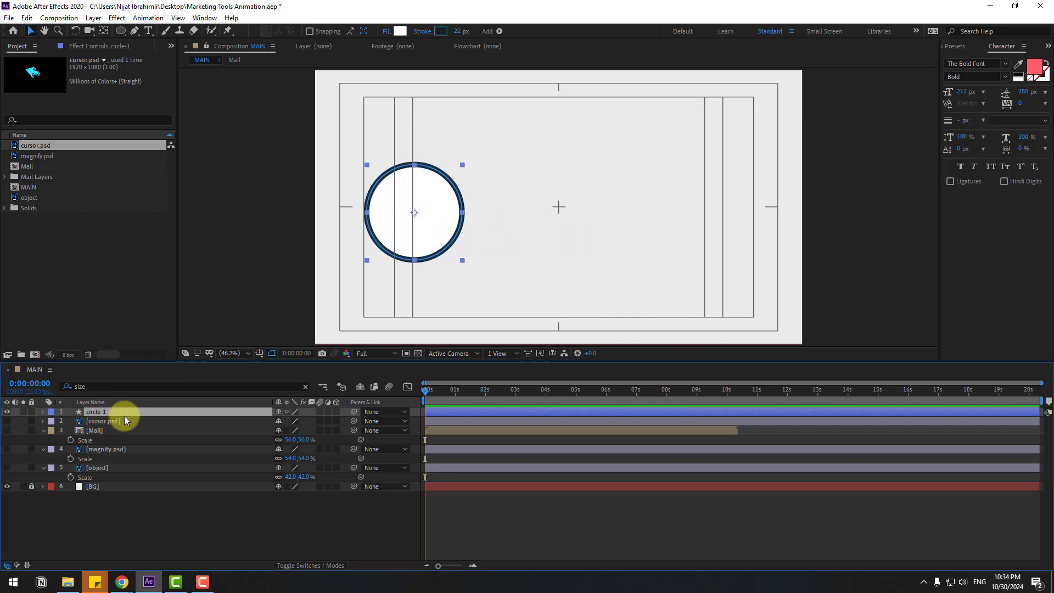
pyautogui.hotkey('ctrl', 'd')
pyautogui.hotkey('shift', 'Right')
pyautogui.hotkey('shift', 'Right')
pyautogui.hotkey('shift', 'Right')
pyautogui.hotkey('shift', 'Right')
pyautogui.hotkey('shift', 'Right')
pyautogui.hotkey('shift', 'Right')
pyautogui.hotkey('shift', 'Right')
pyautogui.hotkey('shift', 'Right')
pyautogui.hotkey('shift', 'Right')
pyautogui.hotkey('shift', 'Right')
pyautogui.hotkey('shift', 'Right')
pyautogui.hotkey('shift', 'Right')
pyautogui.hotkey('shift', 'Right')
pyautogui.hotkey('shift', 'Right')
pyautogui.hotkey('shift', 'Right')
pyautogui.hotkey('shift', 'Right')
pyautogui.hotkey('shift', 'Right')
pyautogui.hotkey('shift', 'Right')
pyautogui.hotkey('shift', 'Right')
pyautogui.hotkey('shift', 'Right')
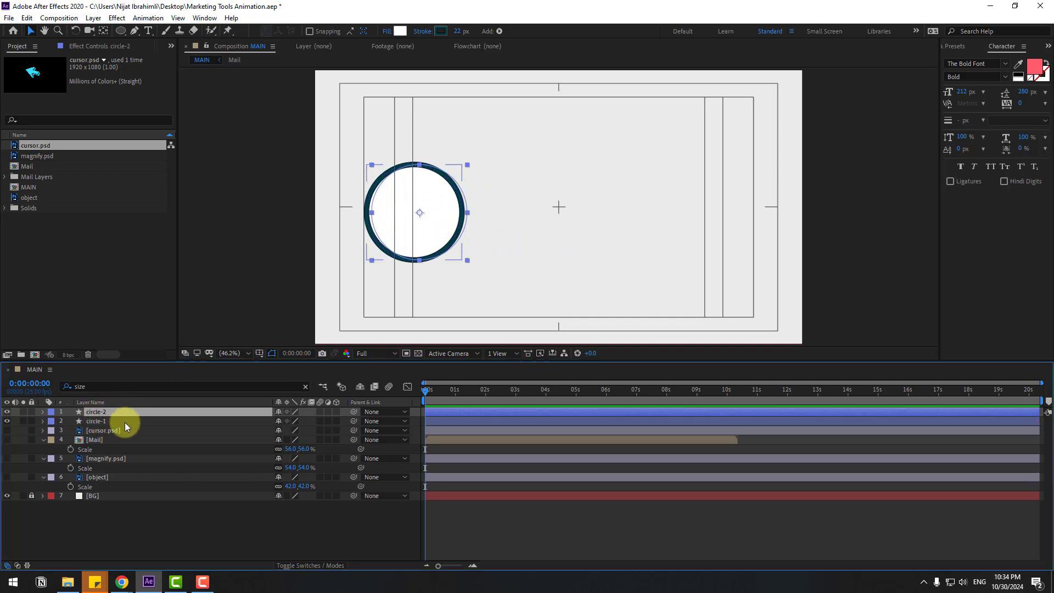
pyautogui.click(92, 414)
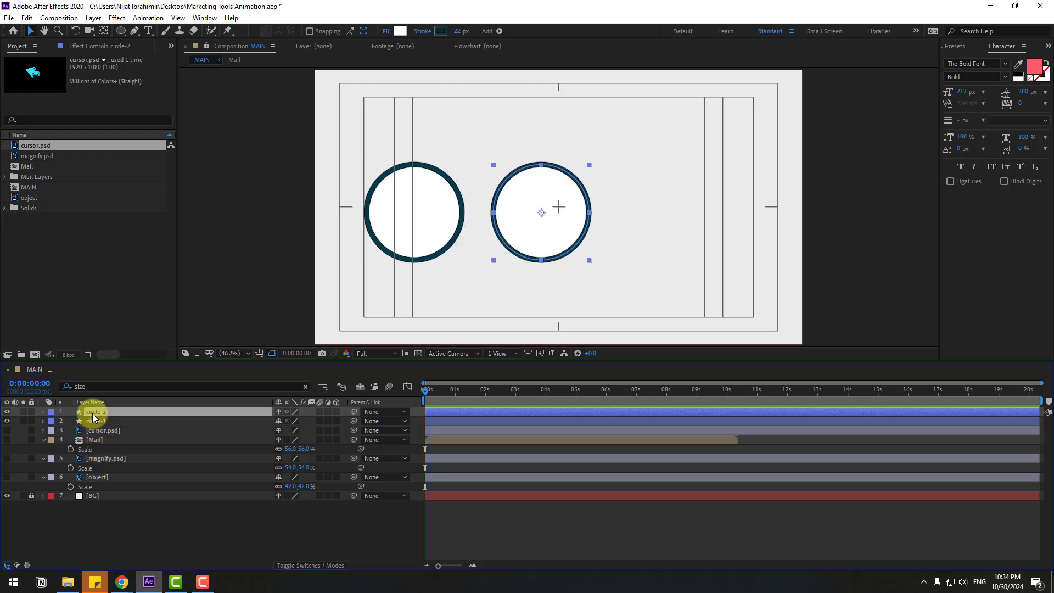
pyautogui.hotkey('ctrl', 'd')
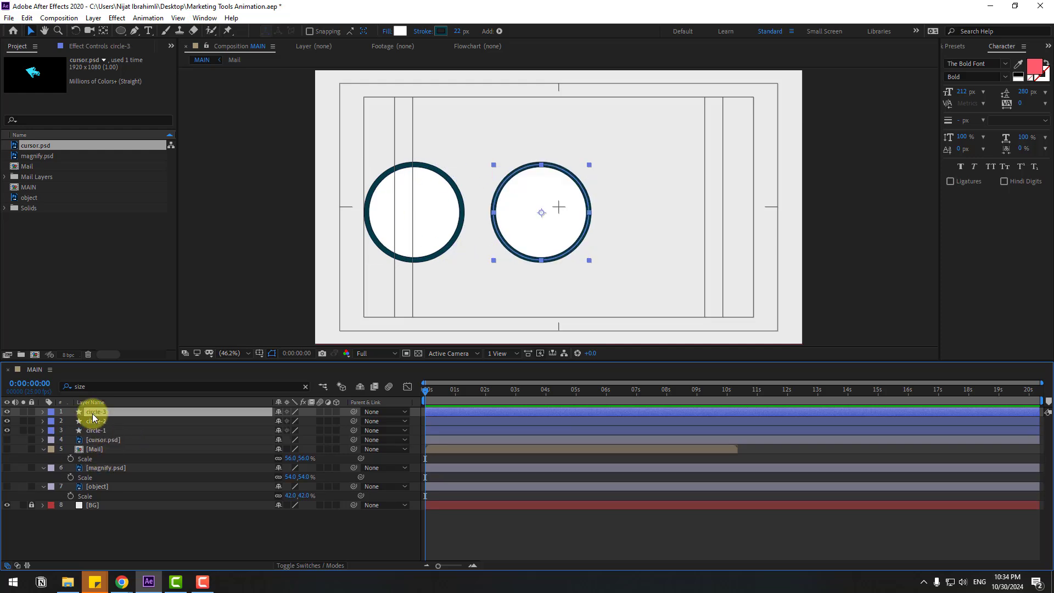
pyautogui.hotkey('shift', 'Right')
pyautogui.hotkey('shift', 'Right')
pyautogui.hotkey('shift', 'Right')
pyautogui.hotkey('shift', 'Right')
pyautogui.hotkey('shift', 'Right')
pyautogui.hotkey('shift', 'Right')
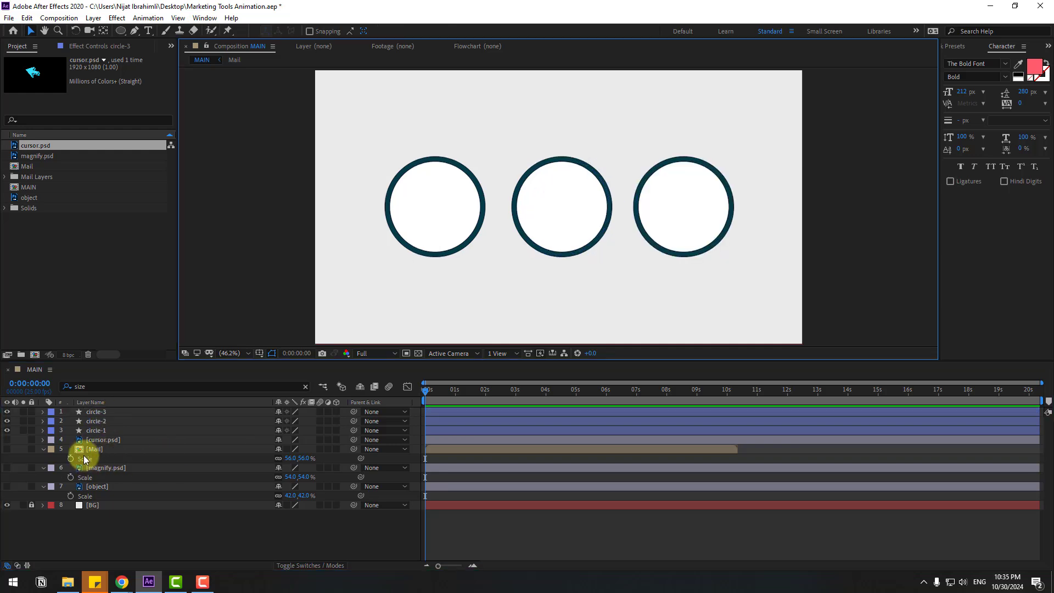
# Step: Make the Mail layer visible and move it just below circle-3
pyautogui.click(72, 449)
pyautogui.click(8, 450)
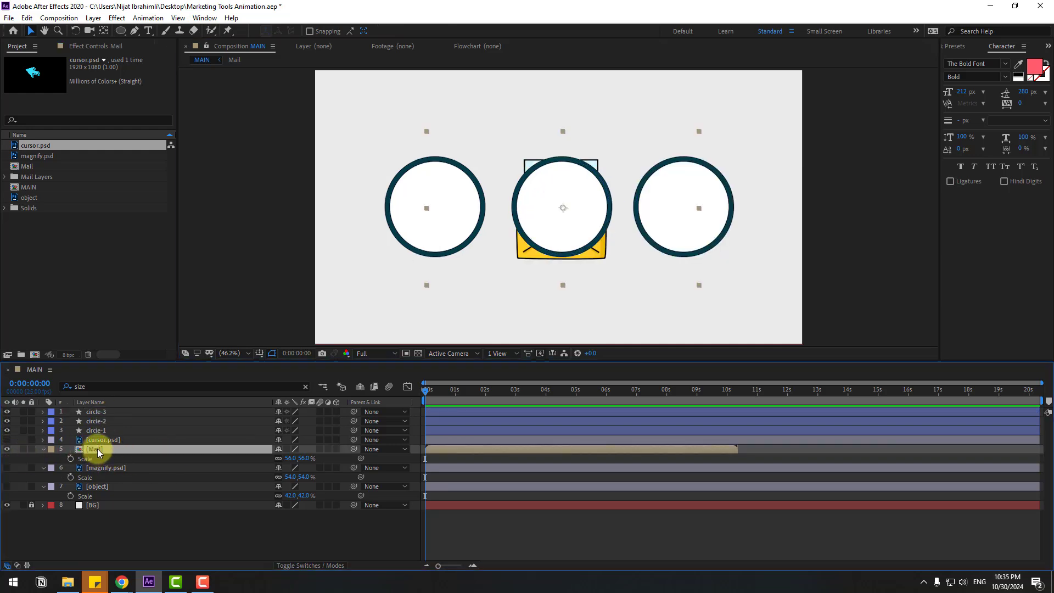
pyautogui.moveTo(97, 450); pyautogui.dragTo(121, 420)
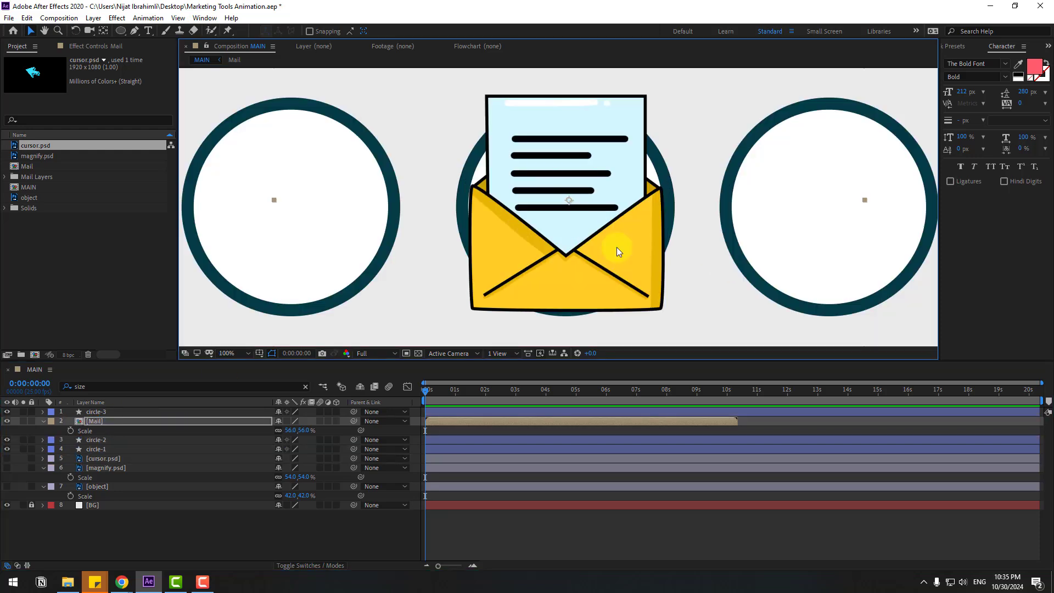
# Step: Shrink the envelope to 31%, and fit the magnifier at 28% inside the left circle
pyautogui.press('s')
pyautogui.moveTo(288, 431); pyautogui.dragTo(274, 431)
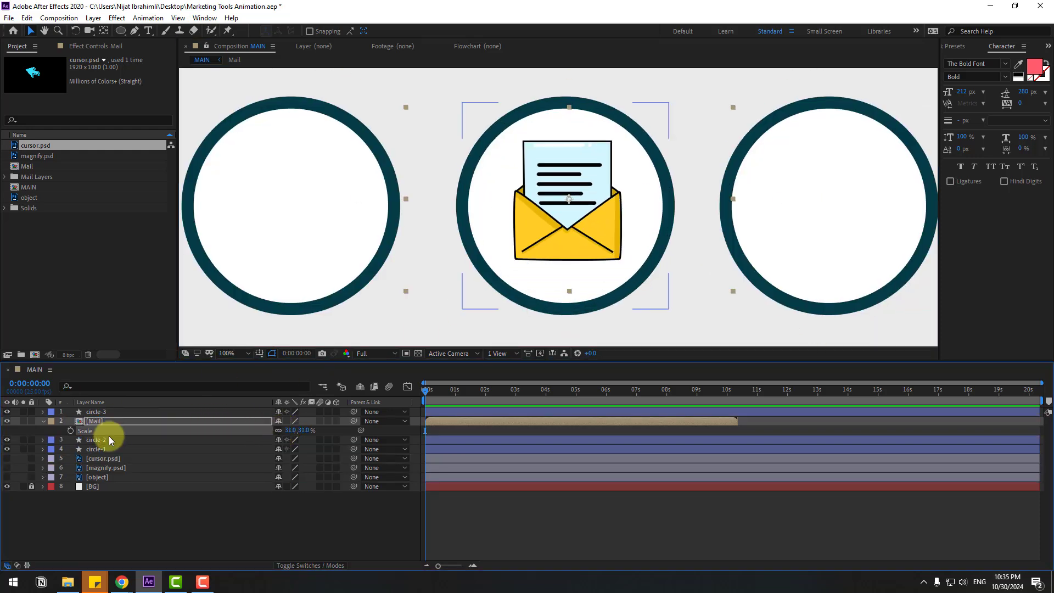
pyautogui.click(8, 468)
pyautogui.moveTo(108, 469); pyautogui.dragTo(117, 444)
pyautogui.moveTo(326, 191); pyautogui.dragTo(324, 219)
pyautogui.press('s')
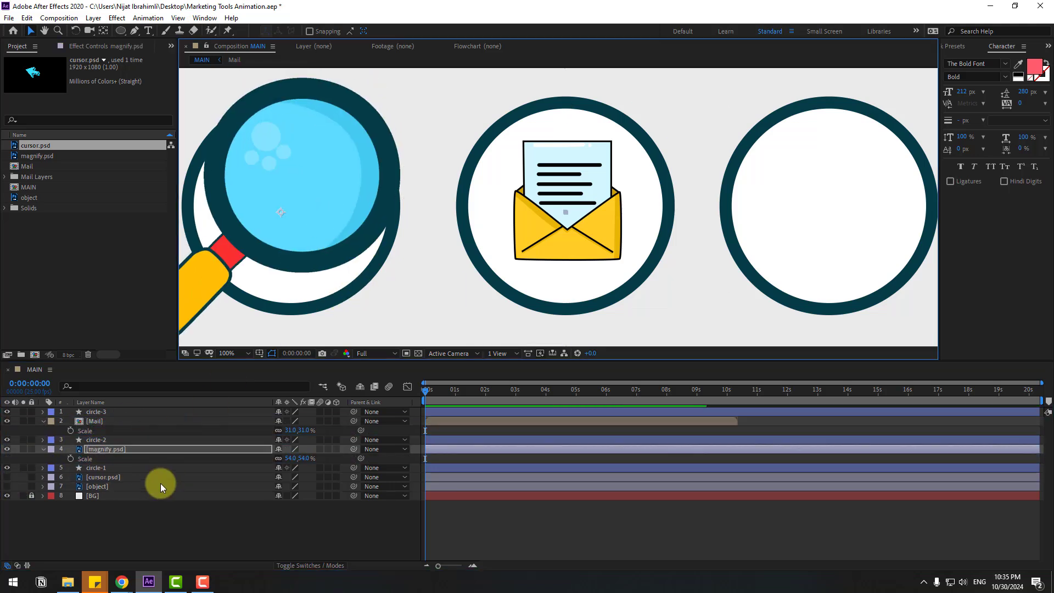
pyautogui.moveTo(292, 458); pyautogui.dragTo(277, 458)
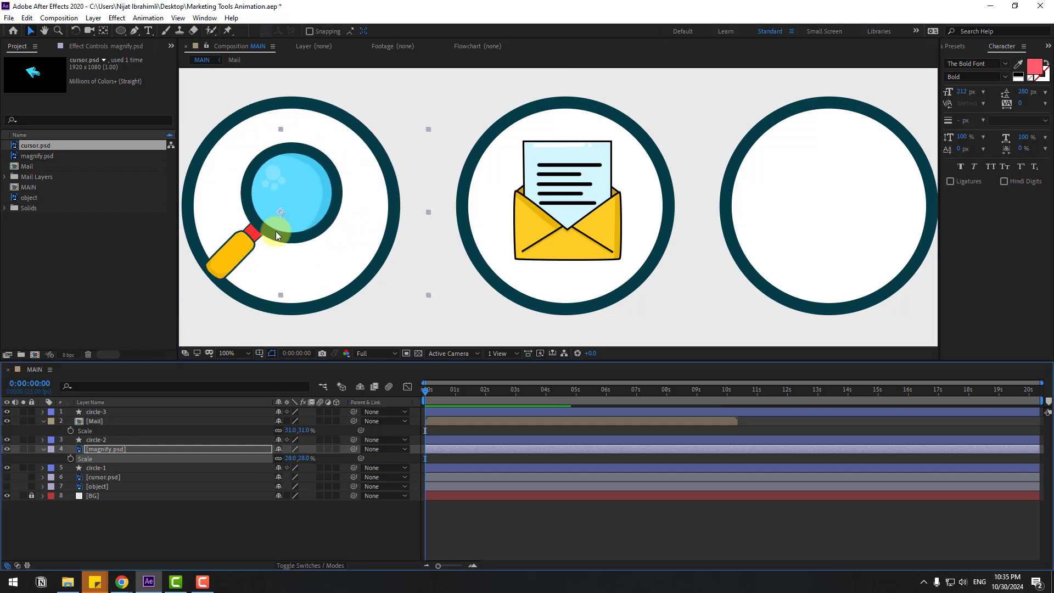
pyautogui.moveTo(275, 231); pyautogui.dragTo(293, 220)
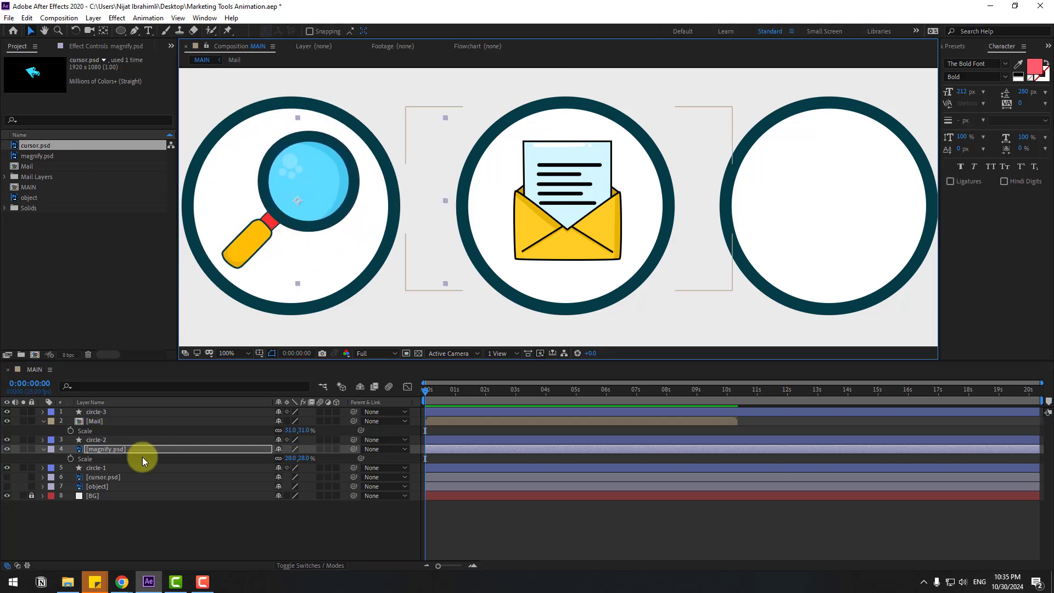
# Step: Show the megaphone, raise it to the top, and fit it at 34% in the right circle
pyautogui.click(96, 485)
pyautogui.click(8, 487)
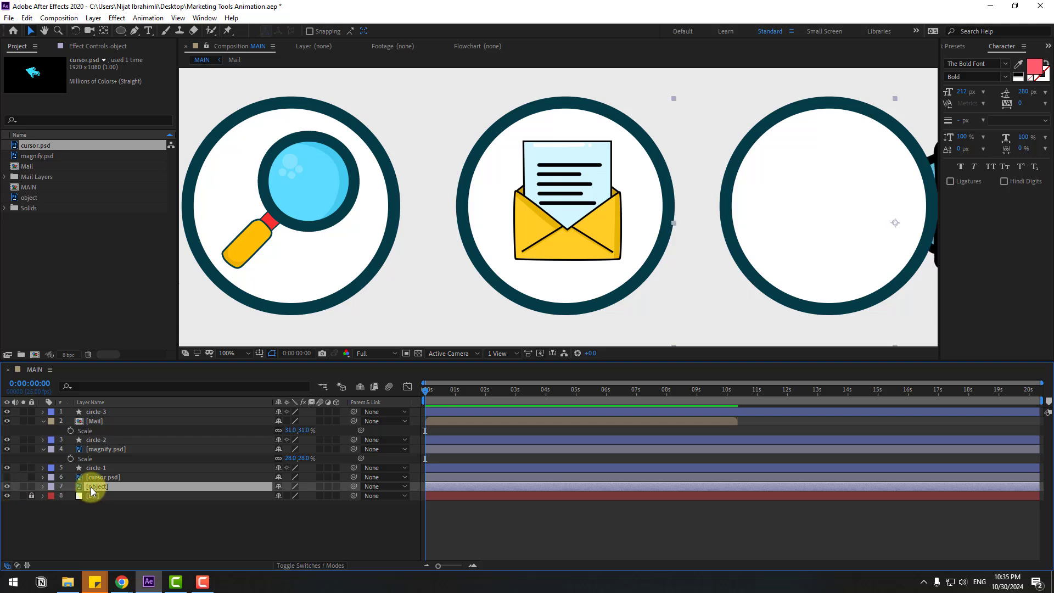
pyautogui.moveTo(94, 486); pyautogui.dragTo(127, 411)
pyautogui.moveTo(812, 269); pyautogui.dragTo(620, 272)
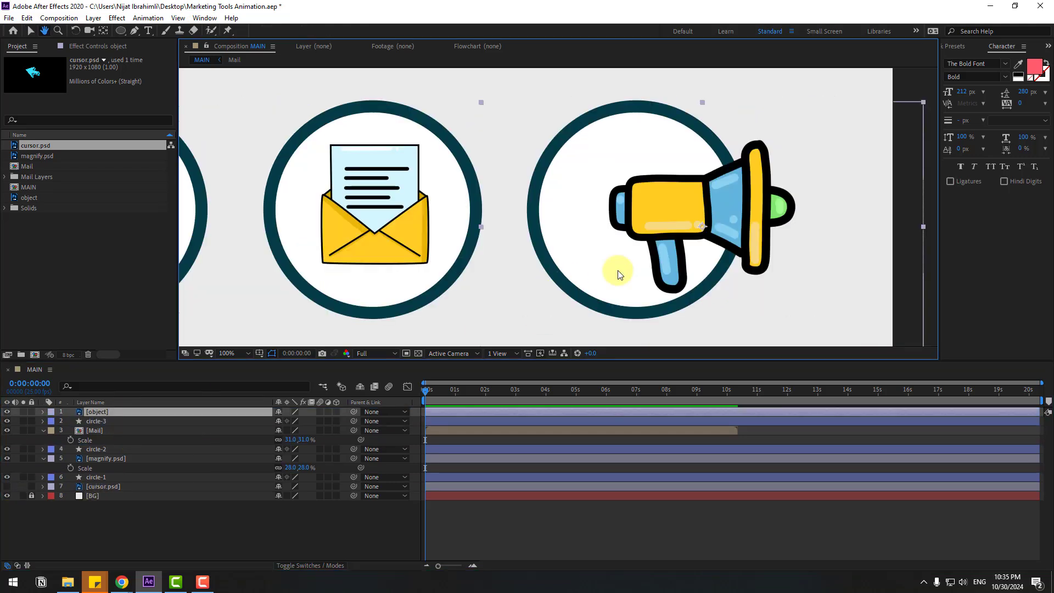
pyautogui.moveTo(723, 215); pyautogui.dragTo(666, 208)
pyautogui.press('s')
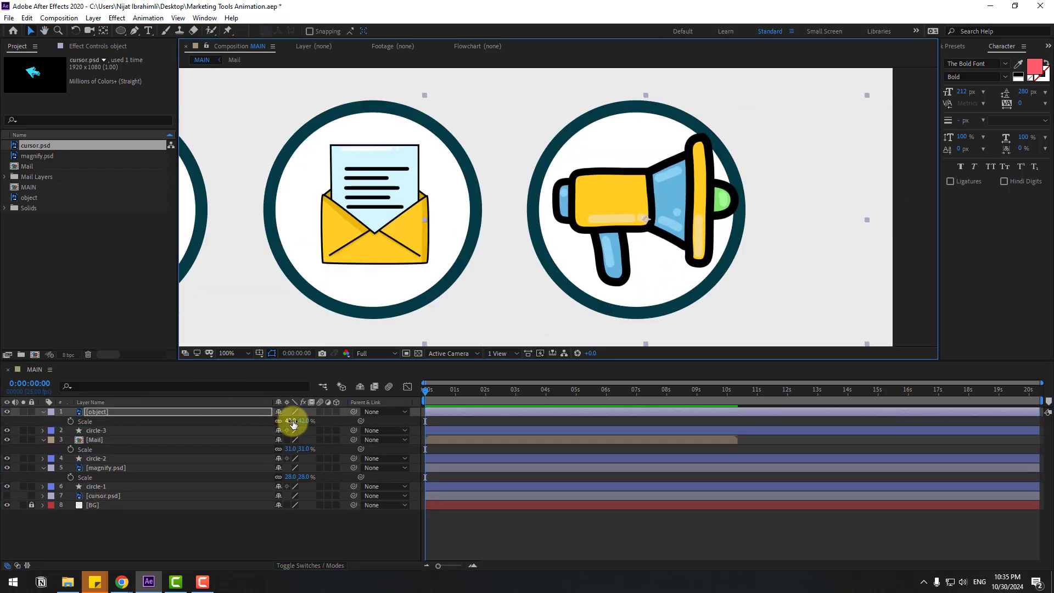
pyautogui.moveTo(289, 421); pyautogui.dragTo(282, 421)
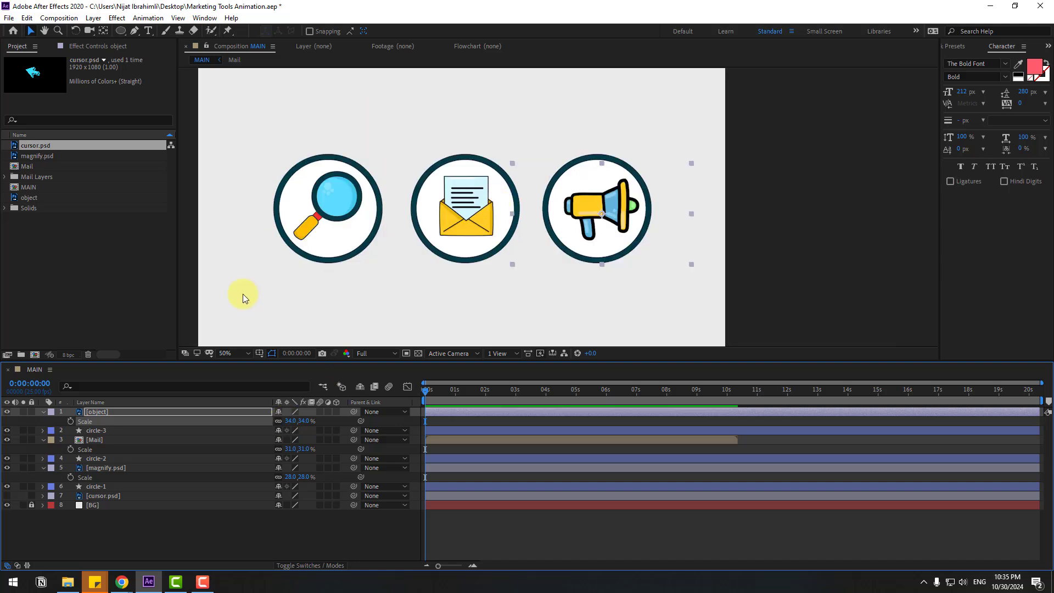
# Step: Select circle-1, circle-2 and circle-3 and set their outline width to 15
pyautogui.click(93, 431)
pyautogui.keyDown('ctrl'); pyautogui.click(98, 458); pyautogui.keyUp('ctrl')
pyautogui.keyDown('ctrl'); pyautogui.click(94, 486); pyautogui.keyUp('ctrl')
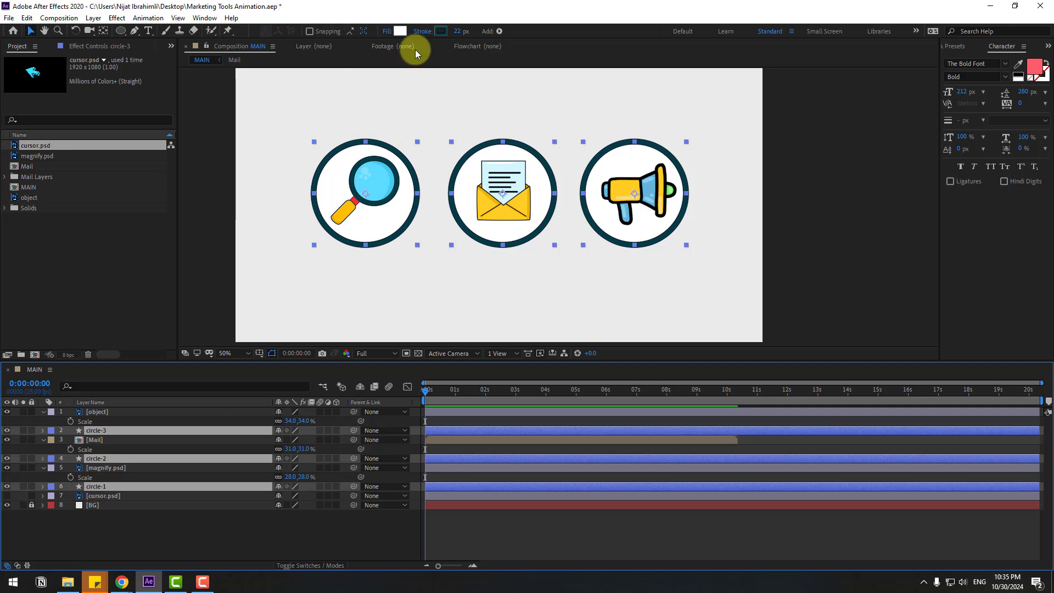
pyautogui.click(456, 31)
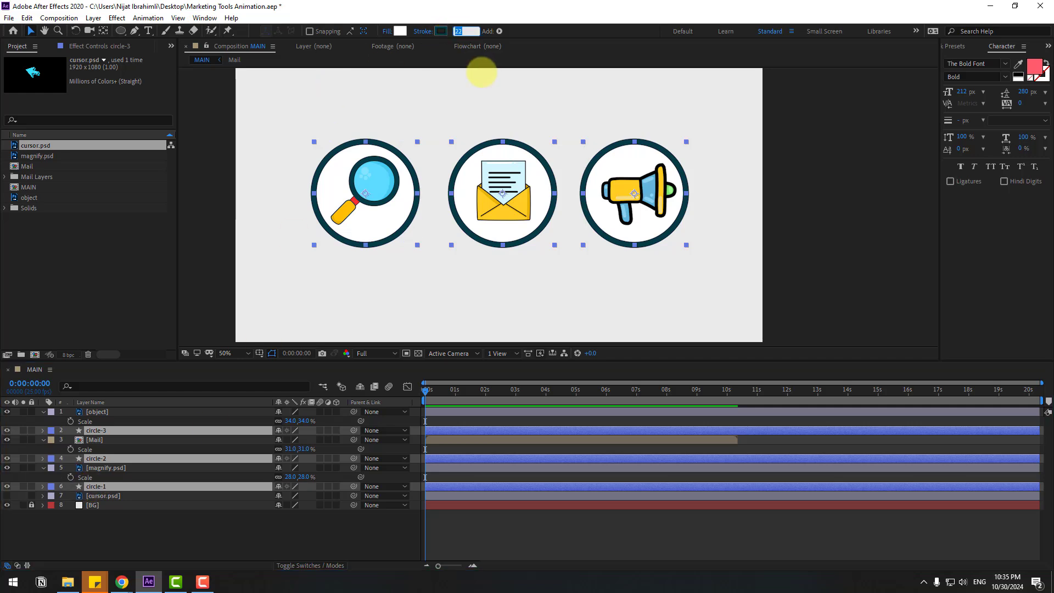
pyautogui.write('15')
# Step: Collapse the Mail and magnifier properties and select the magnifier's circle layer
pyautogui.click(43, 431)
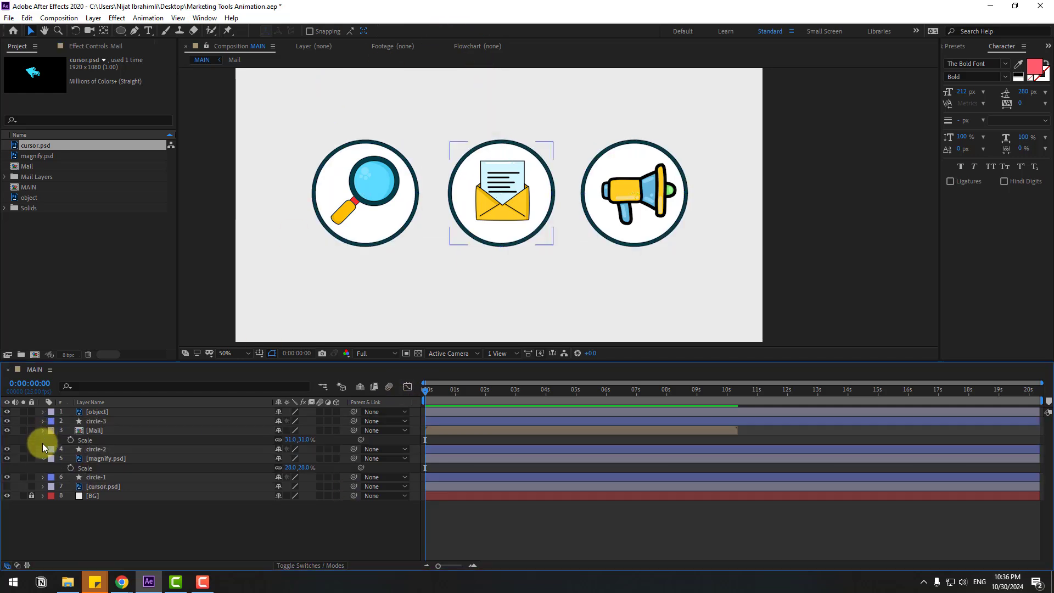
pyautogui.click(42, 448)
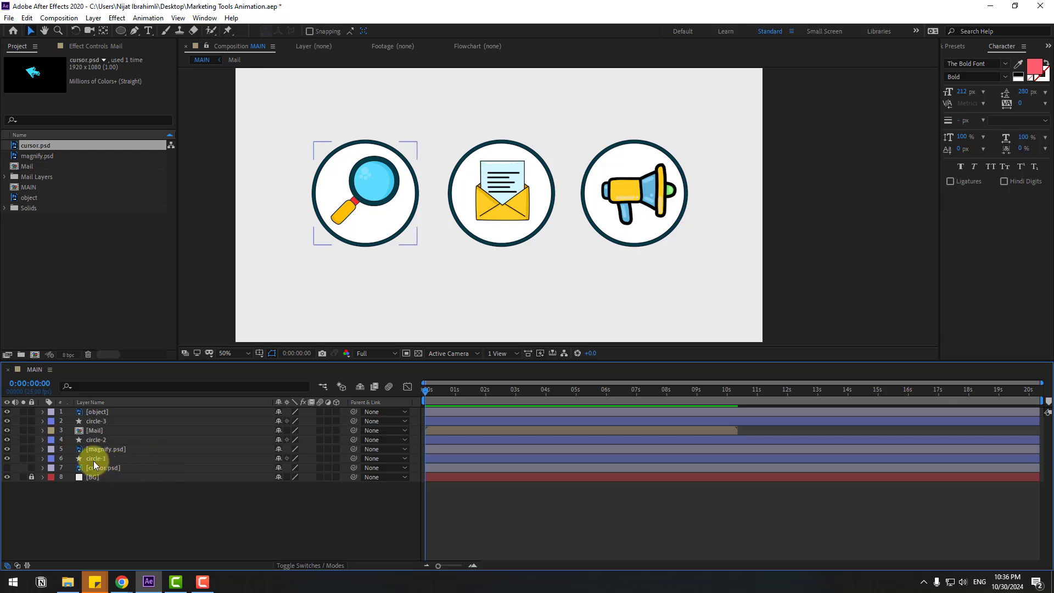
pyautogui.click(94, 460)
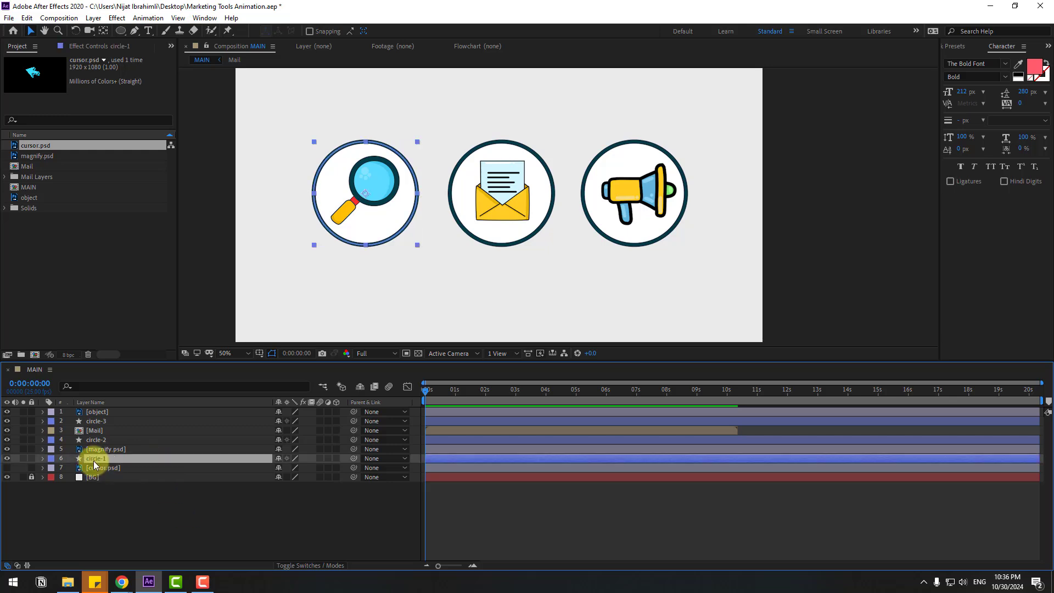
# Step: Open Animation Composer 3 and expand Starter Presets > Transitions - 2D Layer
pyautogui.click(218, 18)
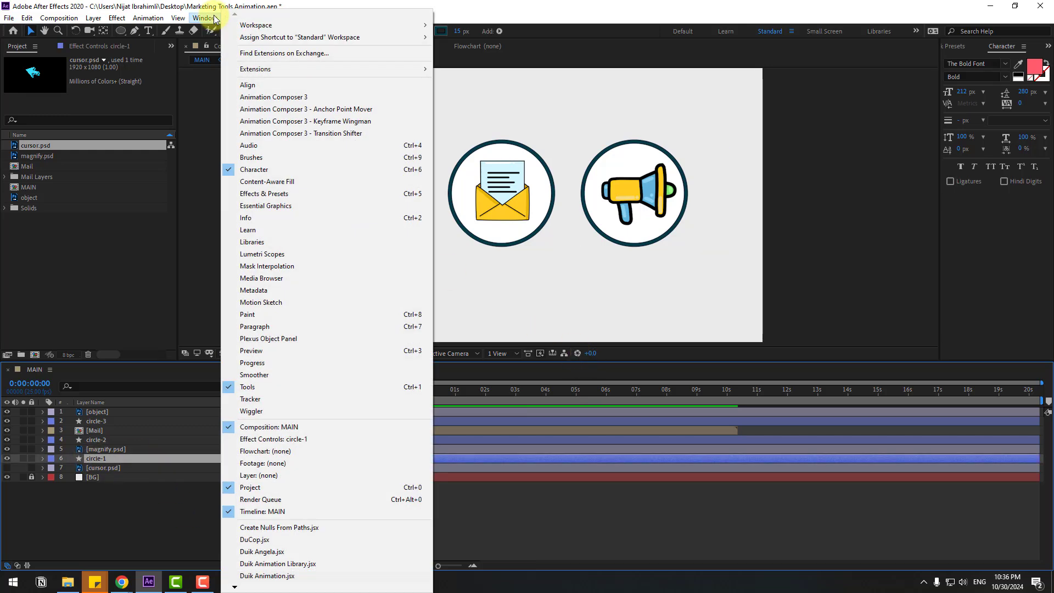
pyautogui.click(318, 96)
pyautogui.moveTo(612, 180); pyautogui.dragTo(704, 272)
pyautogui.click(612, 379)
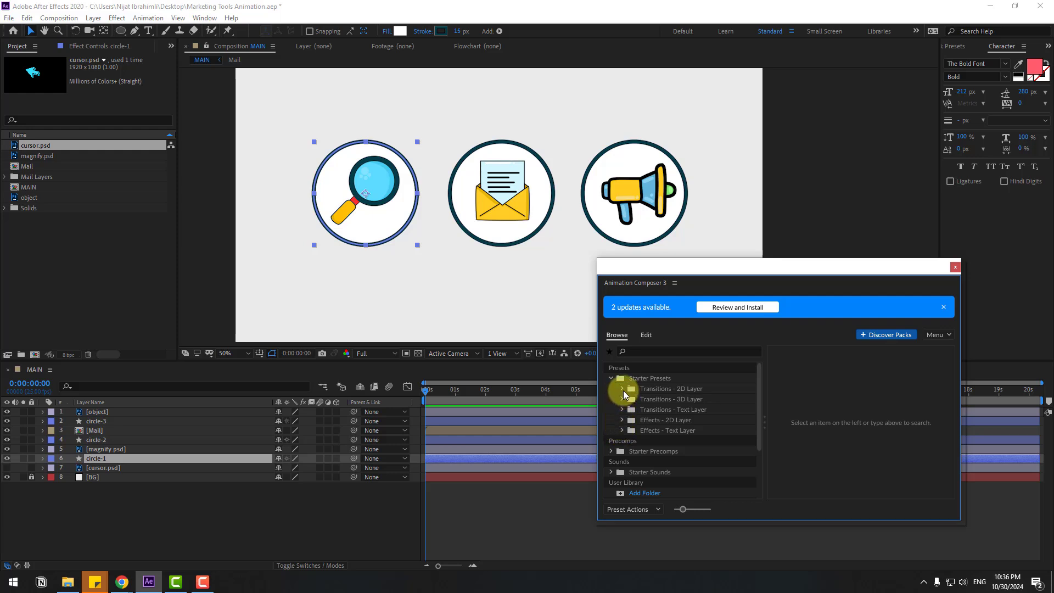
pyautogui.click(623, 389)
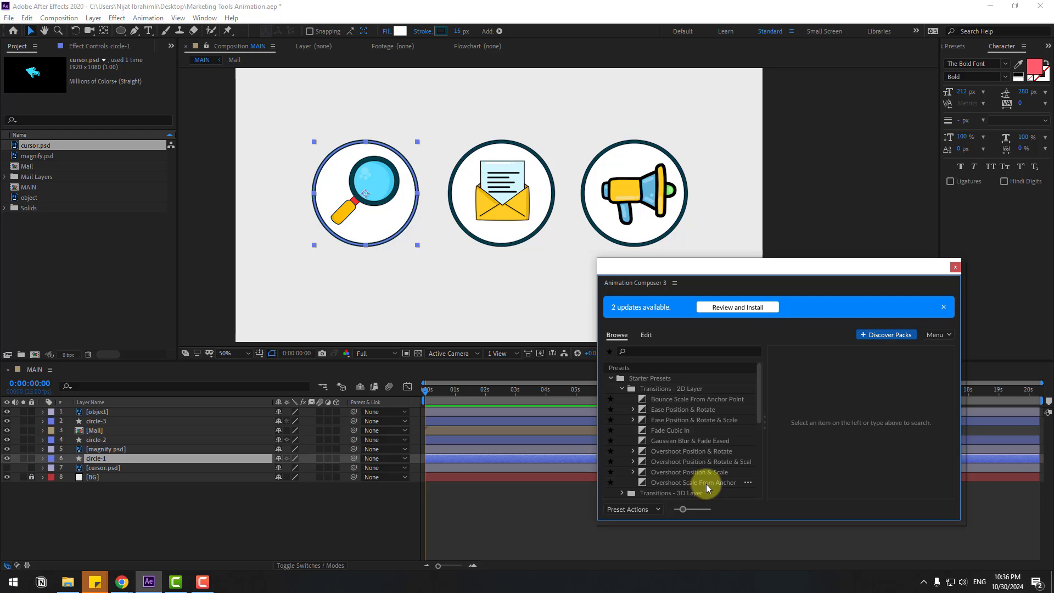
# Step: Select the six circle and icon layers and choose Overshoot Scale From Anchor Point
pyautogui.click(262, 502)
pyautogui.click(97, 459)
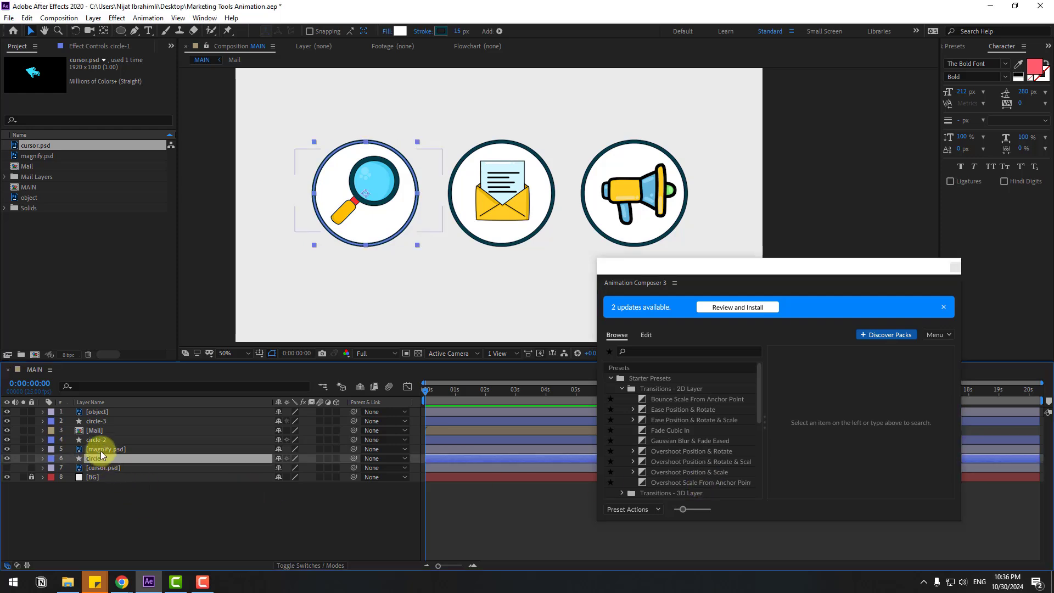
pyautogui.keyDown('shift'); pyautogui.click(99, 449); pyautogui.keyUp('shift')
pyautogui.keyDown('shift'); pyautogui.click(95, 441); pyautogui.keyUp('shift')
pyautogui.keyDown('shift'); pyautogui.click(93, 433); pyautogui.keyUp('shift')
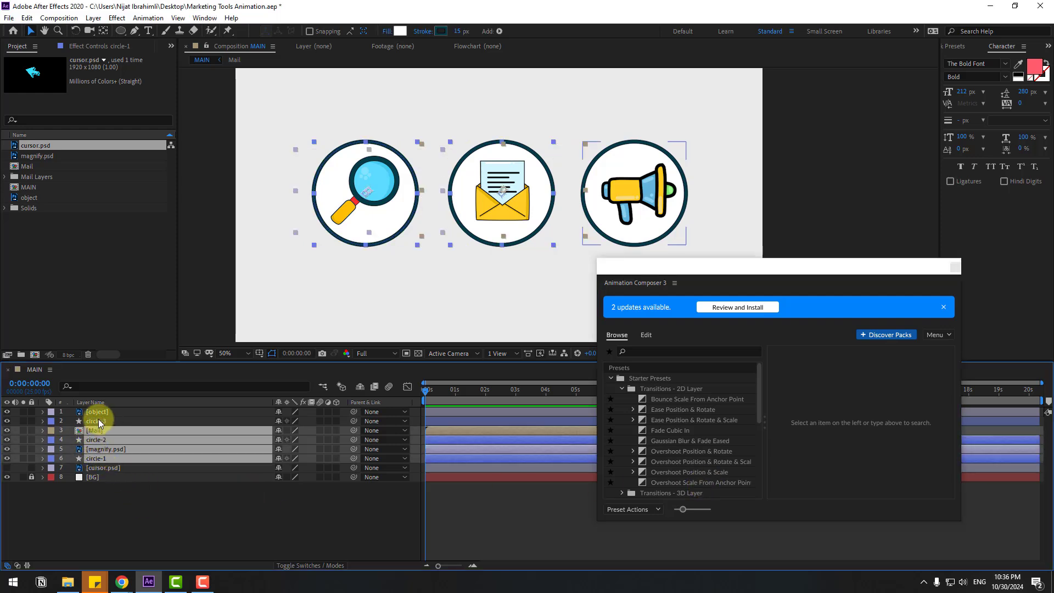
pyautogui.keyDown('shift'); pyautogui.click(98, 419); pyautogui.keyUp('shift')
pyautogui.keyDown('shift'); pyautogui.click(96, 410); pyautogui.keyUp('shift')
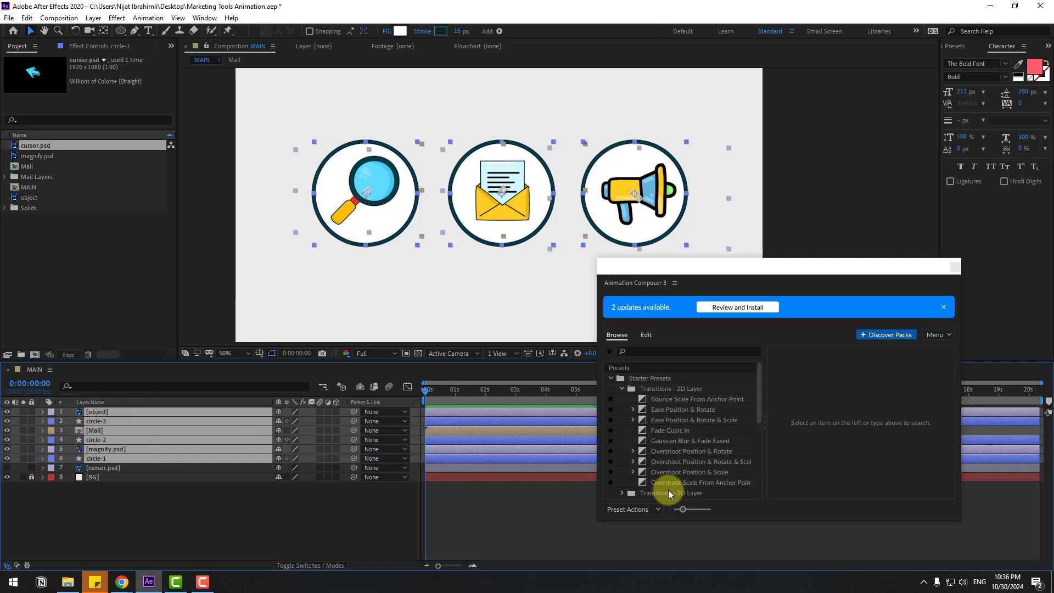
pyautogui.click(685, 486)
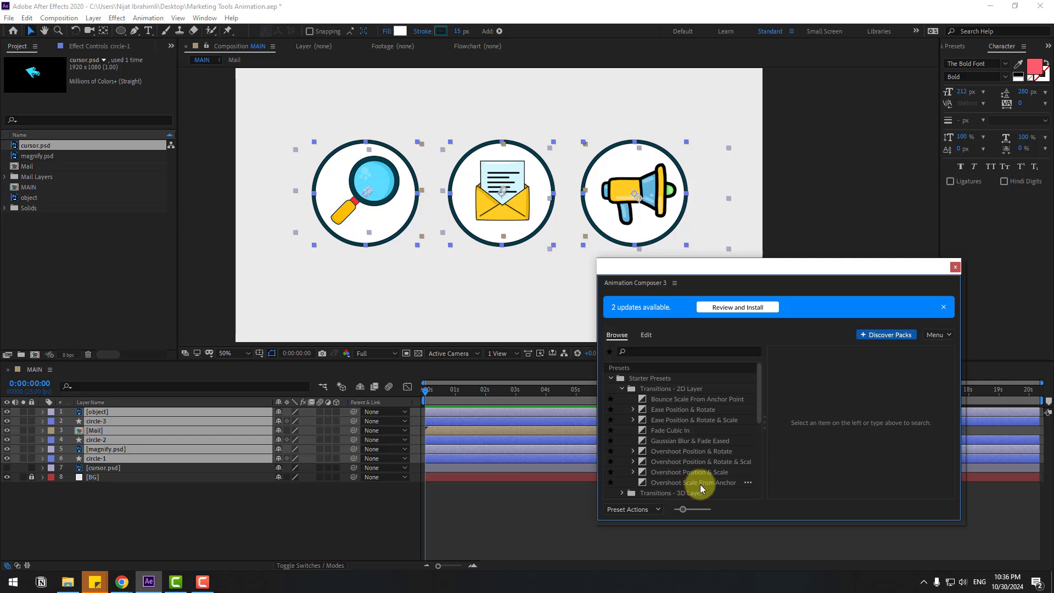
pyautogui.click(701, 485)
# Step: Apply the preset to the six selected layers and scrub to preview the pop-in
pyautogui.click(851, 510)
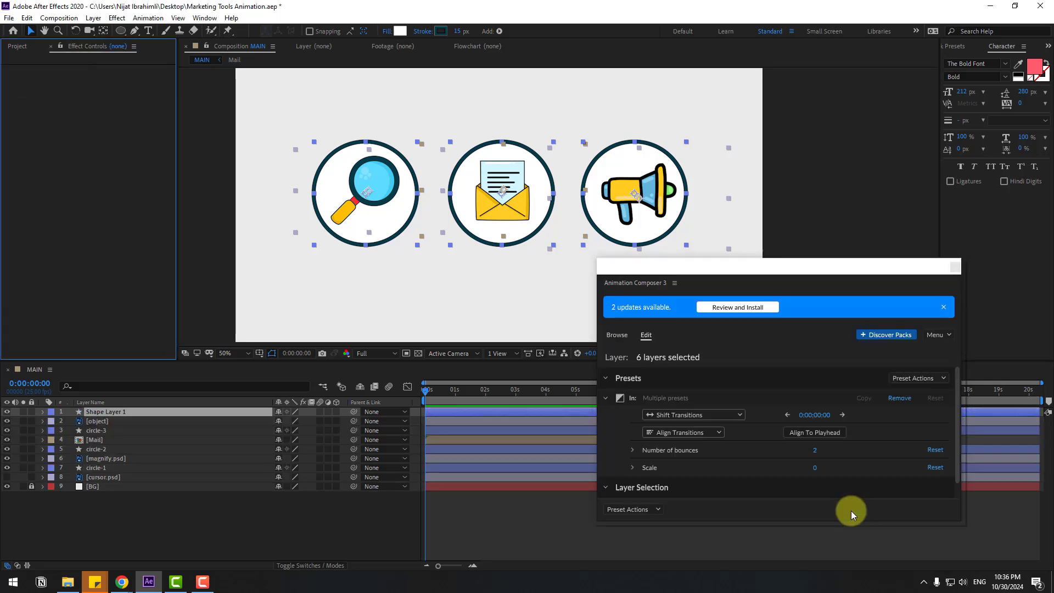
pyautogui.moveTo(740, 269); pyautogui.dragTo(836, 467)
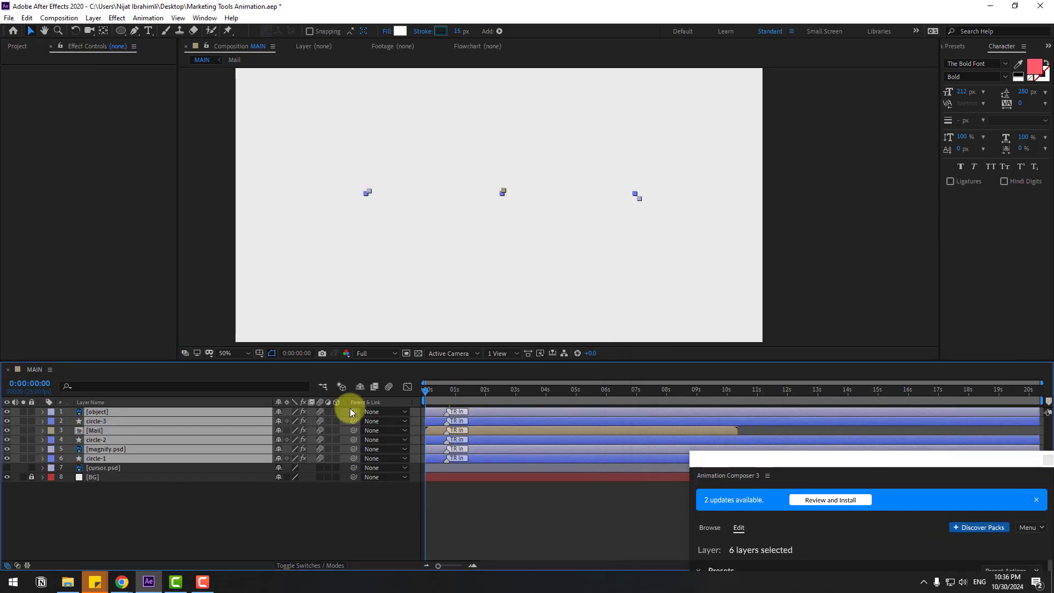
pyautogui.moveTo(427, 391)
pyautogui.mouseDown()
pyautogui.moveTo(430, 405)
pyautogui.moveTo(465, 414)
pyautogui.moveTo(440, 395)
pyautogui.moveTo(427, 400)
pyautogui.mouseUp()
# Step: Delay the magnifier and mail circles' pop-ins and preview the stagger
pyautogui.click(454, 490)
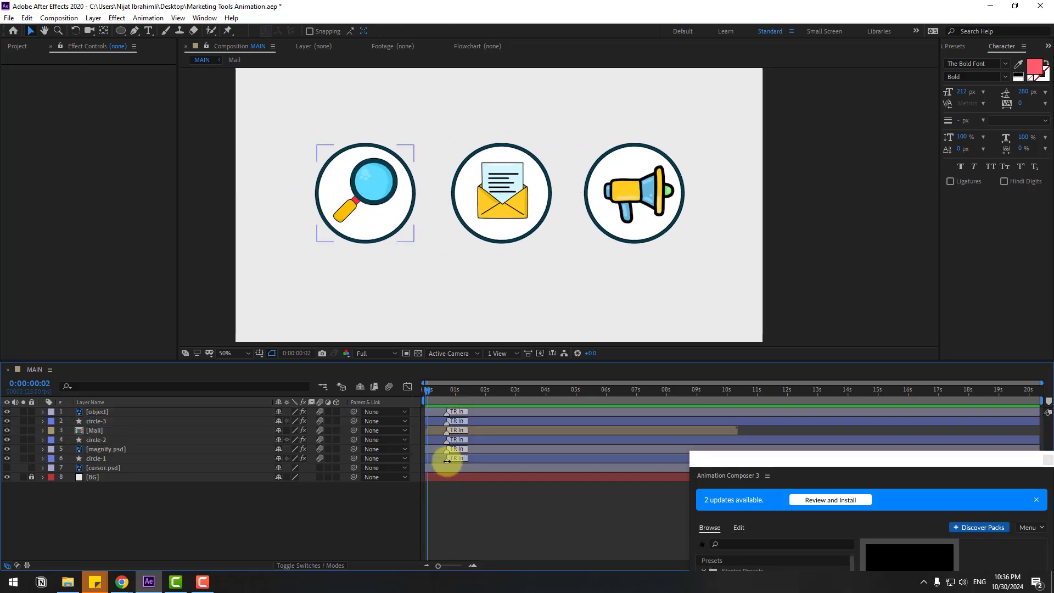
pyautogui.moveTo(466, 459); pyautogui.dragTo(468, 459)
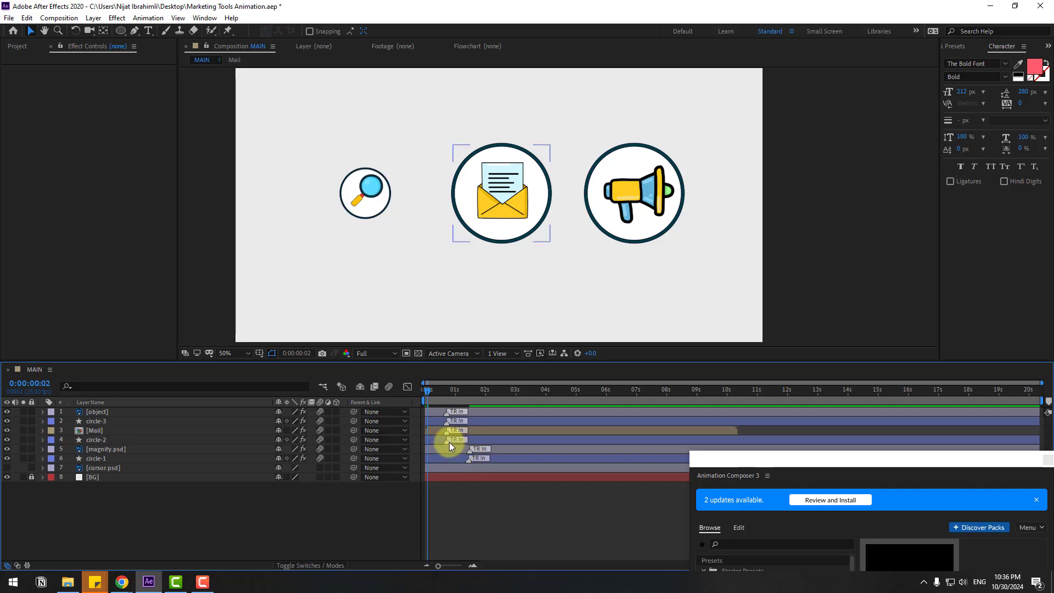
pyautogui.moveTo(447, 439)
pyautogui.mouseDown()
pyautogui.moveTo(477, 440)
pyautogui.moveTo(482, 414)
pyautogui.mouseUp()
pyautogui.press('space')
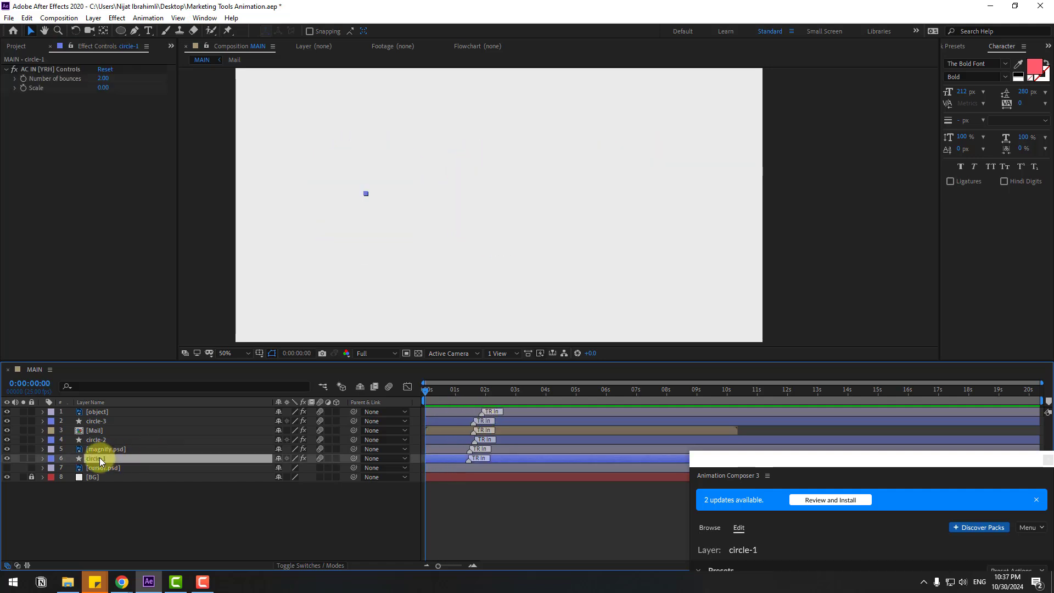
# Step: Shift the Mail and circle-2 layers later, starting around frame 12
pyautogui.keyDown('ctrl'); pyautogui.click(107, 449); pyautogui.keyUp('ctrl')
pyautogui.moveTo(448, 390); pyautogui.dragTo(443, 391)
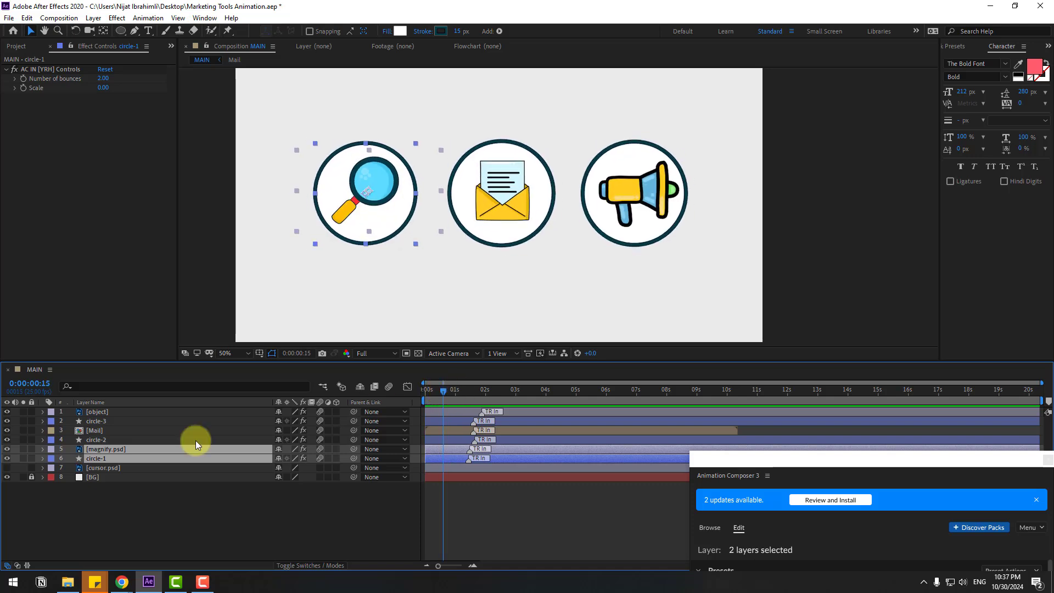
pyautogui.click(91, 439)
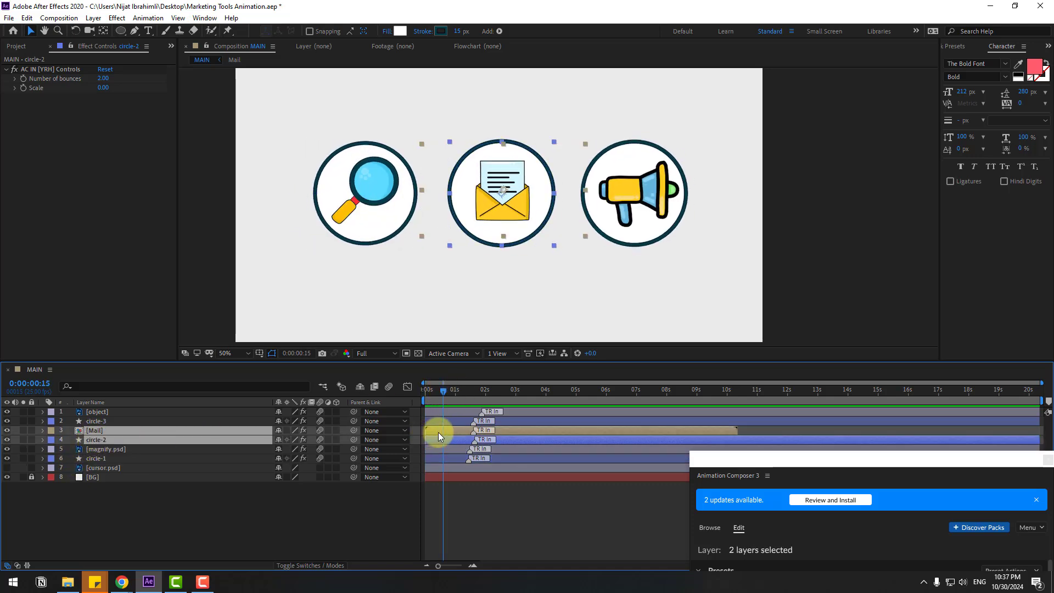
pyautogui.moveTo(439, 432); pyautogui.dragTo(464, 412)
# Step: Shift the circle-3 and megaphone layers later, preview, and collapse the transitions folder
pyautogui.click(95, 421)
pyautogui.keyDown('ctrl'); pyautogui.click(96, 412); pyautogui.keyUp('ctrl')
pyautogui.press('space')
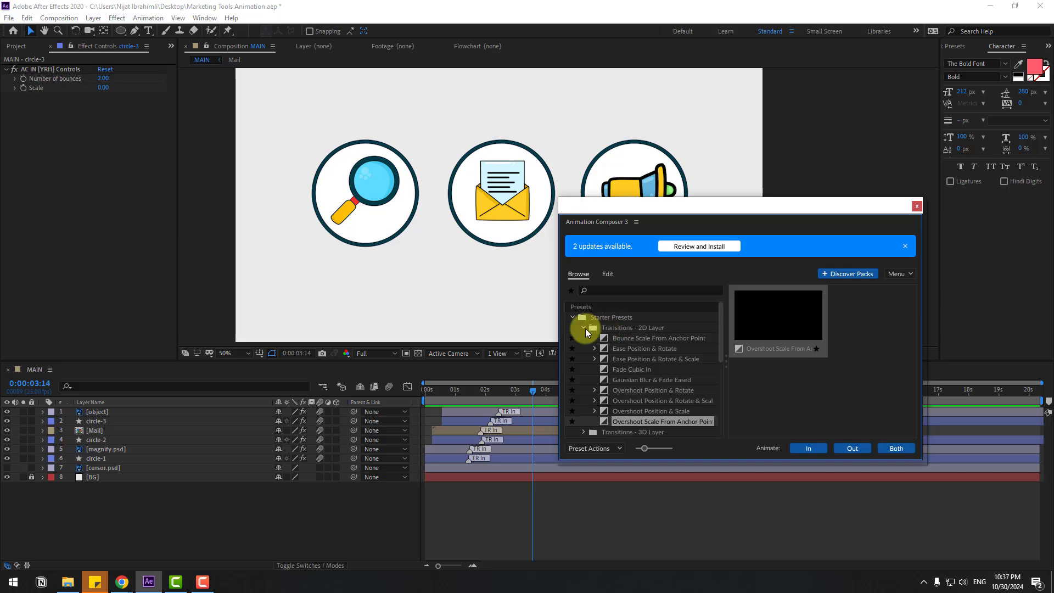
pyautogui.click(584, 328)
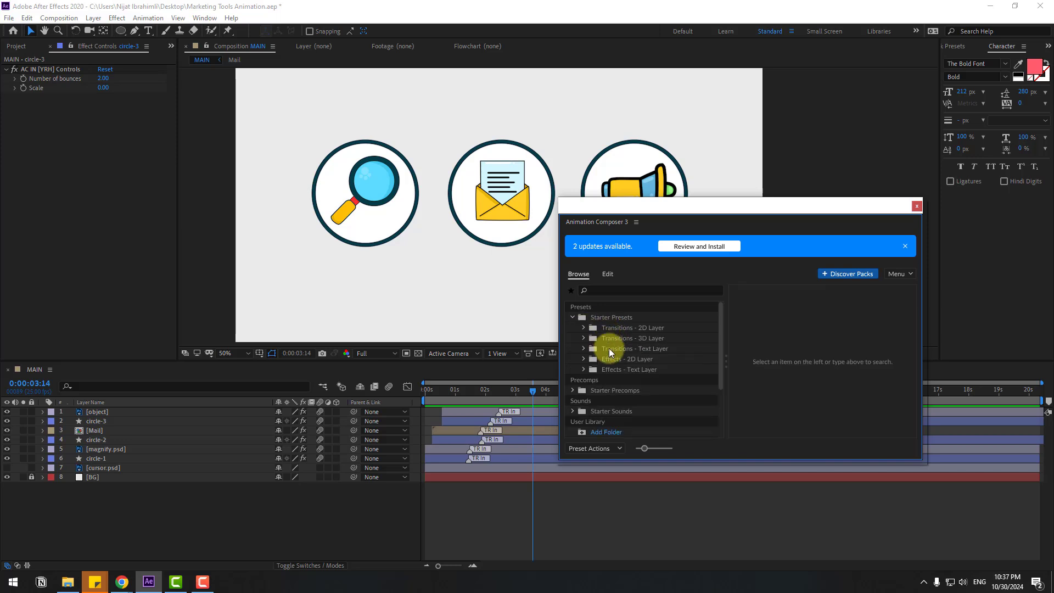
# Step: Apply the Cosine Position & Rotation preset to the magnify, object and Mail layers
pyautogui.click(583, 359)
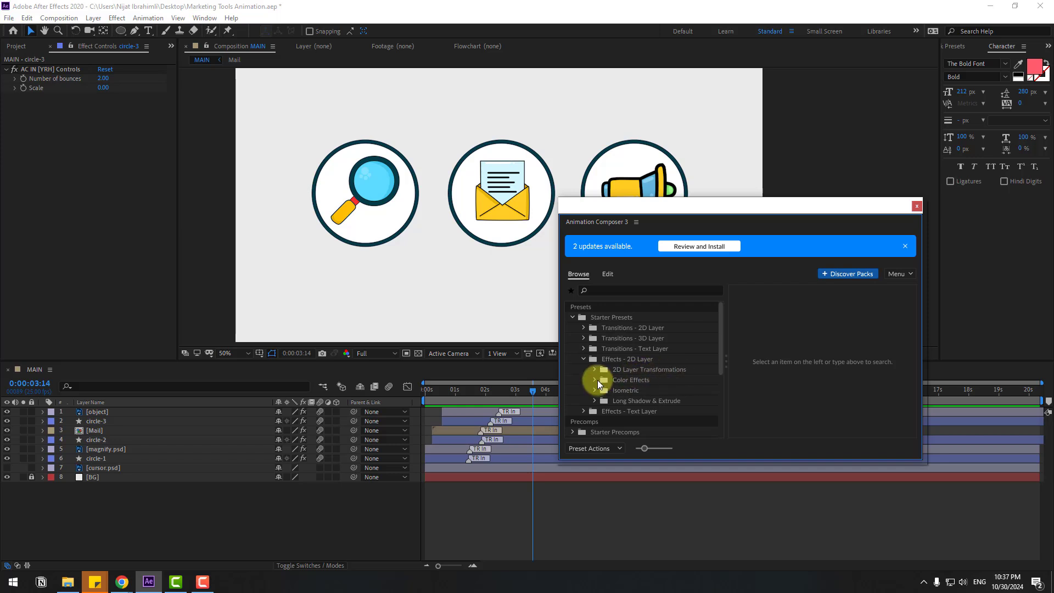
pyautogui.click(596, 371)
pyautogui.scroll(-5, 659, 351)
pyautogui.click(650, 341)
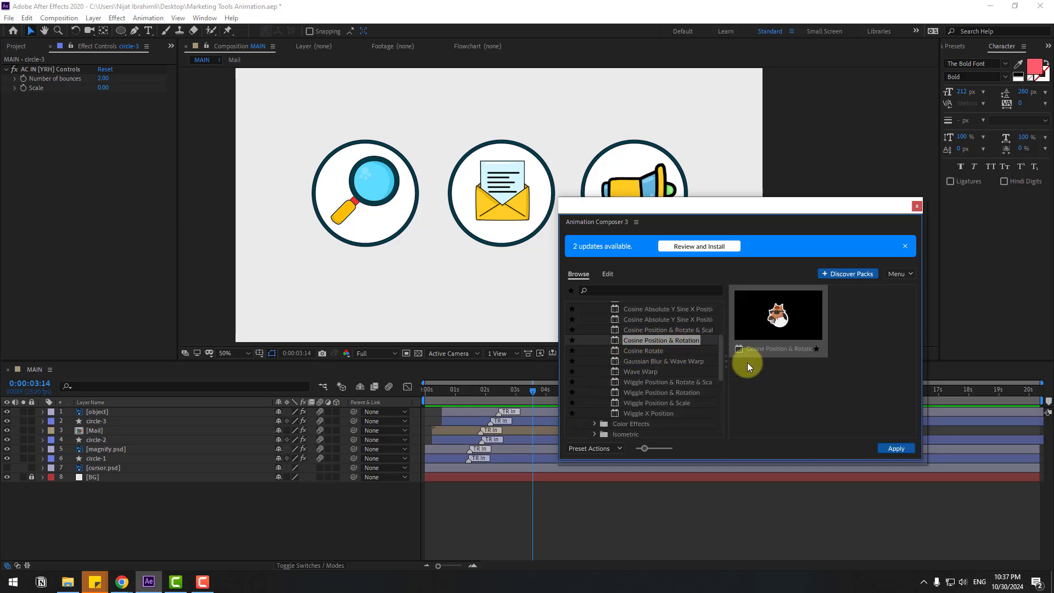
pyautogui.click(388, 185)
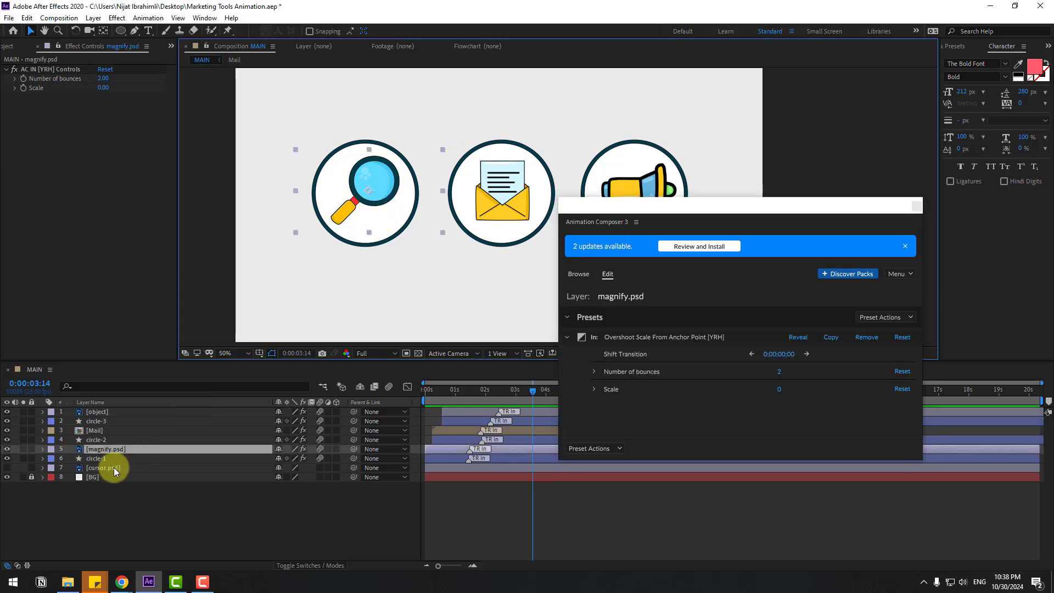
pyautogui.keyDown('ctrl'); pyautogui.click(98, 412); pyautogui.keyUp('ctrl')
pyautogui.keyDown('ctrl'); pyautogui.click(97, 430); pyautogui.keyUp('ctrl')
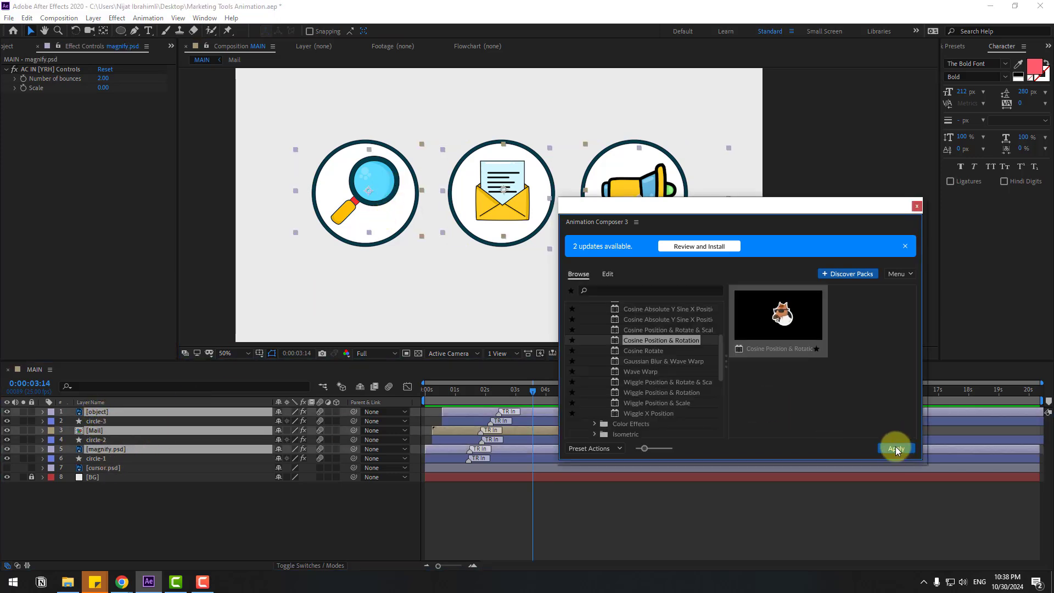
pyautogui.click(895, 447)
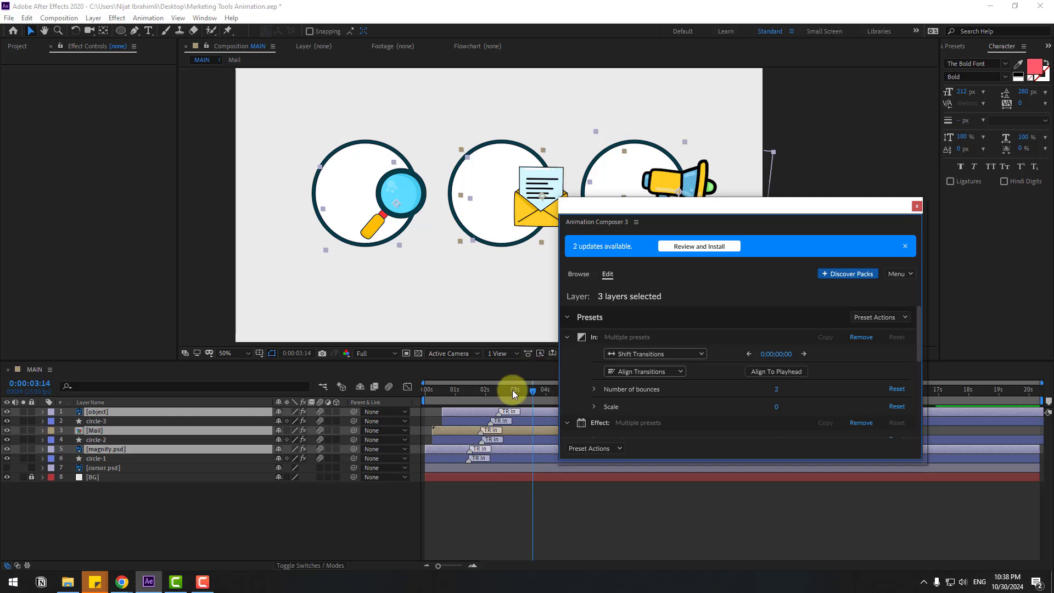
# Step: Set the Cosine Position & Rotation Intensity to 25
pyautogui.scroll(-1, 852, 363)
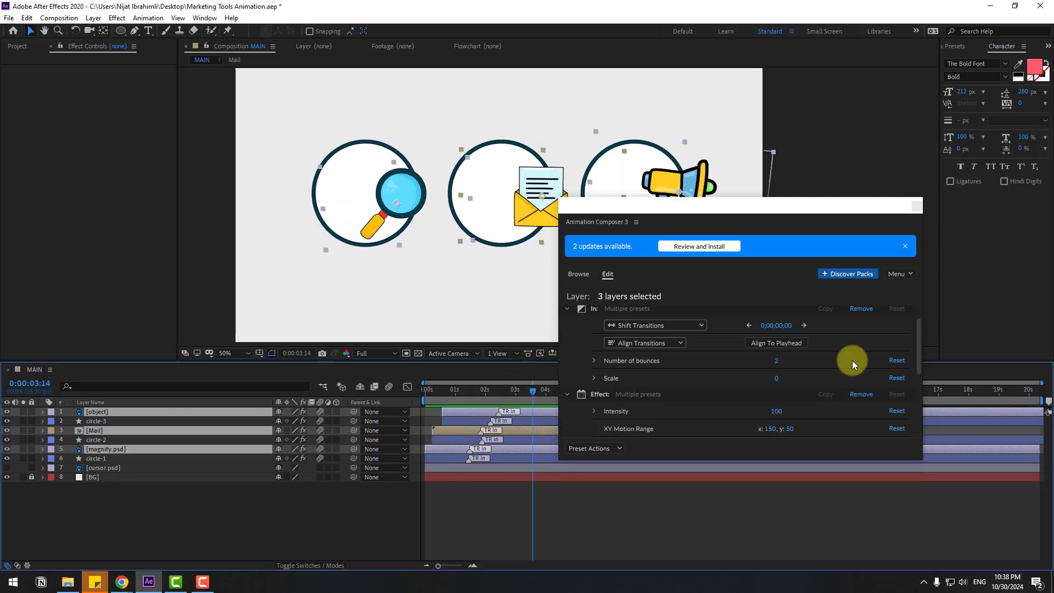
pyautogui.click(775, 412)
pyautogui.write('25')
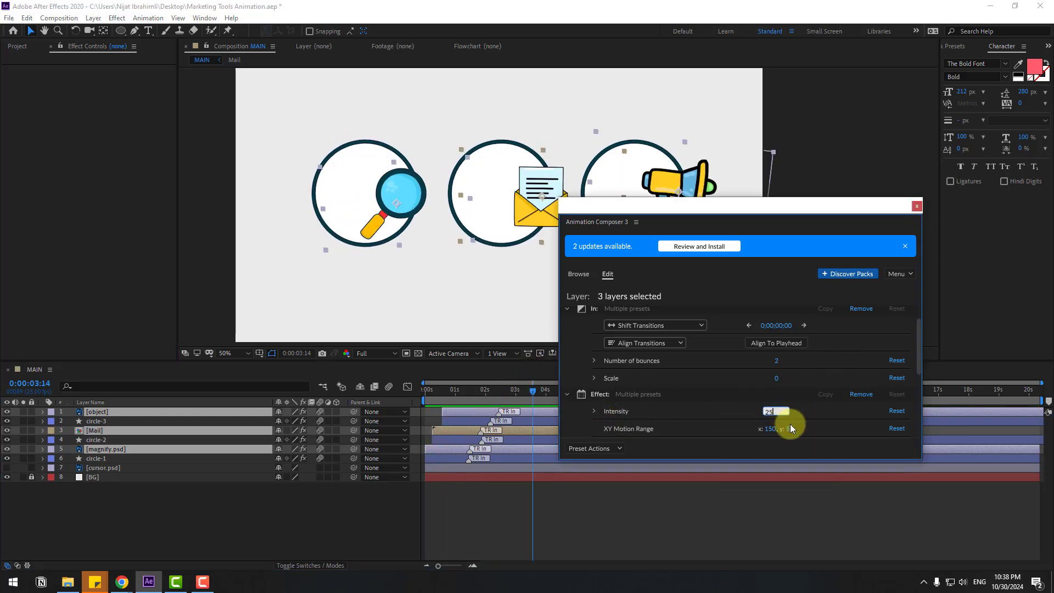
pyautogui.press('Return')
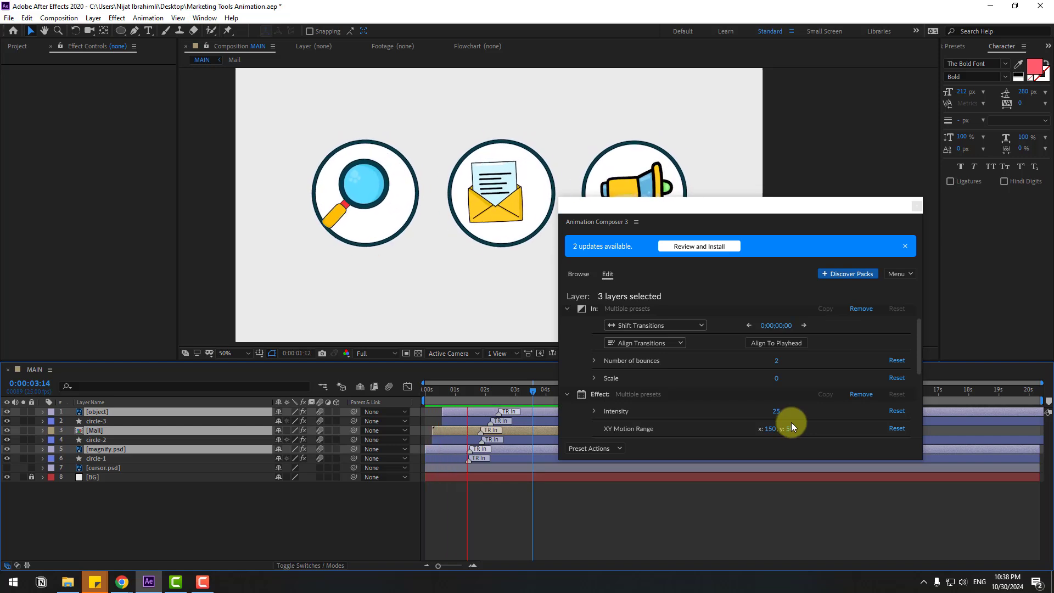
# Step: Set the megaphone object layer's Cosine Intensity to 15
pyautogui.moveTo(692, 208); pyautogui.dragTo(764, 230)
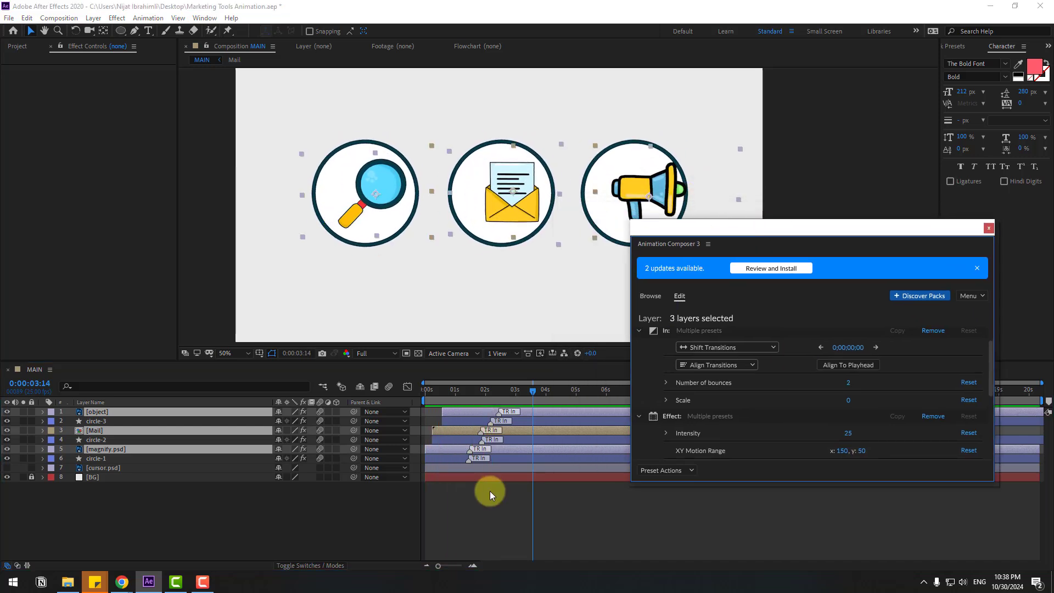
pyautogui.click(237, 536)
pyautogui.click(629, 198)
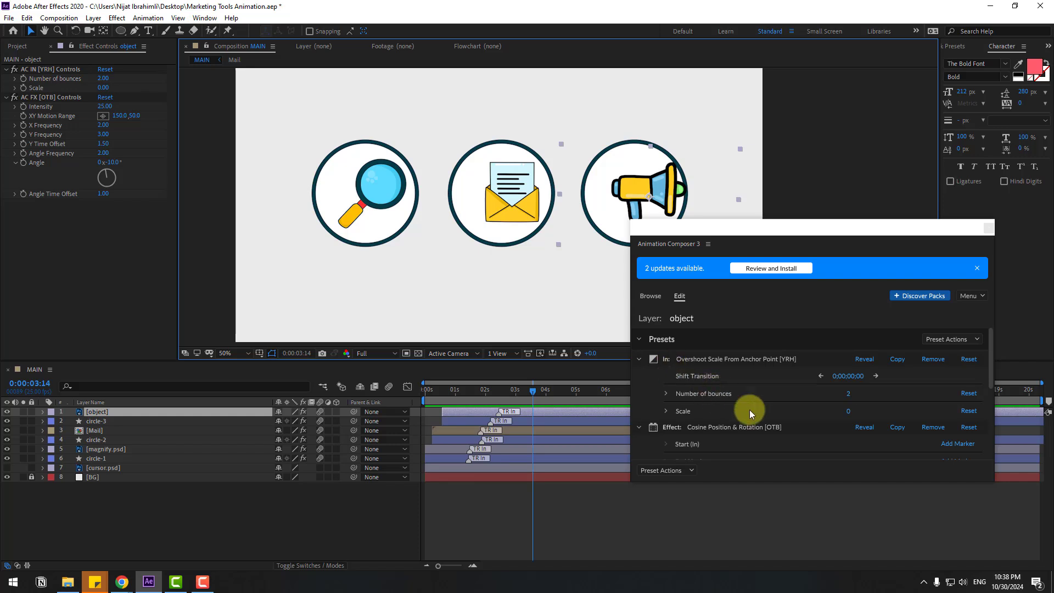
pyautogui.scroll(-3, 769, 415)
pyautogui.click(848, 396)
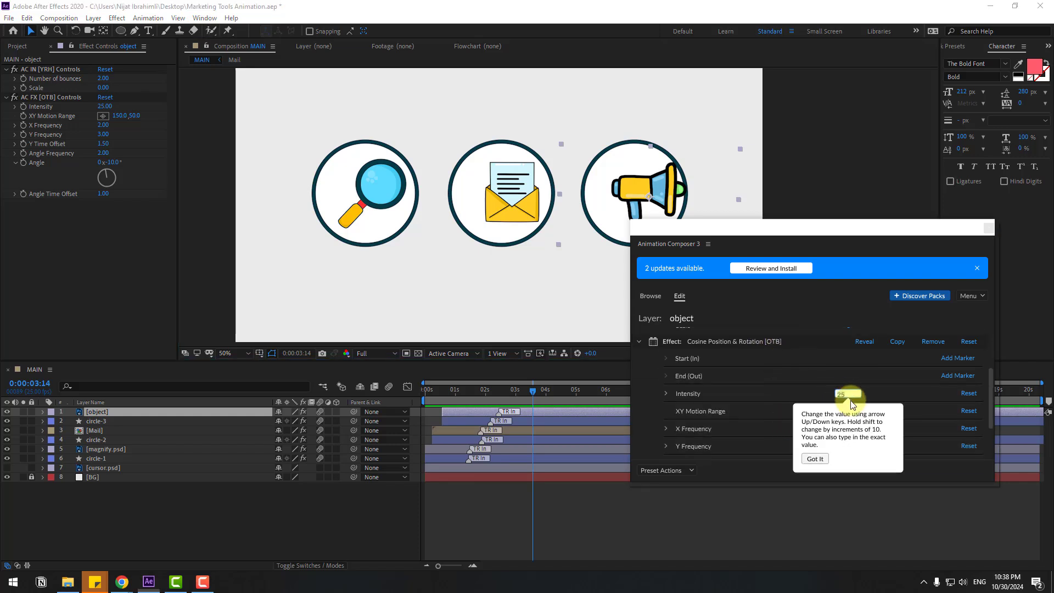
pyautogui.write('15')
pyautogui.press('Return')
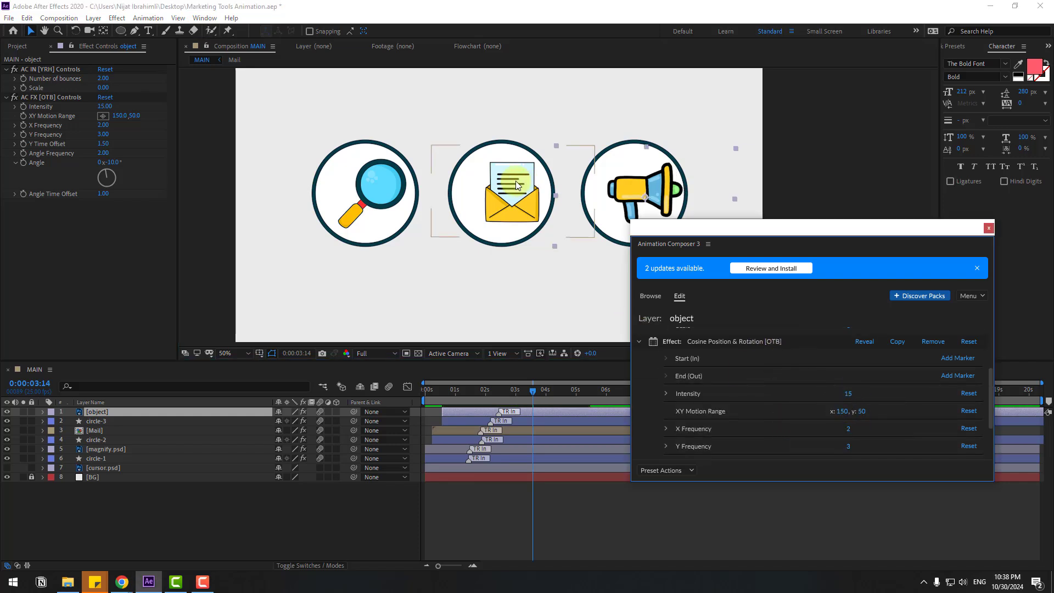
# Step: Set the Mail layer's Intensity to 10 and preview the animation
pyautogui.click(512, 185)
pyautogui.scroll(-2, 851, 404)
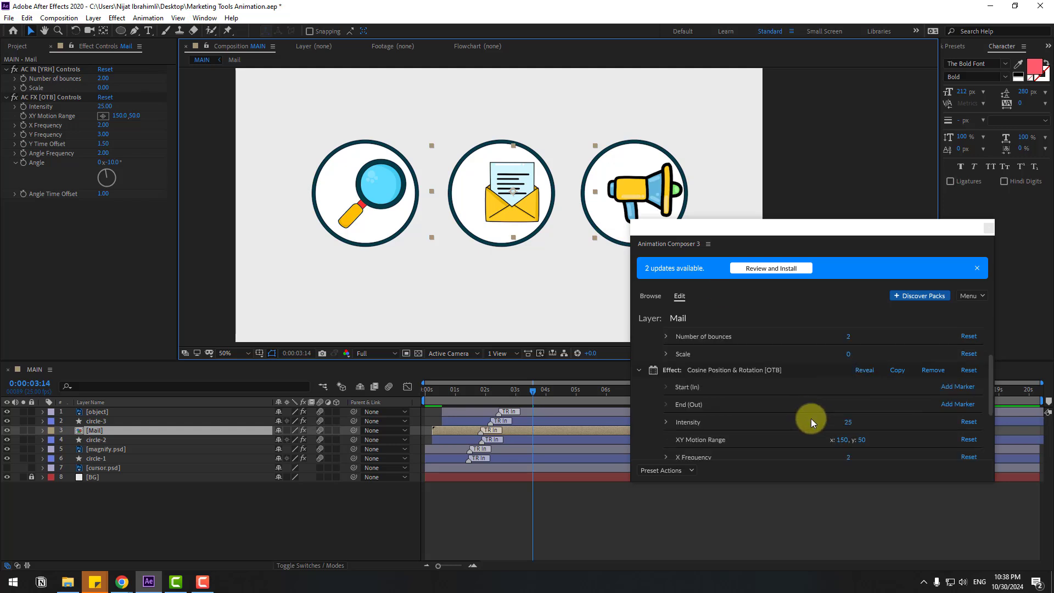
pyautogui.click(850, 425)
pyautogui.write('10')
pyautogui.press('Return')
pyautogui.click(636, 514)
pyautogui.press('space')
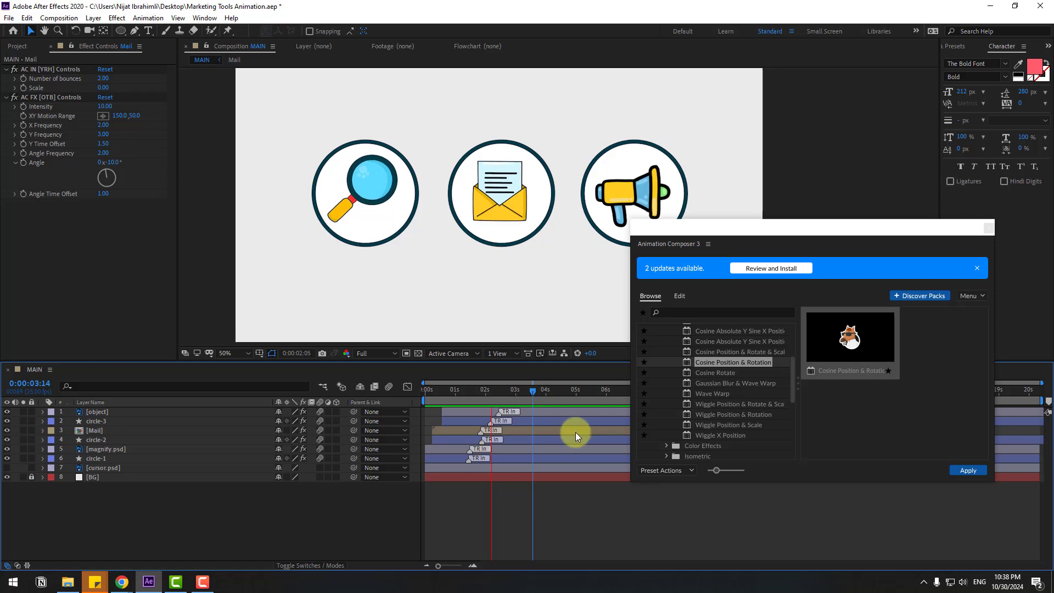
# Step: Set the magnify.psd layer's Intensity to 20 and preview the result
pyautogui.click(372, 176)
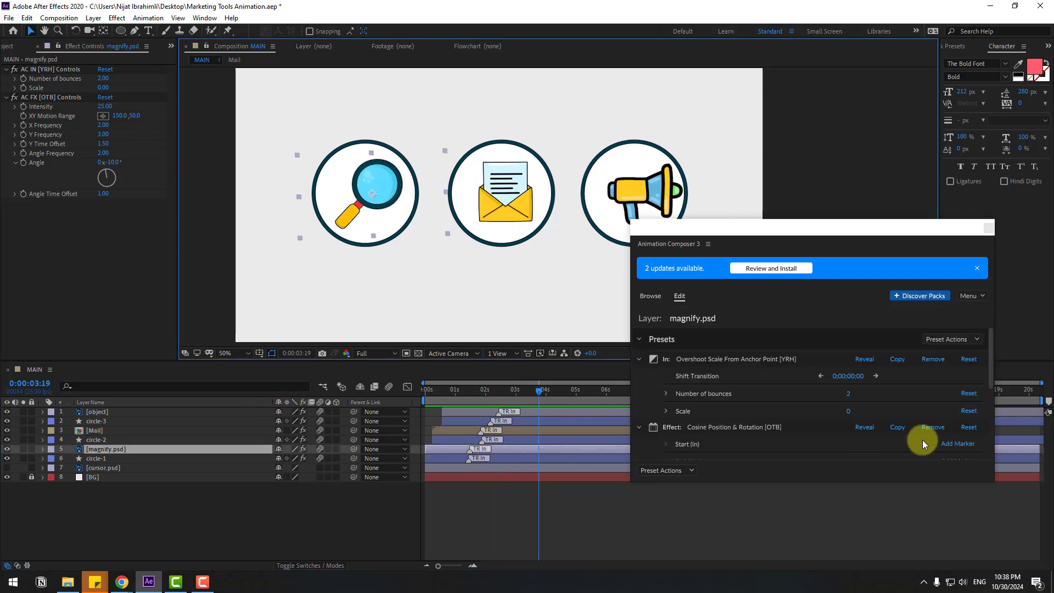
pyautogui.scroll(-1, 831, 419)
pyautogui.click(846, 426)
pyautogui.write('20')
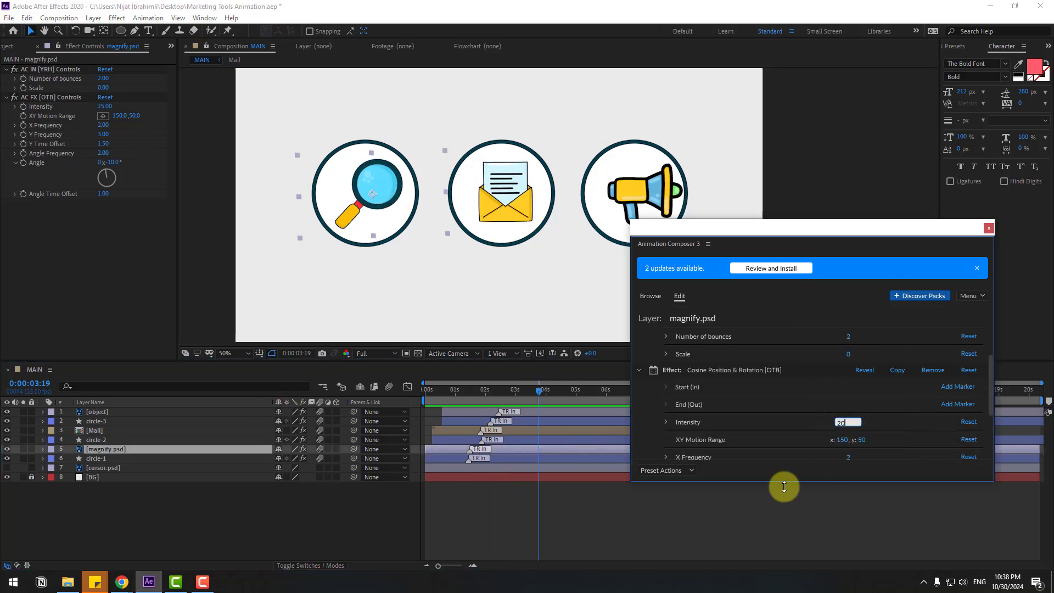
pyautogui.press('Return')
pyautogui.click(705, 543)
pyautogui.press('space')
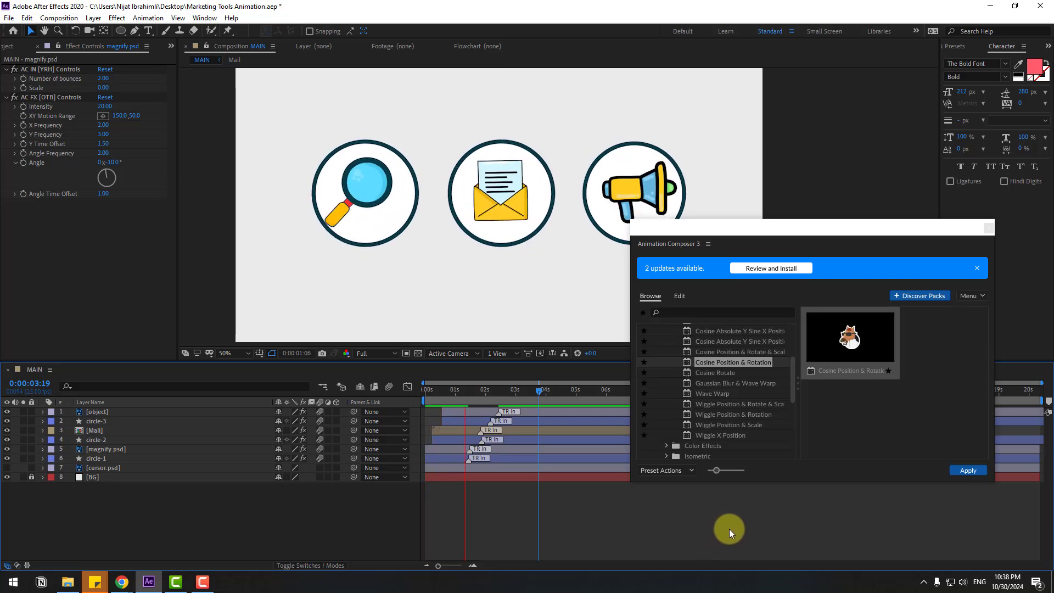
pyautogui.press('space')
pyautogui.press('space')
pyautogui.scroll(3, 690, 351)
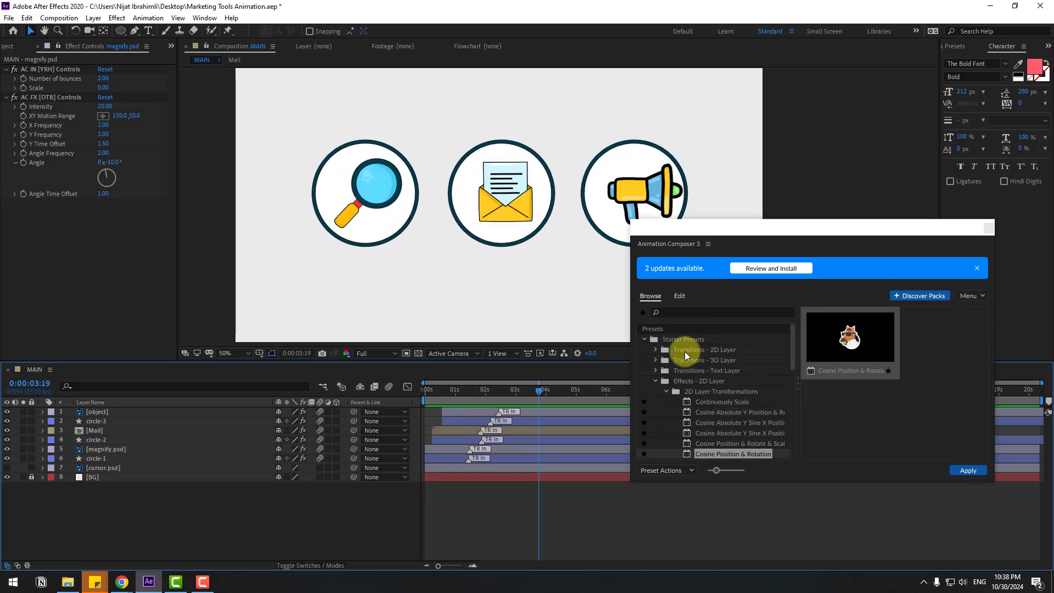
# Step: Collapse Effects - 2D Layer and list the Starter Precomps > Shape Elements presets
pyautogui.click(655, 380)
pyautogui.click(645, 413)
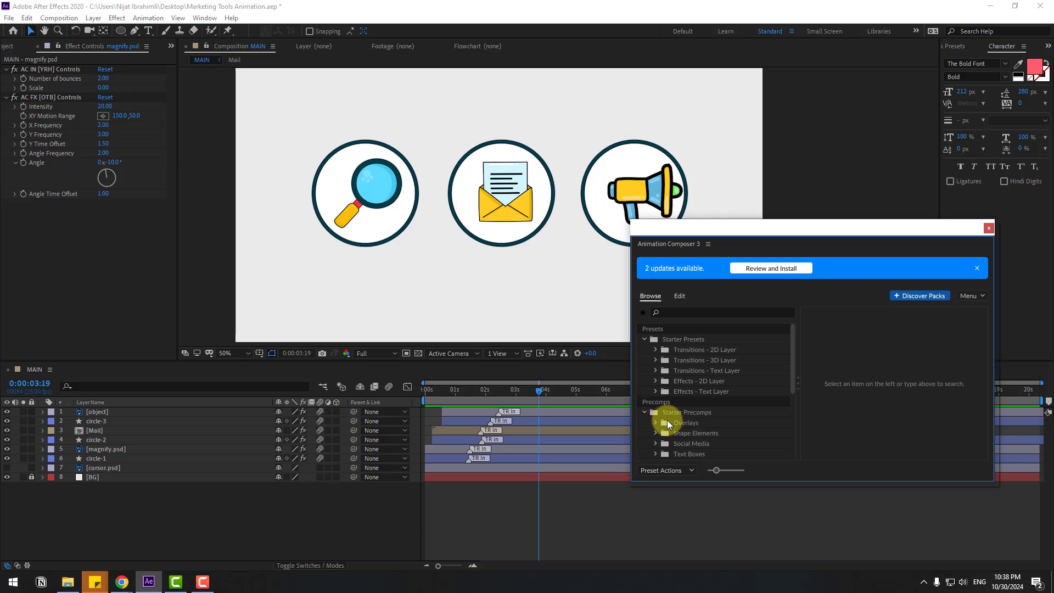
pyautogui.scroll(-1, 667, 420)
pyautogui.click(683, 407)
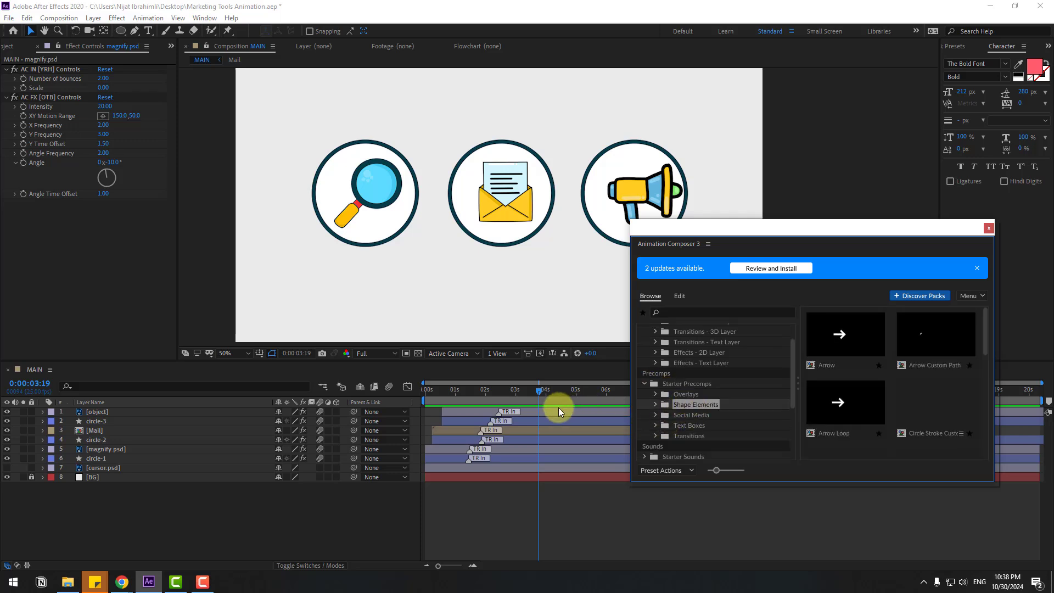
# Step: Delay the magnify.psd and Mail layer bars slightly and preview the staggered intro
pyautogui.moveTo(466, 393); pyautogui.dragTo(436, 394)
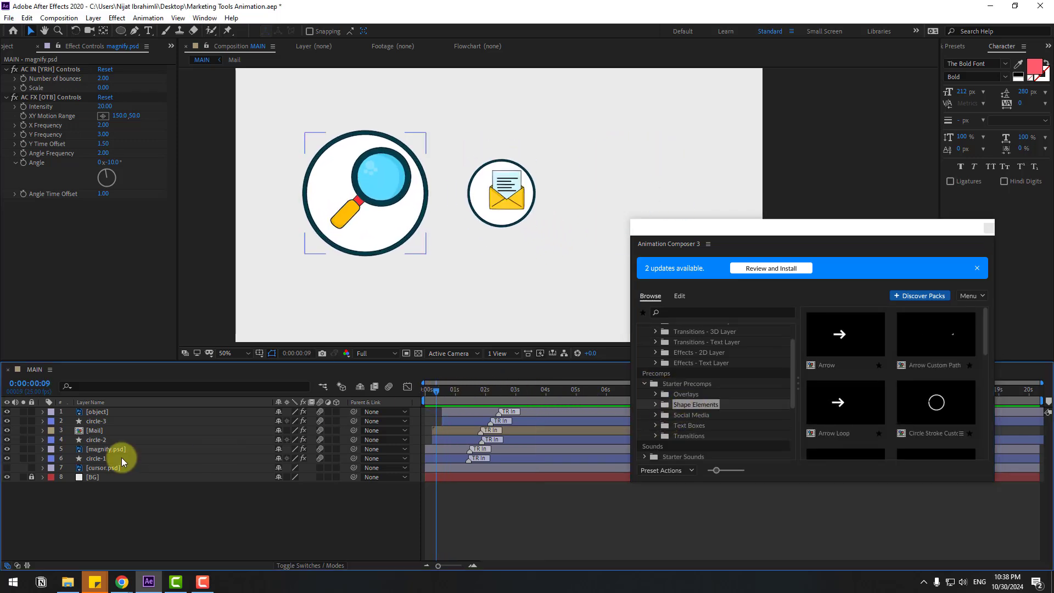
pyautogui.click(91, 450)
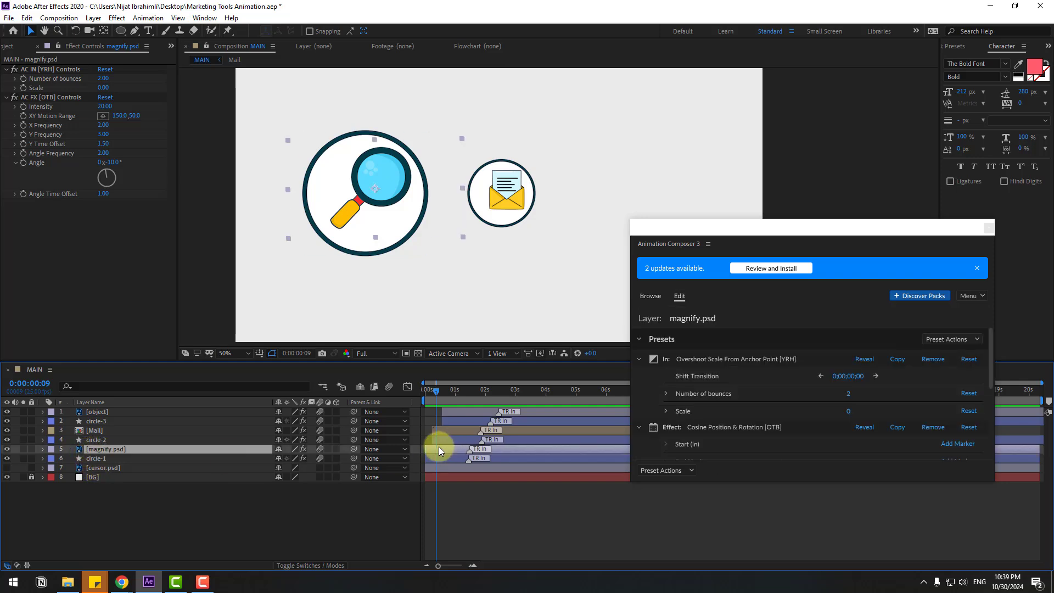
pyautogui.moveTo(439, 446); pyautogui.dragTo(447, 451)
pyautogui.press('space')
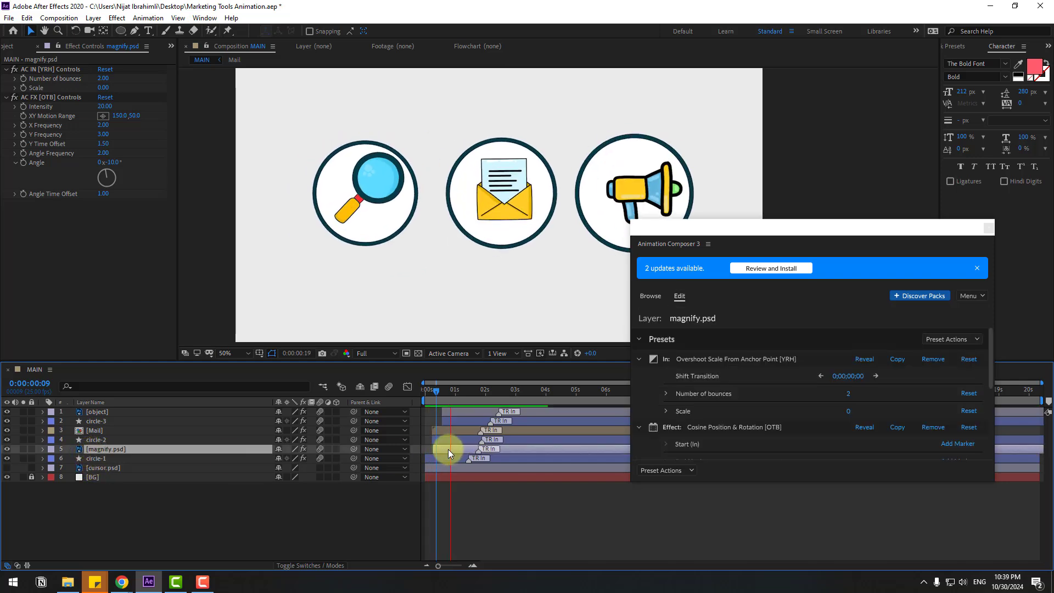
pyautogui.moveTo(447, 431); pyautogui.dragTo(468, 414)
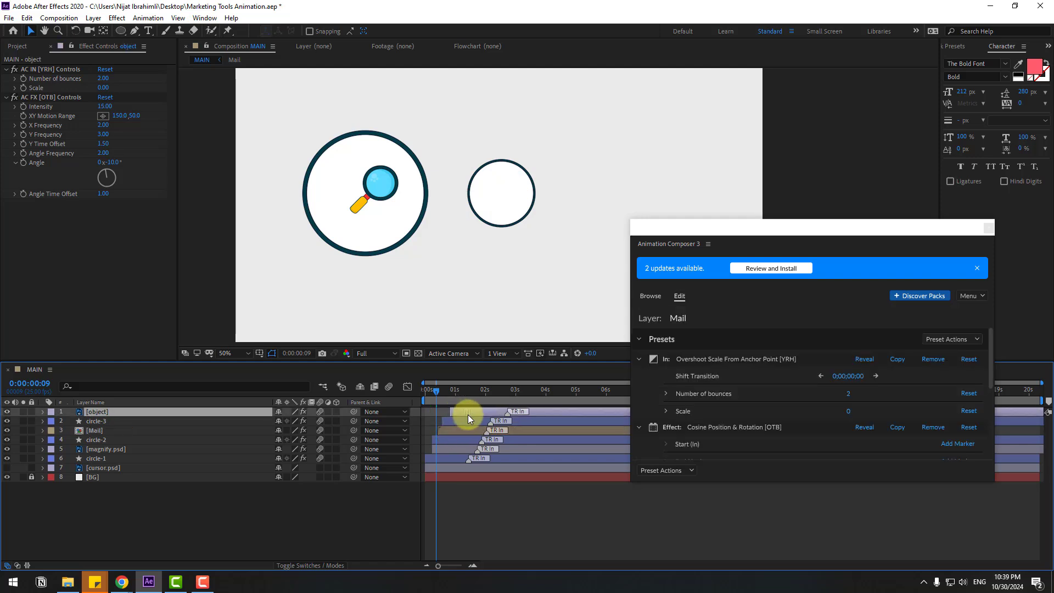
pyautogui.press('space')
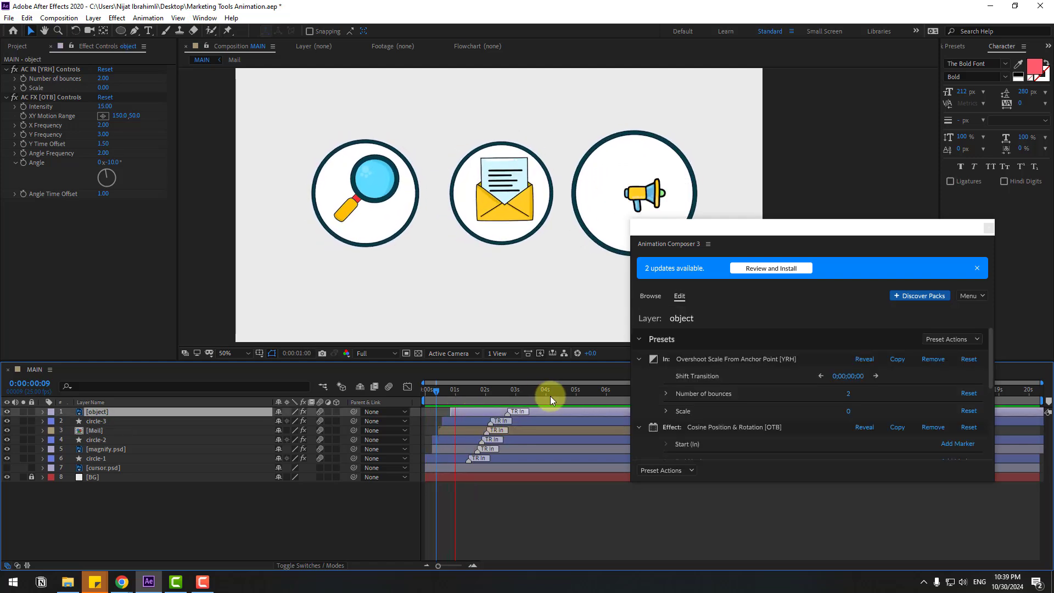
pyautogui.click(232, 508)
pyautogui.rightClick(233, 508)
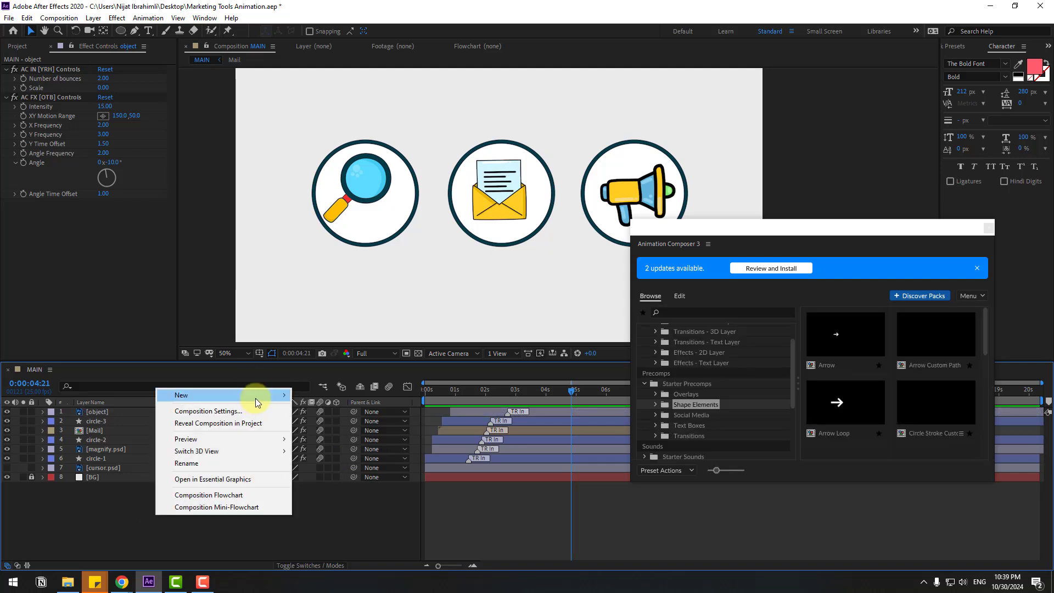
# Step: Add a new Null Object layer with its anchor point centred
pyautogui.moveTo(258, 396)
pyautogui.click(322, 459)
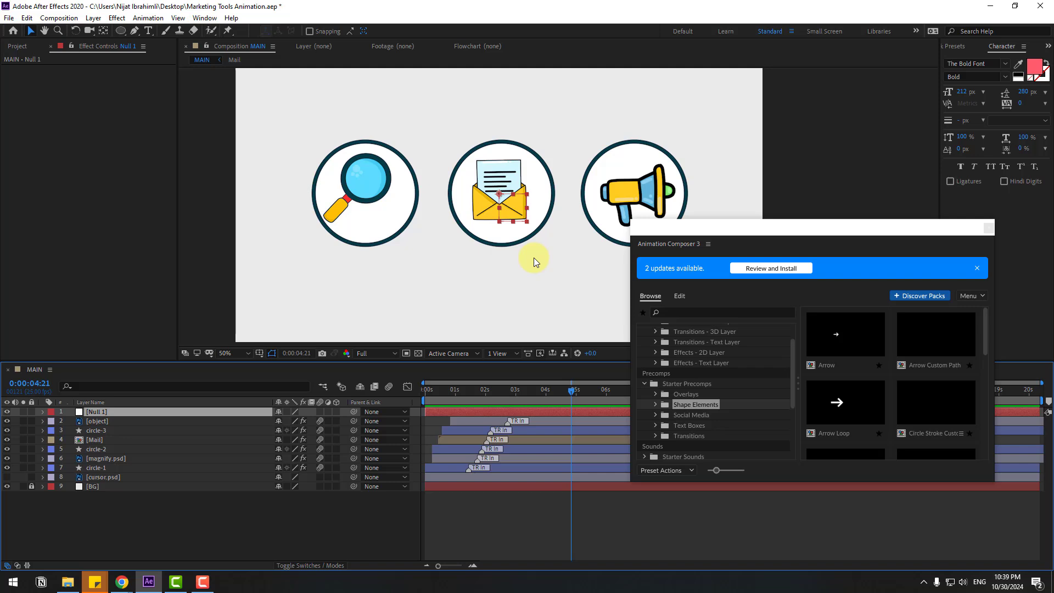
pyautogui.doubleClick(105, 33)
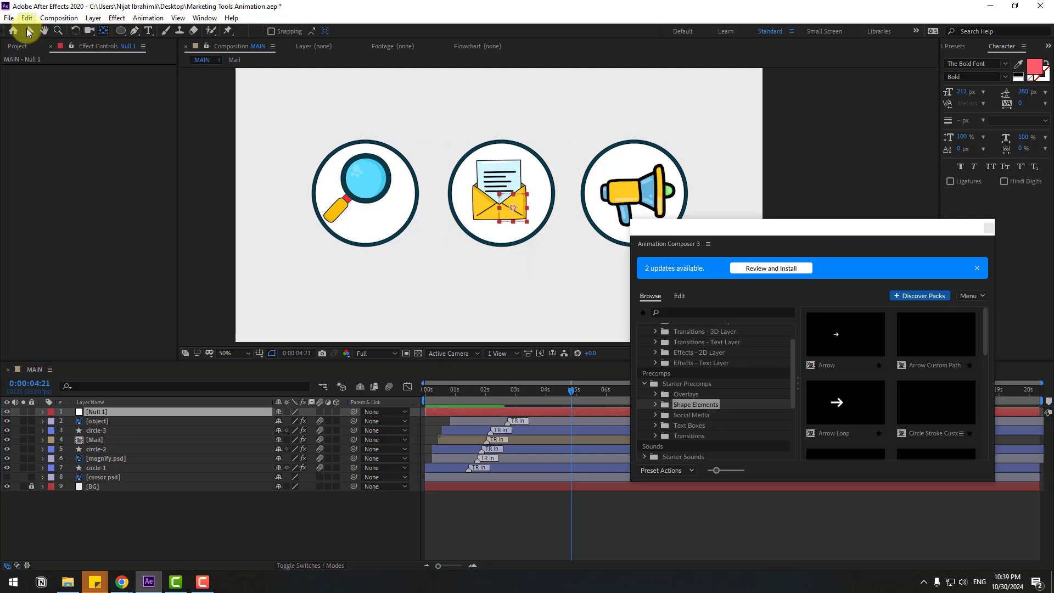
pyautogui.click(31, 33)
# Step: Parent the six icon and circle layers, excluding cursor.psd, to Null 1
pyautogui.click(104, 420)
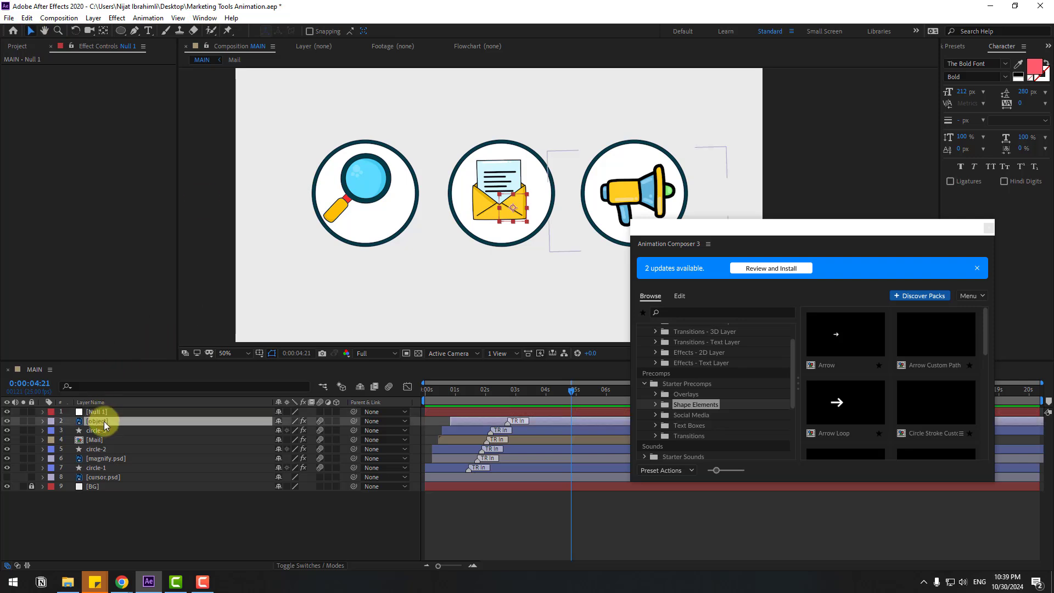
pyautogui.keyDown('shift'); pyautogui.click(97, 477); pyautogui.keyUp('shift')
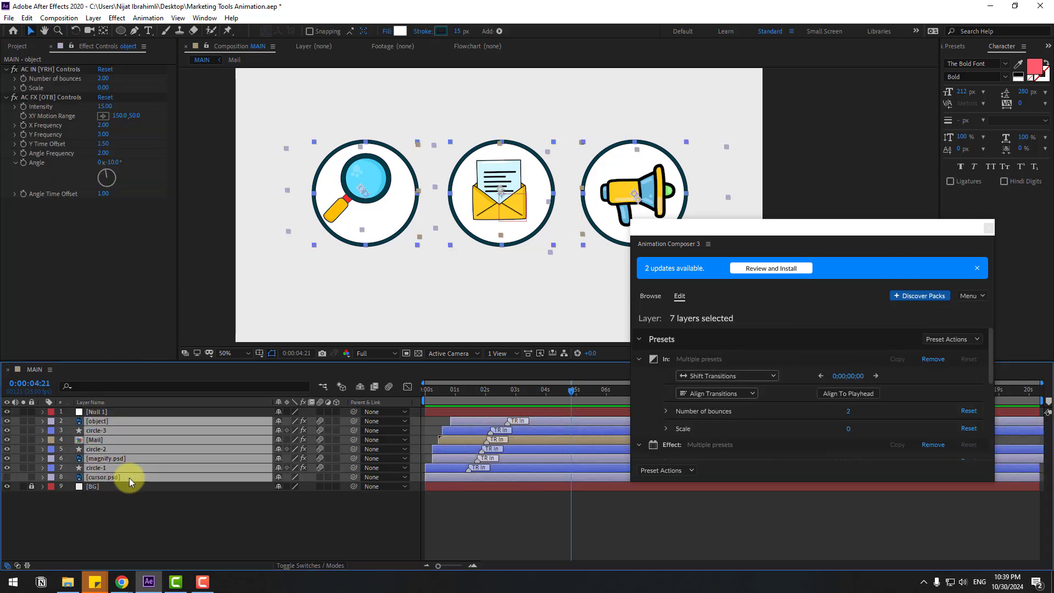
pyautogui.keyDown('ctrl'); pyautogui.click(100, 478); pyautogui.keyUp('ctrl')
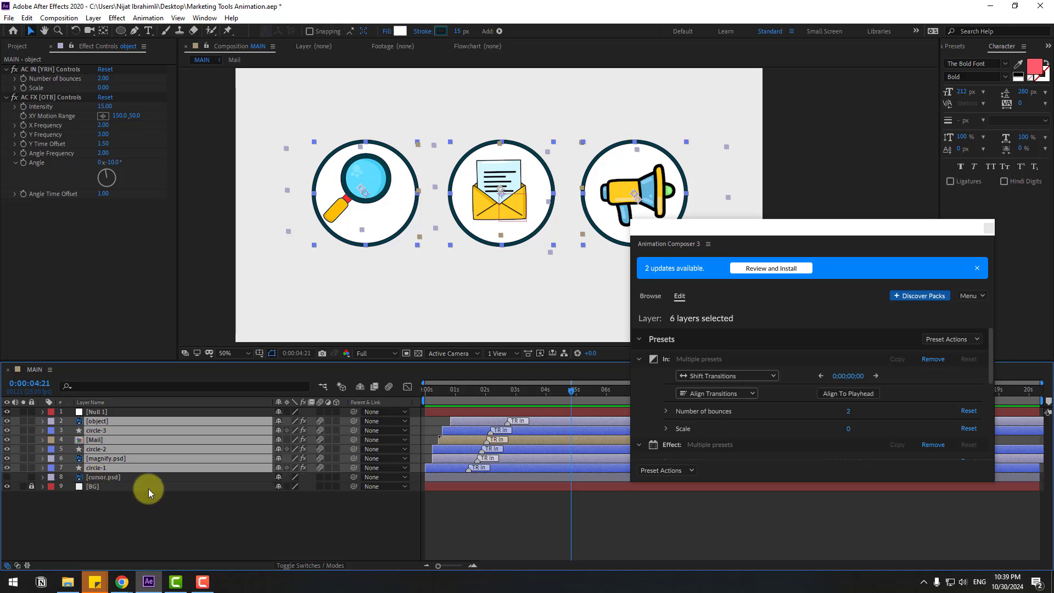
pyautogui.moveTo(355, 427); pyautogui.dragTo(88, 413)
# Step: Scale Null 1 up to 129% and preview the enlarged icons
pyautogui.press(',')
pyautogui.press('s')
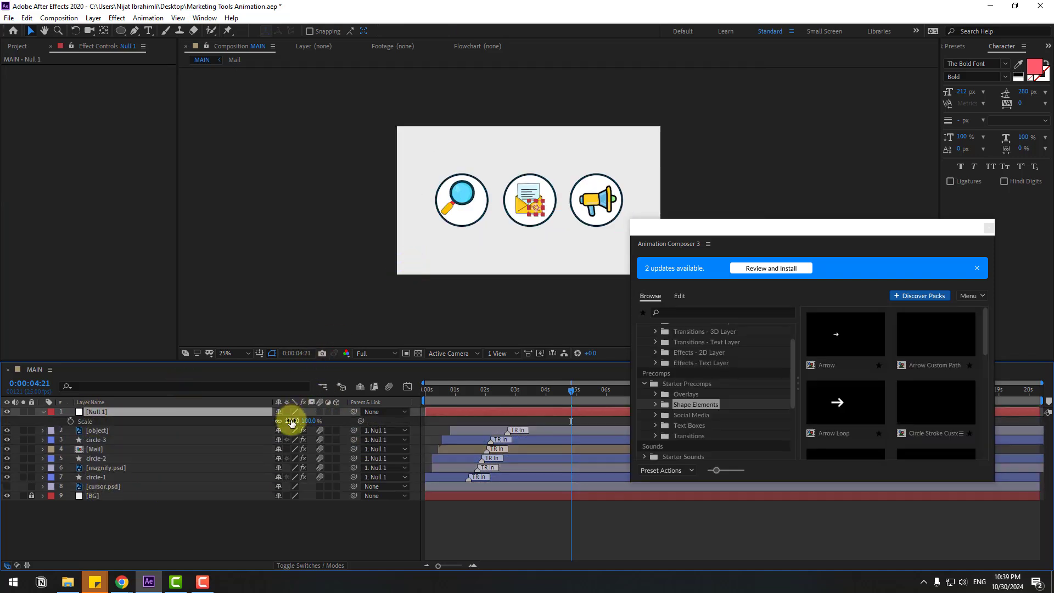
pyautogui.moveTo(292, 423); pyautogui.dragTo(311, 424)
pyautogui.press('.')
pyautogui.click(374, 266)
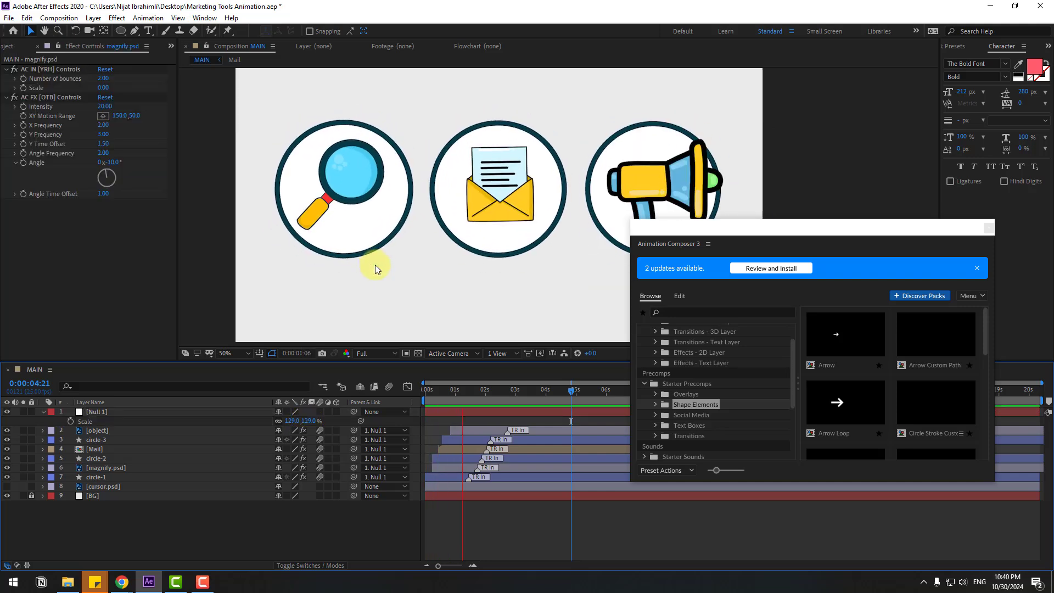
# Step: Apply the Particle Fireworks precomp and close the Animation Composer panel
pyautogui.press(',')
pyautogui.moveTo(985, 327); pyautogui.dragTo(986, 373)
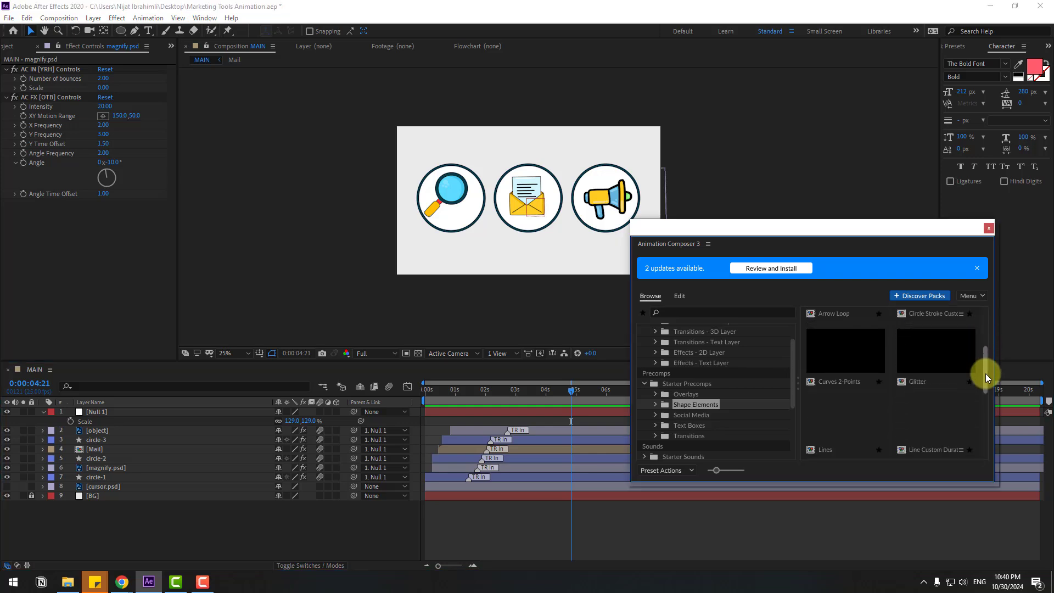
pyautogui.scroll(-3, 986, 373)
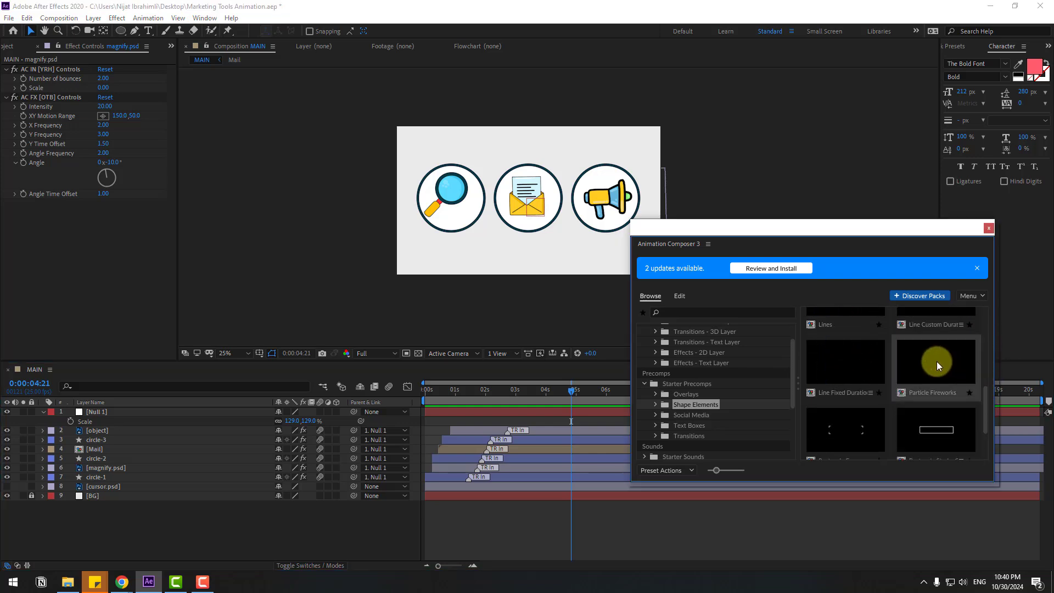
pyautogui.click(937, 362)
pyautogui.click(963, 472)
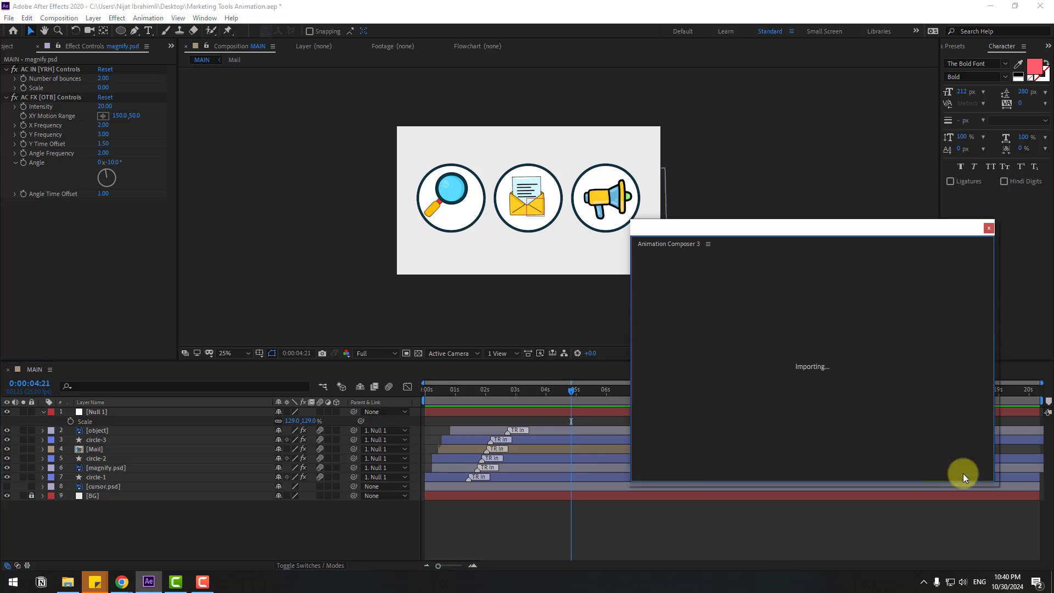
pyautogui.click(988, 228)
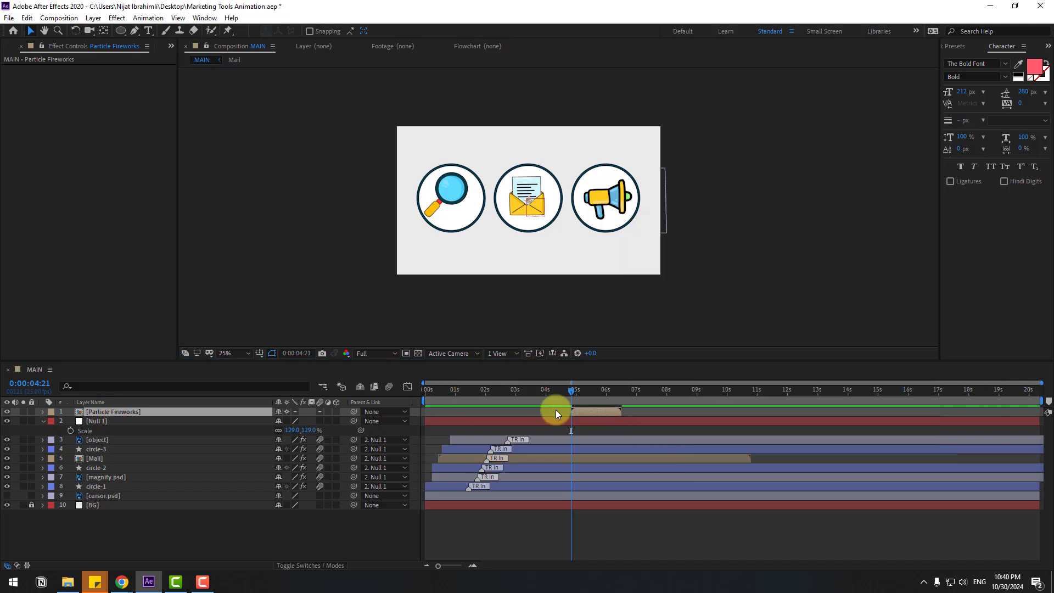
# Step: Move the Particle Fireworks layer bar to start near the beginning
pyautogui.moveTo(599, 412); pyautogui.dragTo(506, 411)
pyautogui.moveTo(428, 394); pyautogui.dragTo(442, 410)
pyautogui.press('.')
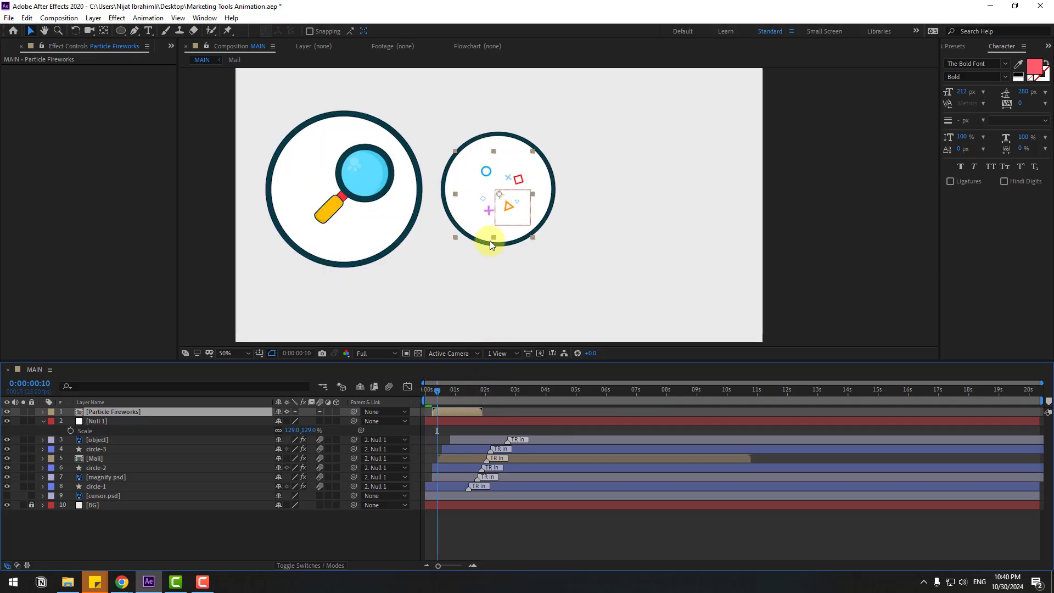
# Step: Place the fireworks over the magnifier circle and a duplicate over the mail circle
pyautogui.moveTo(498, 200); pyautogui.dragTo(358, 190)
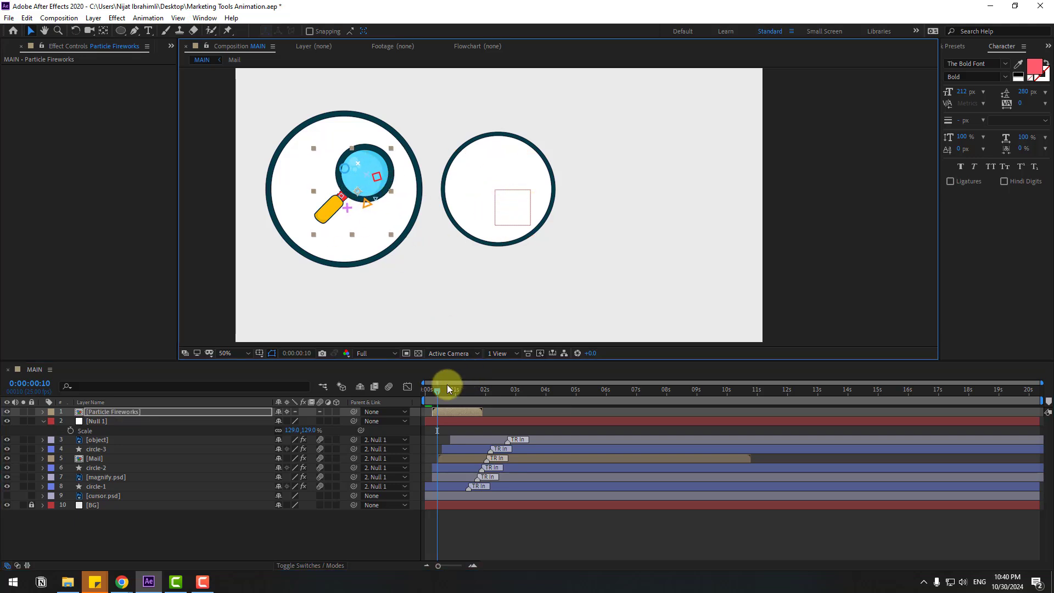
pyautogui.moveTo(447, 384)
pyautogui.mouseDown()
pyautogui.moveTo(426, 392)
pyautogui.moveTo(444, 392)
pyautogui.mouseUp()
pyautogui.hotkey('ctrl', 'd')
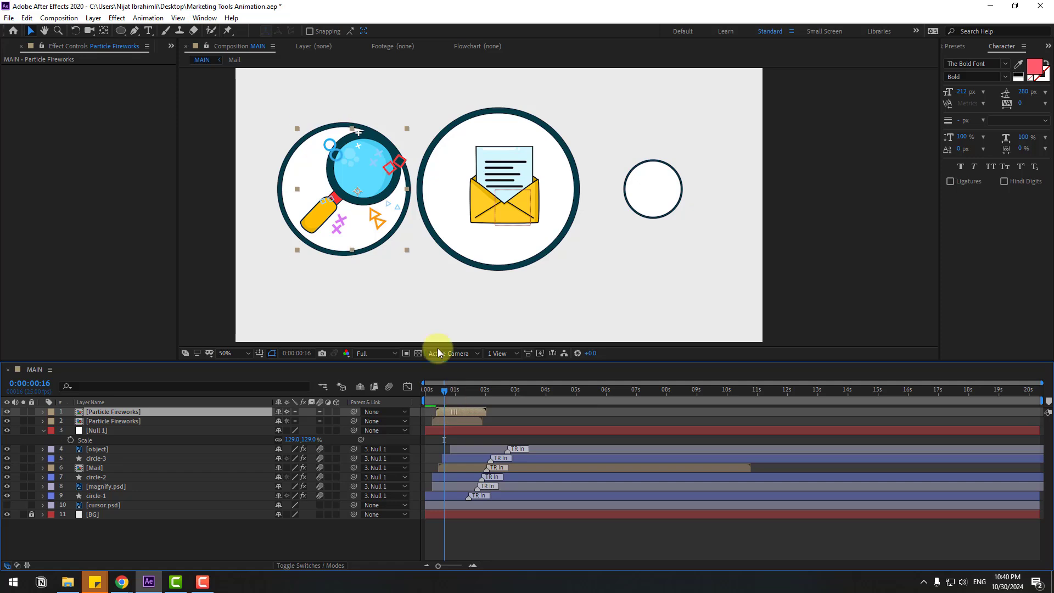
pyautogui.moveTo(360, 195); pyautogui.dragTo(503, 197)
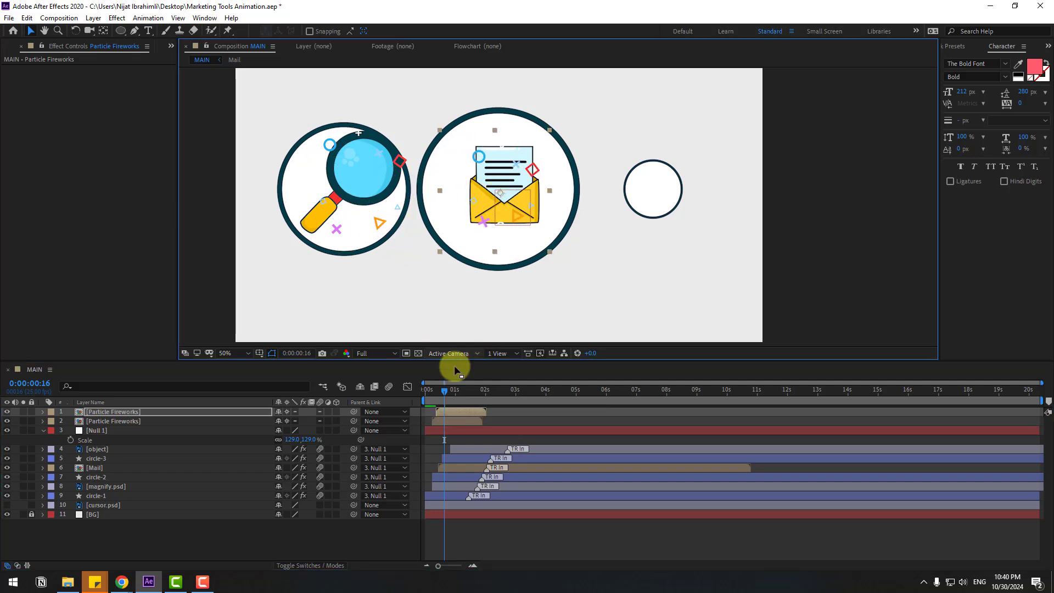
pyautogui.moveTo(430, 391); pyautogui.dragTo(455, 411)
# Step: Duplicate the fireworks again onto the empty right circle, with time at 0:00:01:12
pyautogui.click(453, 413)
pyautogui.hotkey('ctrl', 'd')
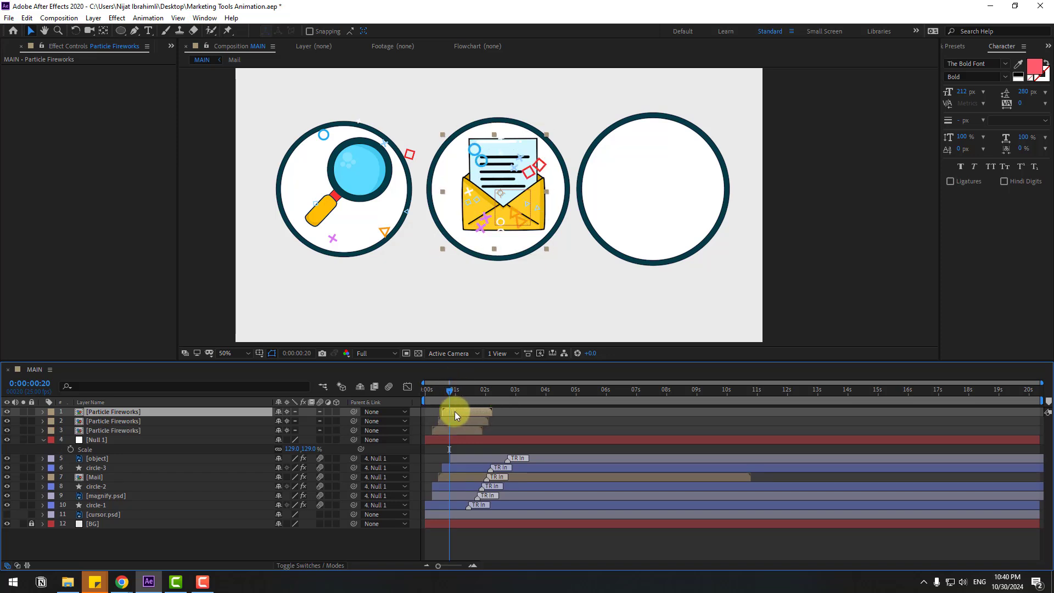
pyautogui.moveTo(503, 190); pyautogui.dragTo(658, 184)
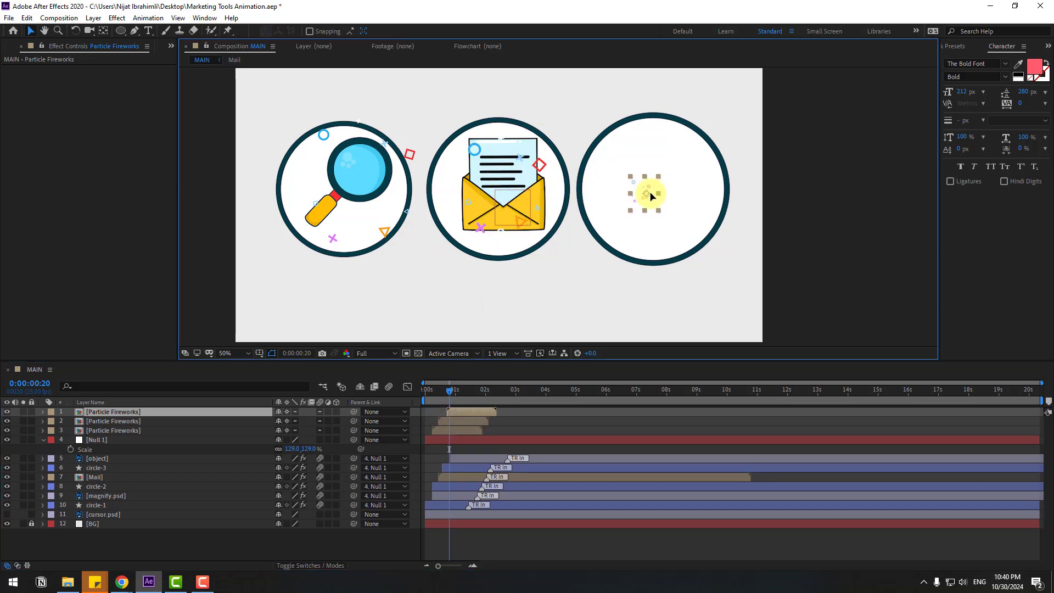
pyautogui.click(439, 413)
pyautogui.moveTo(447, 392); pyautogui.dragTo(470, 393)
# Step: Preview the three staggered bursts with the view back at 50%
pyautogui.scroll(-2, 719, 225)
pyautogui.press('space')
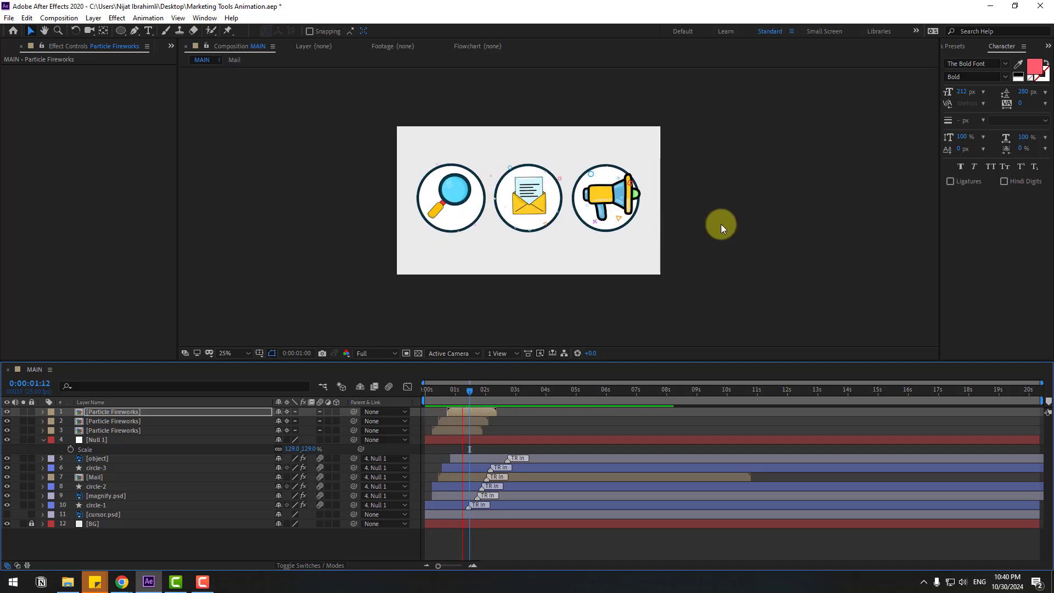
pyautogui.press('space')
pyautogui.press('.')
pyautogui.press('space')
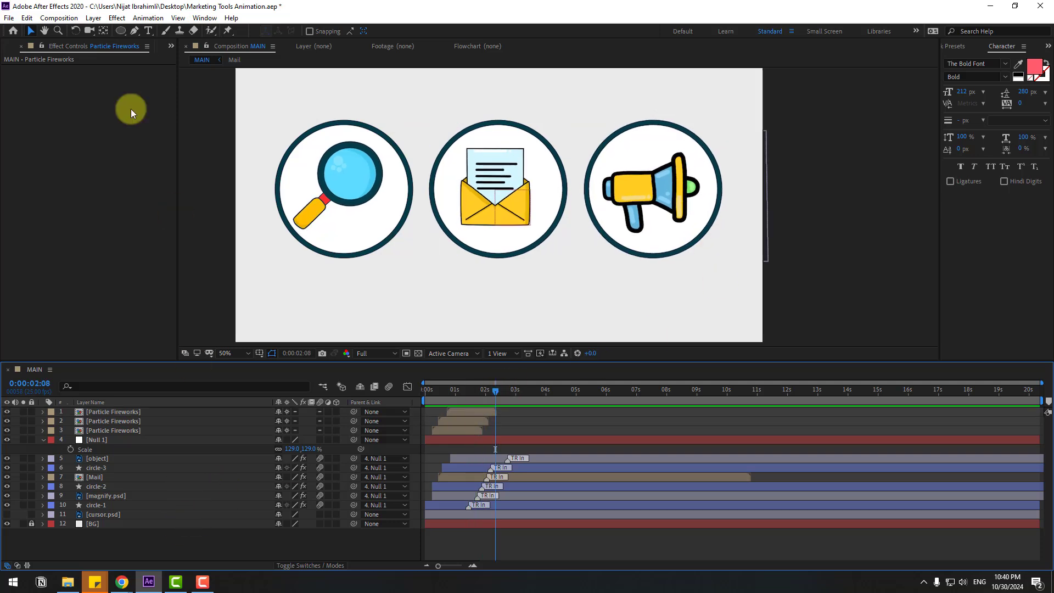
# Step: Switch to the Ellipse tool, hide layers 1–11, and turn on Title/Action Safe guides
pyautogui.click(119, 34)
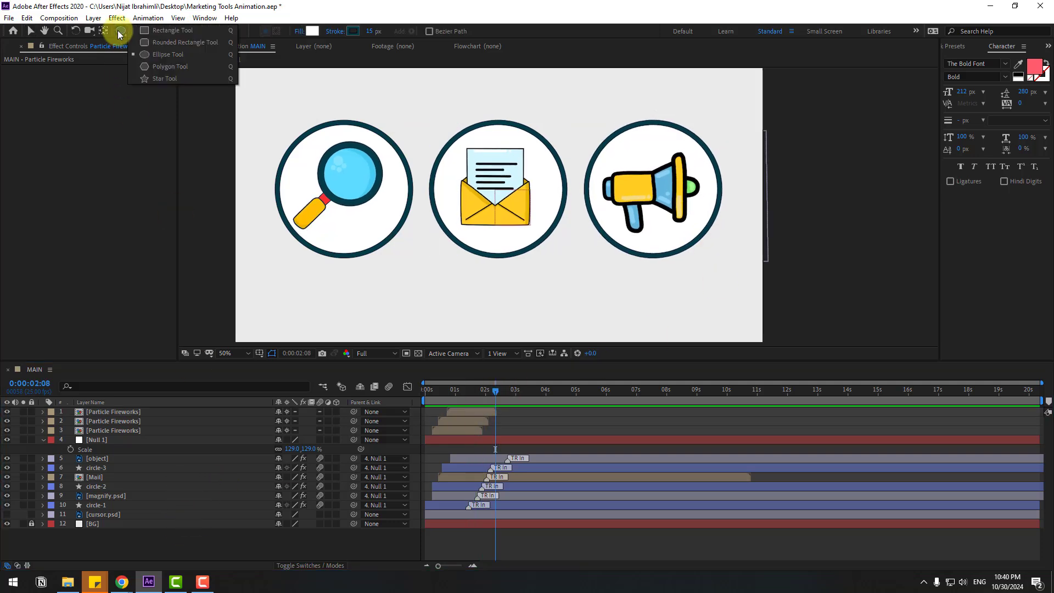
pyautogui.click(141, 53)
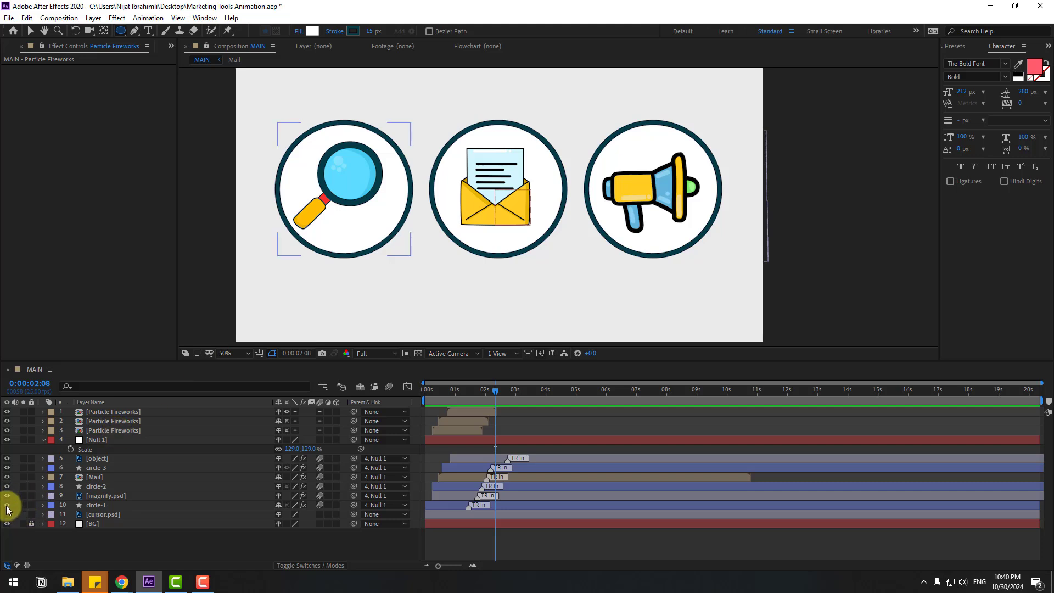
pyautogui.moveTo(8, 508); pyautogui.dragTo(10, 412)
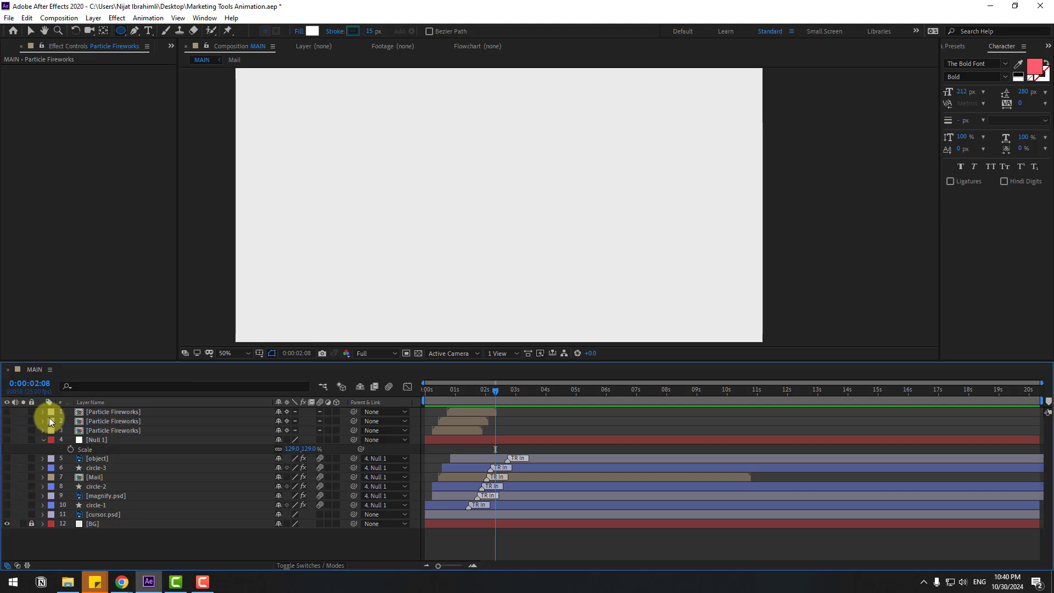
pyautogui.click(259, 354)
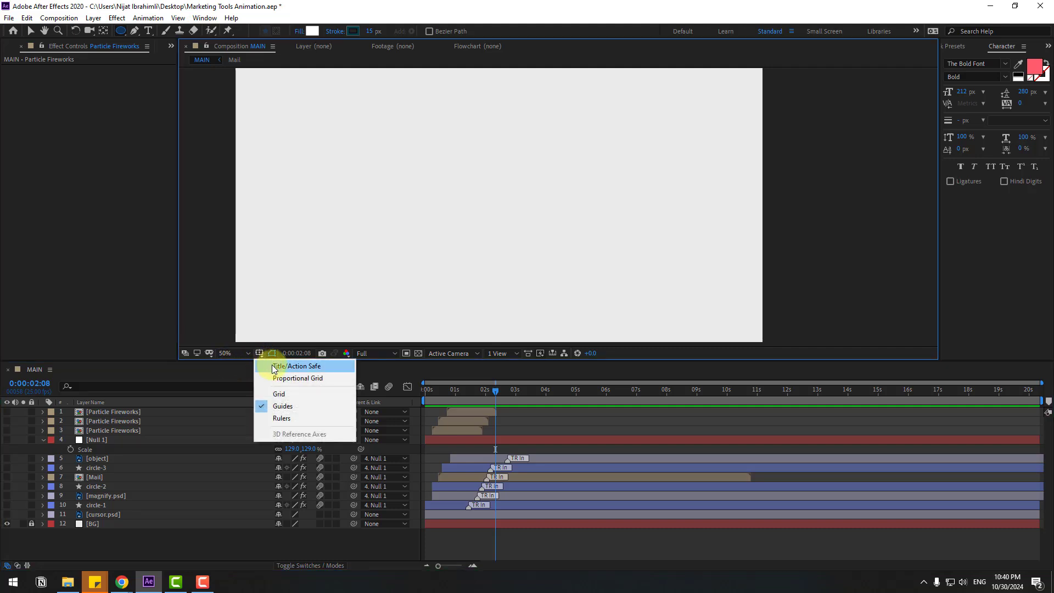
pyautogui.click(273, 366)
# Step: Draw a central circle with 0 px stroke and bright yellow ECFF15 fill
pyautogui.moveTo(440, 126); pyautogui.dragTo(587, 267)
pyautogui.click(31, 31)
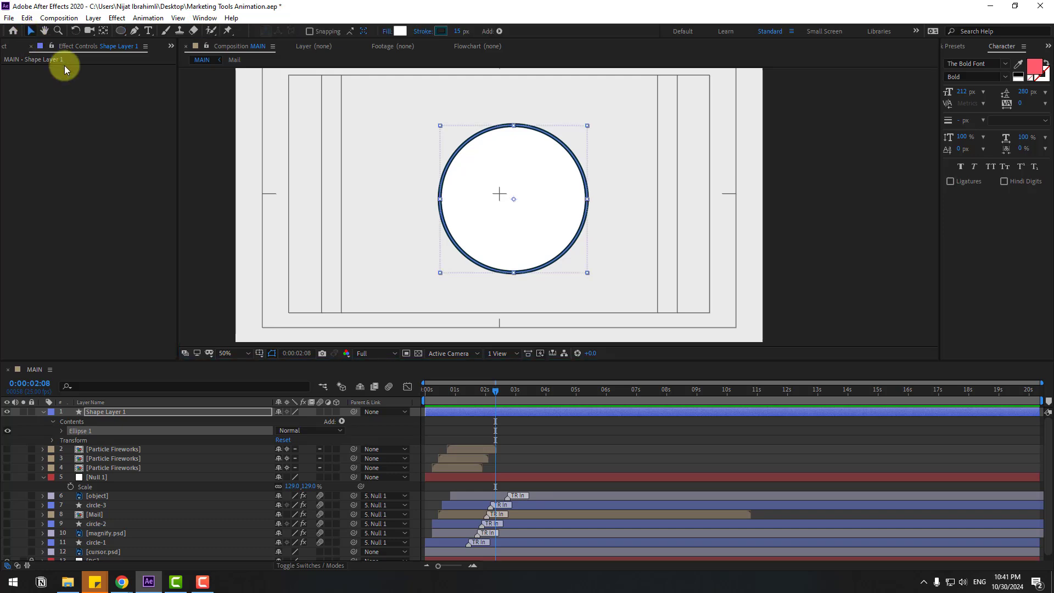
pyautogui.moveTo(459, 31); pyautogui.dragTo(414, 38)
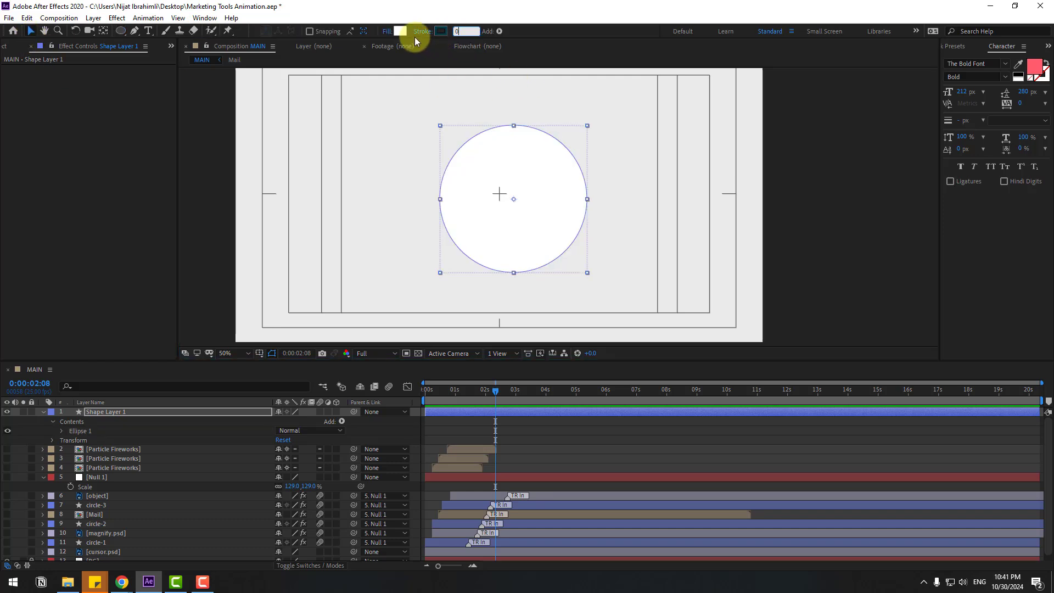
pyautogui.click(404, 31)
pyautogui.moveTo(471, 511); pyautogui.dragTo(471, 528)
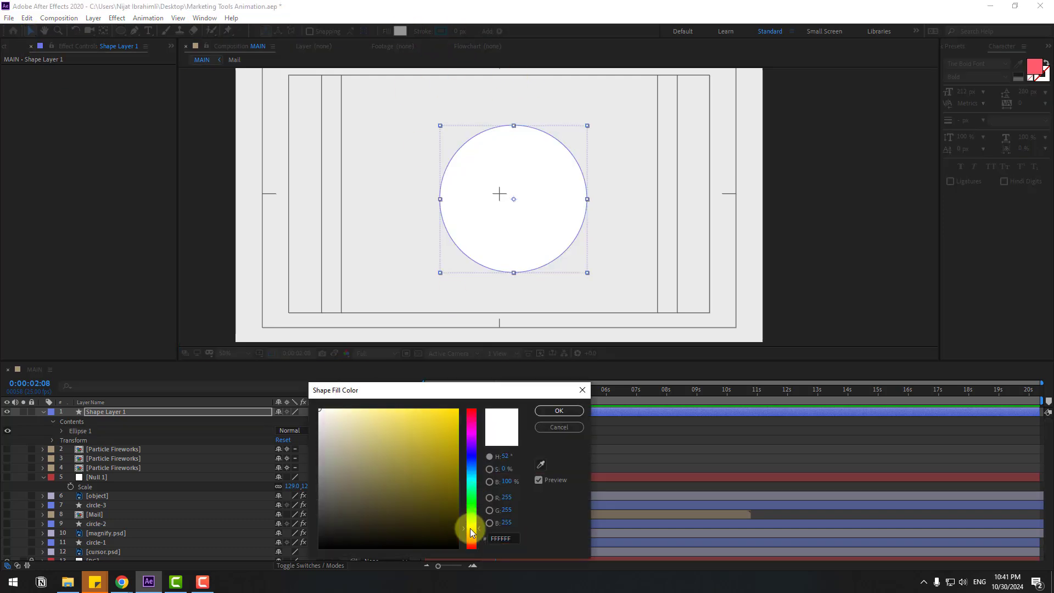
pyautogui.moveTo(449, 419)
pyautogui.mouseDown()
pyautogui.moveTo(458, 379)
pyautogui.moveTo(447, 406)
pyautogui.mouseUp()
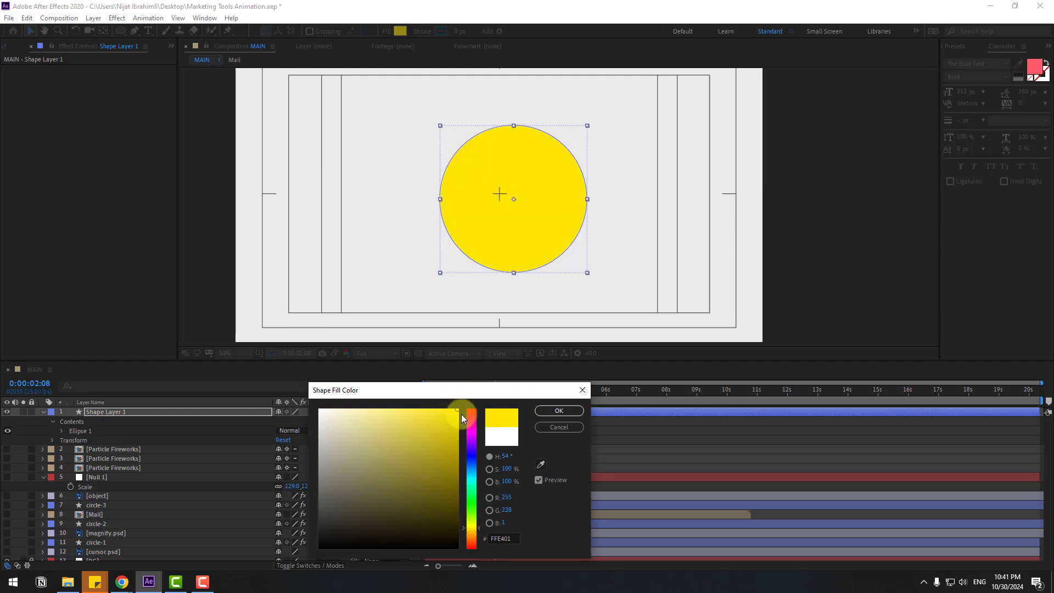
pyautogui.click(471, 524)
# Step: Move Shape Layer 1 down to sit just above BG
pyautogui.click(554, 413)
pyautogui.click(43, 411)
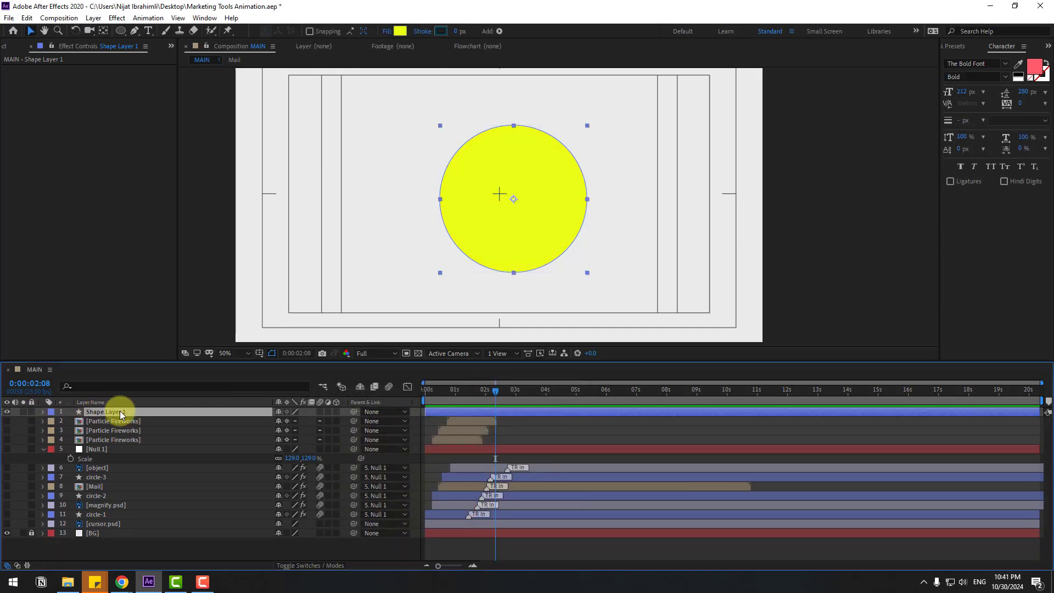
pyautogui.moveTo(120, 411); pyautogui.dragTo(147, 525)
# Step: Centre the circle horizontally and vertically in the composition with the Align panel
pyautogui.press('Home')
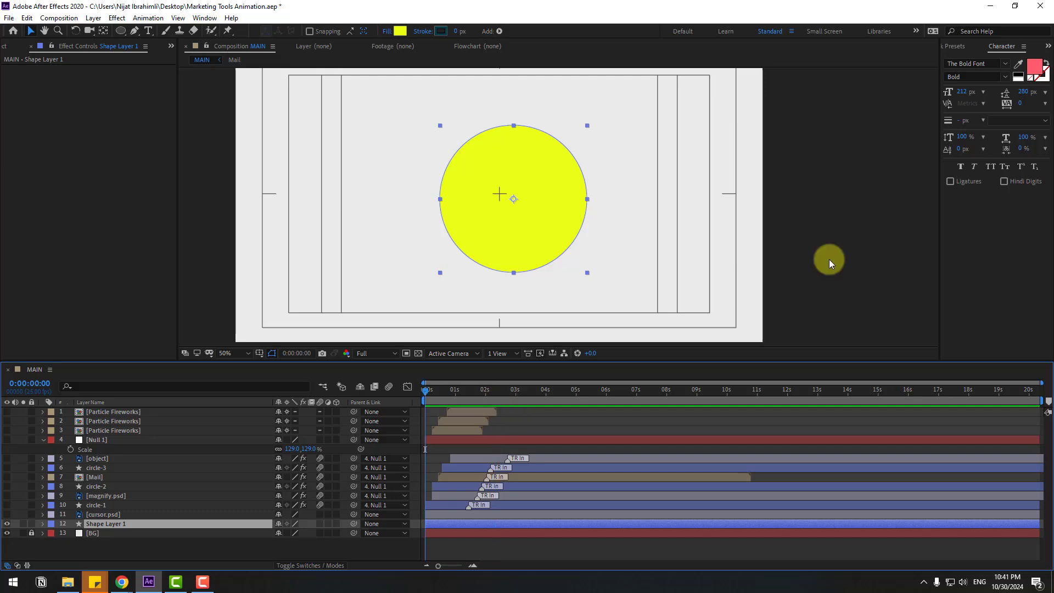
pyautogui.click(205, 18)
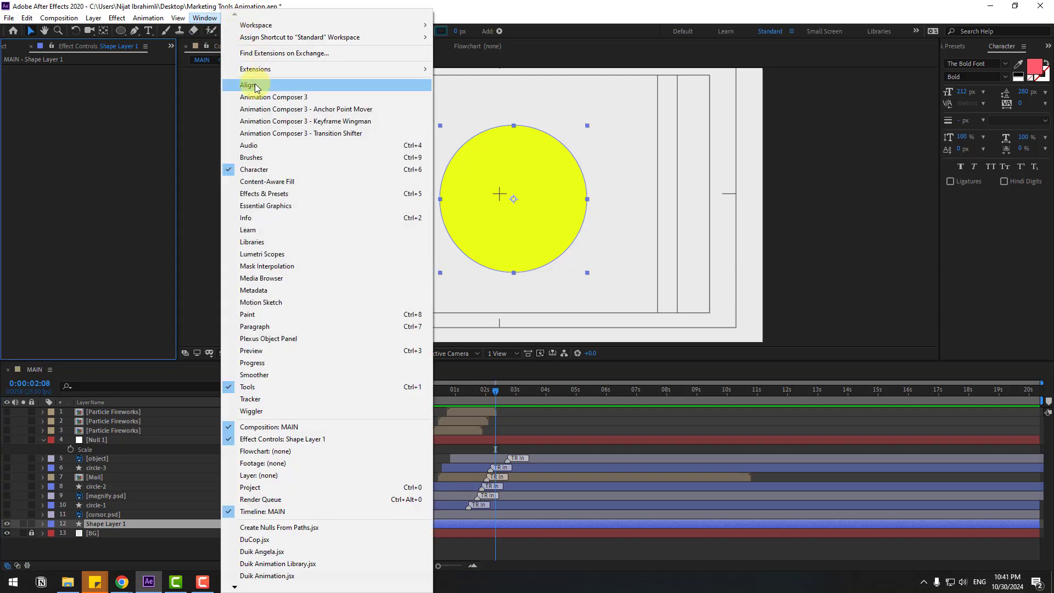
pyautogui.click(248, 84)
pyautogui.click(970, 397)
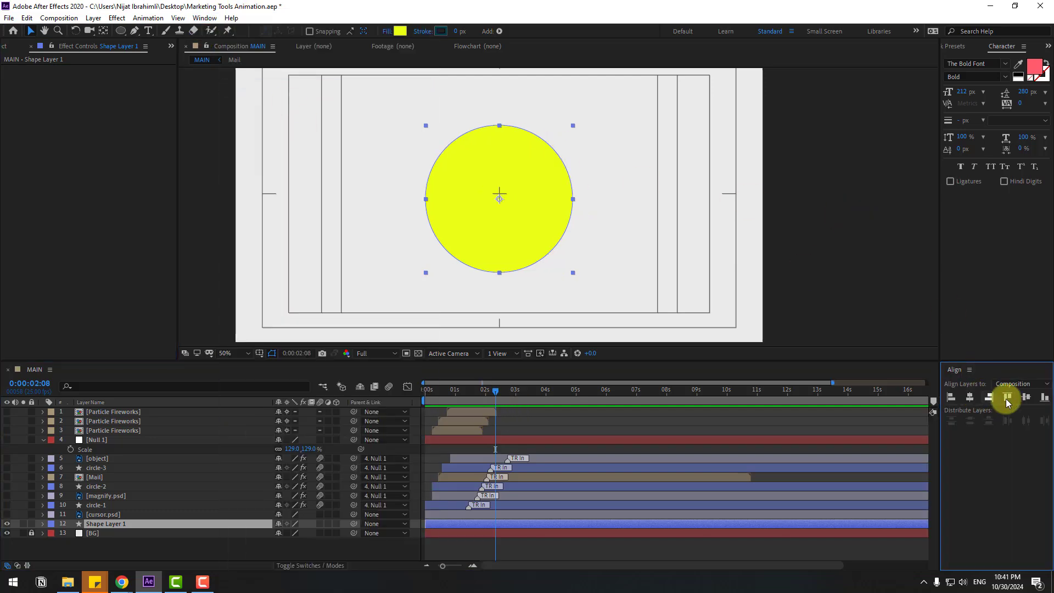
pyautogui.click(1025, 397)
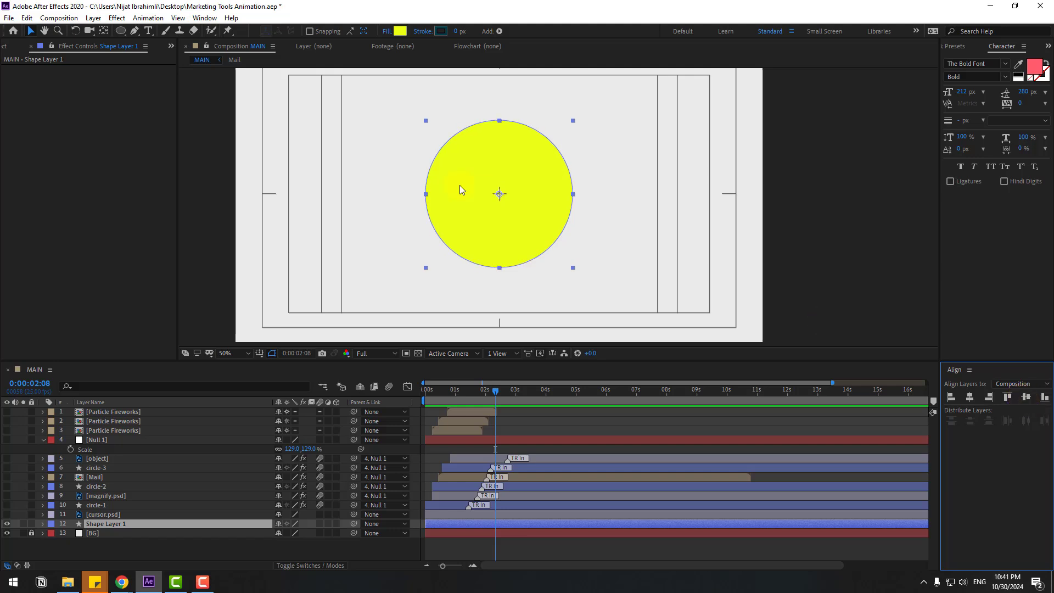
pyautogui.click(970, 371)
pyautogui.click(914, 370)
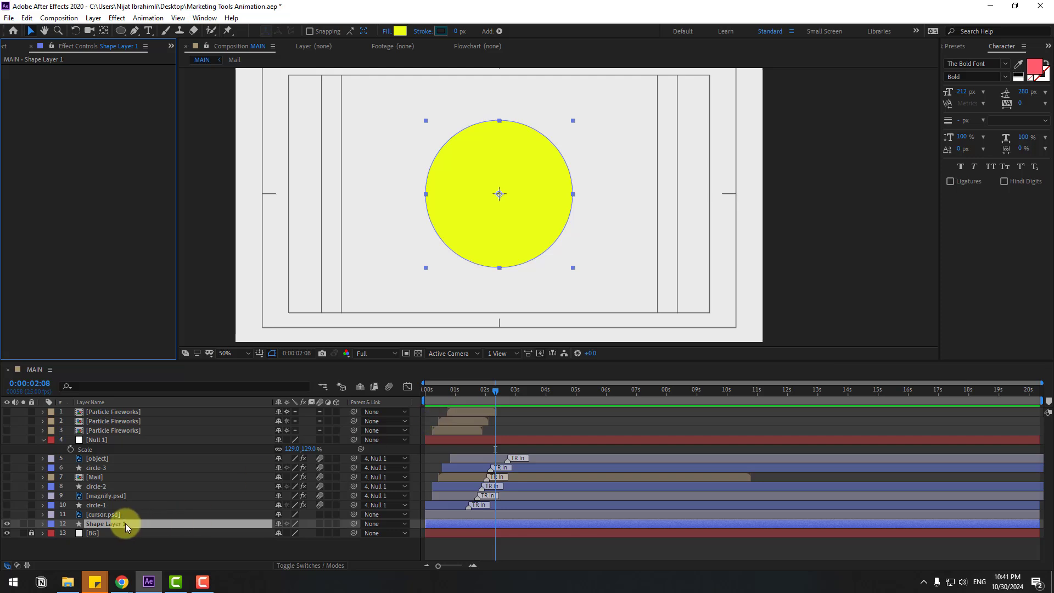
# Step: Keyframe Position from below frame (960, 1357) at start to an overshoot at 0:00:02:08
pyautogui.press('p')
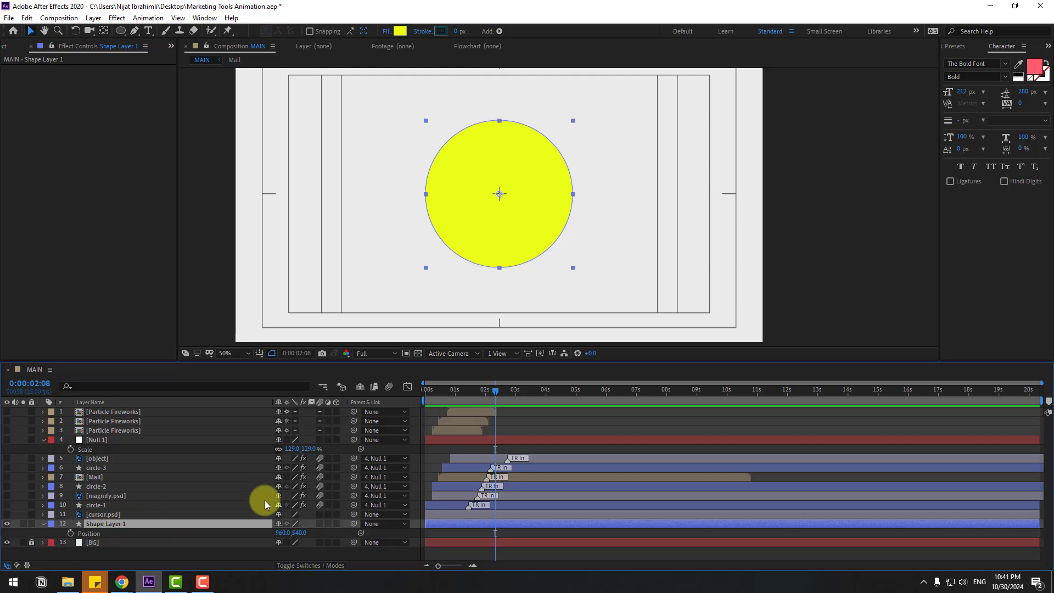
pyautogui.click(70, 533)
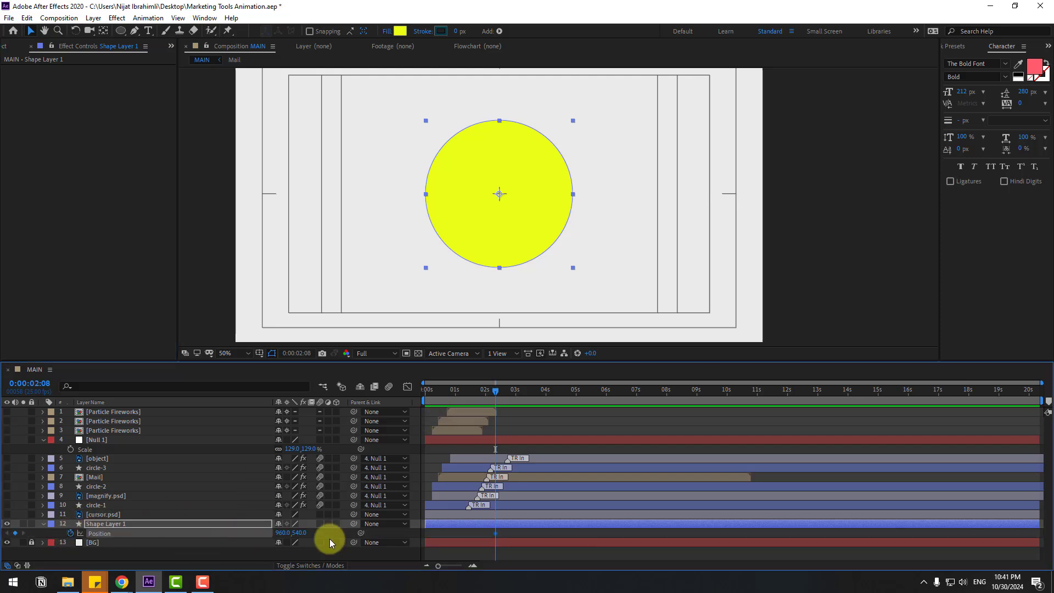
pyautogui.press('Home')
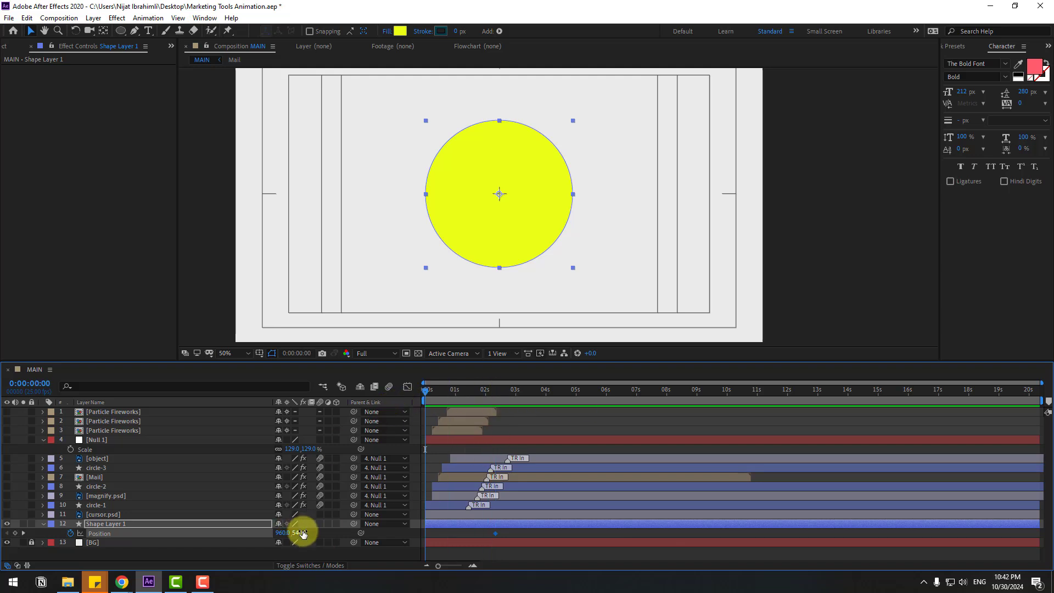
pyautogui.moveTo(299, 532); pyautogui.dragTo(781, 495)
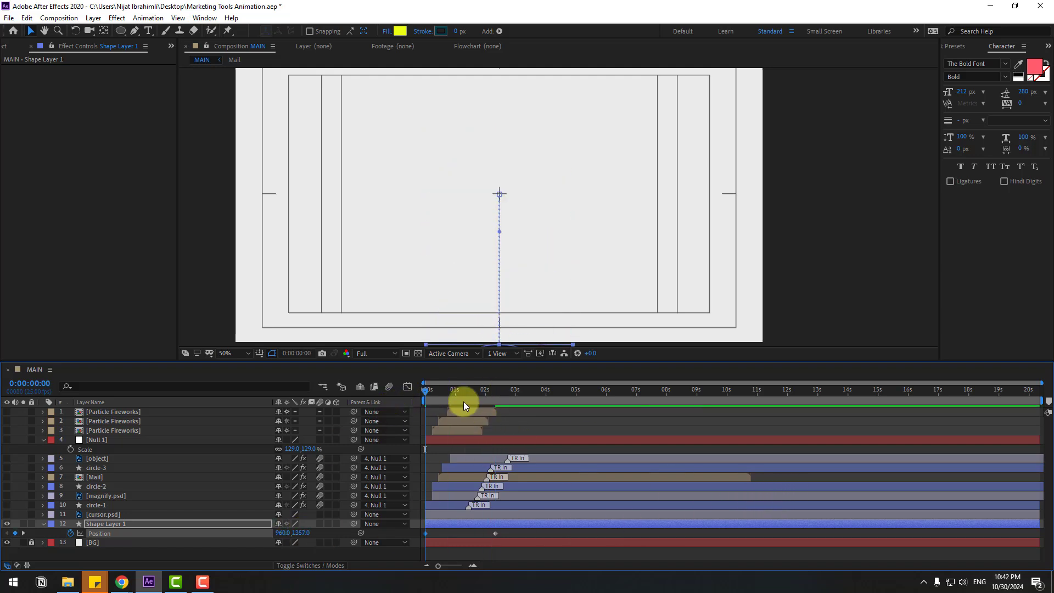
pyautogui.moveTo(463, 401); pyautogui.dragTo(495, 395)
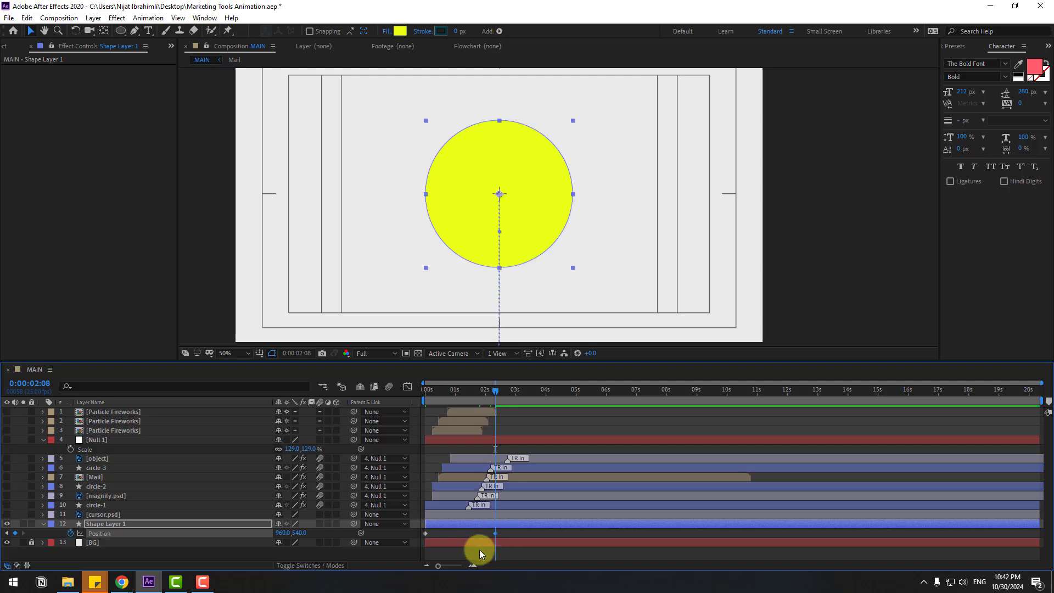
pyautogui.moveTo(298, 537); pyautogui.dragTo(206, 524)
# Step: Add smaller bounce keyframes at 0:00:02:18, 0:00:03:03, 0:00:03:13 and 0:00:03:23
pyautogui.hotkey('shift', 'pagedown')
pyautogui.moveTo(299, 532); pyautogui.dragTo(456, 527)
pyautogui.hotkey('shift', 'pagedown')
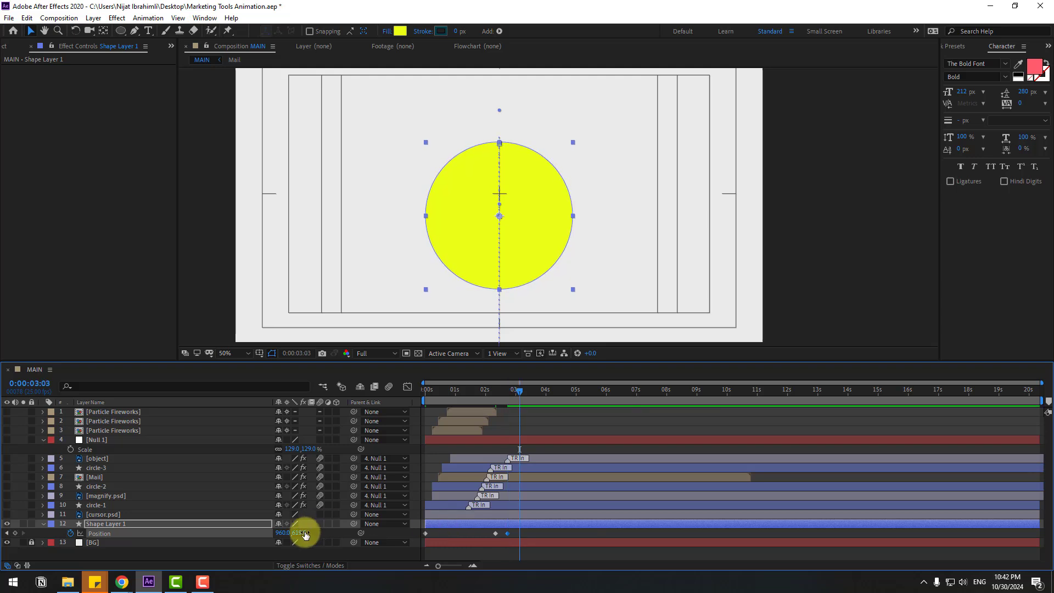
pyautogui.moveTo(304, 534); pyautogui.dragTo(225, 531)
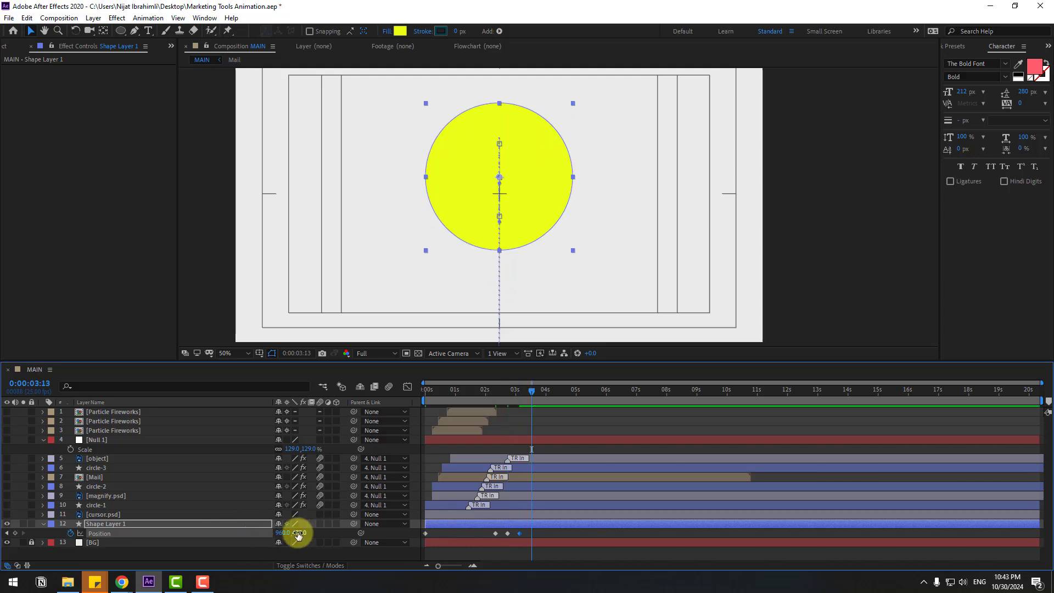
pyautogui.moveTo(298, 534); pyautogui.dragTo(353, 530)
pyautogui.moveTo(296, 532)
pyautogui.mouseDown()
pyautogui.moveTo(264, 531)
pyautogui.moveTo(316, 534)
pyautogui.mouseUp()
pyautogui.hotkey('shift', 'pagedown')
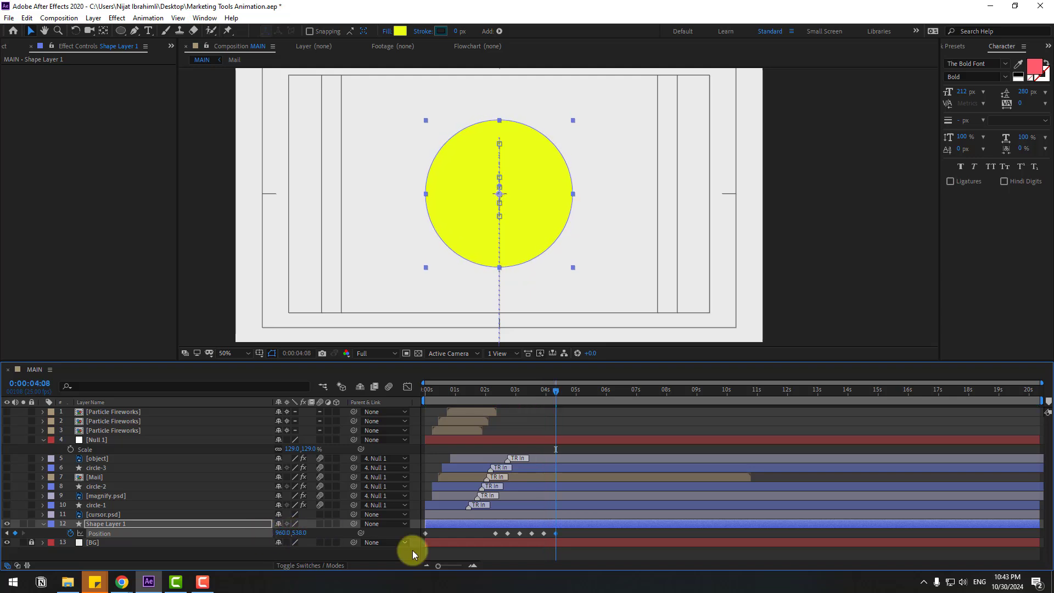
# Step: Apply Easy Ease to all Position keyframes and shift the bounces earlier
pyautogui.moveTo(581, 530); pyautogui.dragTo(420, 542)
pyautogui.rightClick(426, 533)
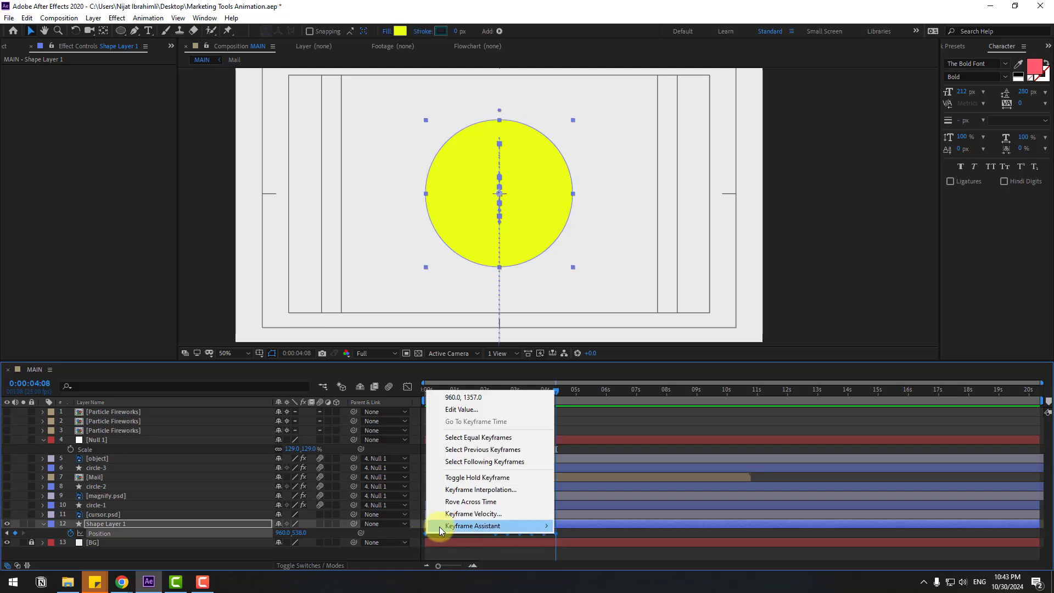
pyautogui.moveTo(439, 526)
pyautogui.click(609, 452)
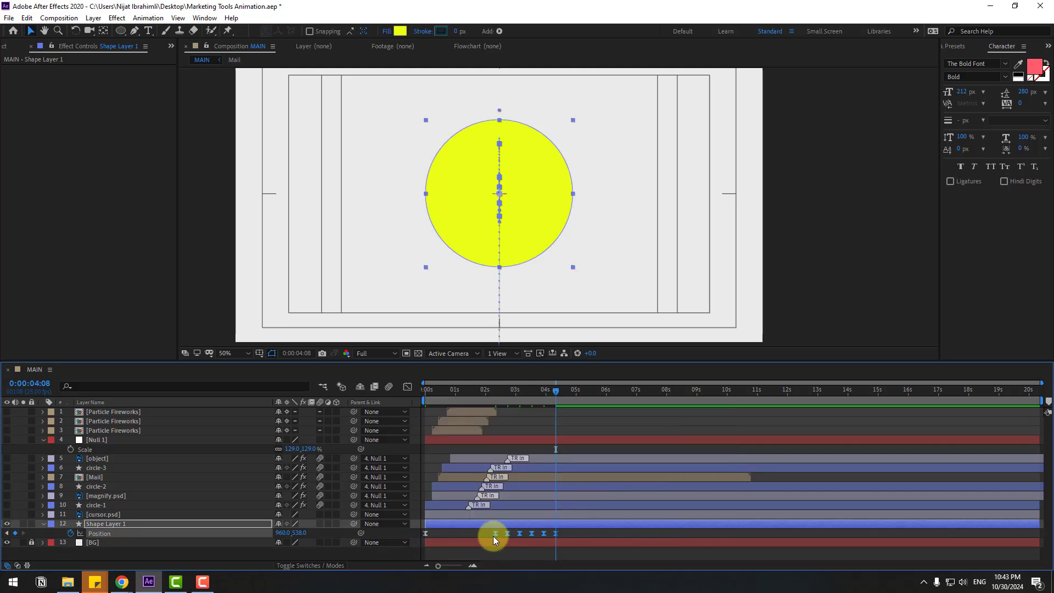
pyautogui.moveTo(494, 534); pyautogui.dragTo(446, 534)
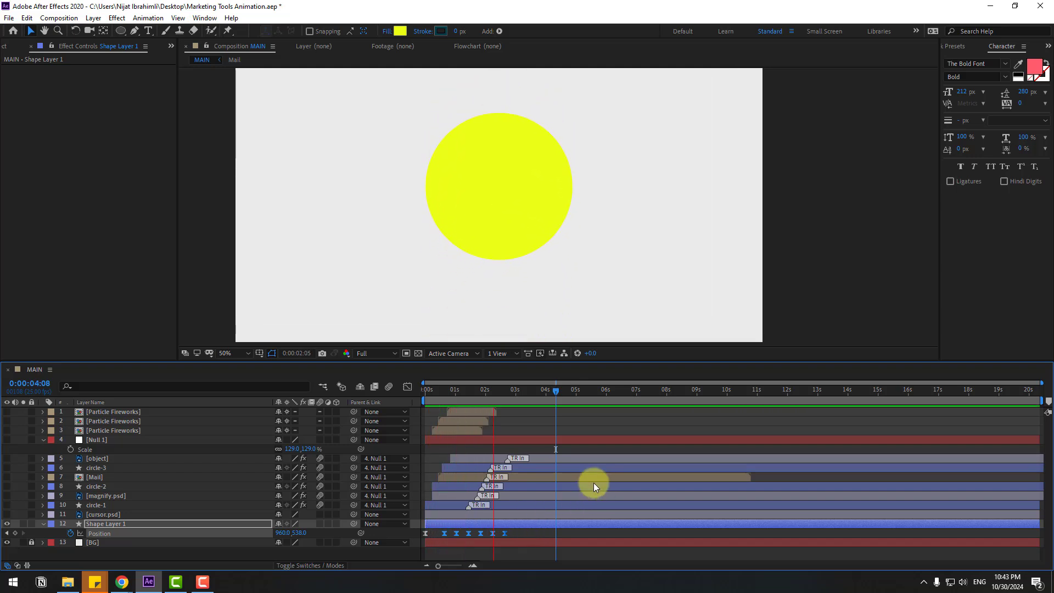
# Step: Set the Position keyframes' spatial interpolation to Linear and preview the bounce
pyautogui.press('space')
pyautogui.rightClick(480, 533)
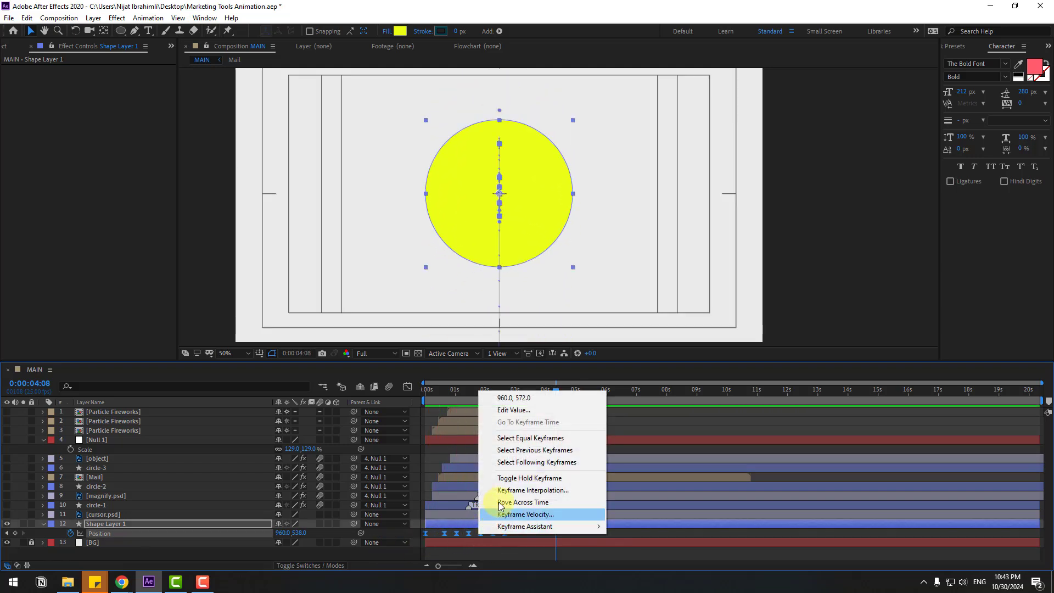
pyautogui.click(535, 491)
pyautogui.click(542, 273)
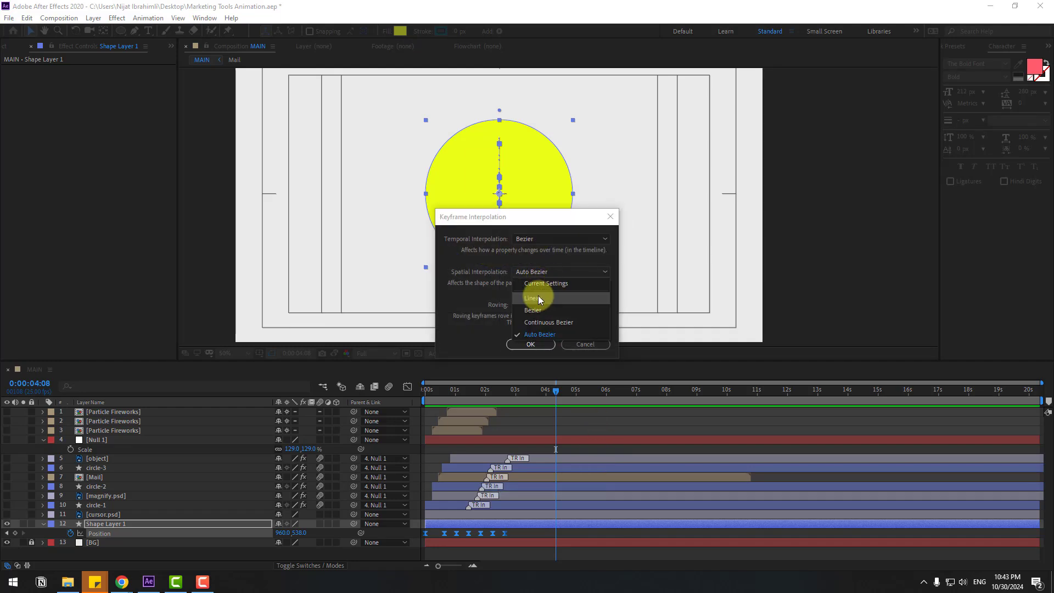
pyautogui.click(537, 295)
pyautogui.click(535, 342)
pyautogui.press('space')
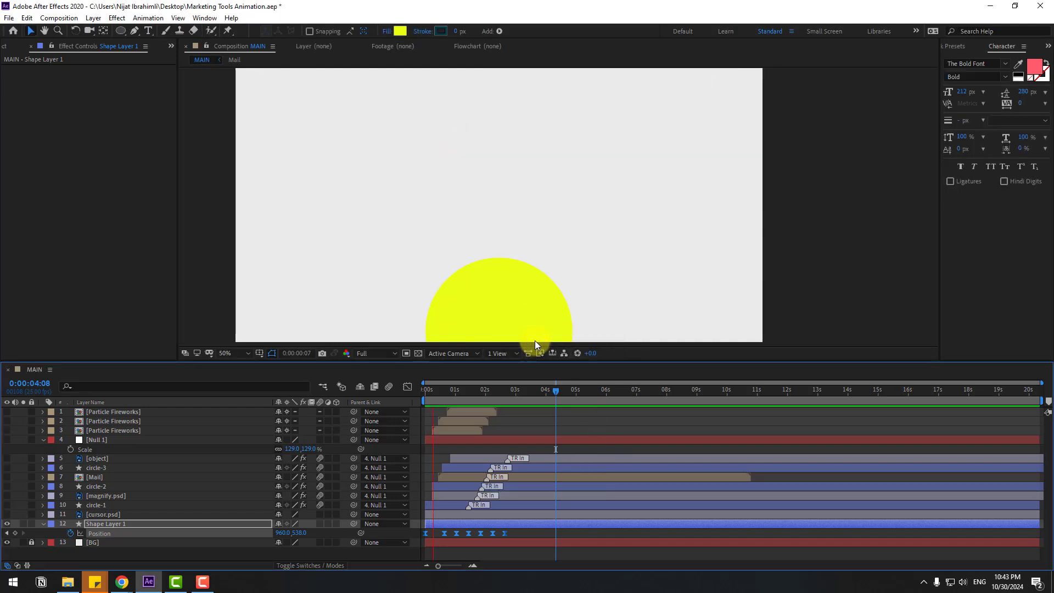
pyautogui.press('space')
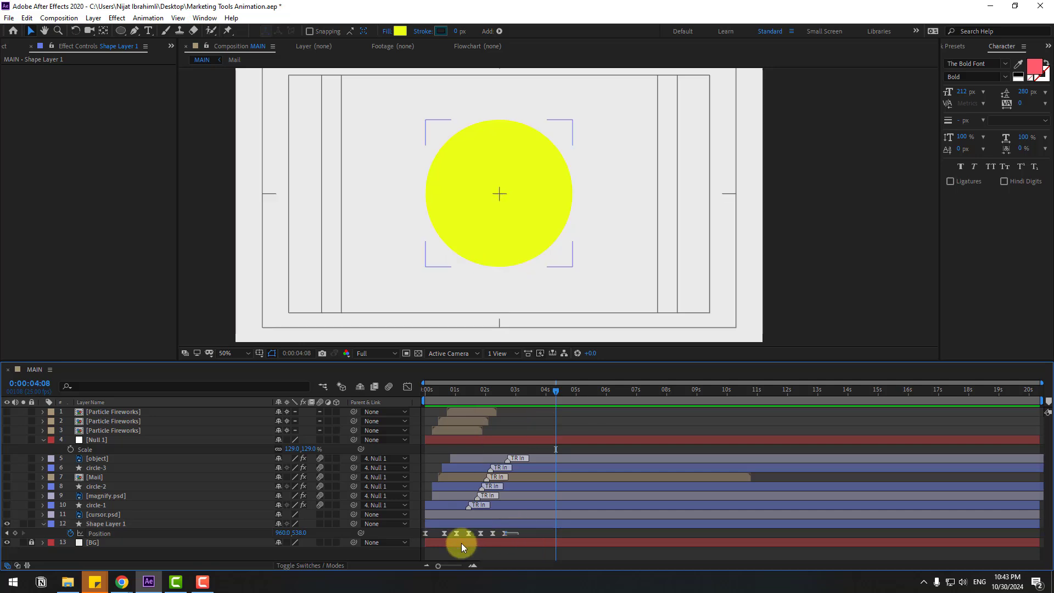
# Step: In the speed graph, drag the first keyframe's influence right for a sharper fall
pyautogui.hotkey('shift', 'F3')
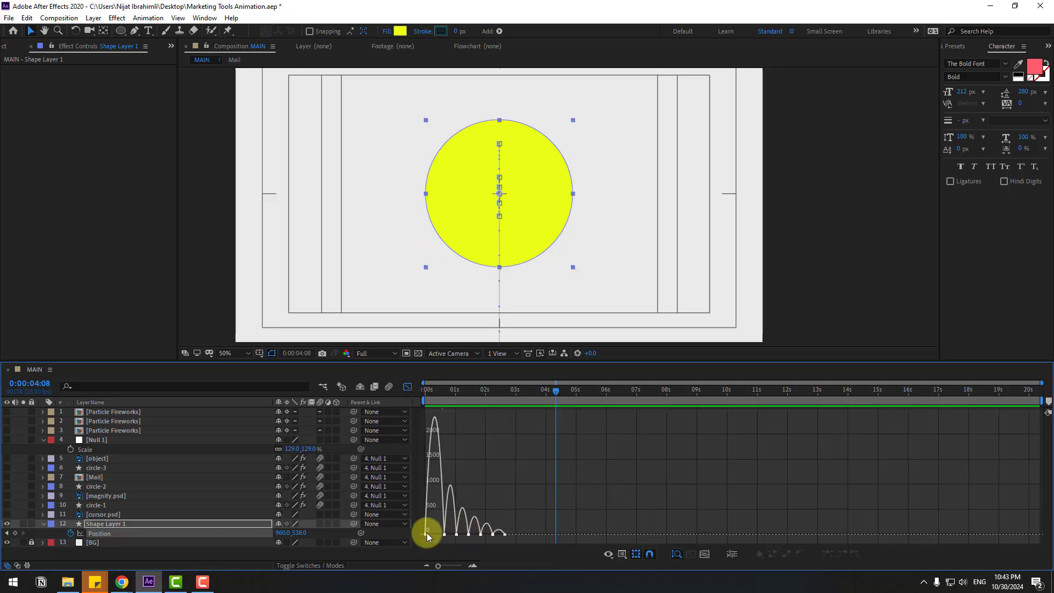
pyautogui.click(426, 535)
pyautogui.press('=')
pyautogui.press('=')
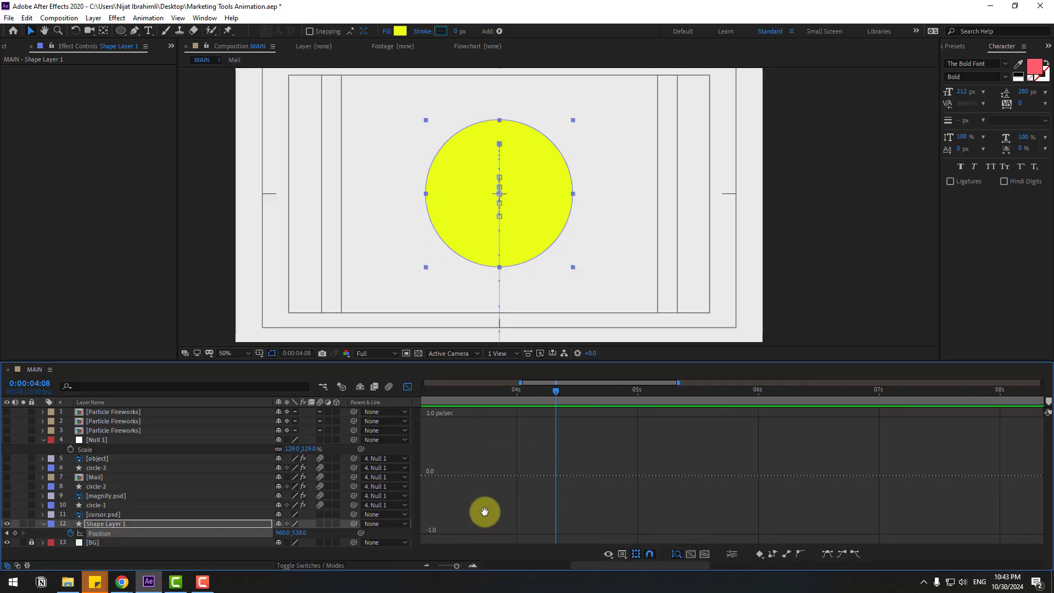
pyautogui.hscroll(-6, 549, 510)
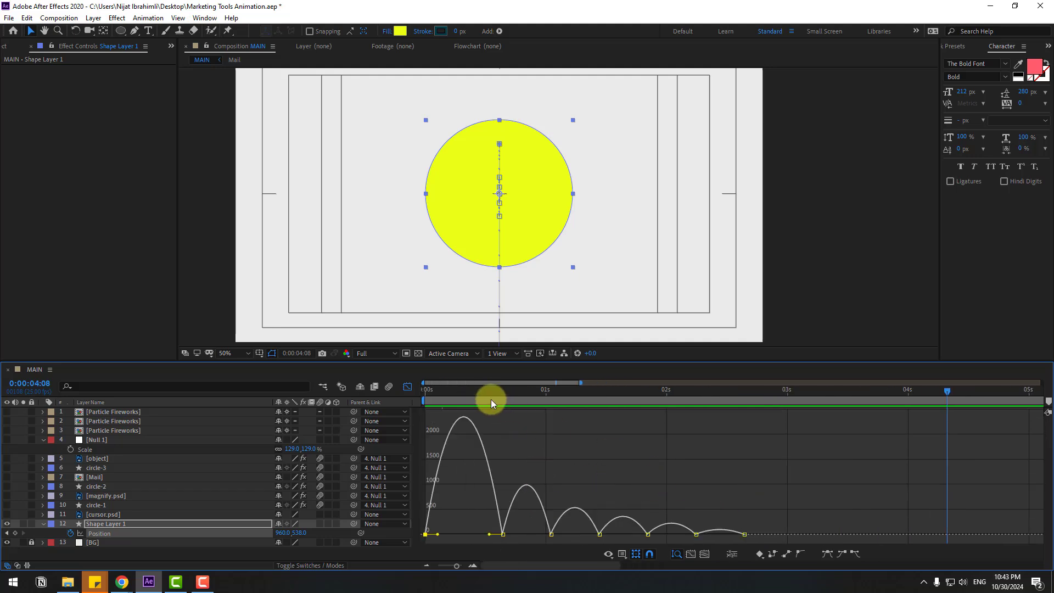
pyautogui.moveTo(491, 400); pyautogui.dragTo(417, 394)
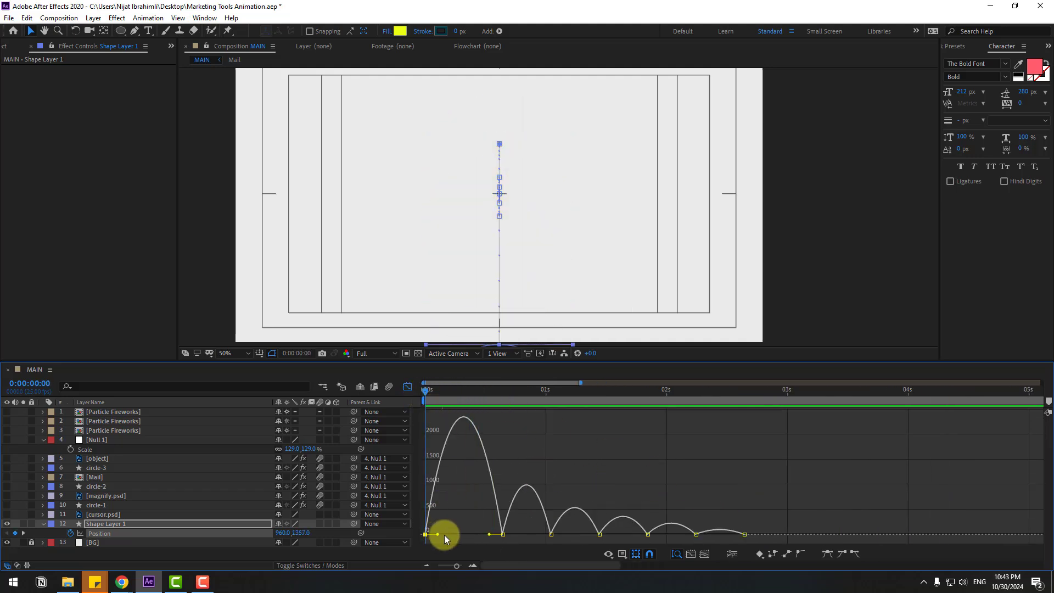
pyautogui.moveTo(443, 535); pyautogui.dragTo(473, 535)
pyautogui.press('space')
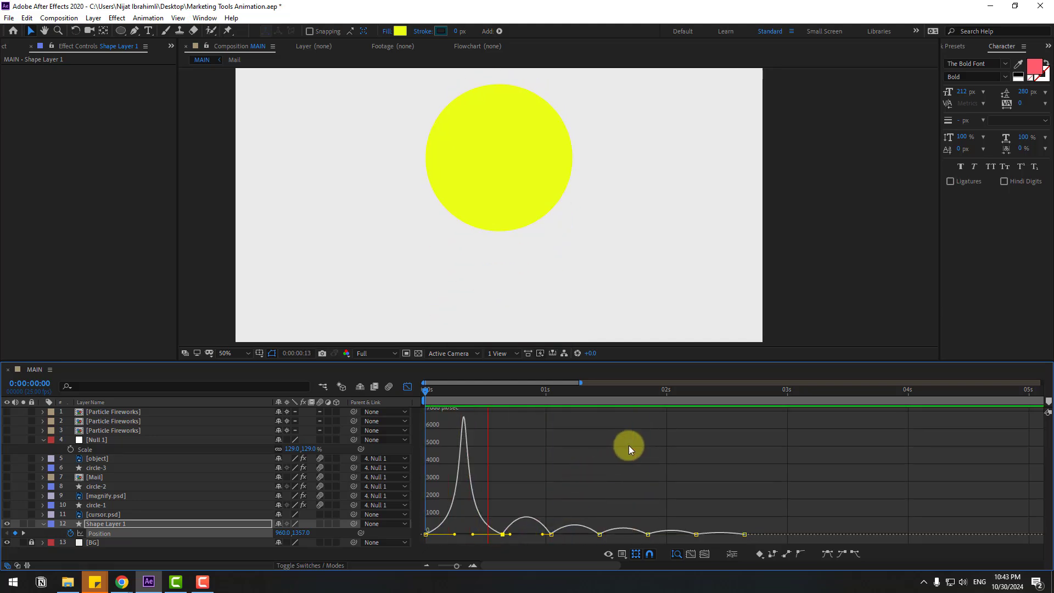
pyautogui.click(425, 401)
# Step: Reveal the circle's Scale and keyframe its width at 25% at the start
pyautogui.hotkey('shift', 'F3')
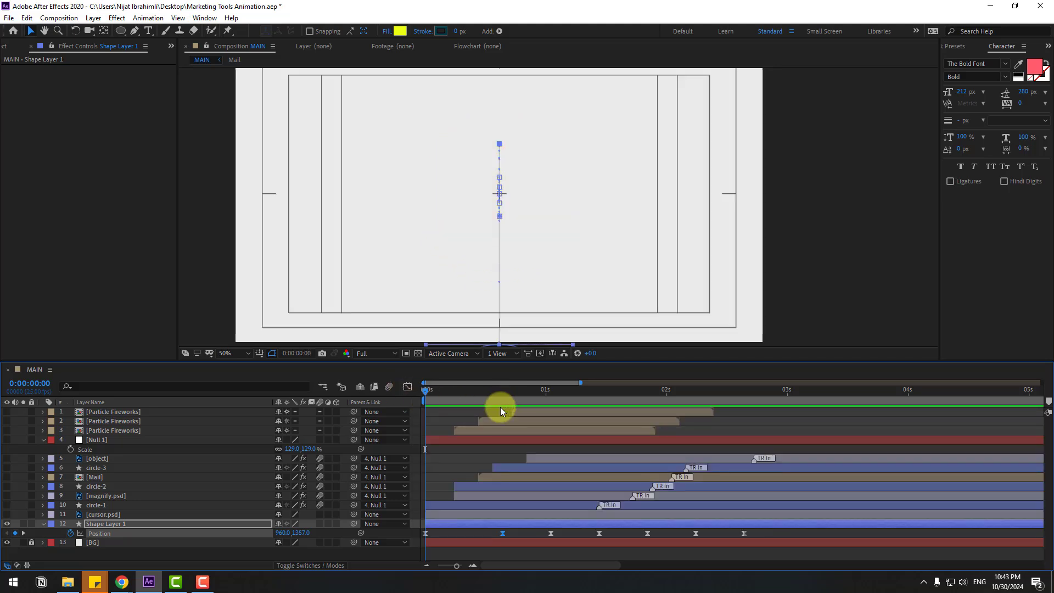
pyautogui.hotkey('shift', 's')
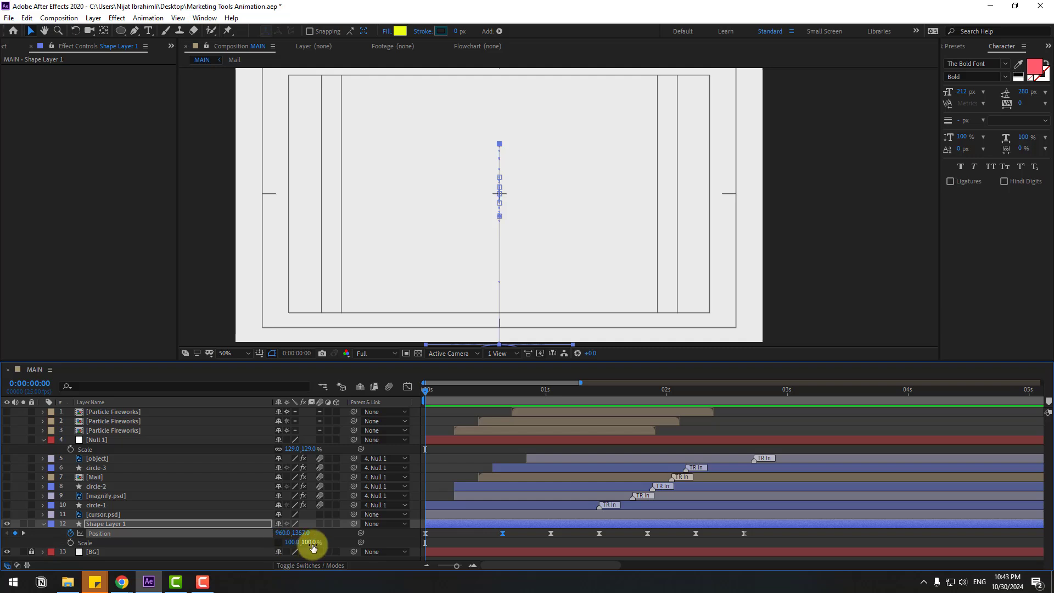
pyautogui.press(',')
pyautogui.click(285, 542)
pyautogui.write('25')
pyautogui.press('Return')
pyautogui.hotkey('alt', 'shift', 's')
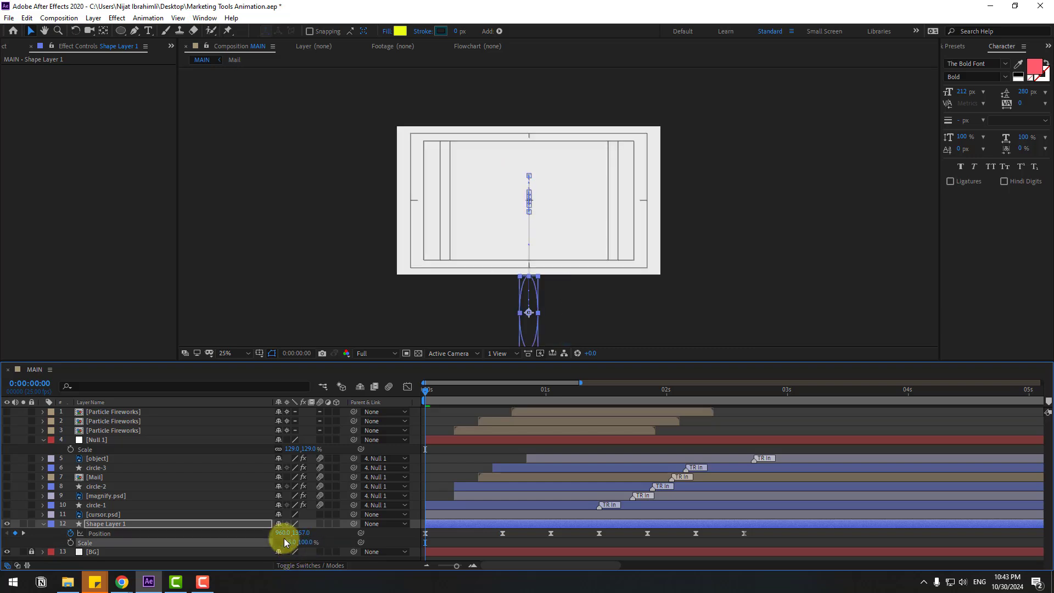
# Step: Keyframe the width at 125% at frame 16, 85% at 1:01 and 105% at 1:11
pyautogui.moveTo(427, 393); pyautogui.dragTo(501, 401)
pyautogui.moveTo(294, 544); pyautogui.dragTo(363, 541)
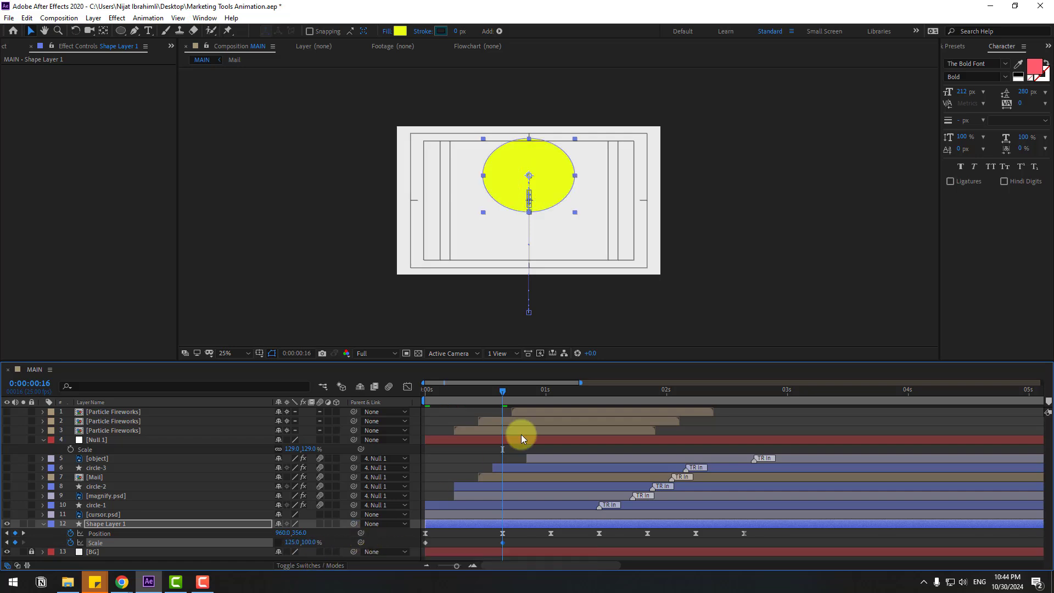
pyautogui.moveTo(506, 394); pyautogui.dragTo(554, 393)
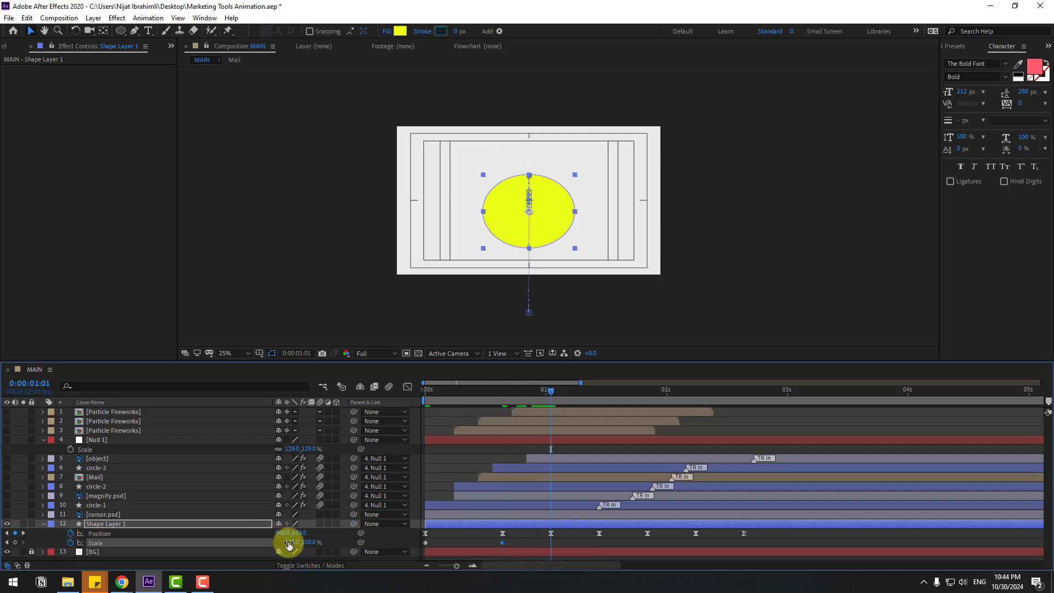
pyautogui.click(289, 542)
pyautogui.press('Return')
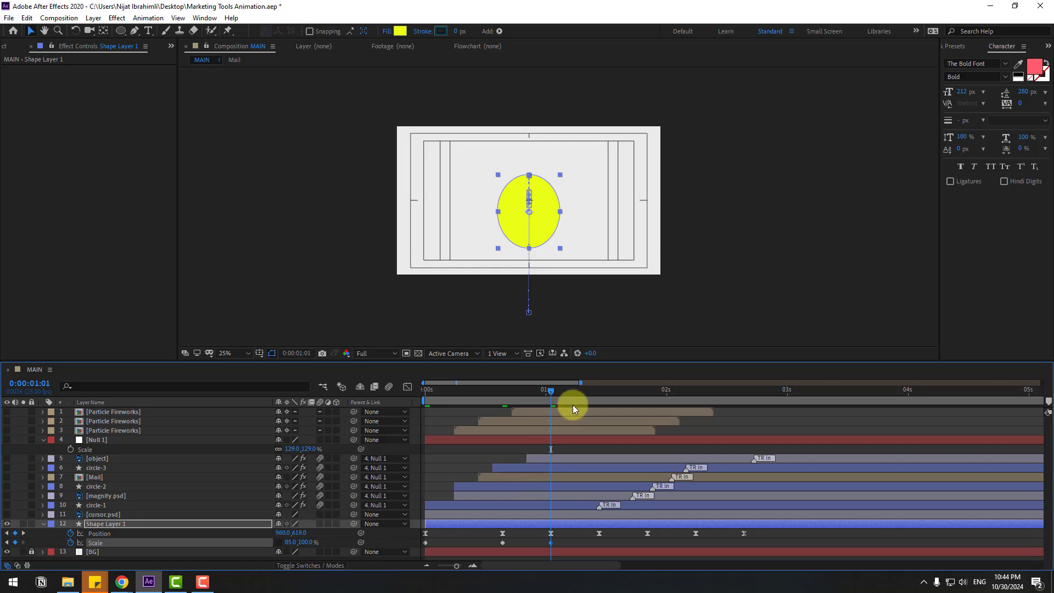
pyautogui.click(599, 394)
pyautogui.click(299, 540)
pyautogui.write('105')
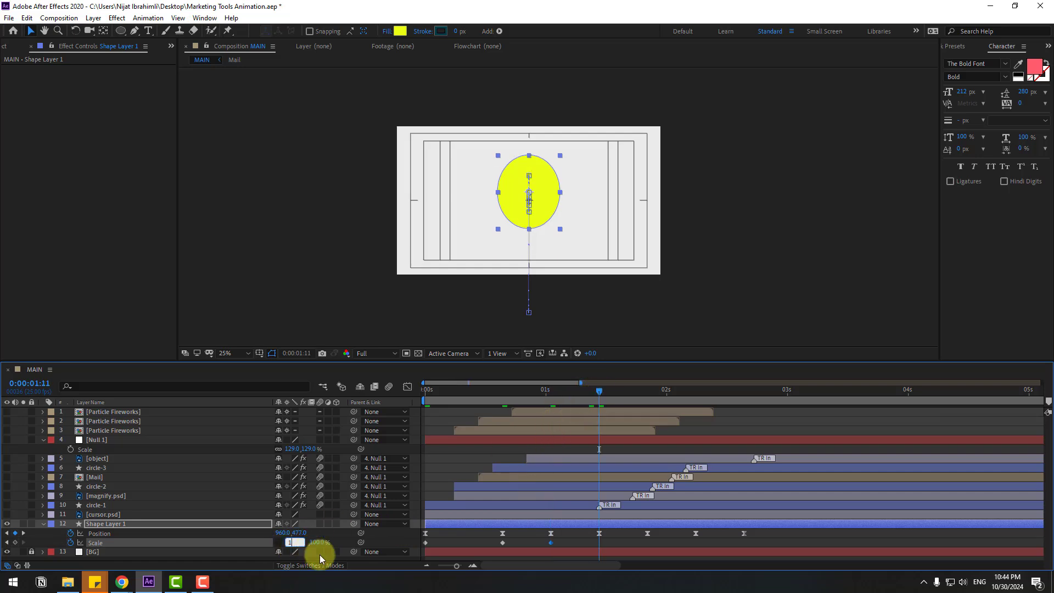
pyautogui.press('Return')
# Step: Keyframe the width at 95% at 1:21, 102% at 2:06 and 100% at 2:16
pyautogui.moveTo(642, 393); pyautogui.dragTo(648, 393)
pyautogui.click(295, 543)
pyautogui.write('95')
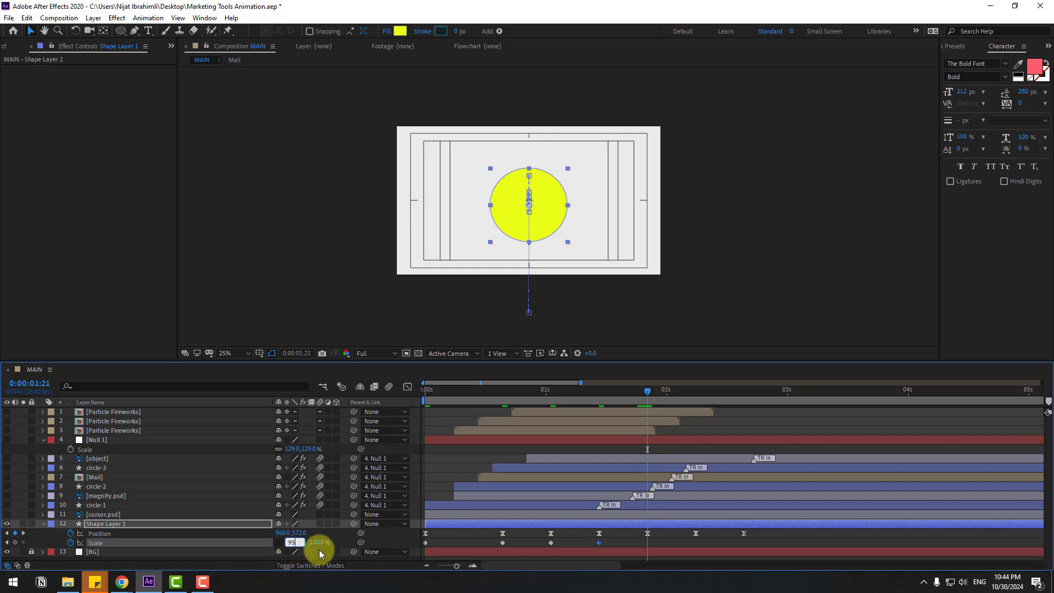
pyautogui.press('Return')
pyautogui.moveTo(682, 391); pyautogui.dragTo(694, 394)
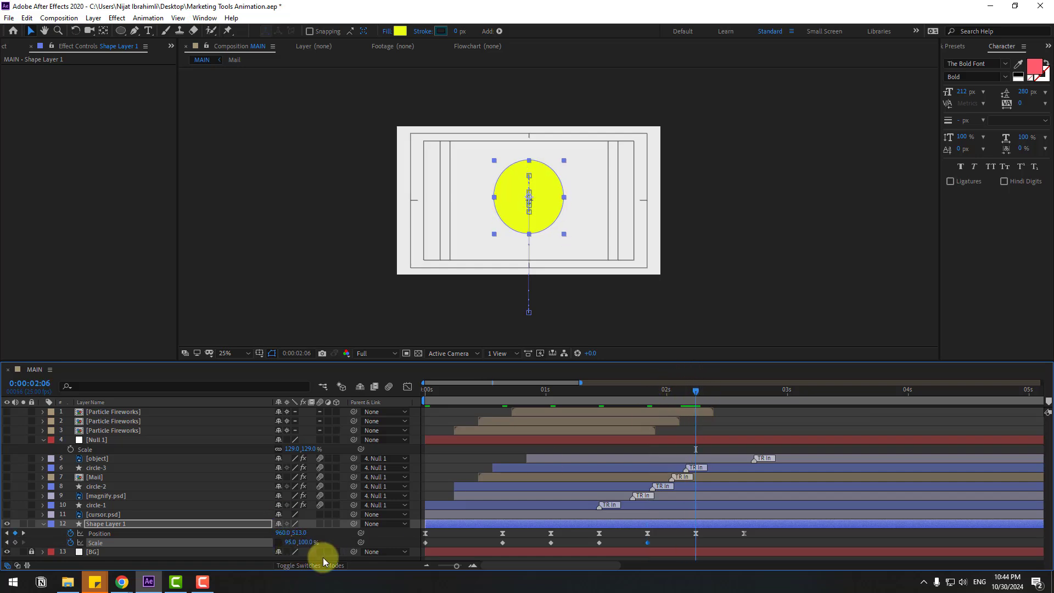
pyautogui.click(293, 544)
pyautogui.write('10')
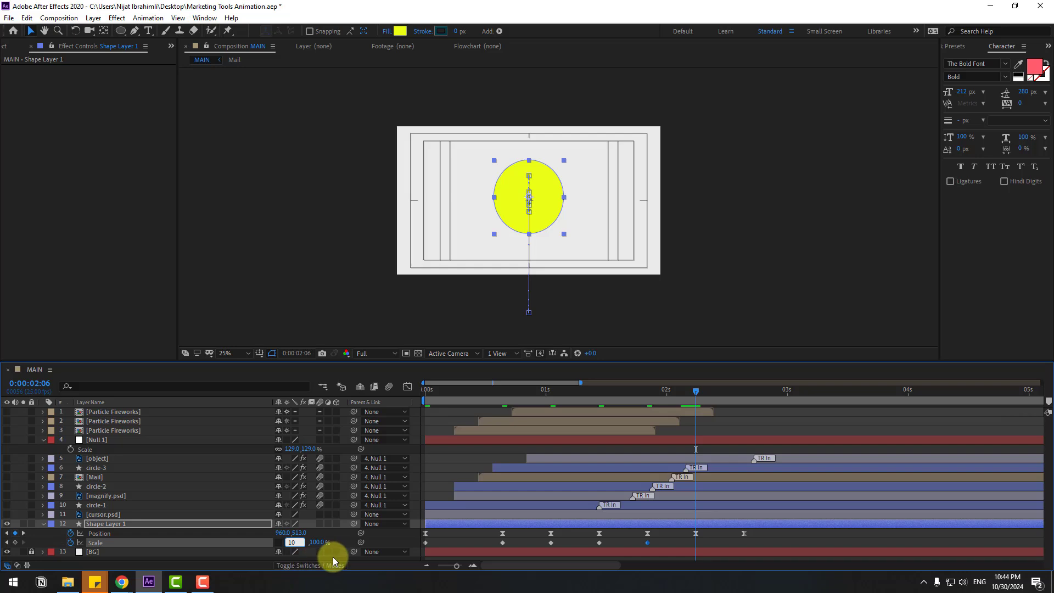
pyautogui.write('2')
pyautogui.press('Return')
pyautogui.click(745, 391)
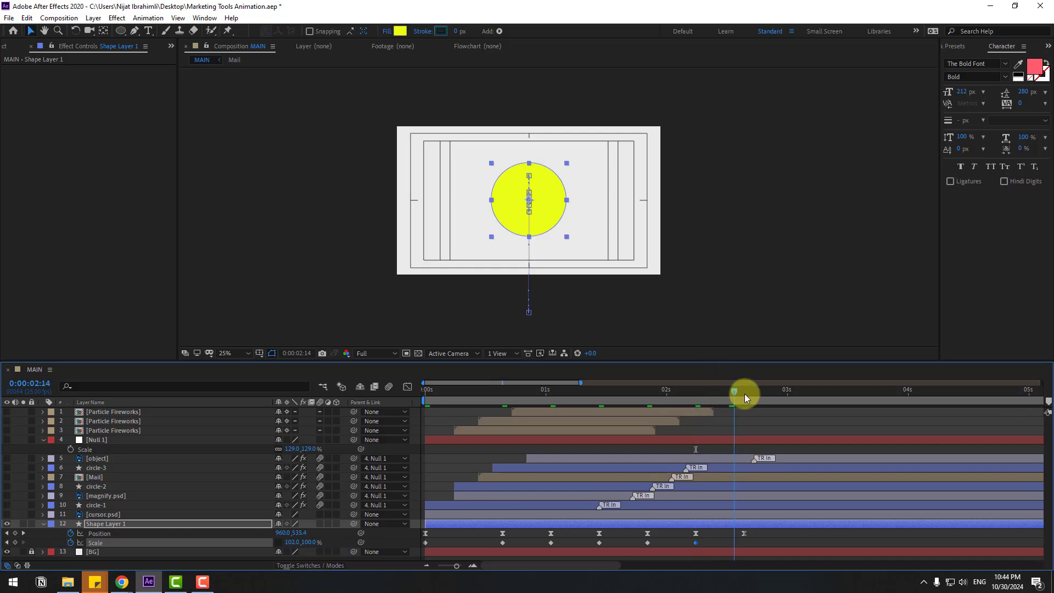
pyautogui.click(294, 543)
pyautogui.write('100')
pyautogui.press('Return')
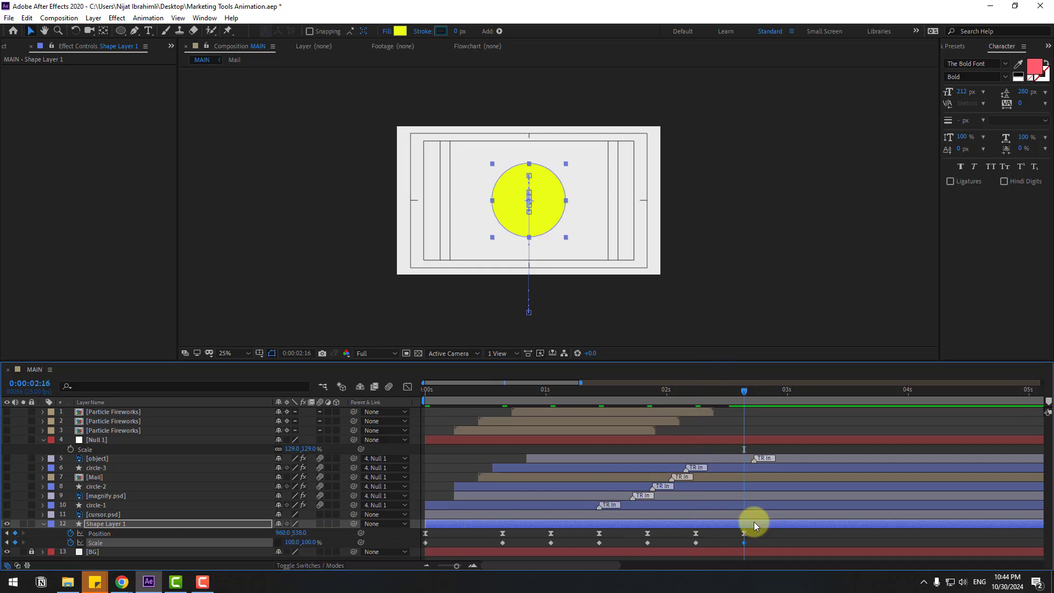
pyautogui.moveTo(764, 533); pyautogui.dragTo(414, 552)
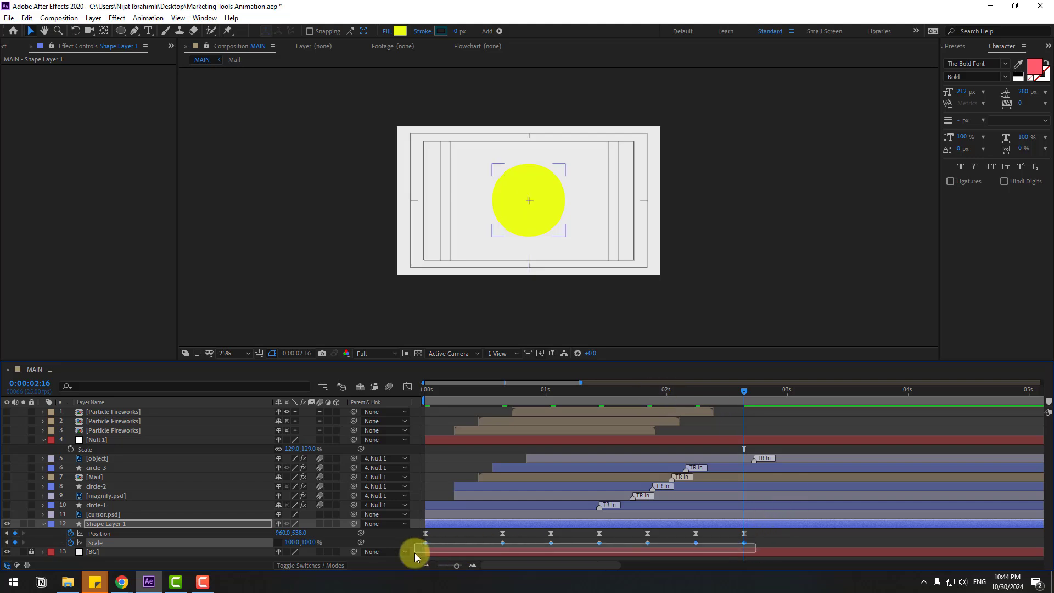
# Step: Apply Easy Ease to all the Position and Scale bounce keyframes
pyautogui.rightClick(426, 542)
pyautogui.moveTo(494, 534)
pyautogui.click(617, 461)
pyautogui.press('space')
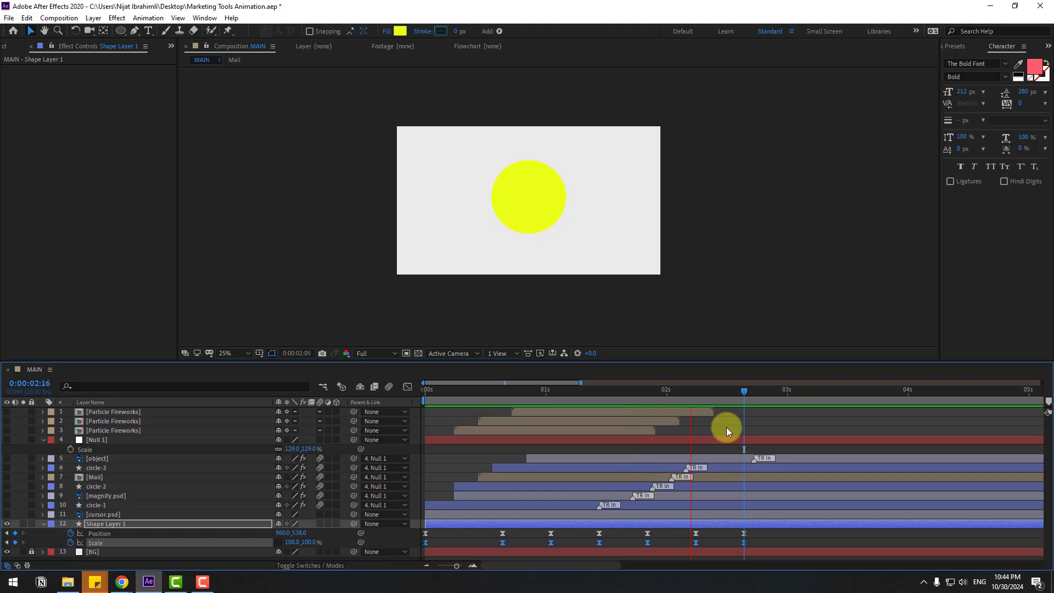
# Step: Pull the Scale keyframes slightly earlier, collapse the layer, and make the other layers visible
pyautogui.moveTo(758, 544); pyautogui.dragTo(412, 560)
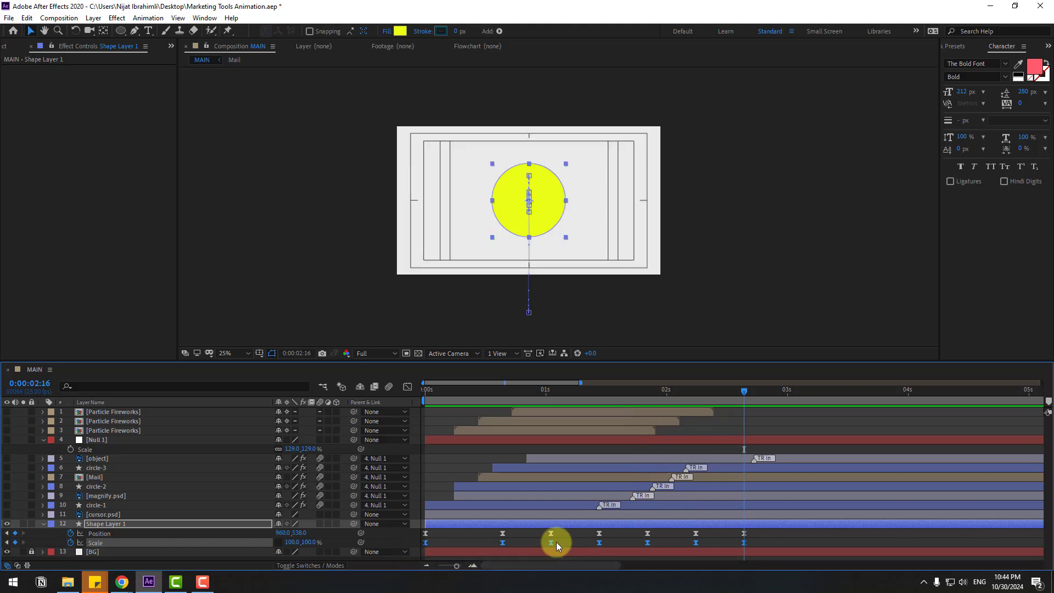
pyautogui.moveTo(742, 544); pyautogui.dragTo(714, 538)
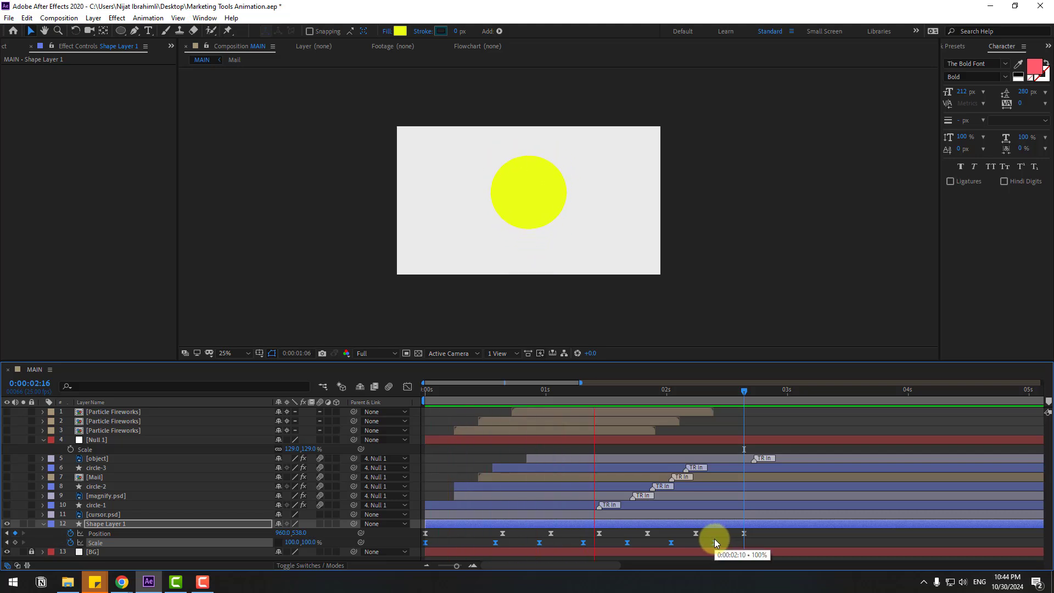
pyautogui.press('space')
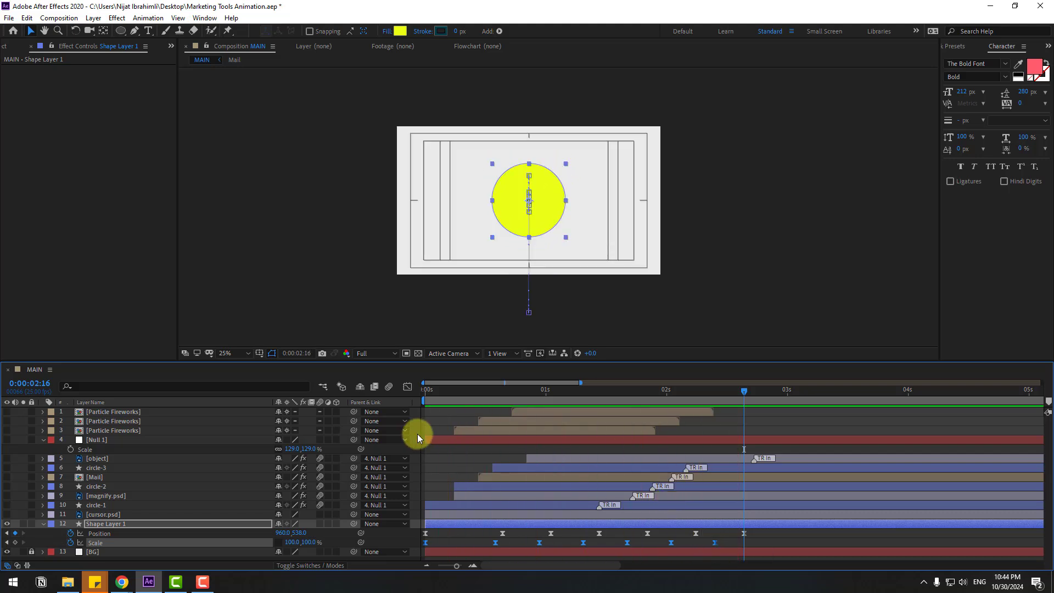
pyautogui.click(43, 525)
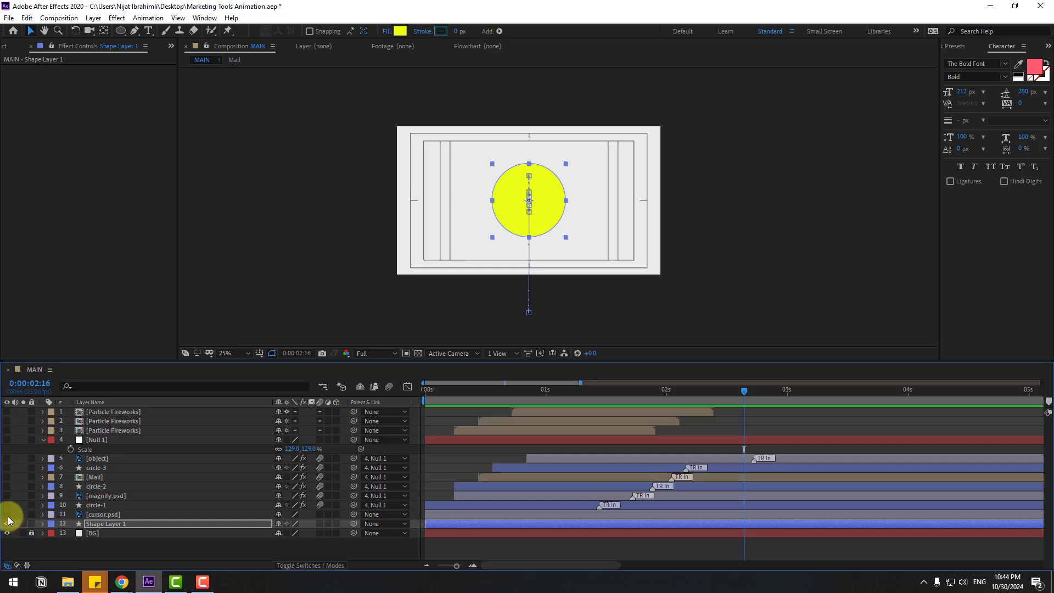
pyautogui.moveTo(8, 517); pyautogui.dragTo(10, 414)
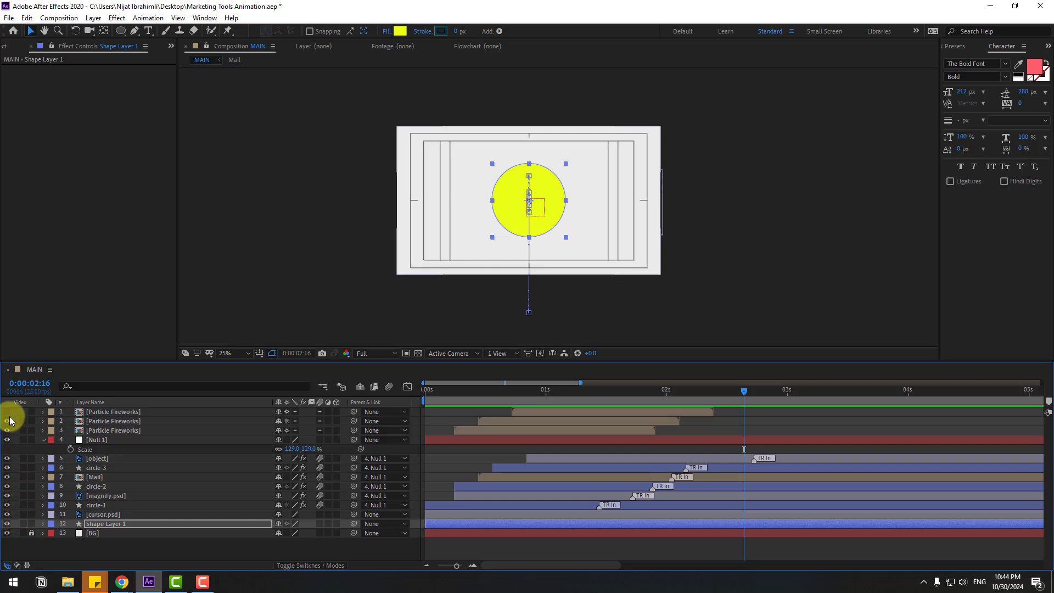
# Step: Shift the Particle Fireworks, circle and icon layers a few frames later and preview
pyautogui.click(87, 515)
pyautogui.press('Home')
pyautogui.click(43, 440)
pyautogui.click(102, 412)
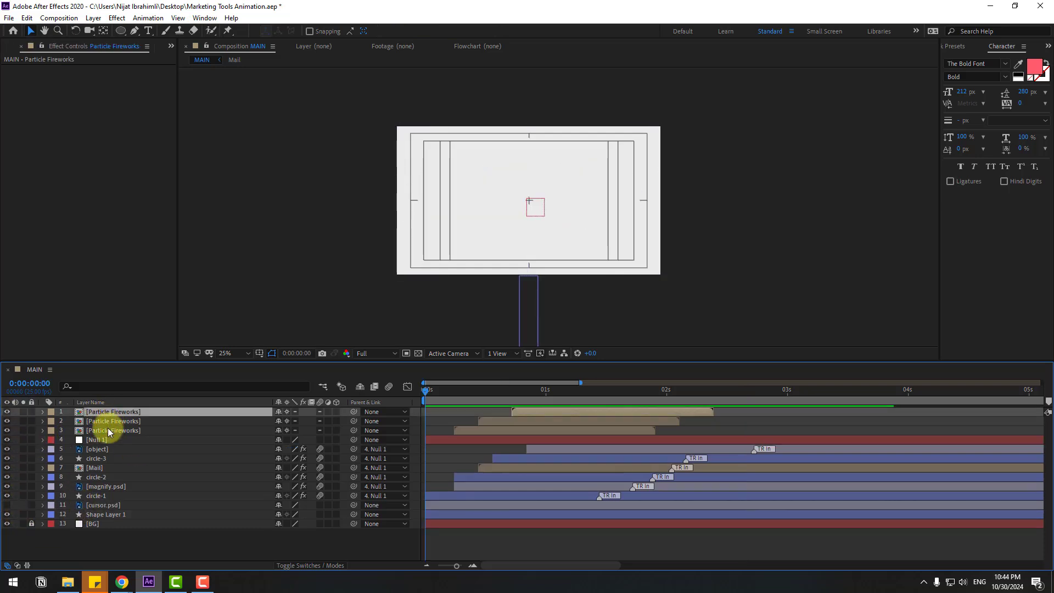
pyautogui.keyDown('shift'); pyautogui.click(100, 430); pyautogui.keyUp('shift')
pyautogui.keyDown('ctrl'); pyautogui.click(98, 449); pyautogui.keyUp('ctrl')
pyautogui.keyDown('ctrl'); pyautogui.click(104, 459); pyautogui.keyUp('ctrl')
pyautogui.keyDown('ctrl'); pyautogui.click(99, 468); pyautogui.keyUp('ctrl')
pyautogui.keyDown('ctrl'); pyautogui.click(98, 477); pyautogui.keyUp('ctrl')
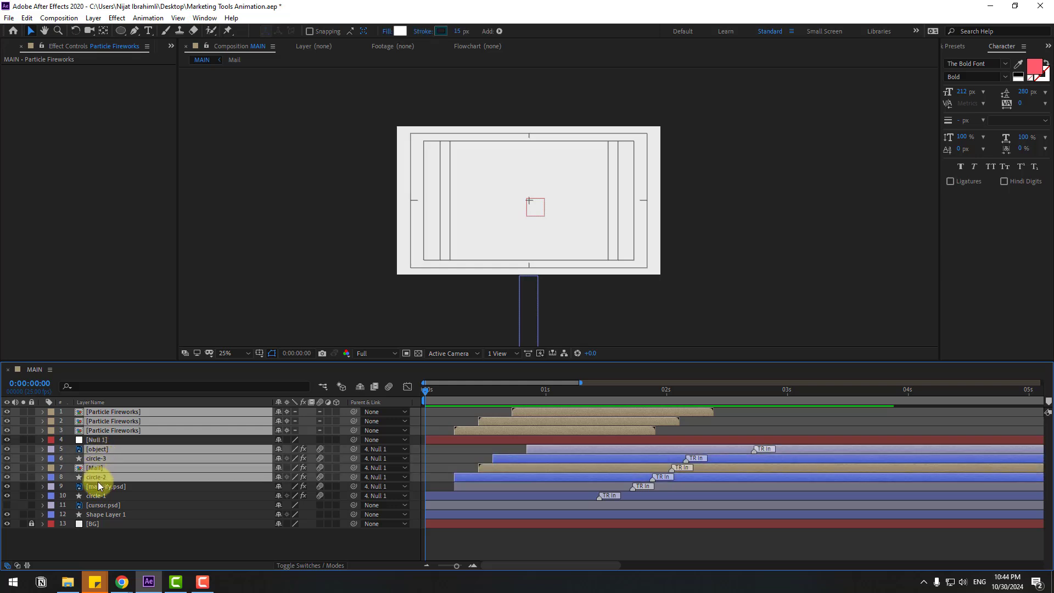
pyautogui.keyDown('ctrl'); pyautogui.click(97, 487); pyautogui.keyUp('ctrl')
pyautogui.keyDown('ctrl'); pyautogui.click(96, 495); pyautogui.keyUp('ctrl')
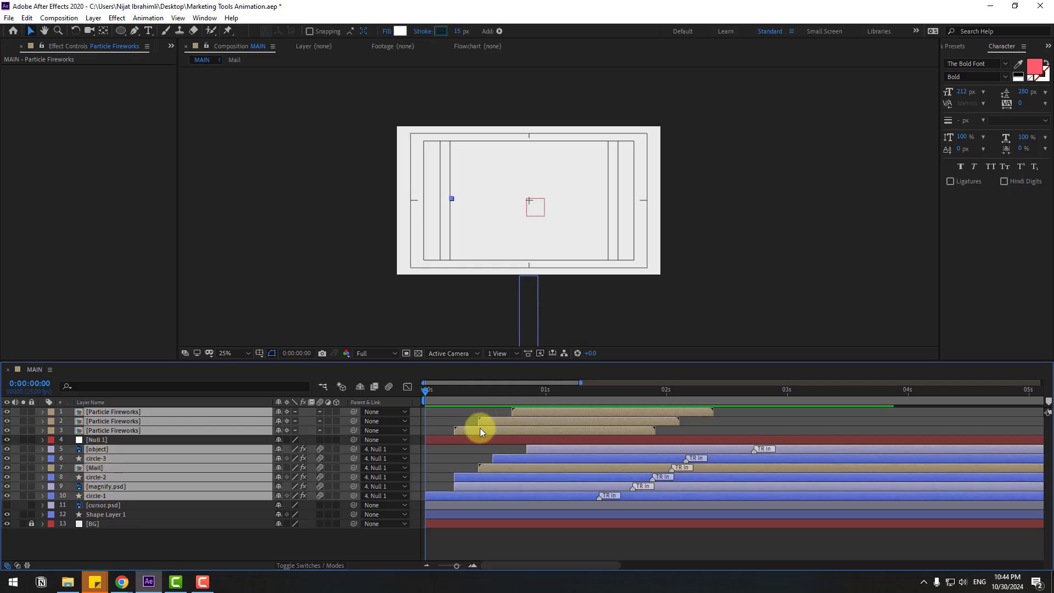
pyautogui.moveTo(482, 429); pyautogui.dragTo(495, 429)
pyautogui.press('space')
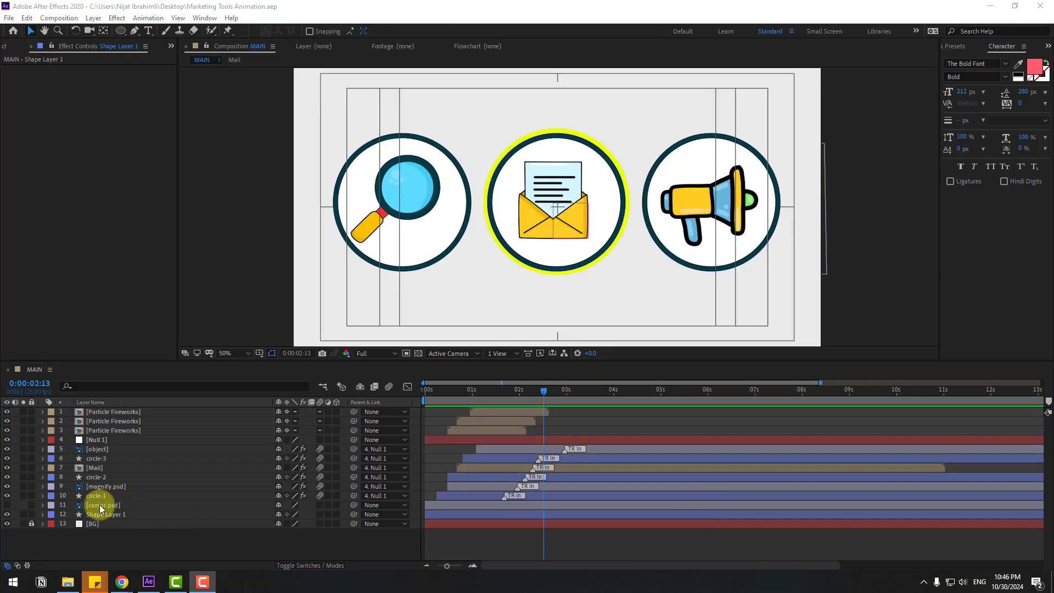
# Step: Move cursor.psd to the top of the stack, scale it to 42% and tilt it 25°
pyautogui.click(98, 506)
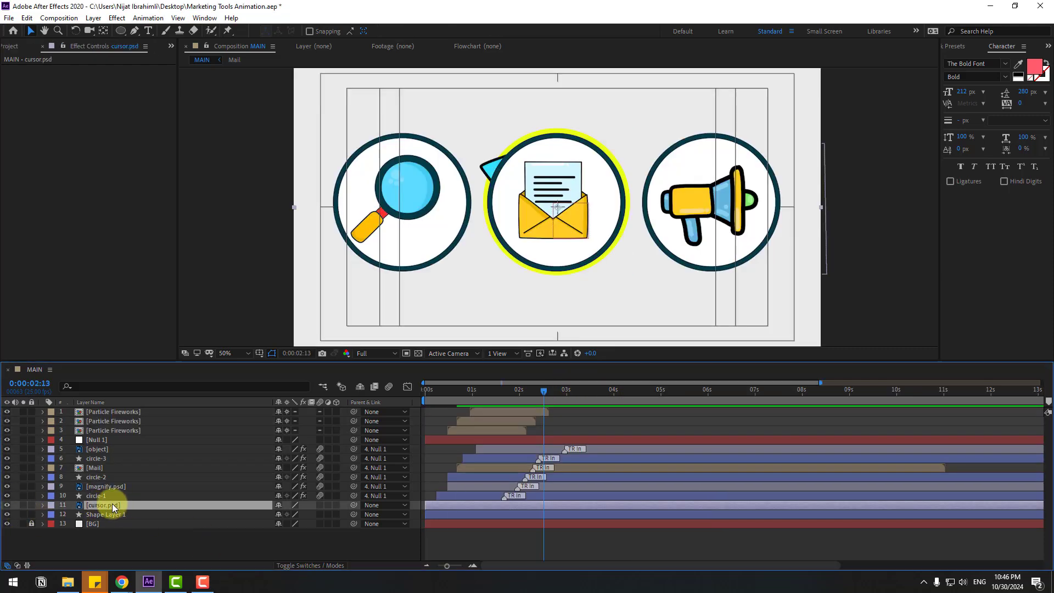
pyautogui.moveTo(112, 503); pyautogui.dragTo(159, 409)
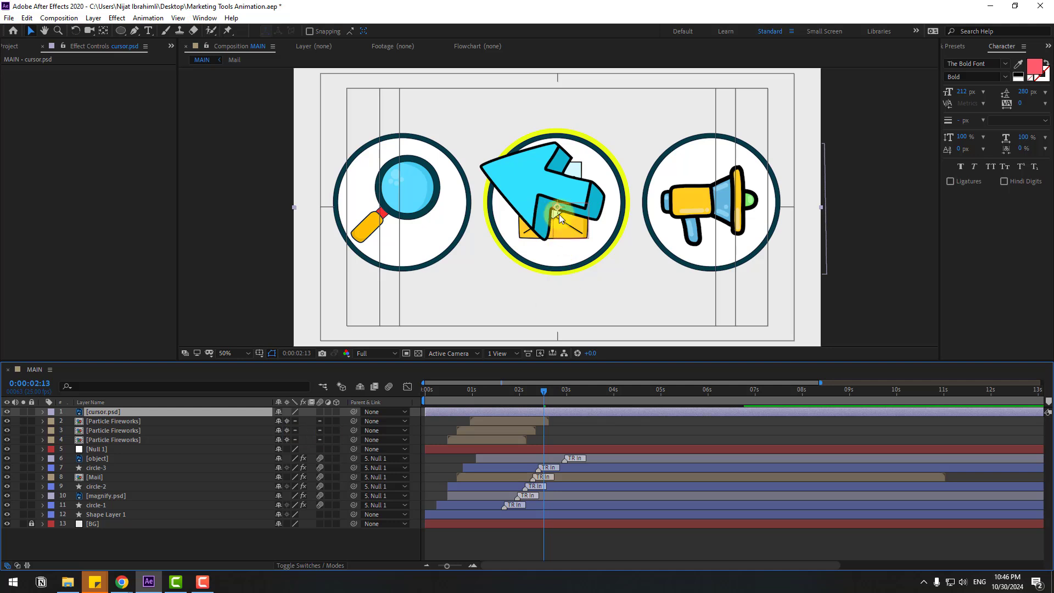
pyautogui.press('s')
pyautogui.moveTo(285, 420); pyautogui.dragTo(260, 420)
pyautogui.moveTo(597, 277); pyautogui.dragTo(580, 254)
pyautogui.press('r')
pyautogui.moveTo(282, 421); pyautogui.dragTo(302, 421)
# Step: Keyframe the cursor's Position from below the comp at 1:18 onto the mail icon at 2:11
pyautogui.moveTo(534, 174); pyautogui.dragTo(660, 295)
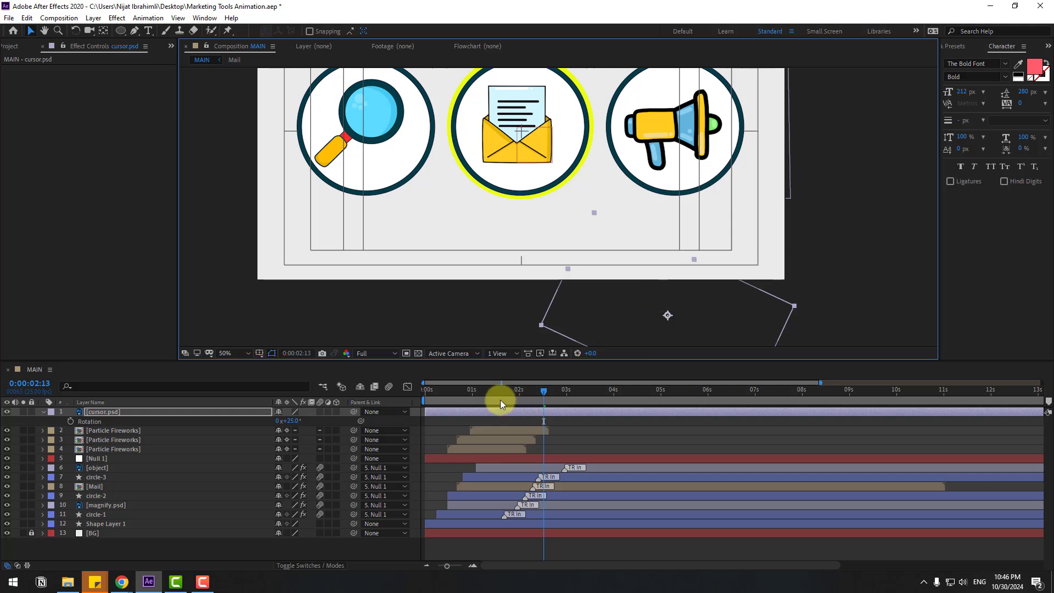
pyautogui.moveTo(496, 391); pyautogui.dragTo(505, 390)
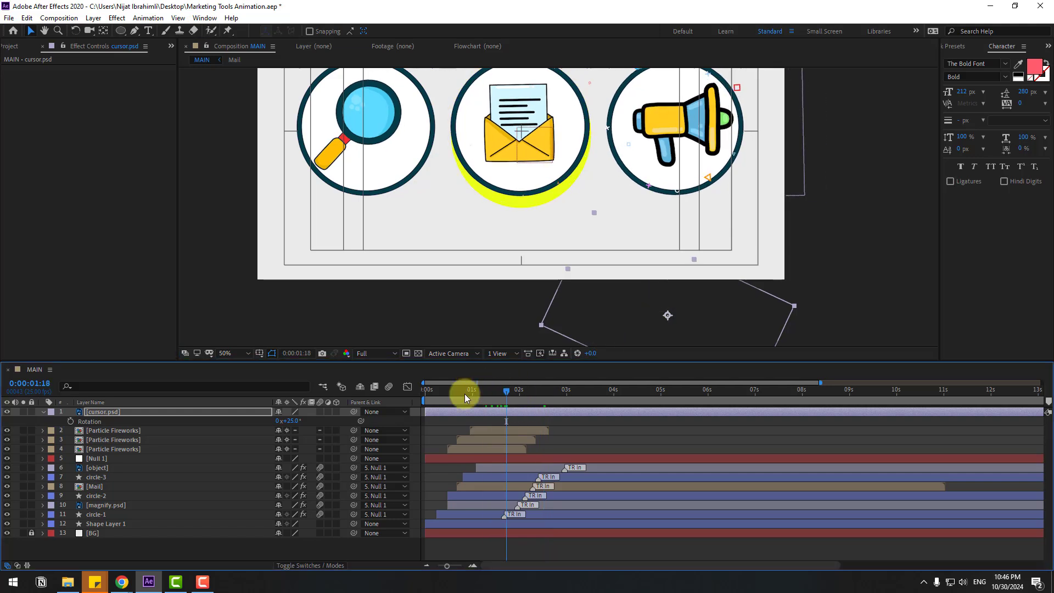
pyautogui.press('p')
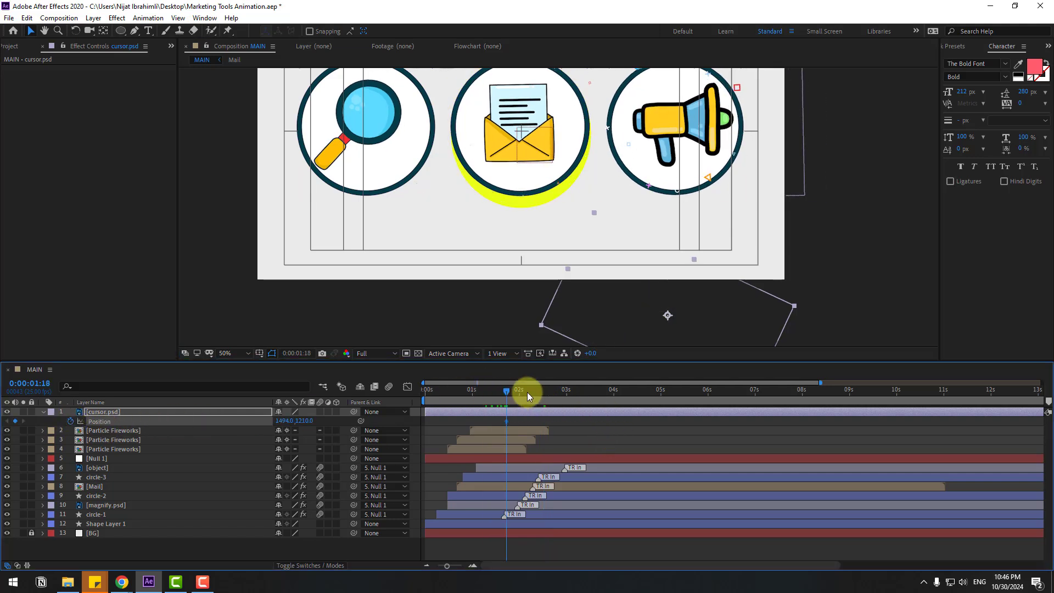
pyautogui.moveTo(528, 392); pyautogui.dragTo(540, 392)
pyautogui.moveTo(637, 285); pyautogui.dragTo(533, 199)
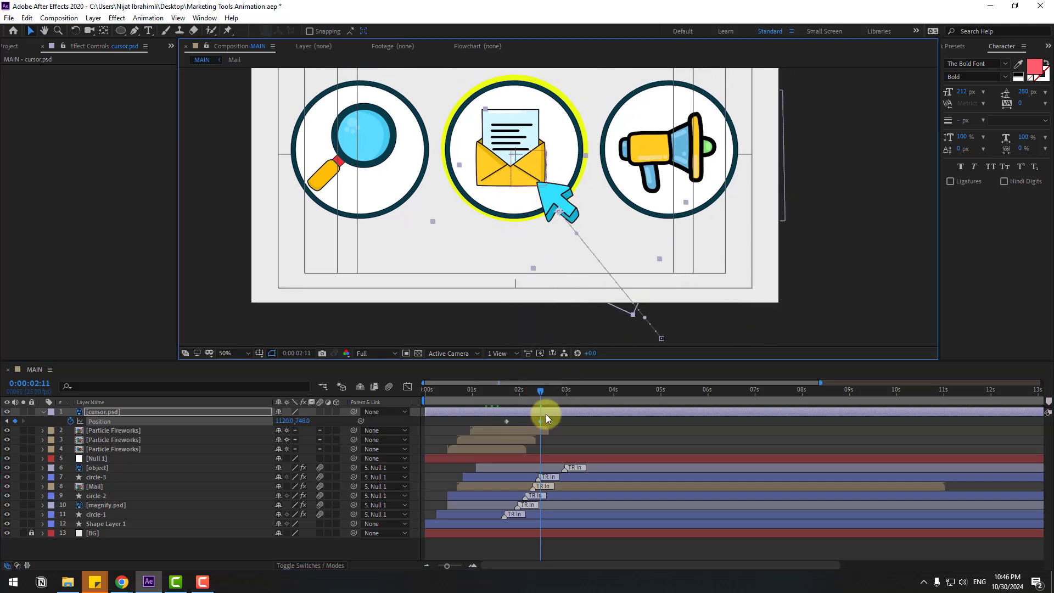
pyautogui.moveTo(517, 389)
pyautogui.mouseDown()
pyautogui.moveTo(502, 390)
pyautogui.moveTo(527, 389)
pyautogui.moveTo(506, 388)
pyautogui.mouseUp()
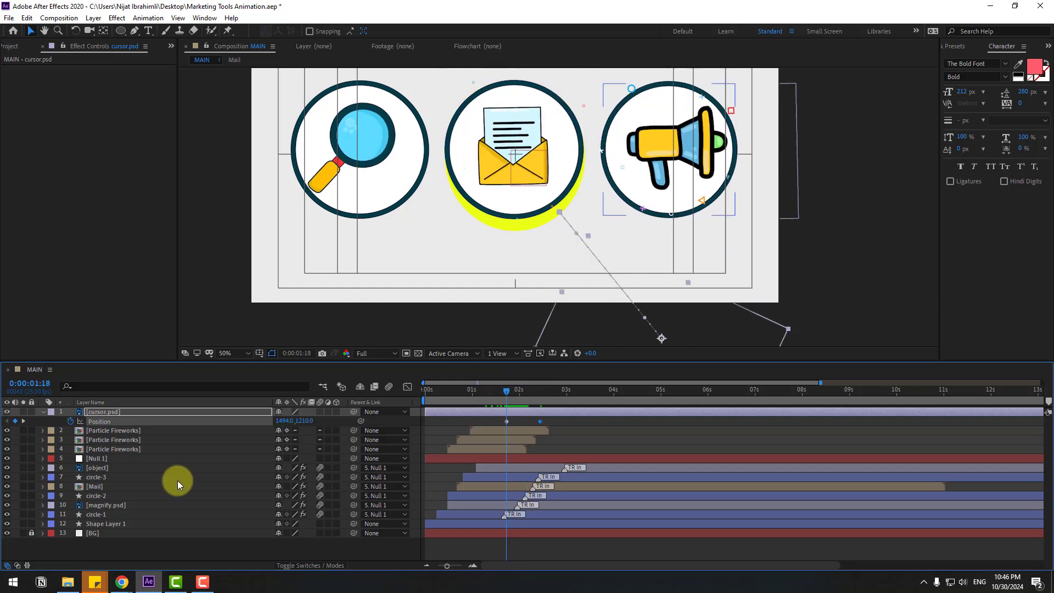
pyautogui.hotkey('shift', 'r')
pyautogui.moveTo(437, 314); pyautogui.dragTo(419, 269)
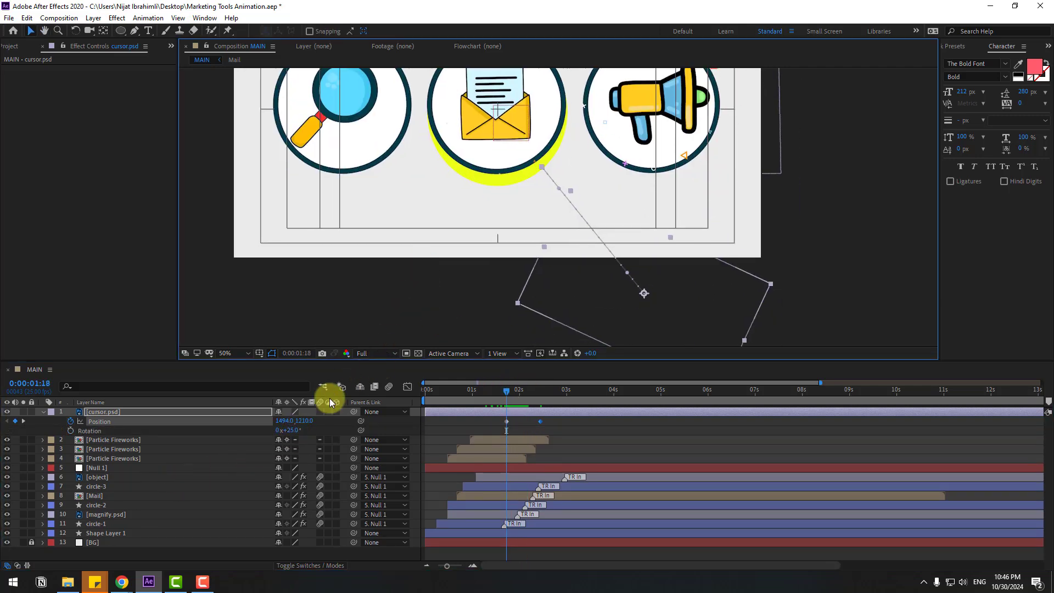
# Step: Keyframe the cursor's Rotation at 14° at 1:18 and 29° at 2:11
pyautogui.click(71, 431)
pyautogui.click(289, 434)
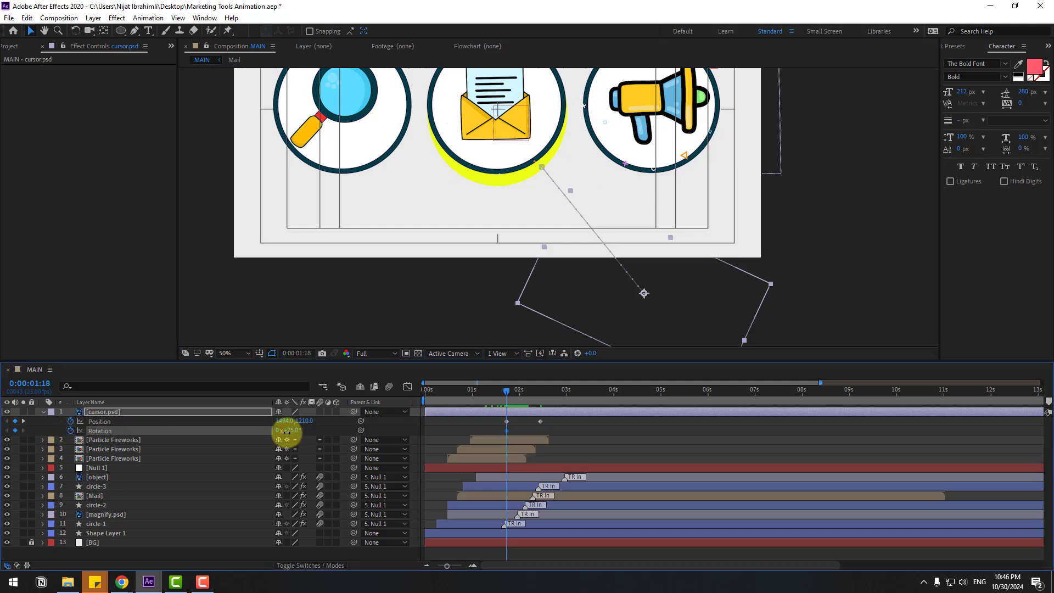
pyautogui.moveTo(287, 432); pyautogui.dragTo(277, 436)
pyautogui.moveTo(512, 395); pyautogui.dragTo(540, 392)
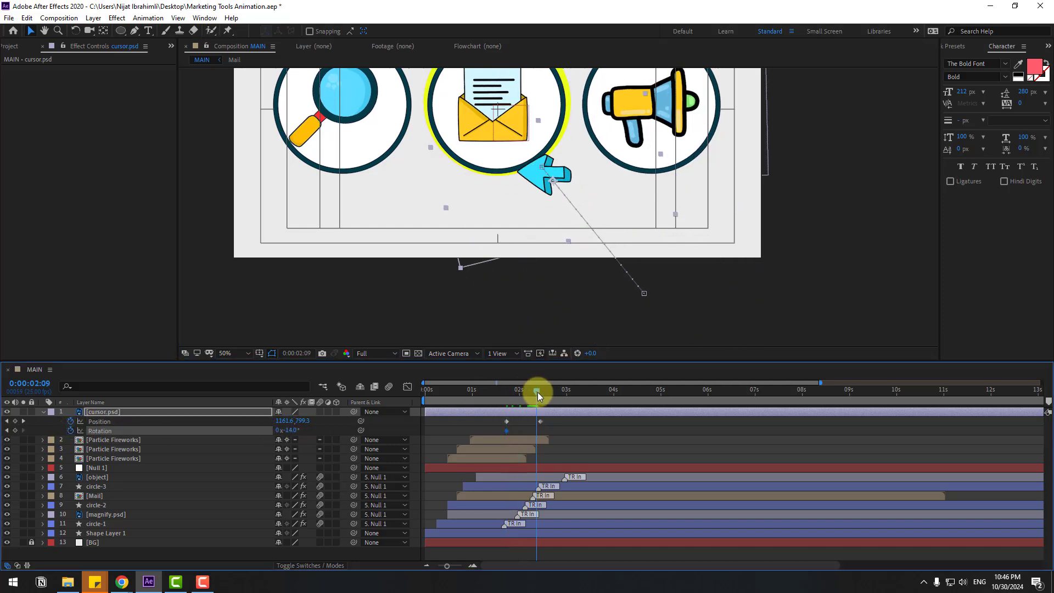
pyautogui.click(287, 433)
pyautogui.moveTo(287, 434); pyautogui.dragTo(313, 431)
pyautogui.scroll(3, 477, 299)
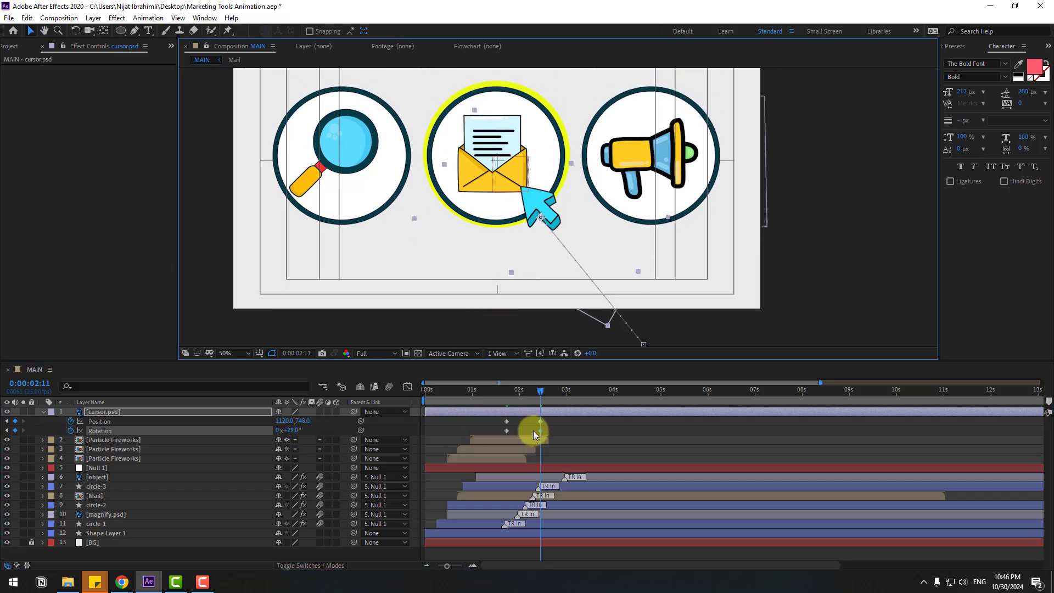
# Step: Apply Easy Ease to the cursor's keyframes and preview the glide
pyautogui.click(506, 431)
pyautogui.rightClick(507, 433)
pyautogui.moveTo(572, 424)
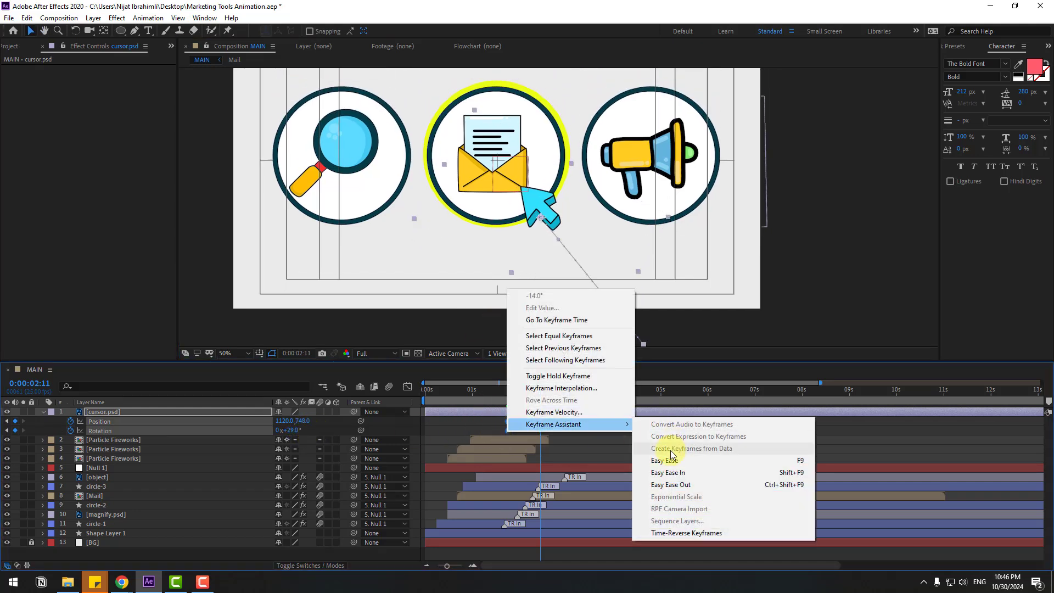
pyautogui.click(681, 450)
pyautogui.moveTo(422, 403); pyautogui.dragTo(487, 402)
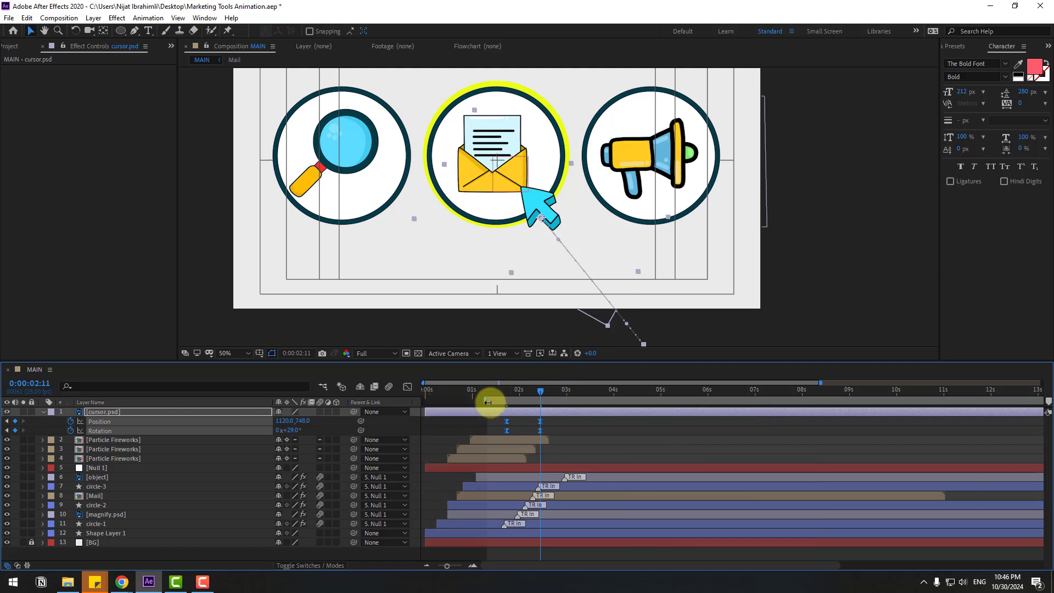
pyautogui.moveTo(451, 262); pyautogui.dragTo(464, 281)
pyautogui.press('space')
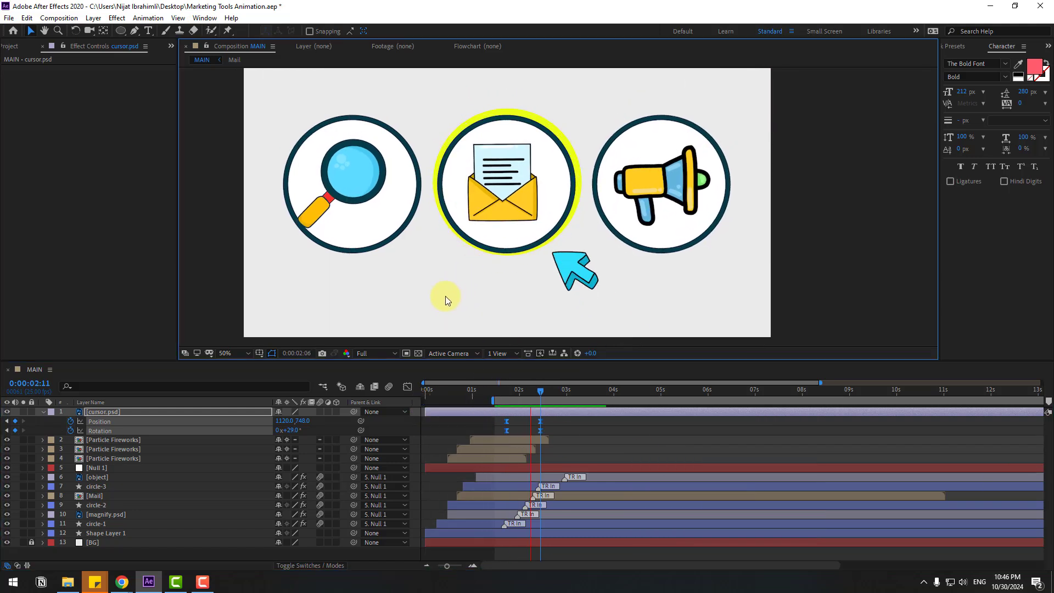
pyautogui.press('space')
# Step: Reshape the landing speed in the Graph Editor and move the landing keyframes to 2:16
pyautogui.click(408, 387)
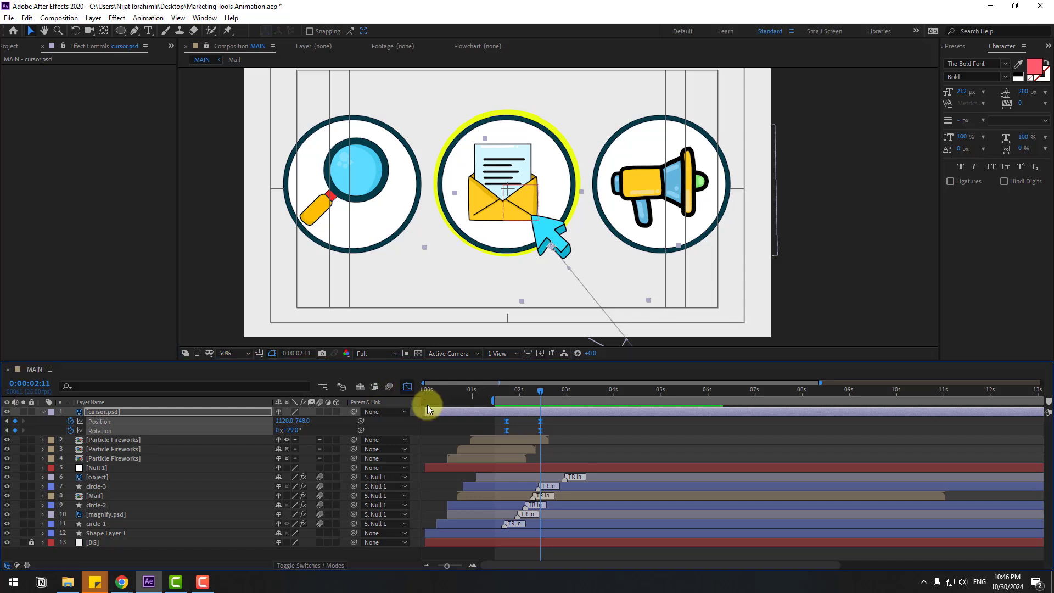
pyautogui.moveTo(554, 541); pyautogui.dragTo(520, 531)
pyautogui.press('=')
pyautogui.press('space')
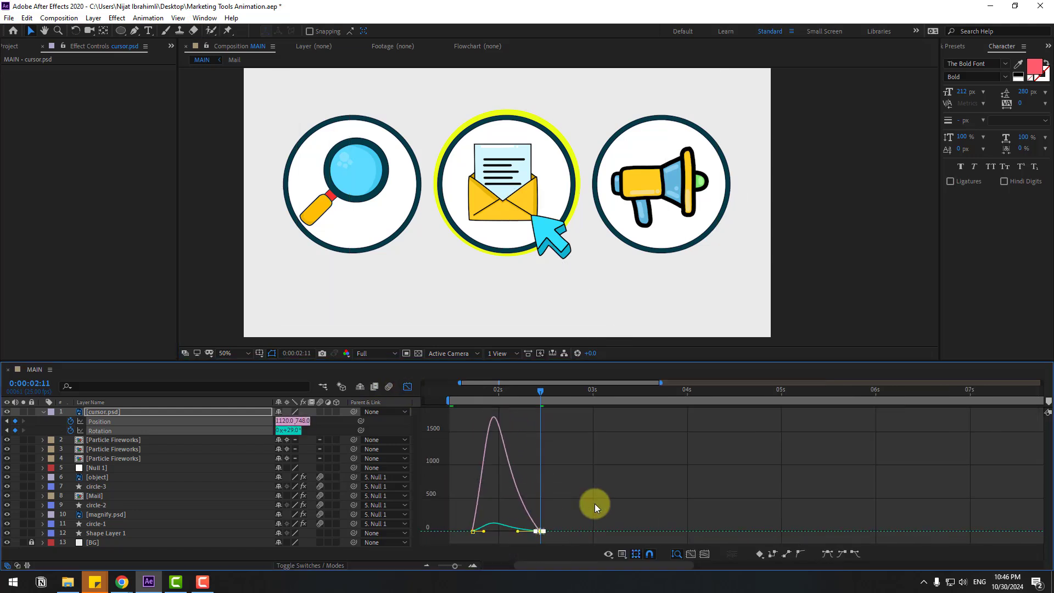
pyautogui.click(407, 387)
pyautogui.moveTo(542, 430); pyautogui.dragTo(557, 434)
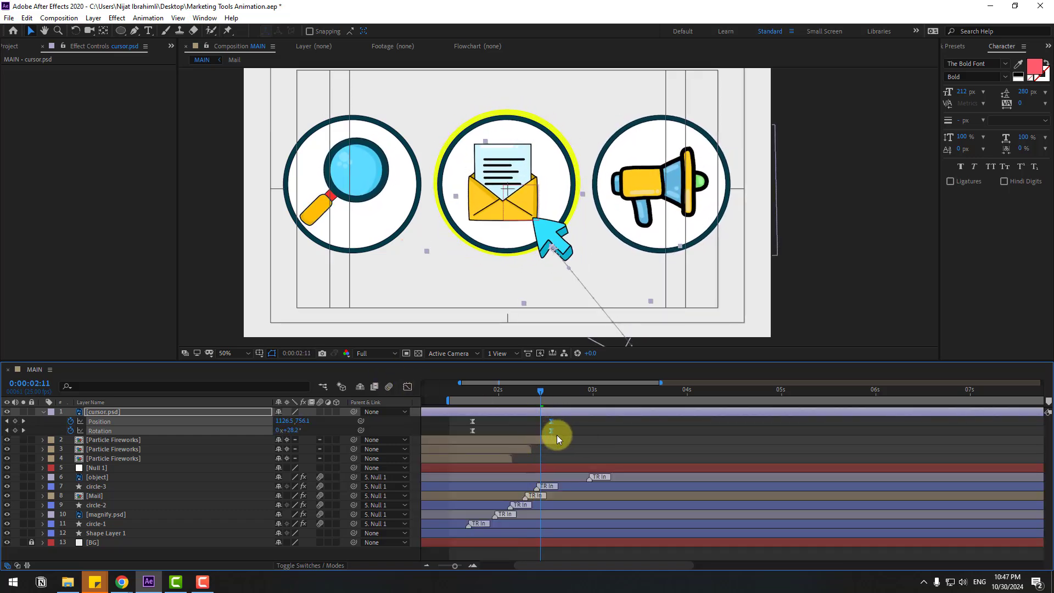
pyautogui.press('space')
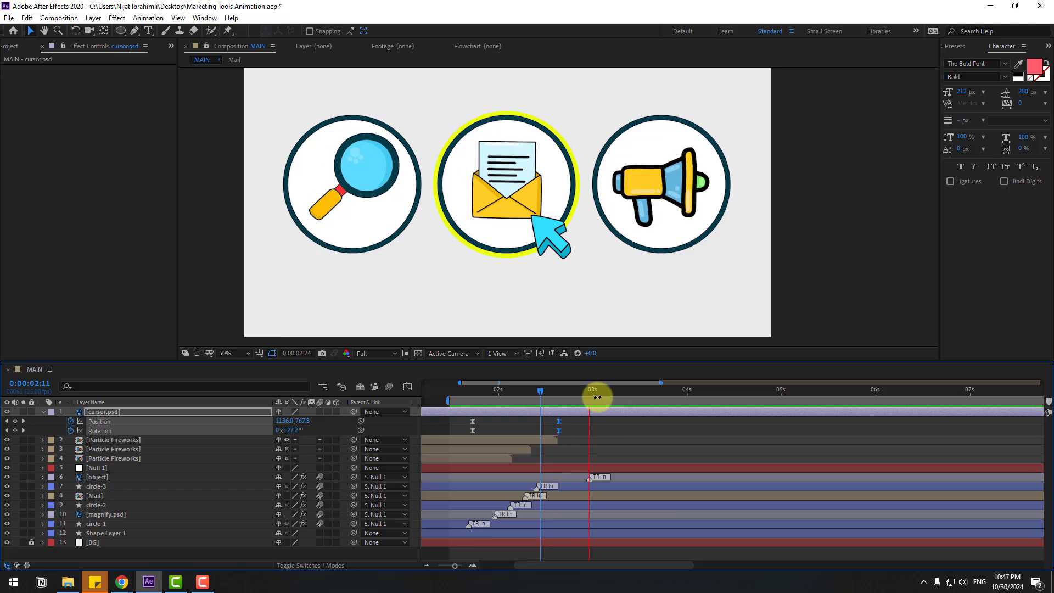
pyautogui.press('space')
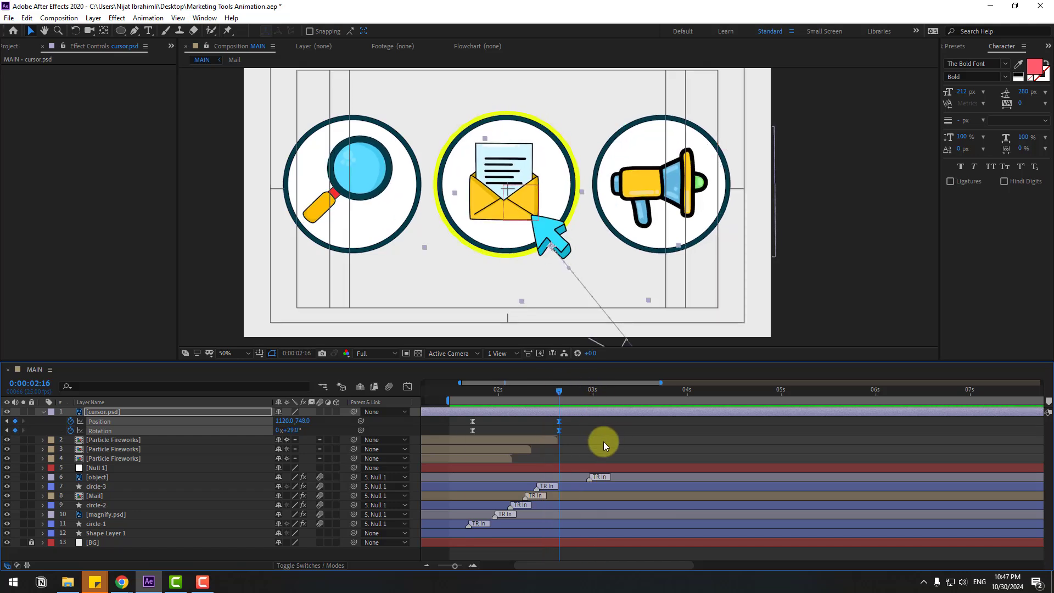
# Step: Keyframe Position and Rotation at 2:17, then nudge the cursor up-right and turn it 59° at 2:20
pyautogui.click(604, 442)
pyautogui.click(561, 391)
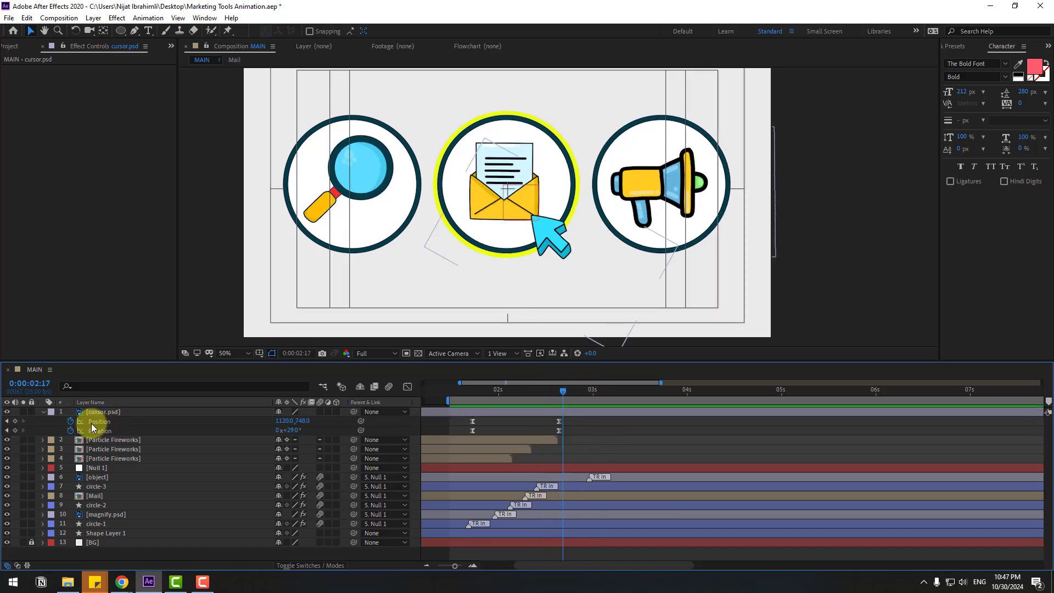
pyautogui.click(15, 421)
pyautogui.click(14, 431)
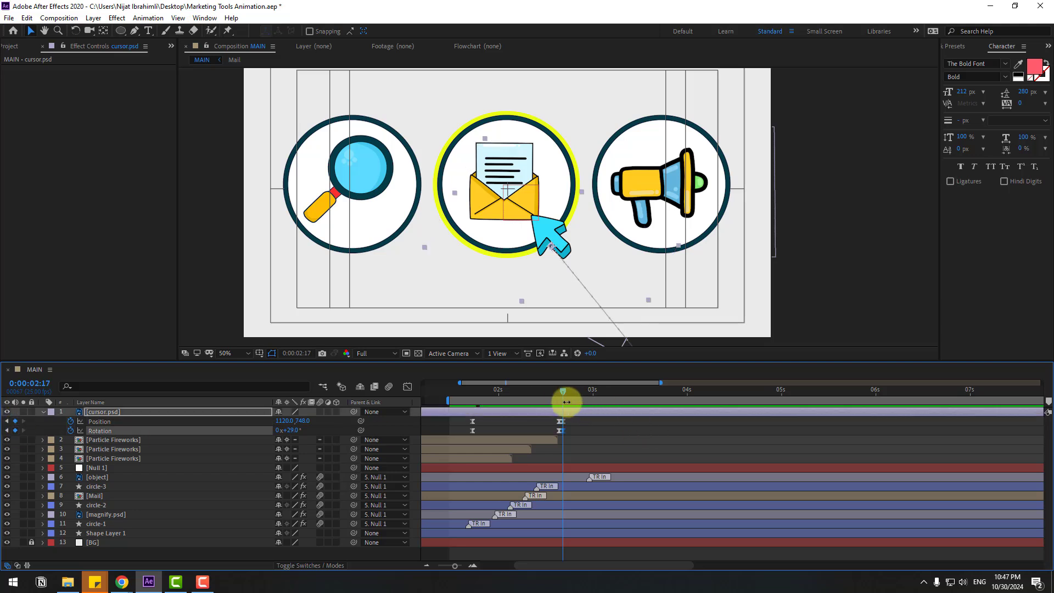
pyautogui.moveTo(563, 395); pyautogui.dragTo(575, 393)
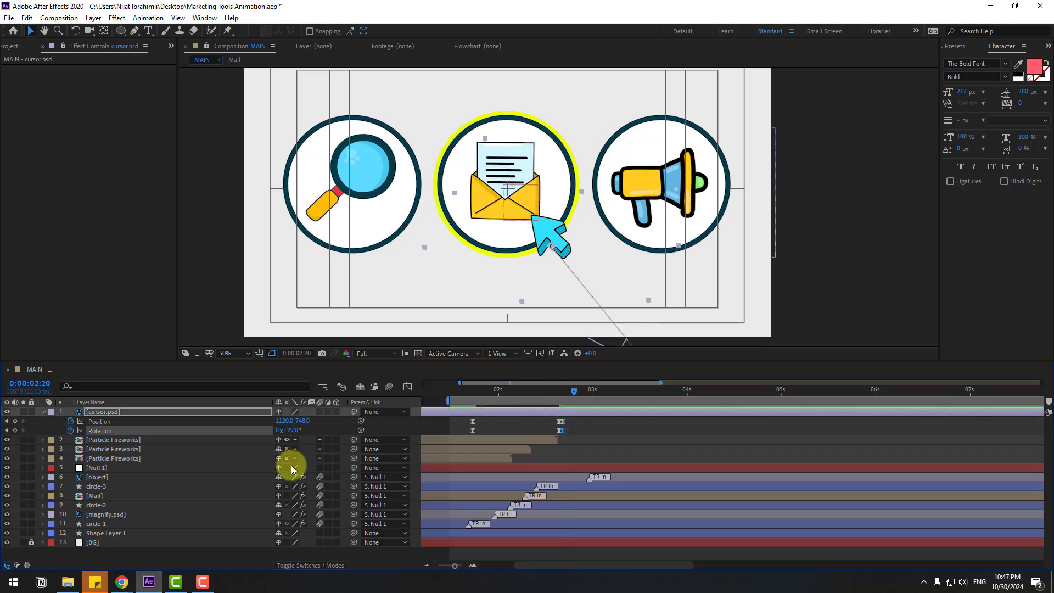
pyautogui.moveTo(539, 248); pyautogui.dragTo(546, 241)
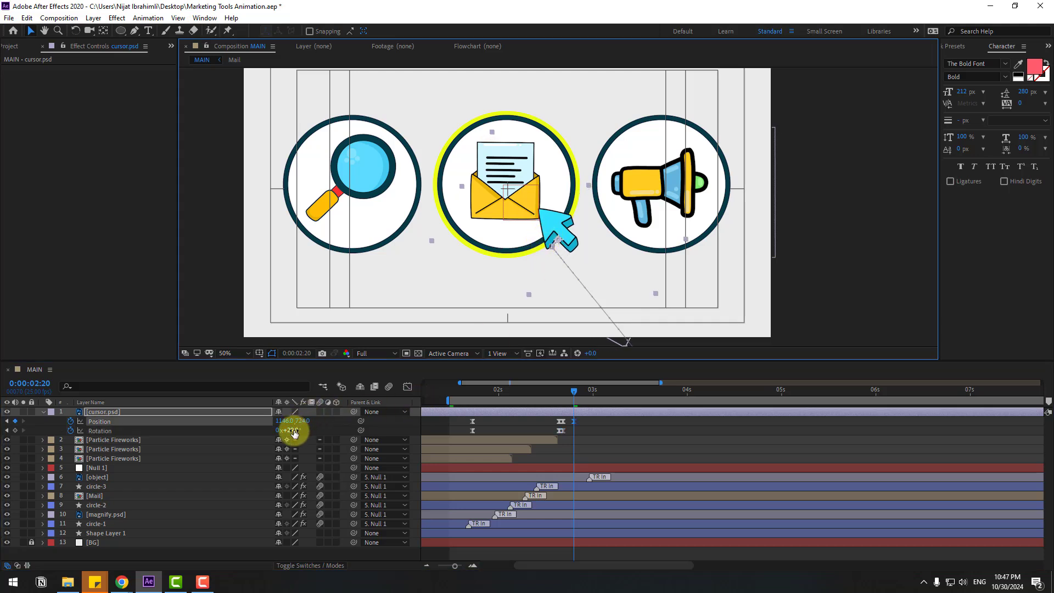
pyautogui.moveTo(295, 433); pyautogui.dragTo(495, 426)
# Step: At 2:23 move the cursor back down-left and rotate it to 11°
pyautogui.moveTo(574, 397); pyautogui.dragTo(585, 391)
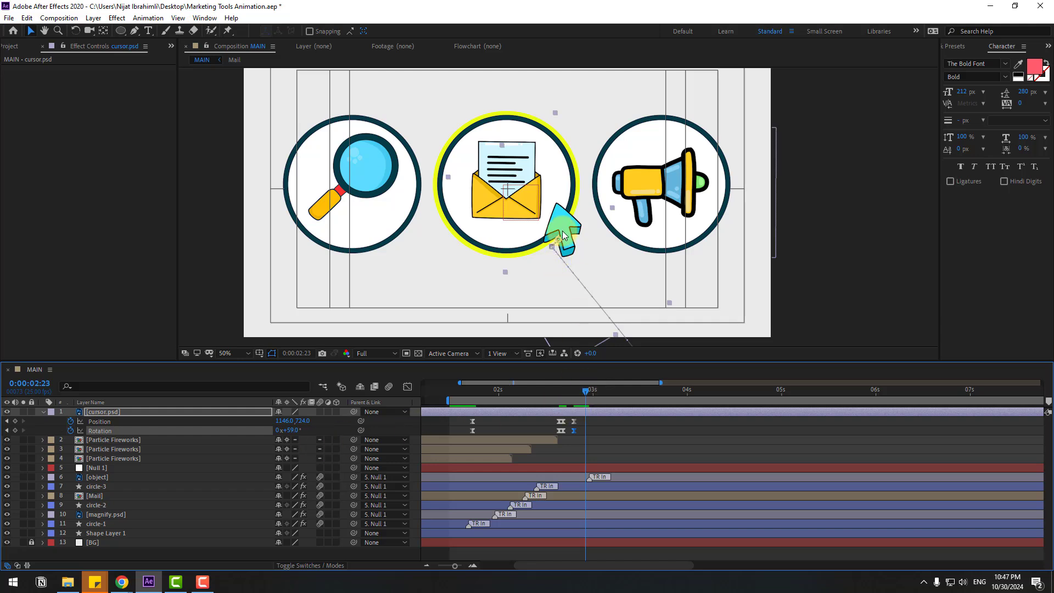
pyautogui.moveTo(562, 231); pyautogui.dragTo(556, 239)
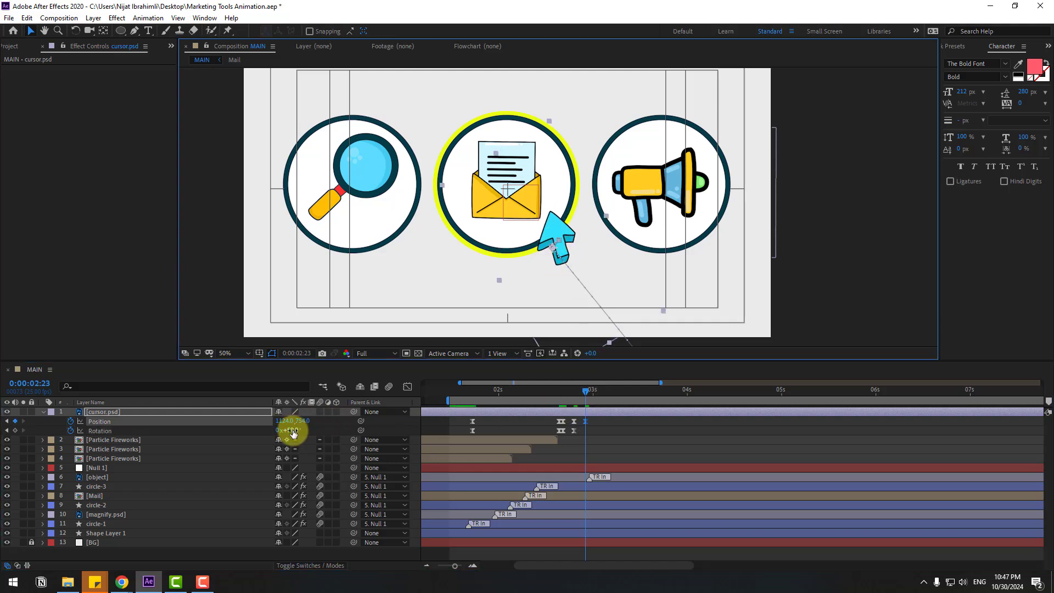
pyautogui.moveTo(293, 433); pyautogui.dragTo(275, 431)
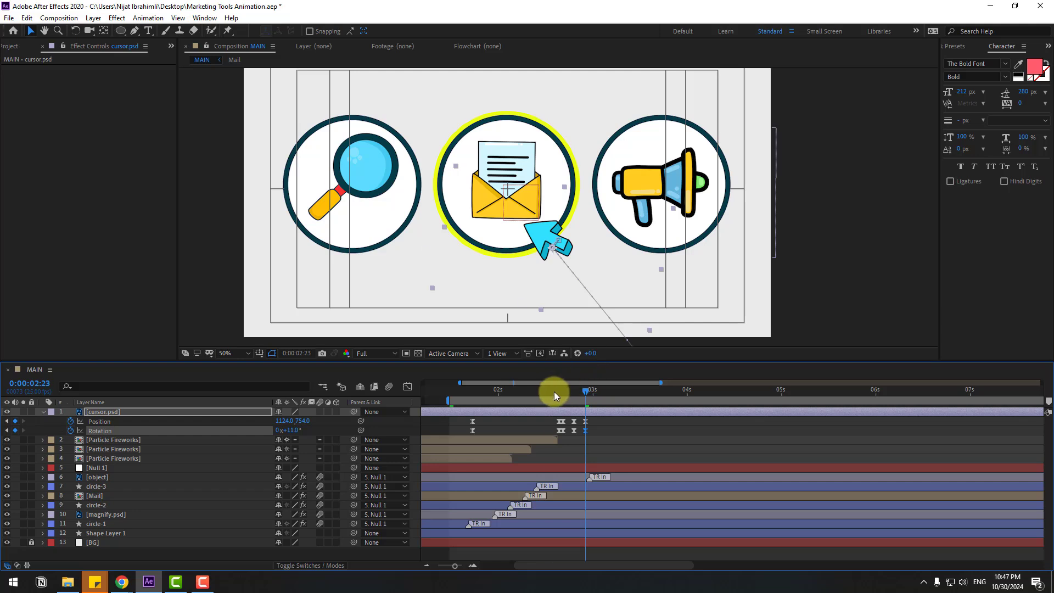
pyautogui.moveTo(554, 391); pyautogui.dragTo(597, 392)
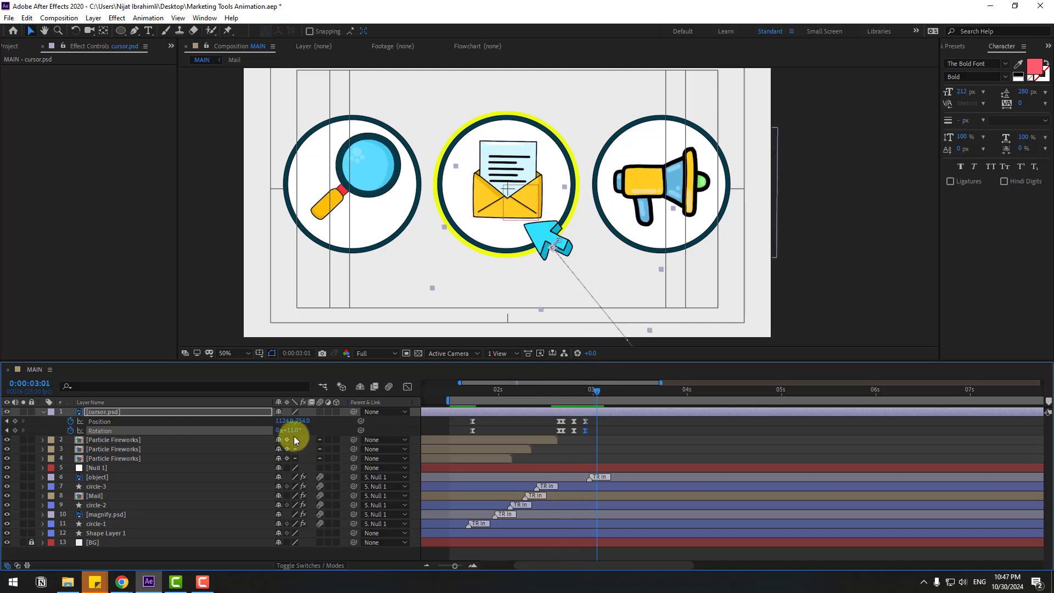
# Step: Tilt the arrow further, nudge it up and right, and set Rotation to 23° at 3:05
pyautogui.moveTo(290, 430); pyautogui.dragTo(302, 430)
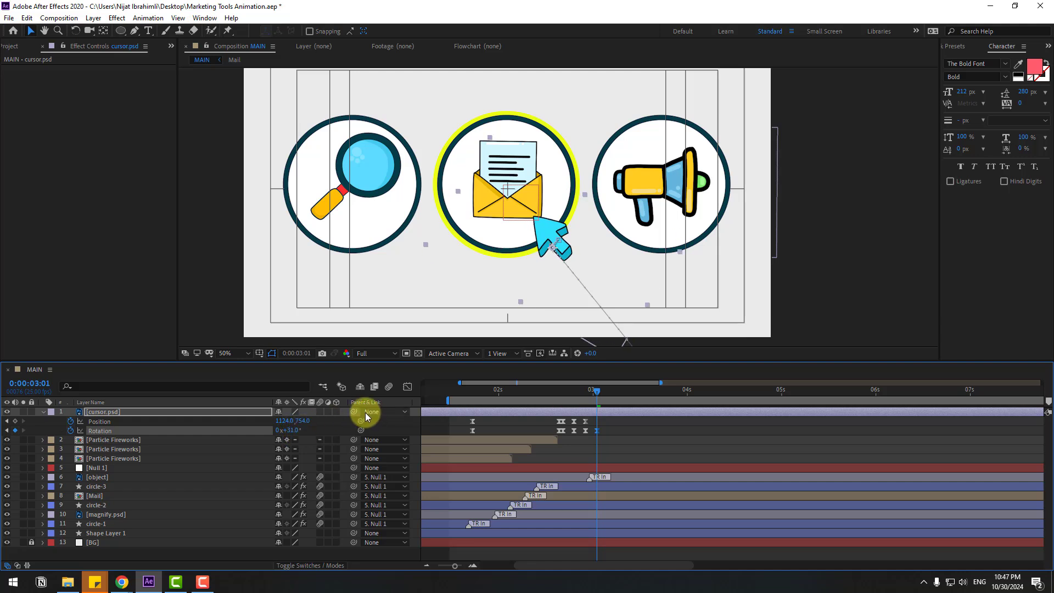
pyautogui.press('Up')
pyautogui.press('Up')
pyautogui.press('Right')
pyautogui.press('Right')
pyautogui.press('Right')
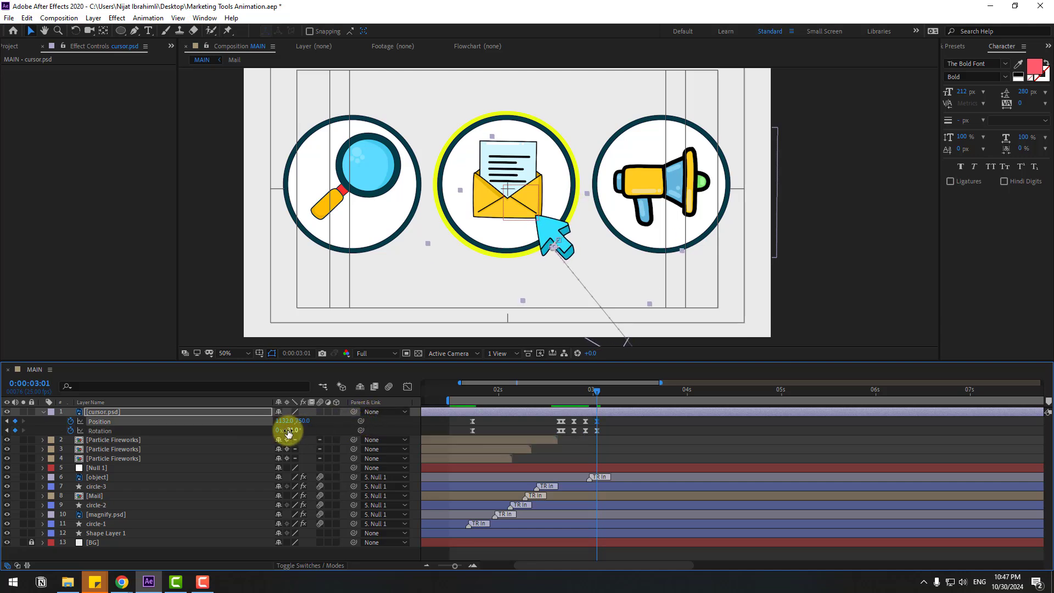
pyautogui.press('pagedown')
pyautogui.press('pagedown')
pyautogui.press('pagedown')
pyautogui.press('pagedown')
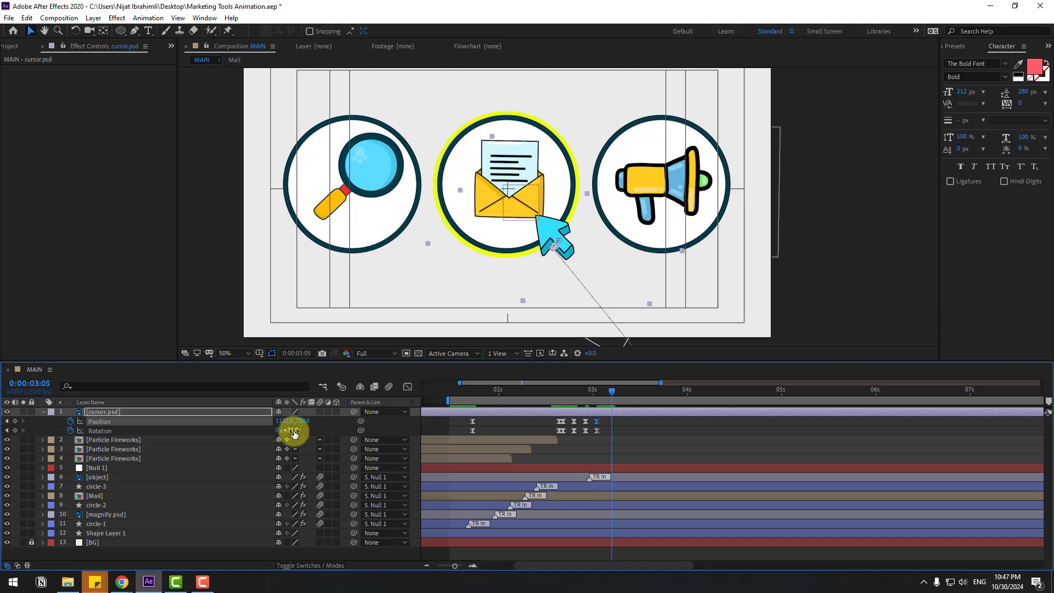
pyautogui.moveTo(294, 431); pyautogui.dragTo(289, 431)
pyautogui.moveTo(622, 395); pyautogui.dragTo(542, 400)
# Step: Shift the cursor's later Position and Rotation keyframes a few frames later and preview the timing
pyautogui.press('space')
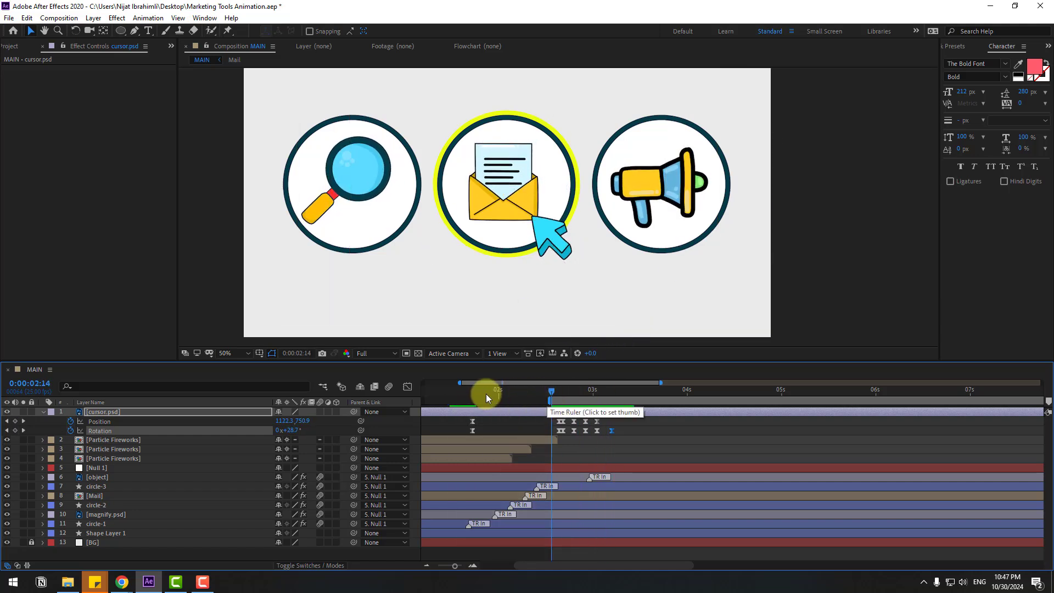
pyautogui.press('space')
pyautogui.press('space')
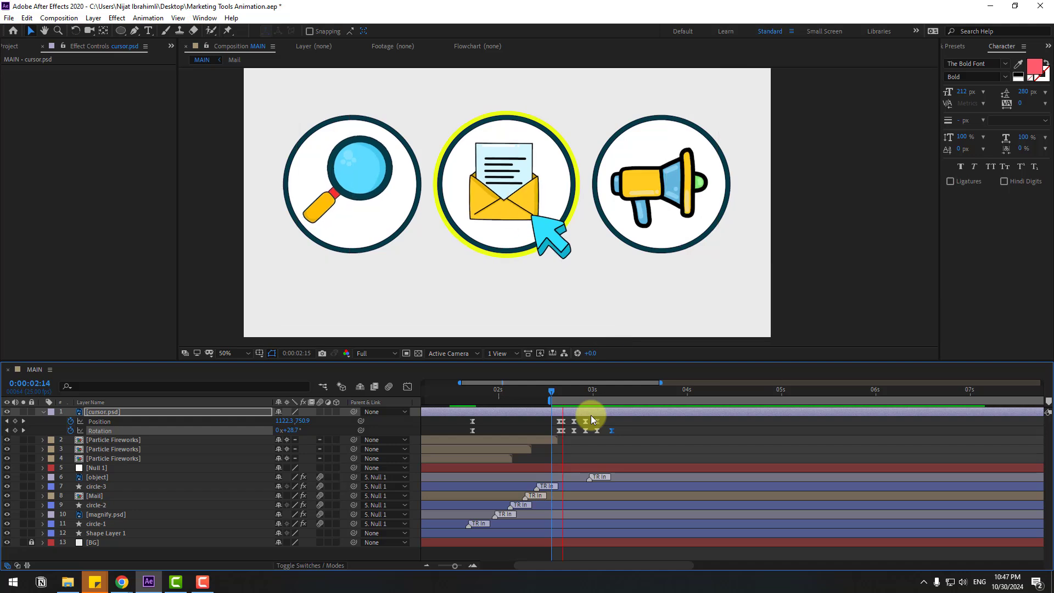
pyautogui.press('space')
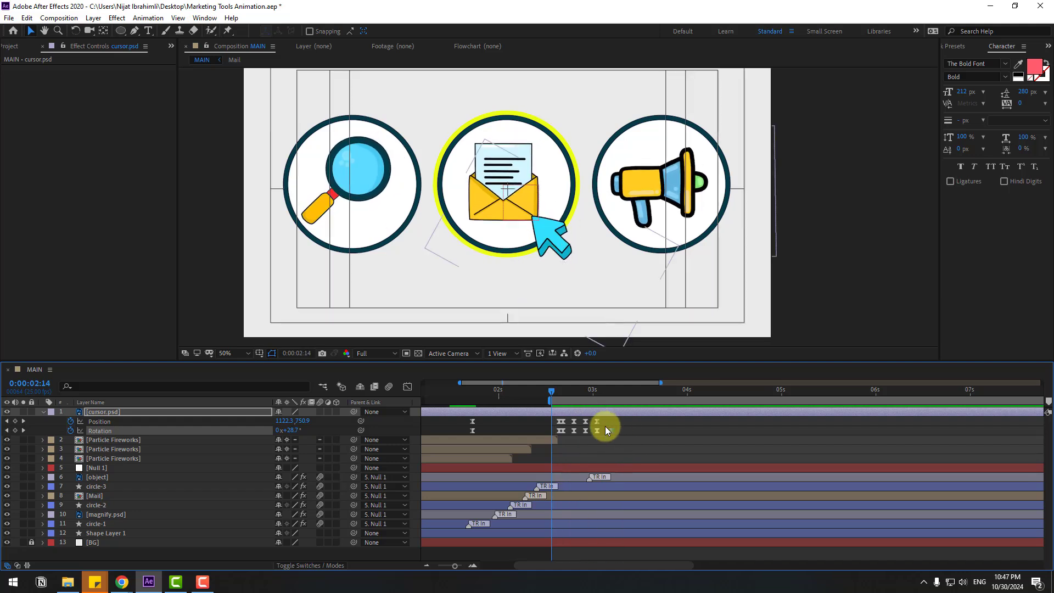
pyautogui.moveTo(605, 427); pyautogui.dragTo(561, 432)
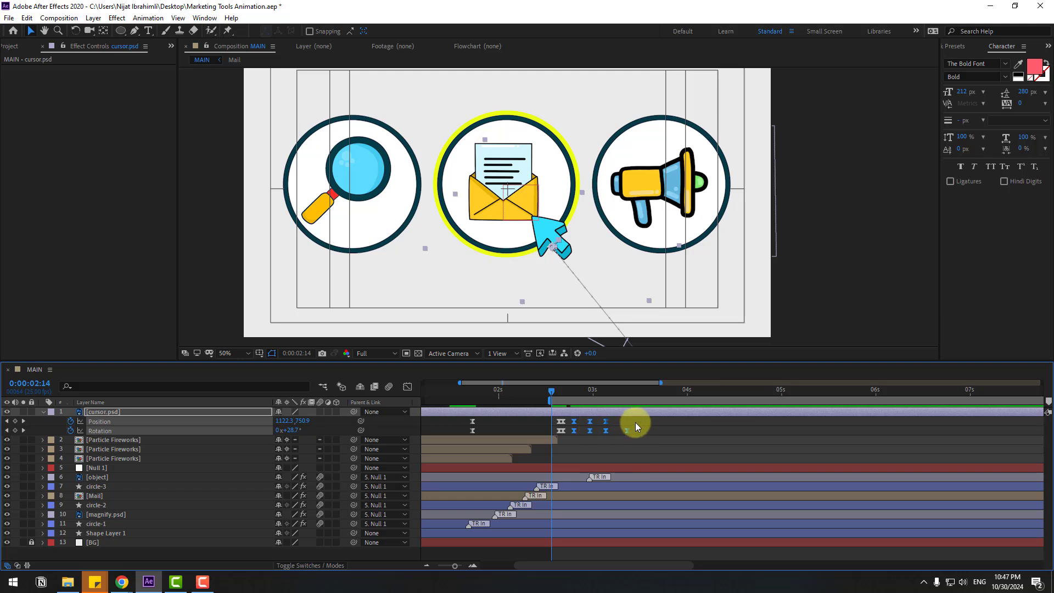
pyautogui.moveTo(574, 431); pyautogui.dragTo(578, 431)
pyautogui.press('space')
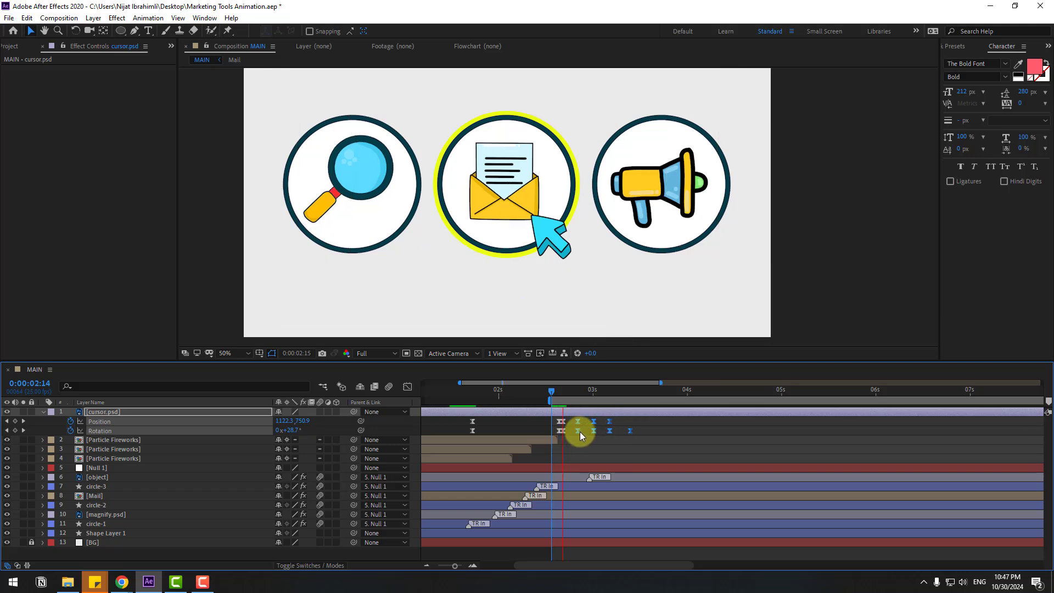
pyautogui.press('space')
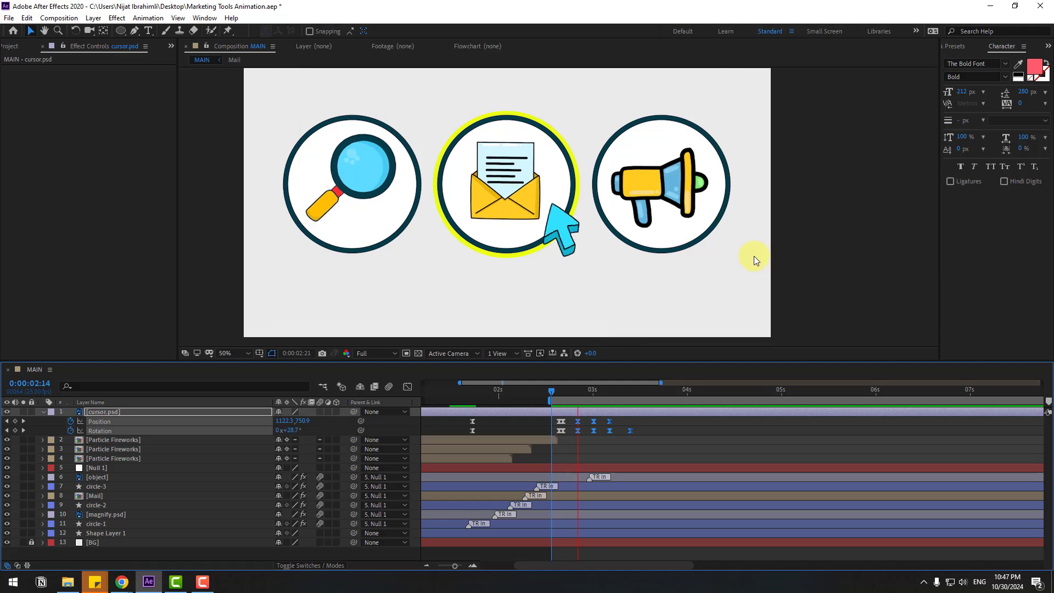
pyautogui.scroll(-2, 755, 254)
pyautogui.press('space')
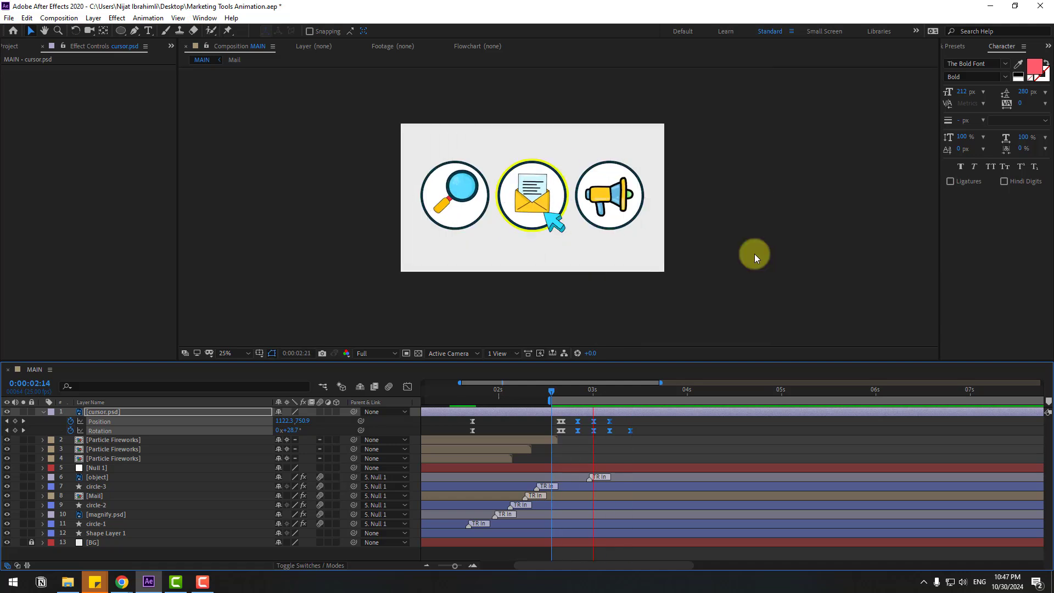
pyautogui.press('.')
pyautogui.moveTo(620, 391); pyautogui.dragTo(591, 398)
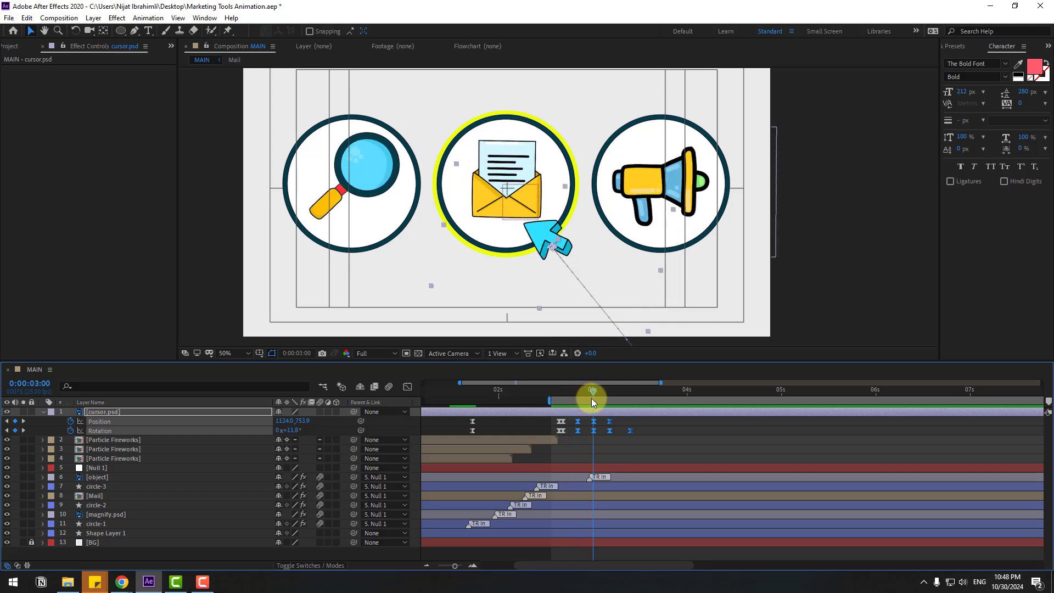
# Step: At 3:00, reveal Scale on circle-2 and Mail and add starting Scale keyframes
pyautogui.click(100, 524)
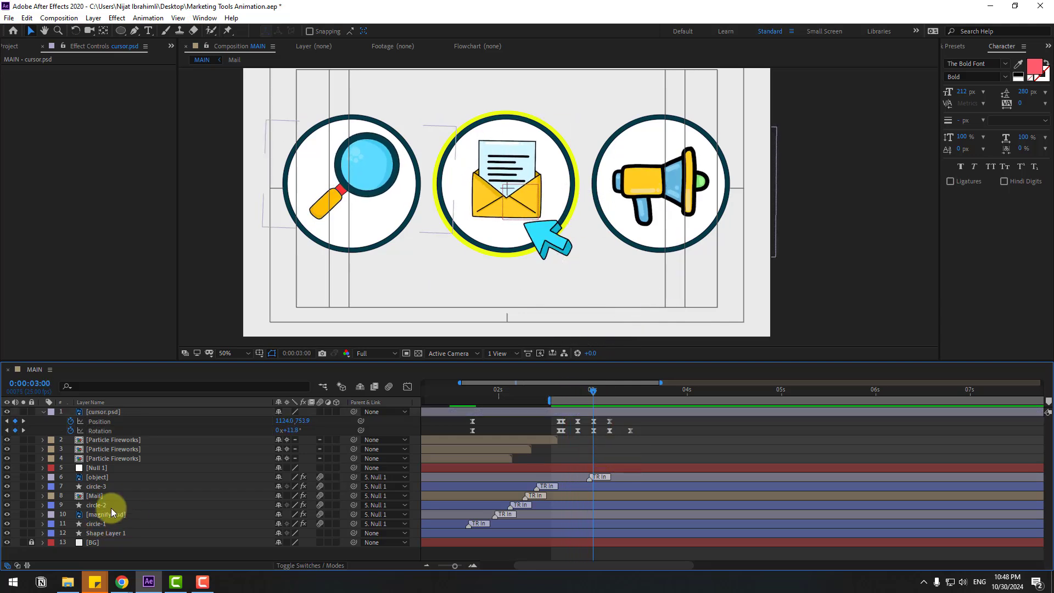
pyautogui.click(107, 506)
pyautogui.press('s')
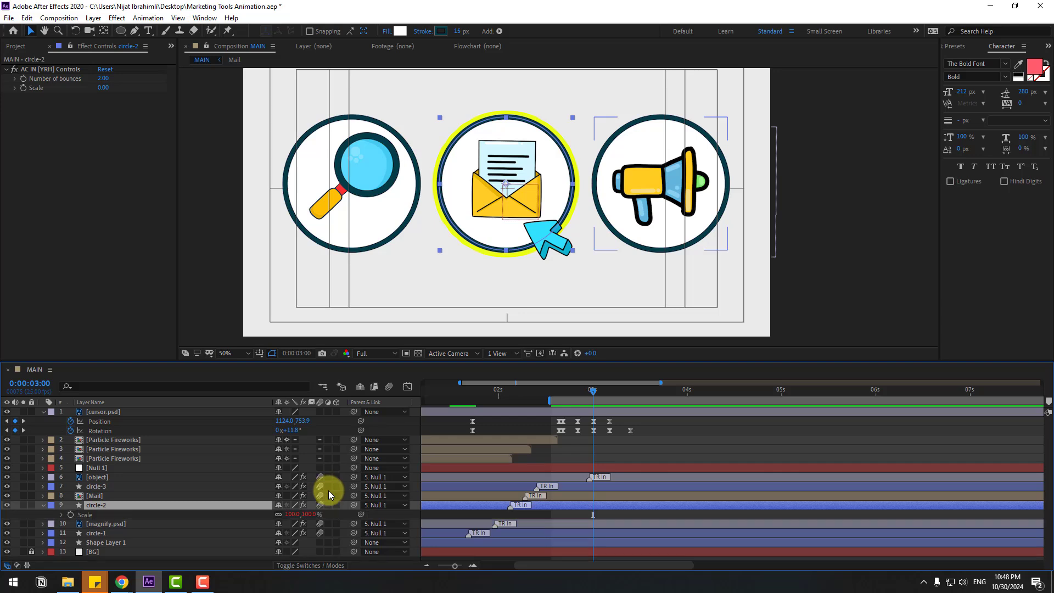
pyautogui.click(99, 495)
pyautogui.press('s')
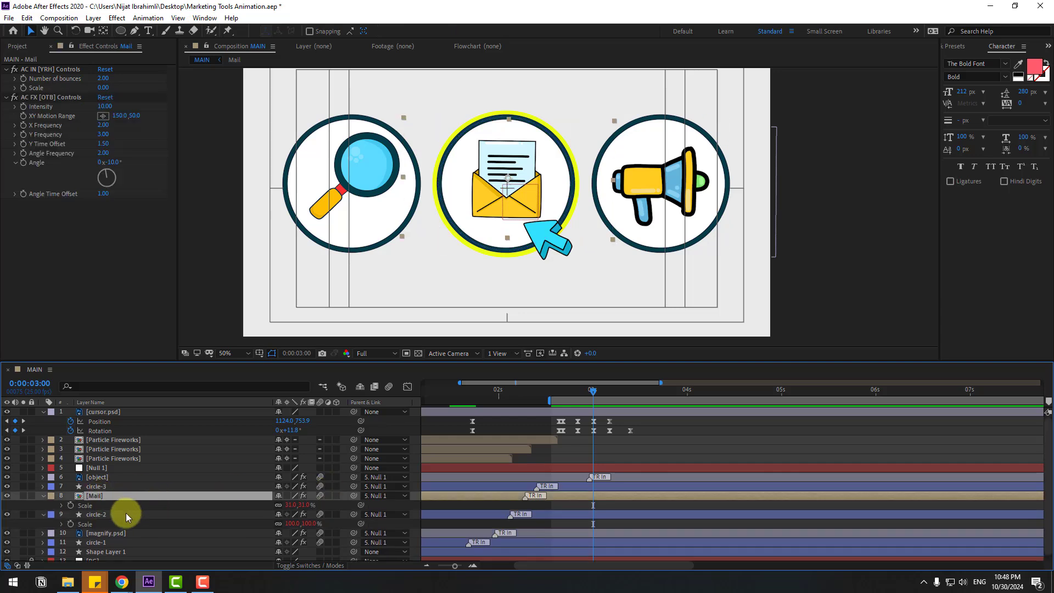
pyautogui.click(70, 505)
pyautogui.keyDown('shift'); pyautogui.click(70, 524); pyautogui.keyUp('shift')
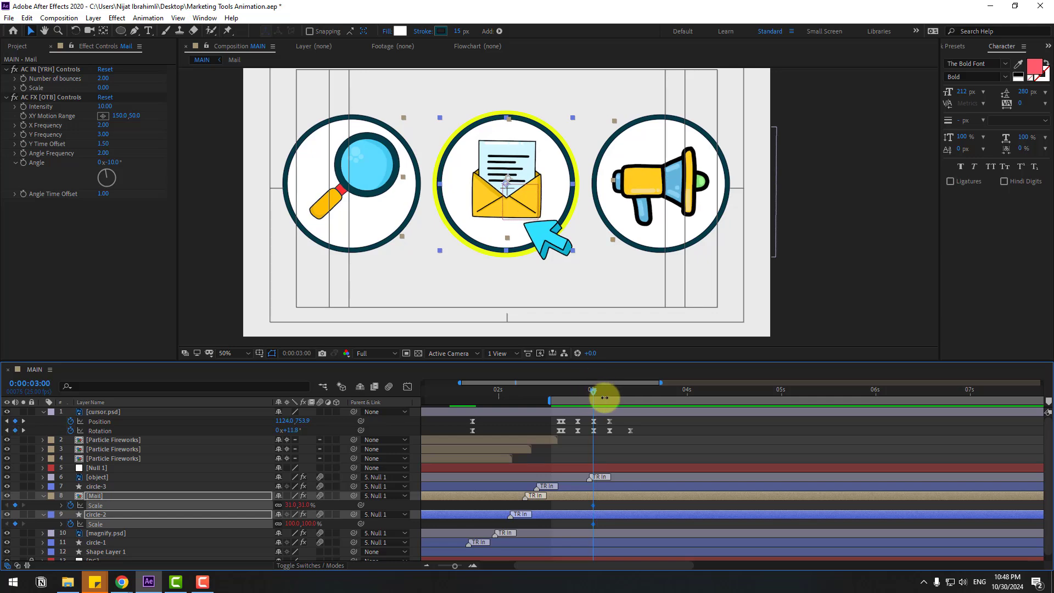
# Step: At 3:10, shrink circle-2 to 90% scale and the Mail envelope to 25%
pyautogui.moveTo(604, 397); pyautogui.dragTo(630, 397)
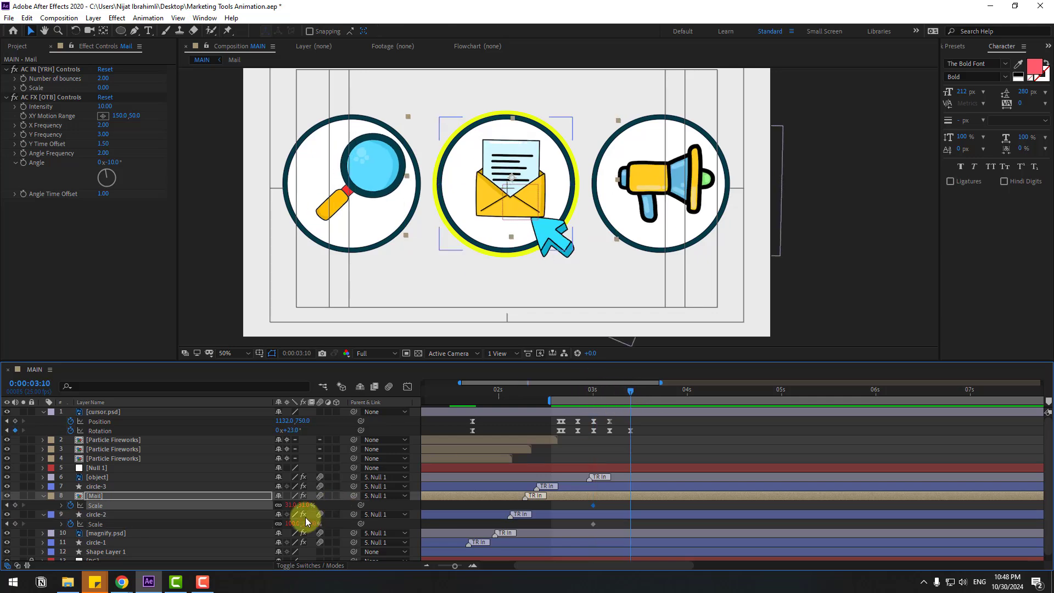
pyautogui.moveTo(297, 523); pyautogui.dragTo(292, 534)
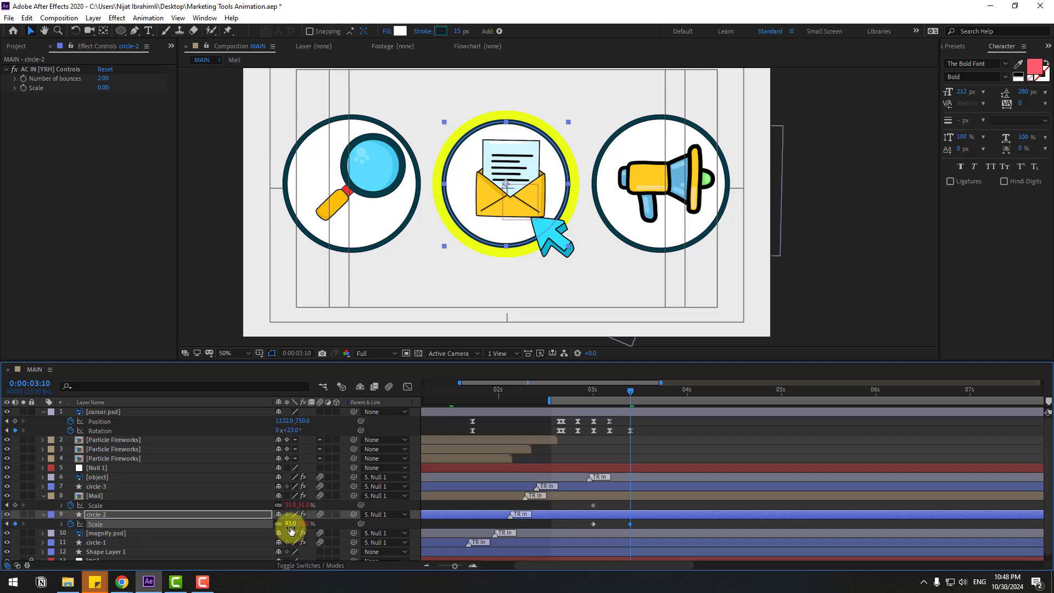
pyautogui.write('90')
pyautogui.press('Return')
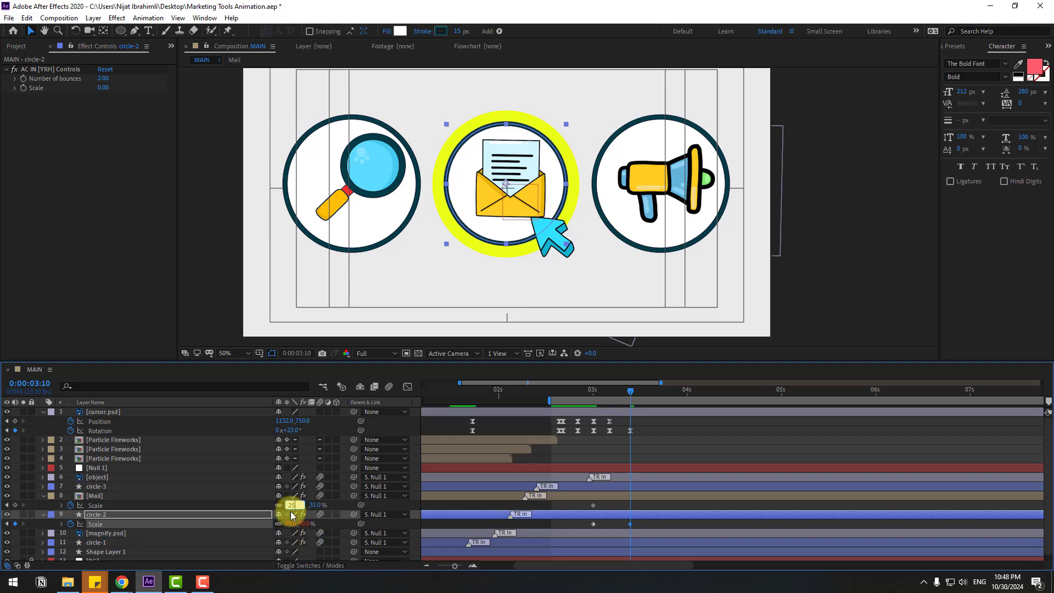
pyautogui.write('25')
pyautogui.press('Return')
# Step: At 3:20, paste the original scales back: Mail 31% and circle-2 100%
pyautogui.click(669, 391)
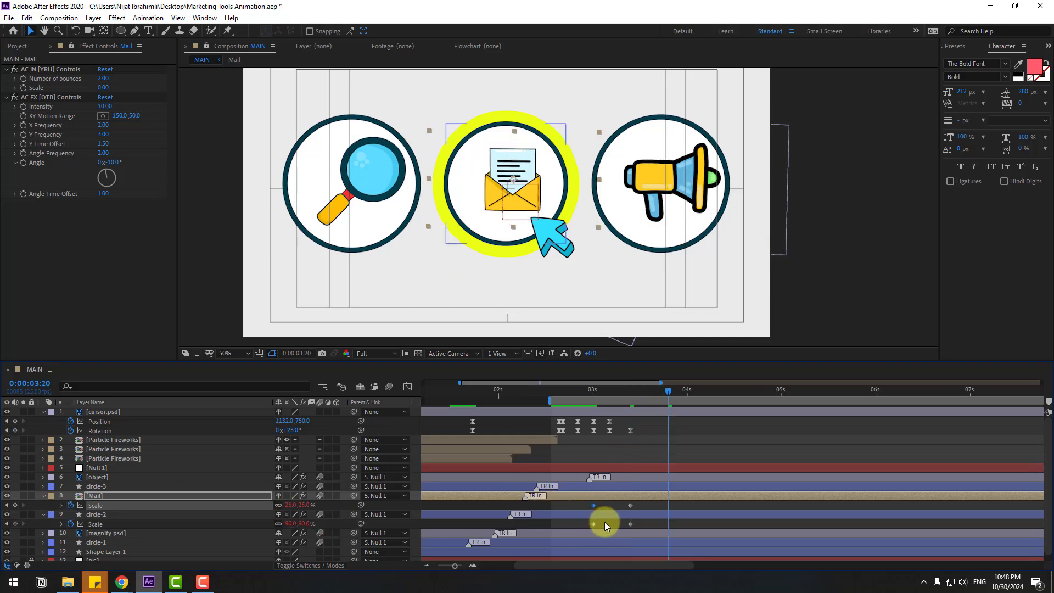
pyautogui.hotkey('ctrl', 'v')
pyautogui.click(585, 528)
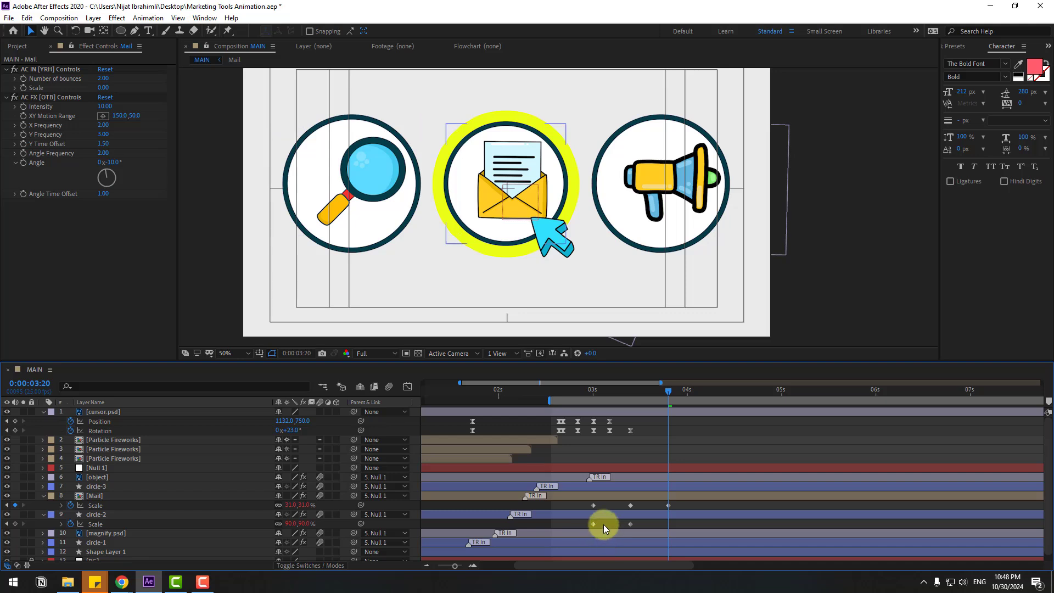
pyautogui.click(594, 525)
pyautogui.hotkey('ctrl', 'c')
pyautogui.hotkey('ctrl', 'v')
# Step: Apply Easy Ease to all the new Scale keyframes and preview the pulse
pyautogui.moveTo(684, 502); pyautogui.dragTo(588, 528)
pyautogui.rightClick(592, 527)
pyautogui.moveTo(595, 522)
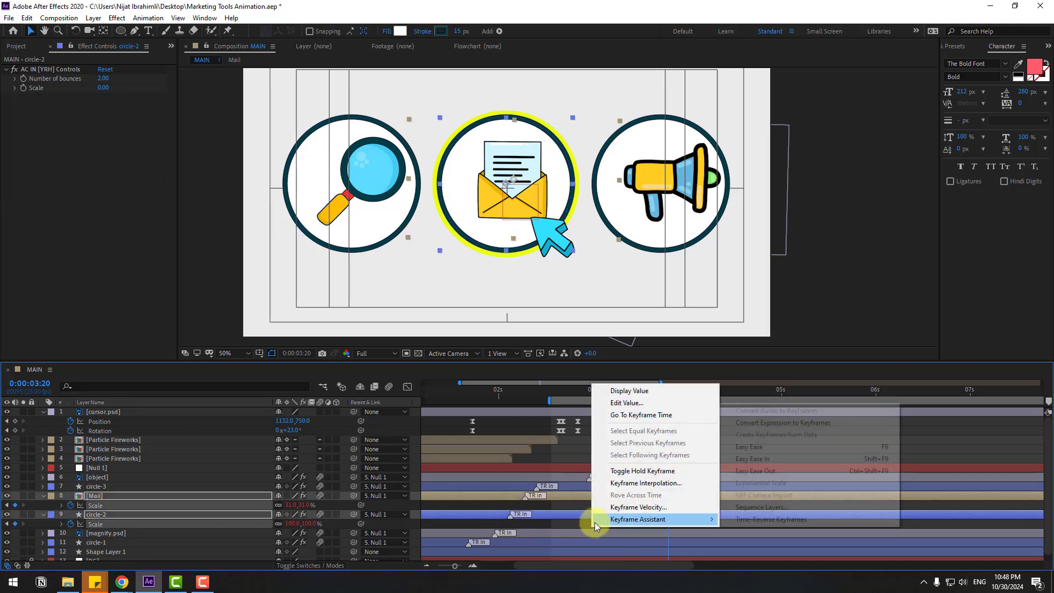
pyautogui.click(753, 449)
pyautogui.press('space')
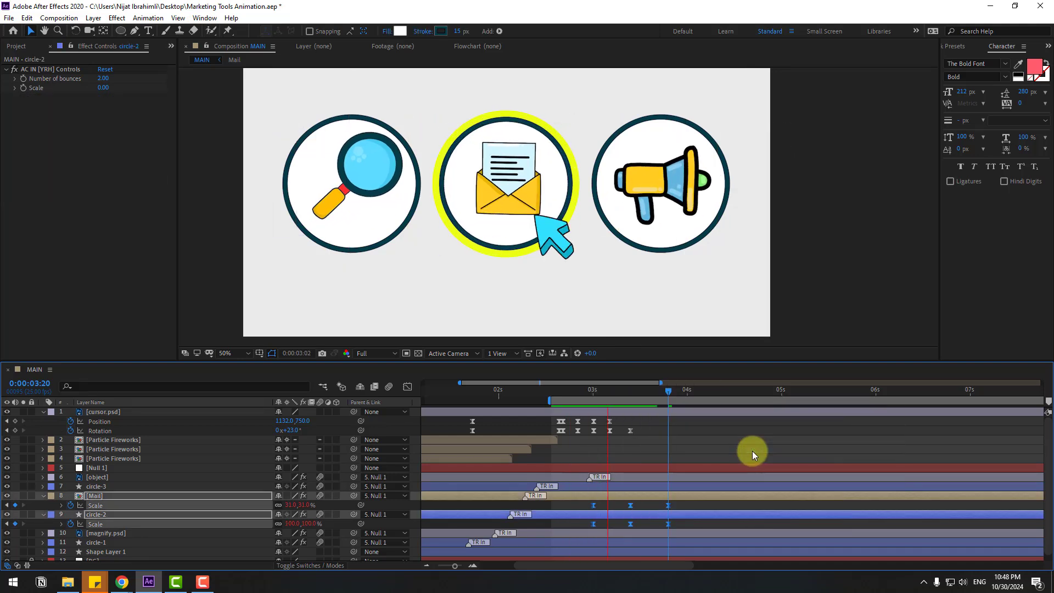
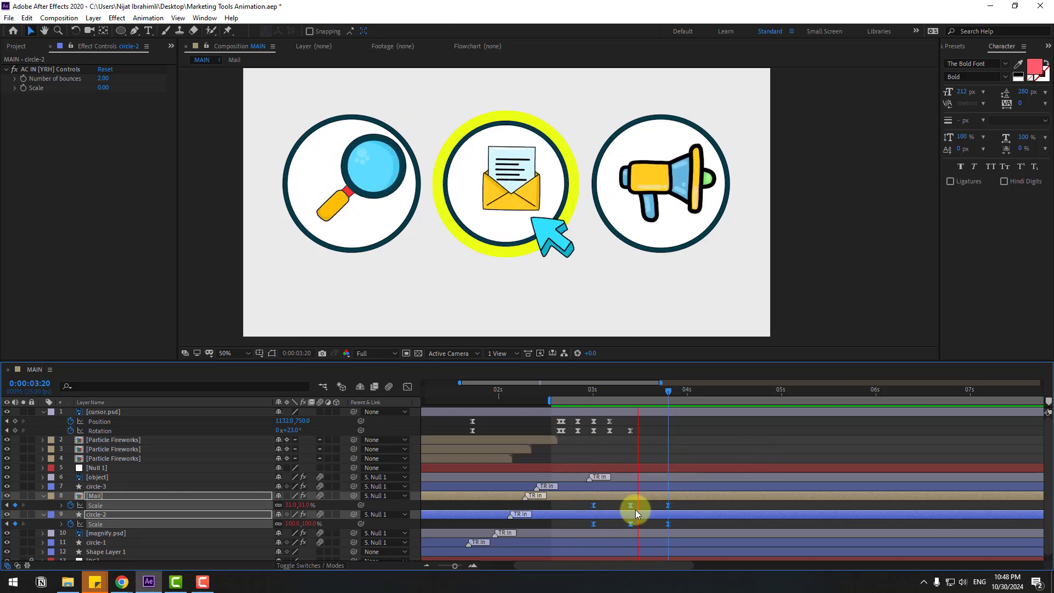
# Step: Replay the preview of the cursor clicking the envelope, then return to 0:00:03:10
pyautogui.press('space')
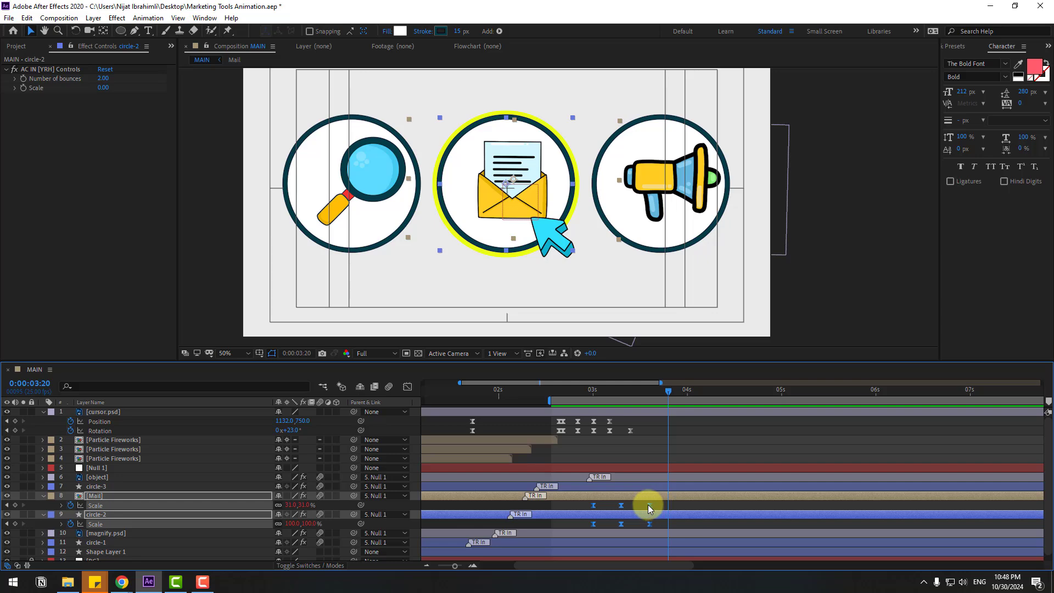
pyautogui.press('space')
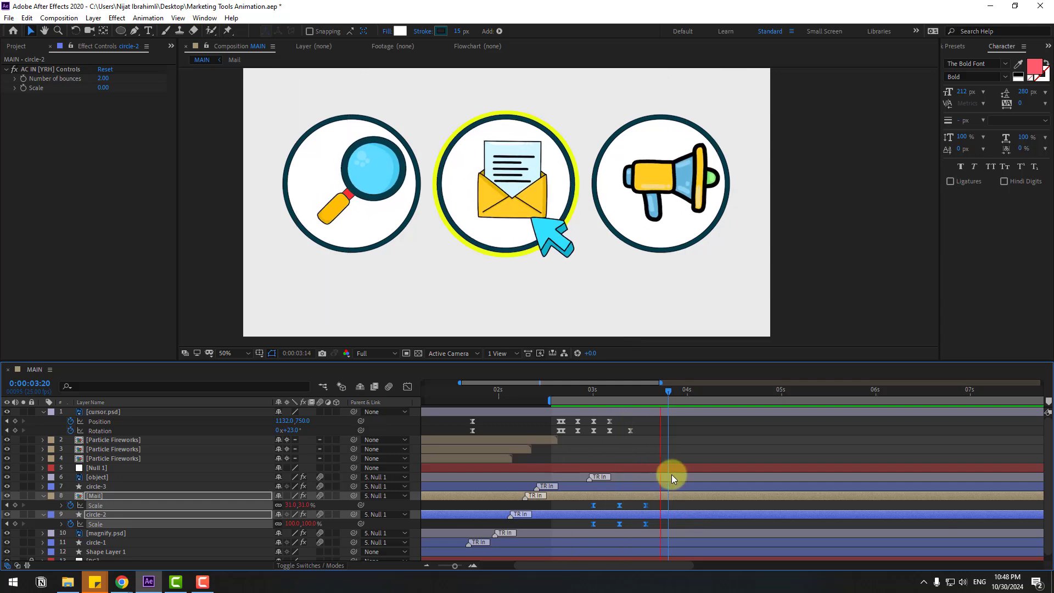
pyautogui.press('space')
pyautogui.press('space')
pyautogui.moveTo(625, 393); pyautogui.dragTo(630, 393)
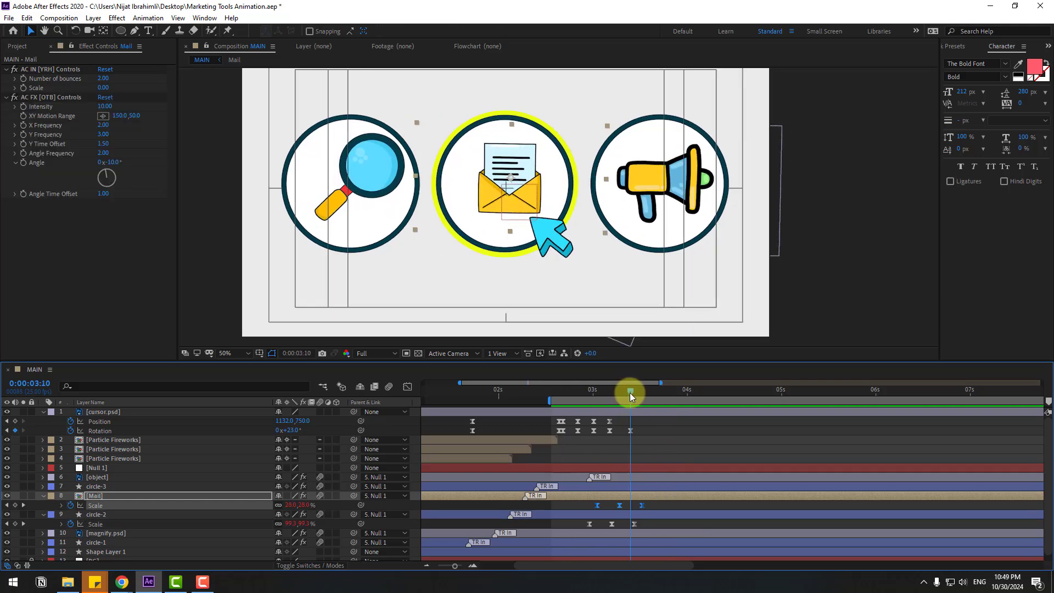
# Step: Key the cursor's position at 3:10, on the magnifying glass at 3:23, and lower at 3:16 to curve the path
pyautogui.click(15, 421)
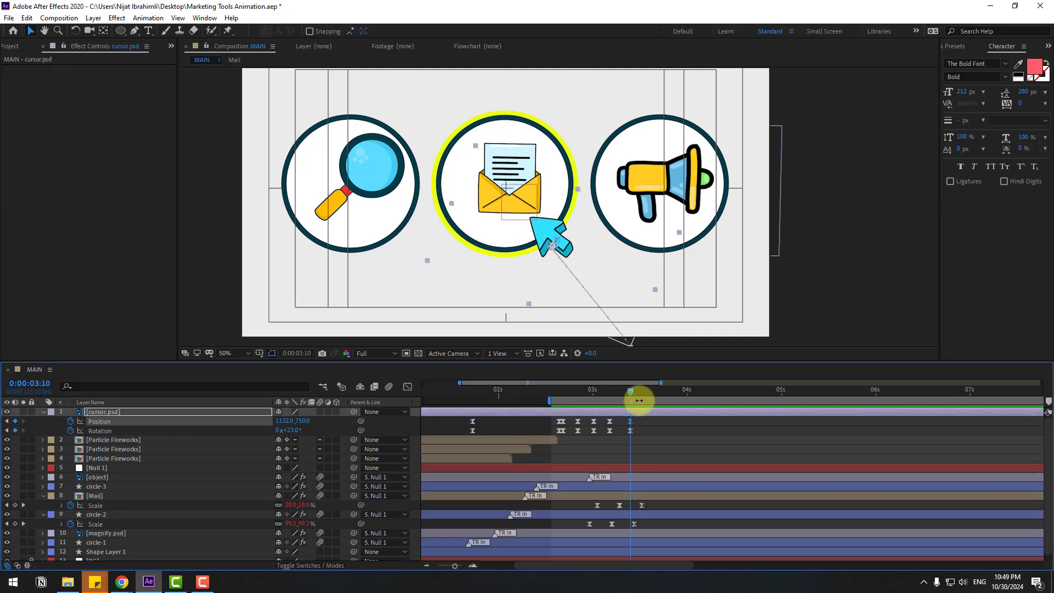
pyautogui.moveTo(661, 391); pyautogui.dragTo(680, 391)
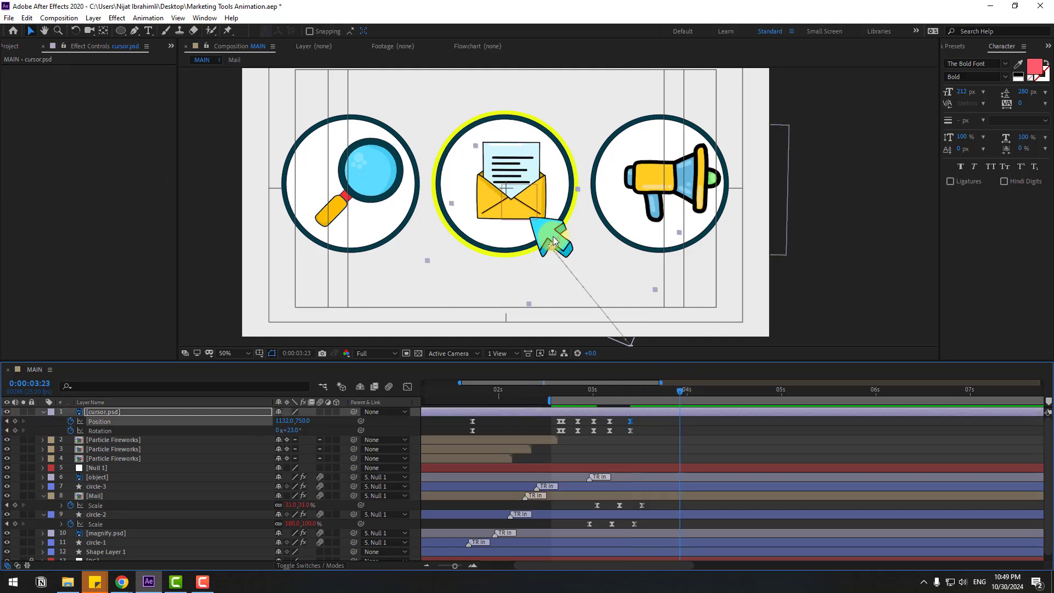
pyautogui.moveTo(552, 237); pyautogui.dragTo(369, 237)
pyautogui.click(636, 357)
pyautogui.moveTo(666, 396); pyautogui.dragTo(653, 398)
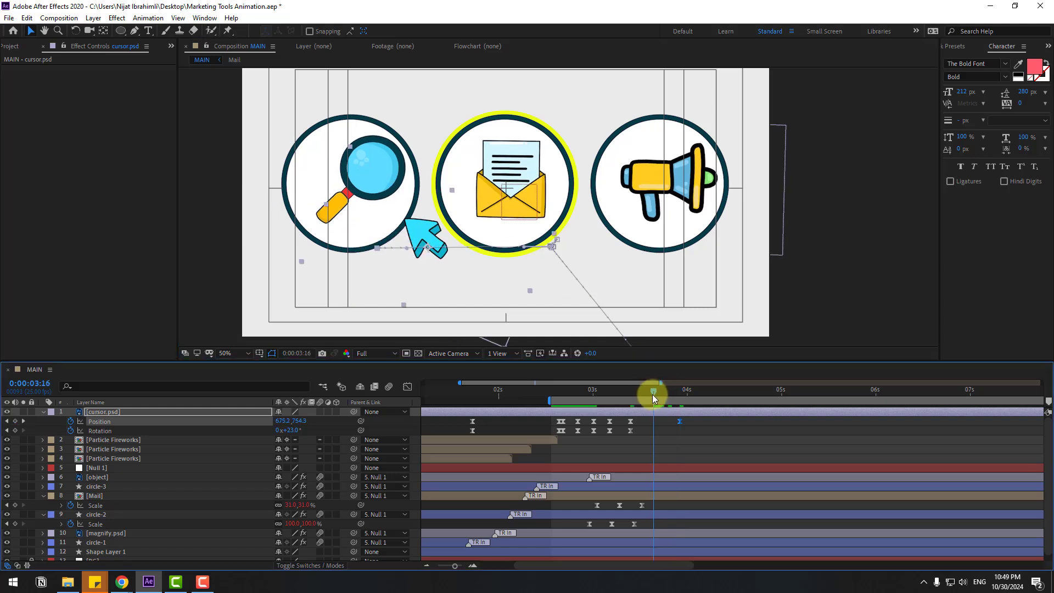
pyautogui.moveTo(431, 253); pyautogui.dragTo(443, 295)
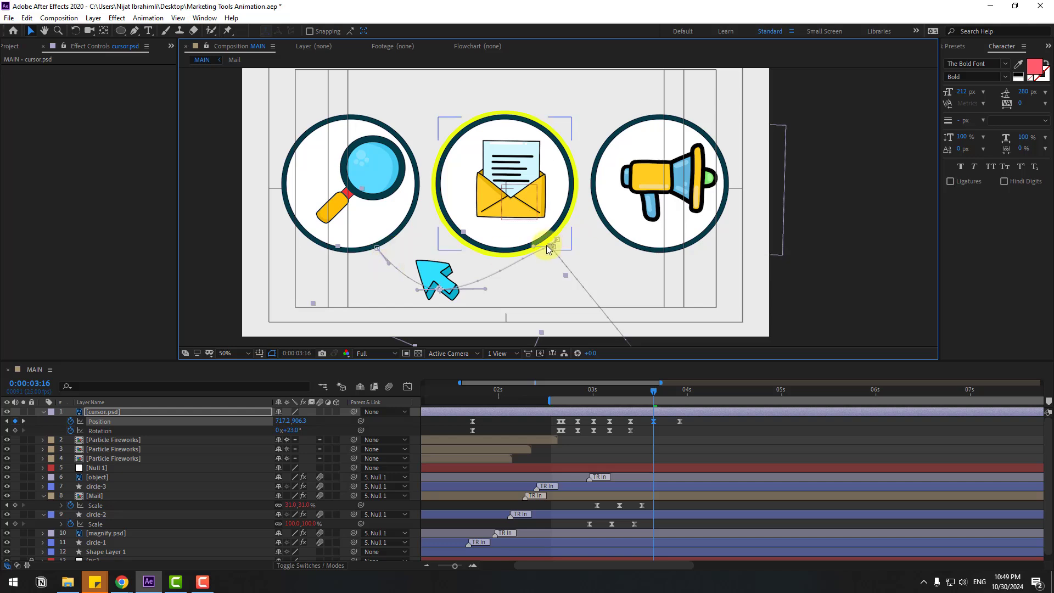
pyautogui.press('space')
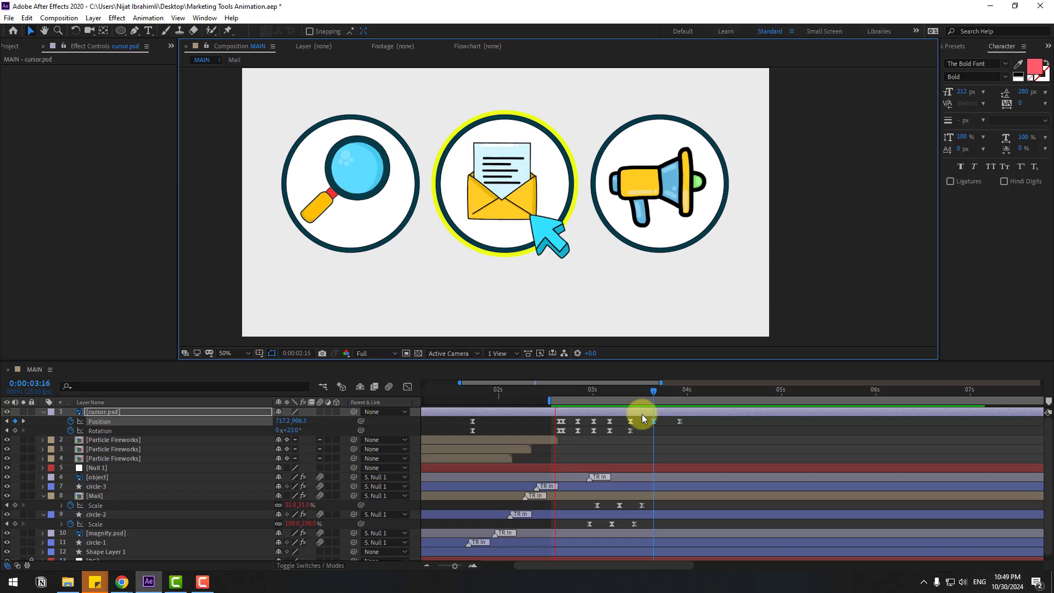
pyautogui.press('space')
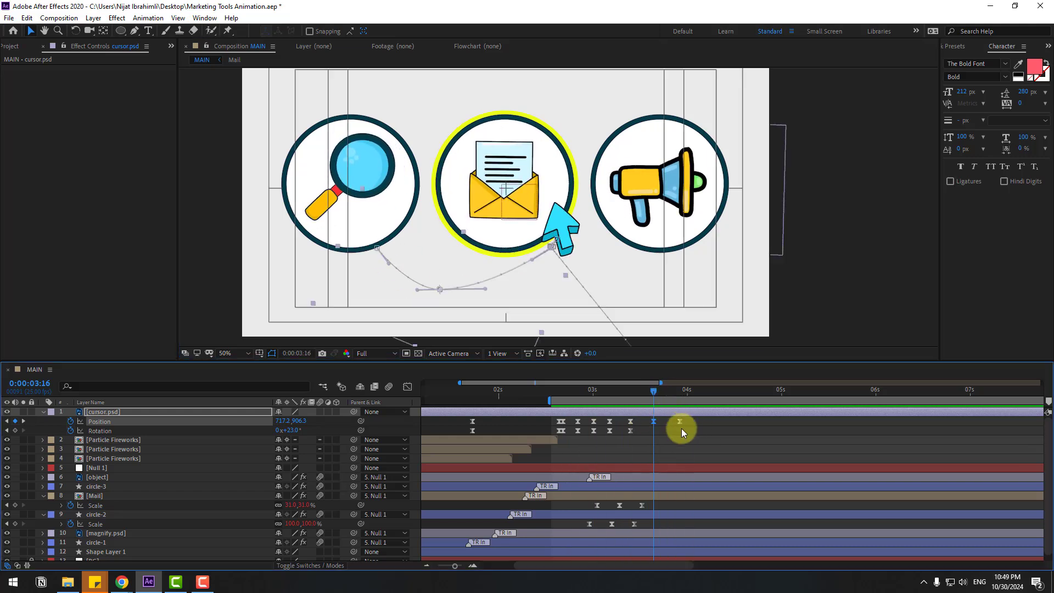
pyautogui.click(664, 434)
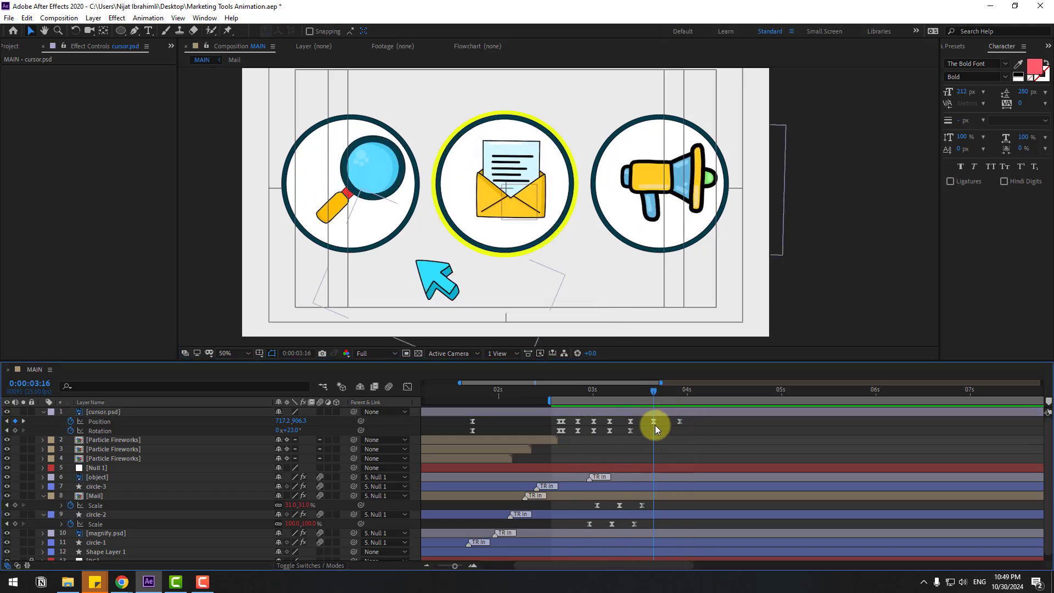
pyautogui.moveTo(623, 426); pyautogui.dragTo(670, 433)
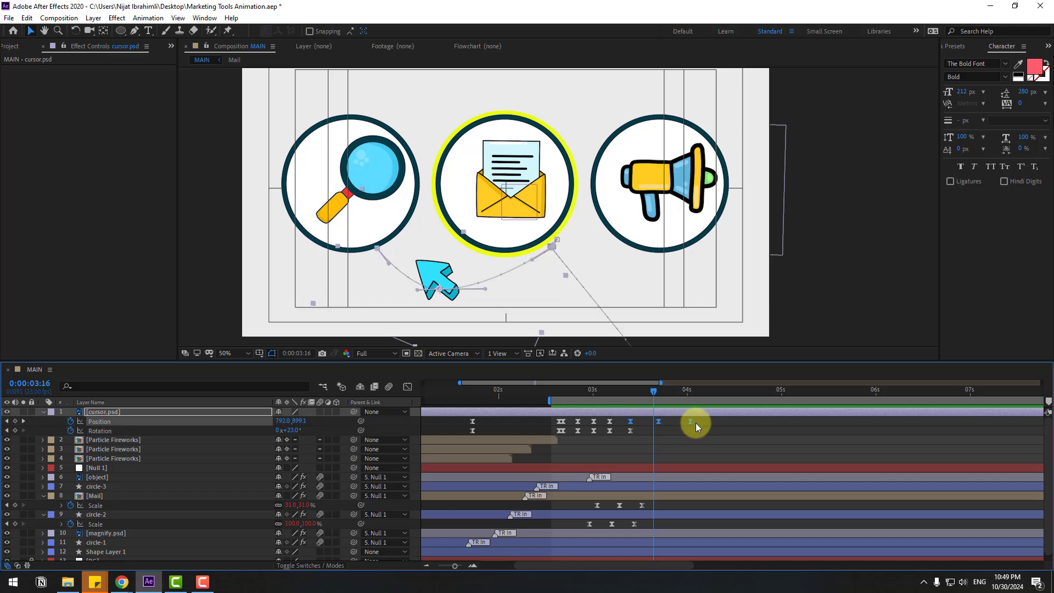
# Step: Rotate the cursor to point left mid-travel and upright on reaching the magnifier at 4:04
pyautogui.press('space')
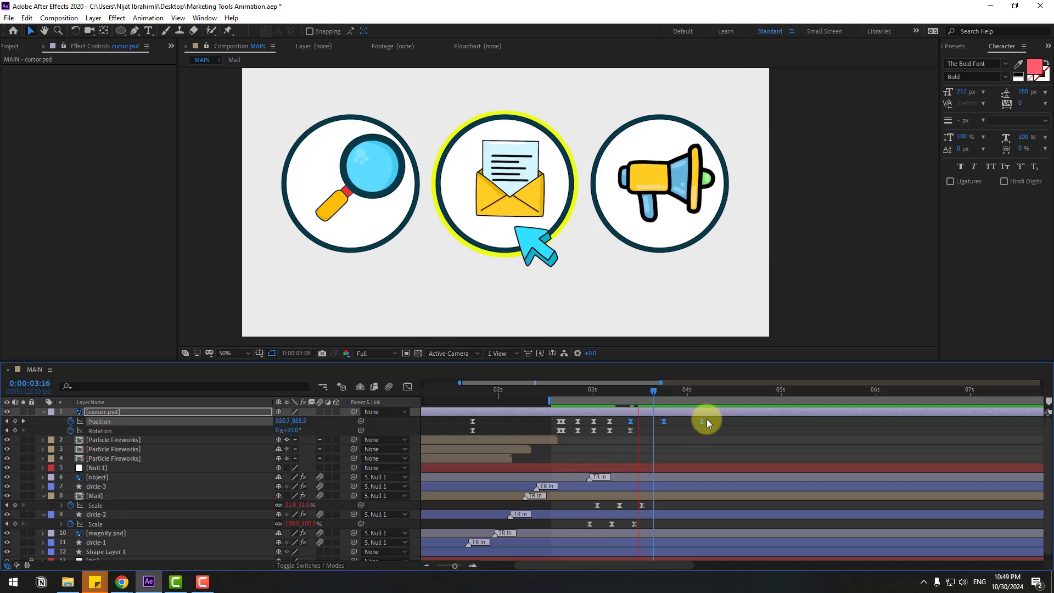
pyautogui.moveTo(638, 394); pyautogui.dragTo(664, 394)
pyautogui.moveTo(297, 432); pyautogui.dragTo(278, 434)
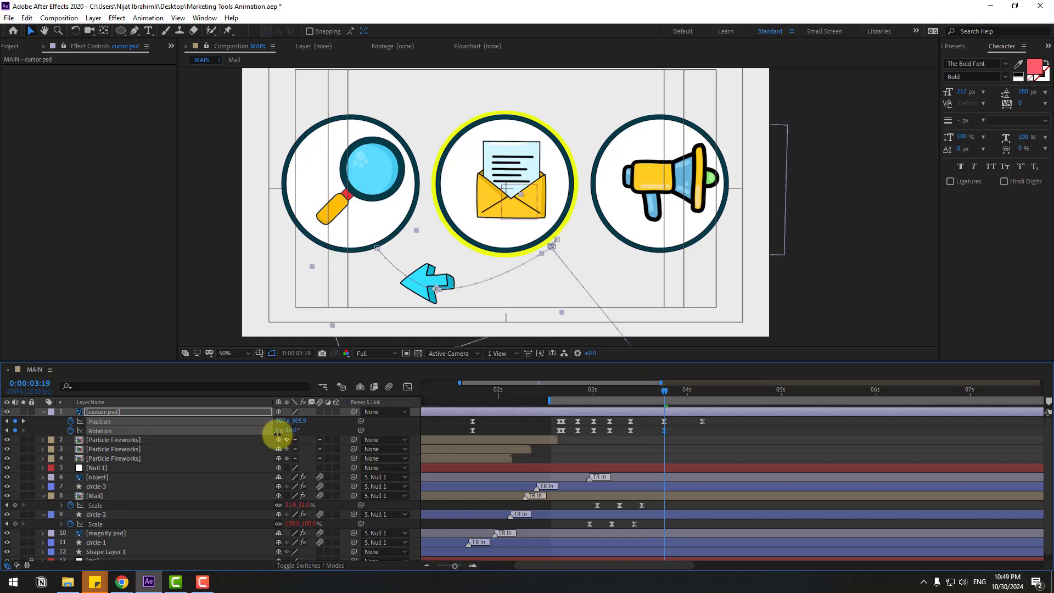
pyautogui.moveTo(614, 394); pyautogui.dragTo(703, 395)
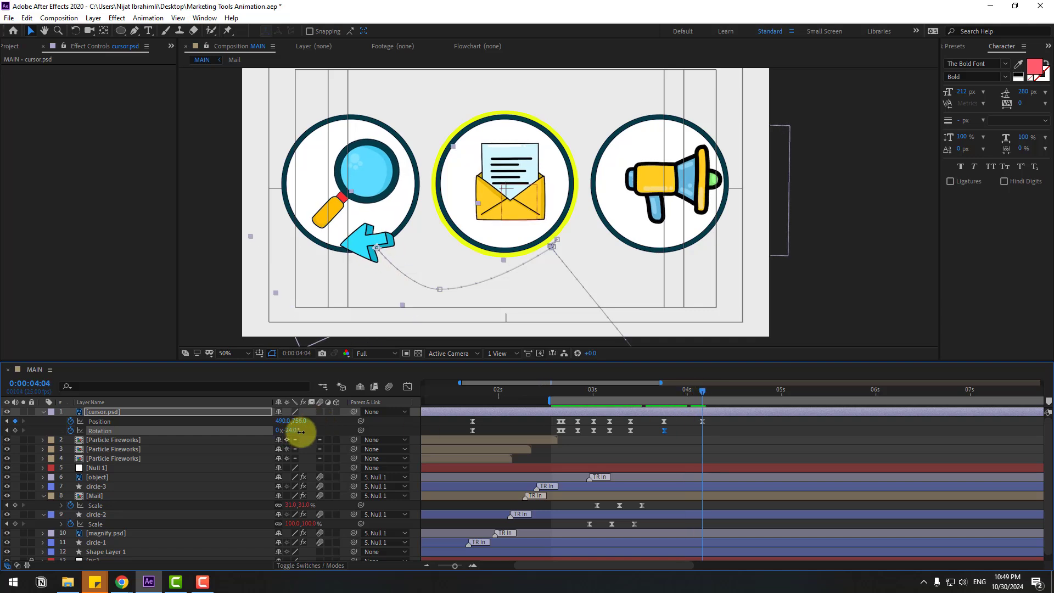
pyautogui.moveTo(302, 432); pyautogui.dragTo(326, 431)
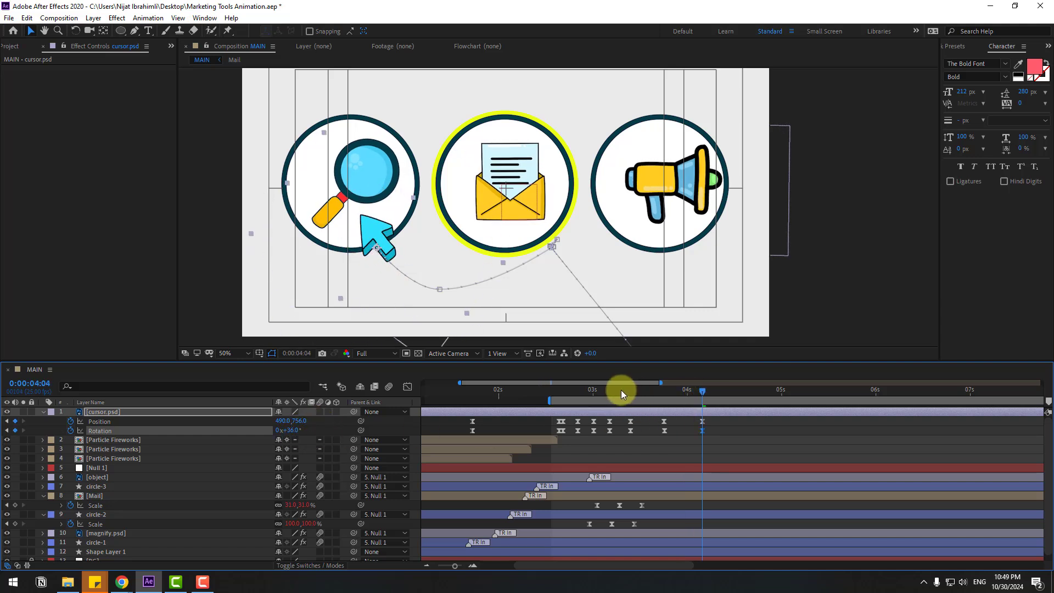
pyautogui.moveTo(621, 391); pyautogui.dragTo(714, 380)
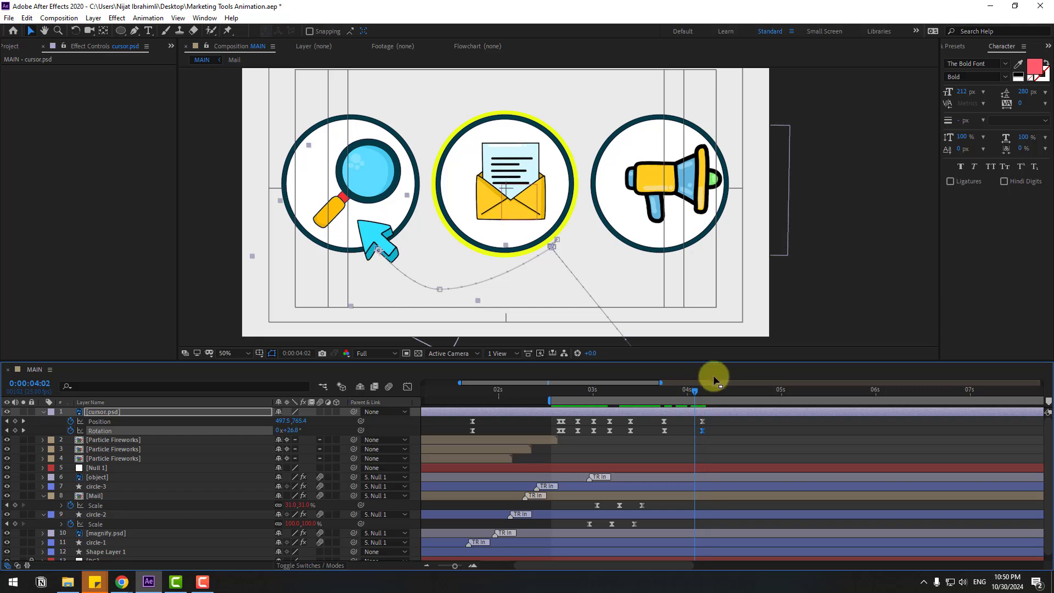
pyautogui.press('space')
pyautogui.press('space')
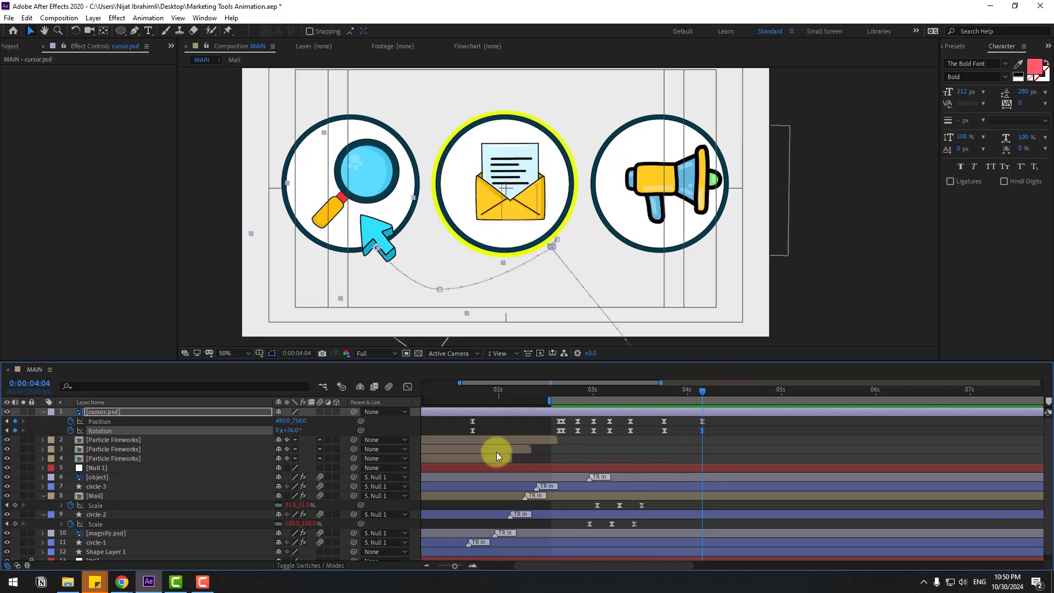
pyautogui.press('pagedown')
pyautogui.press('pagedown')
pyautogui.press('pagedown')
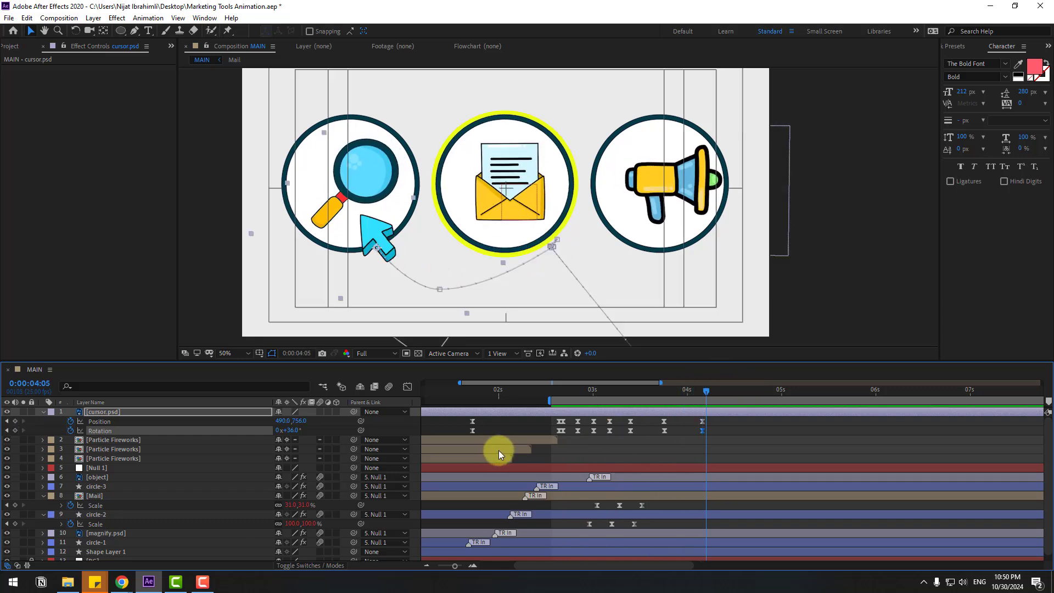
# Step: Push the cursor up-right and tilt it at 4:07, then bring it down nearly upright at 4:10
pyautogui.scroll(2, 367, 262)
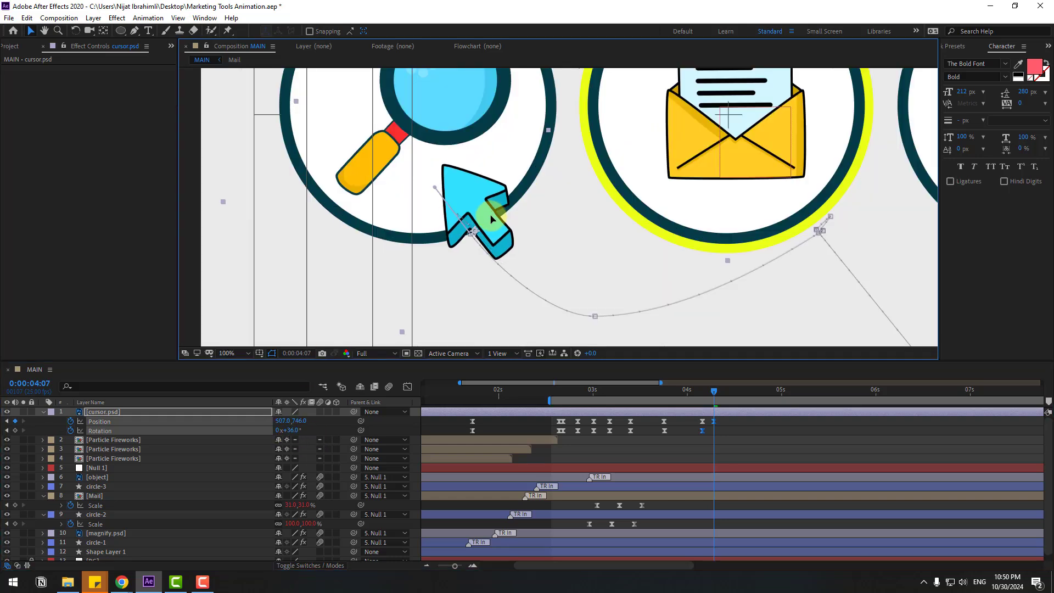
pyautogui.moveTo(474, 231); pyautogui.dragTo(499, 213)
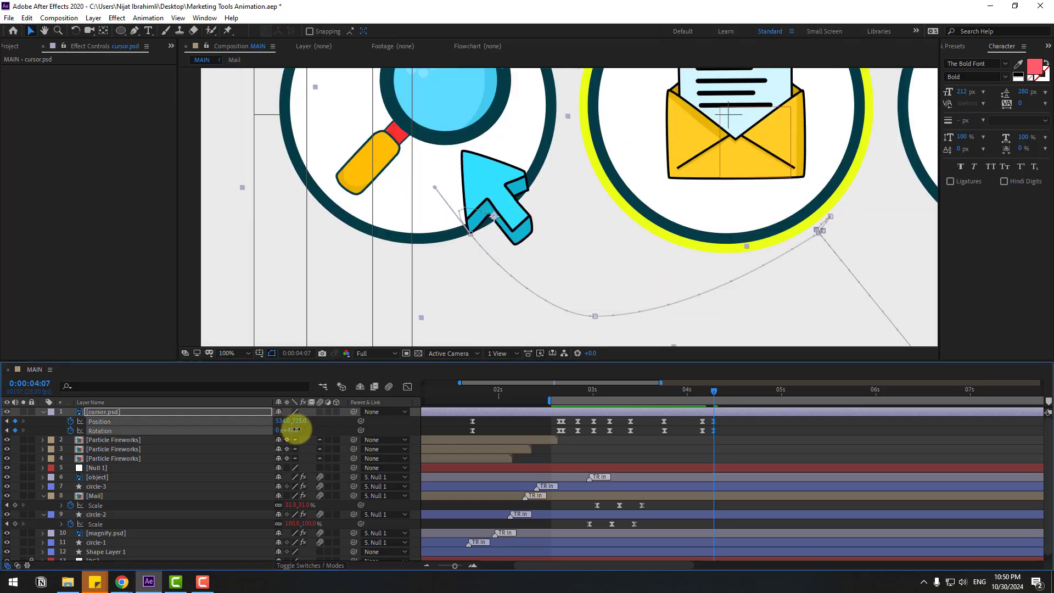
pyautogui.moveTo(294, 430); pyautogui.dragTo(305, 429)
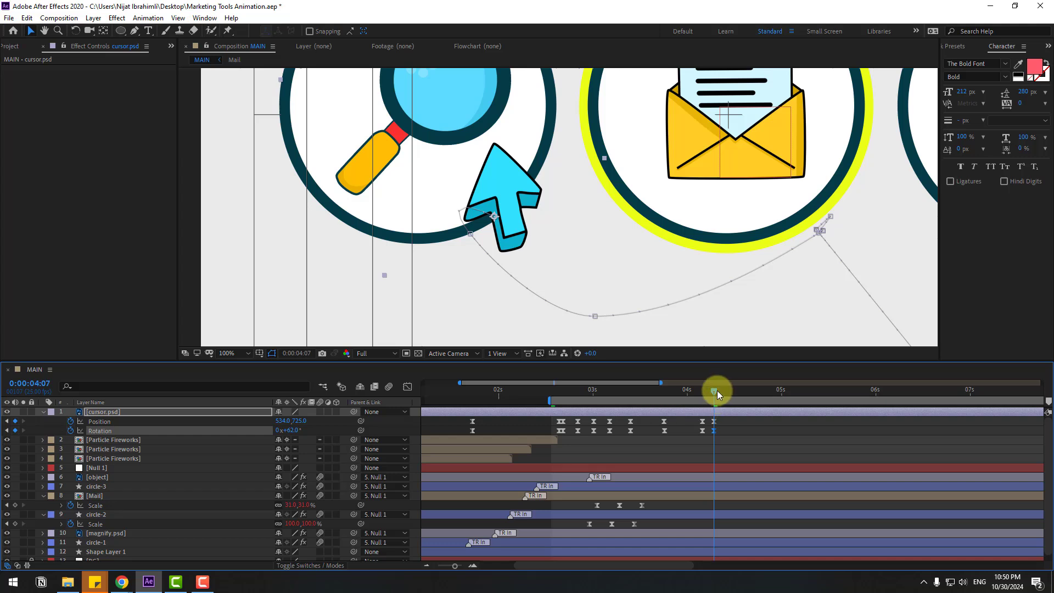
pyautogui.press('pagedown')
pyautogui.press('pagedown')
pyautogui.press('pagedown')
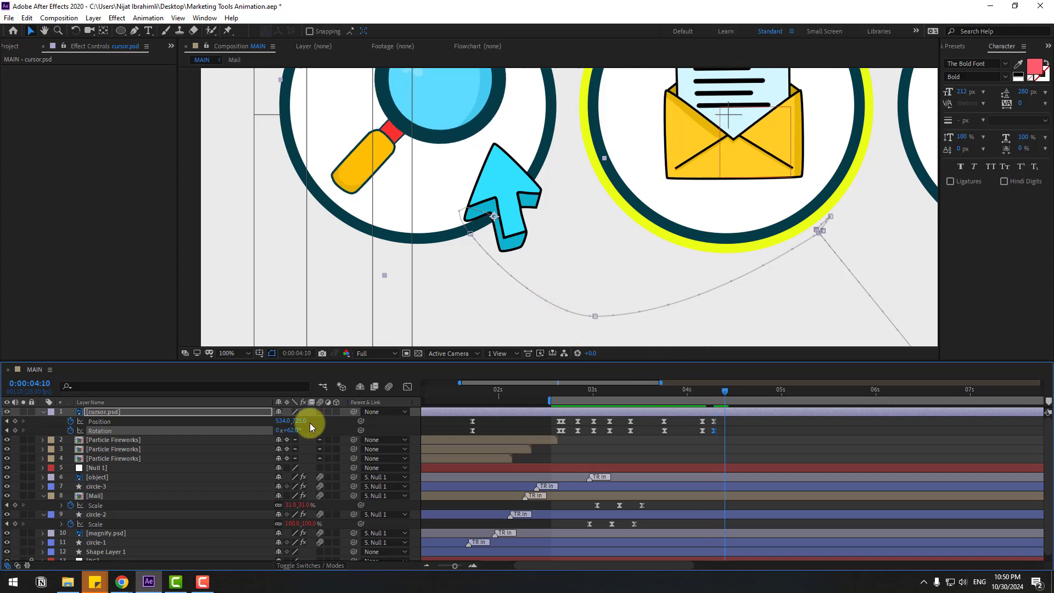
pyautogui.moveTo(287, 431); pyautogui.dragTo(267, 439)
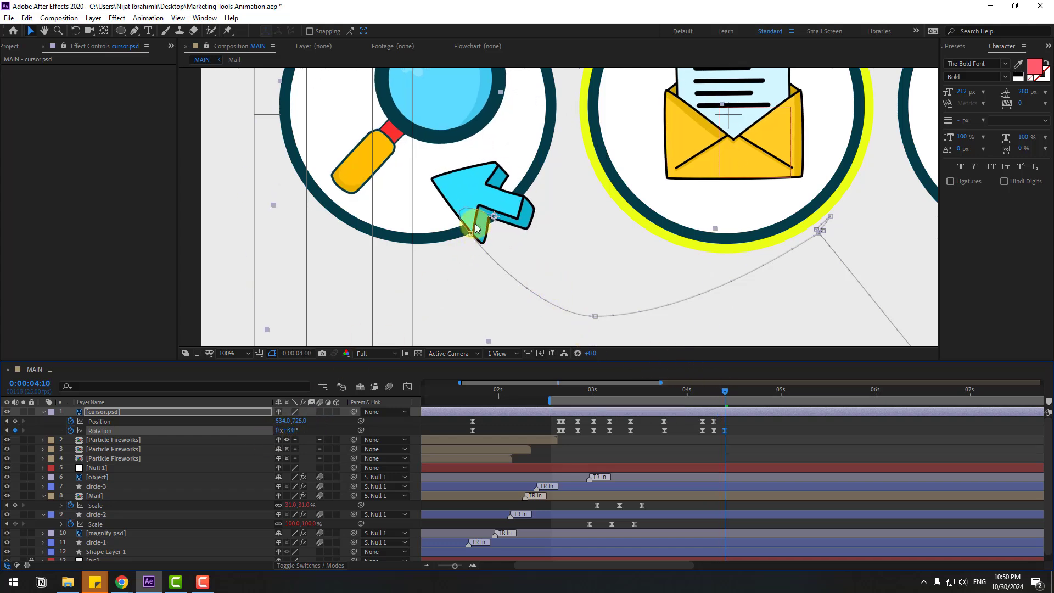
pyautogui.moveTo(480, 194); pyautogui.dragTo(474, 210)
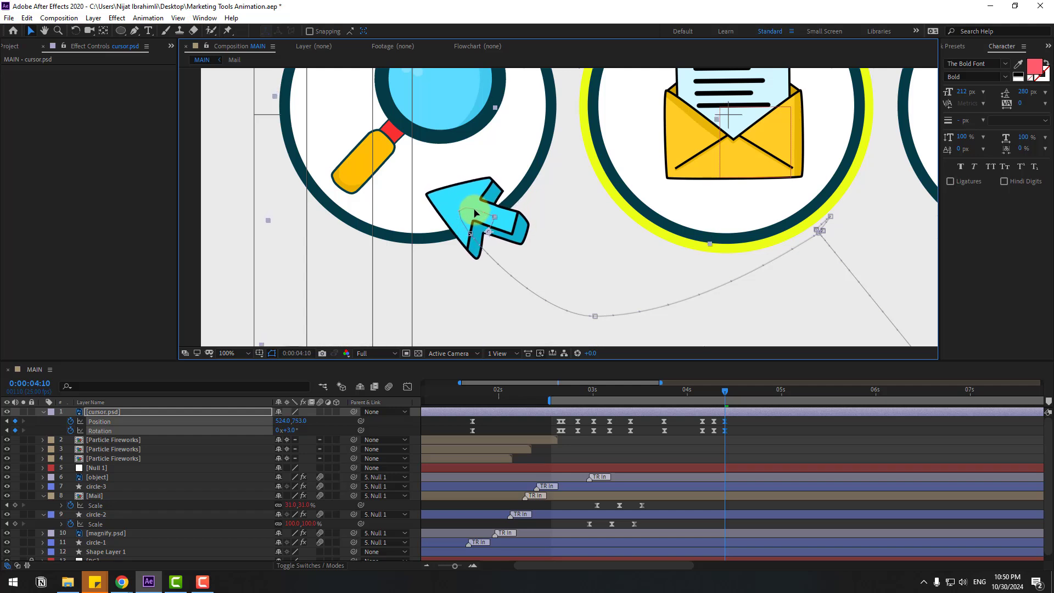
# Step: Tilt and nudge the cursor slightly up-right at 4:13, and start the work area near 4:05
pyautogui.press('pagedown')
pyautogui.press('pagedown')
pyautogui.press('pagedown')
pyautogui.moveTo(293, 431)
pyautogui.mouseDown()
pyautogui.moveTo(308, 433)
pyautogui.moveTo(281, 432)
pyautogui.mouseUp()
pyautogui.press('pagedown')
pyautogui.press('pagedown')
pyautogui.press('pagedown')
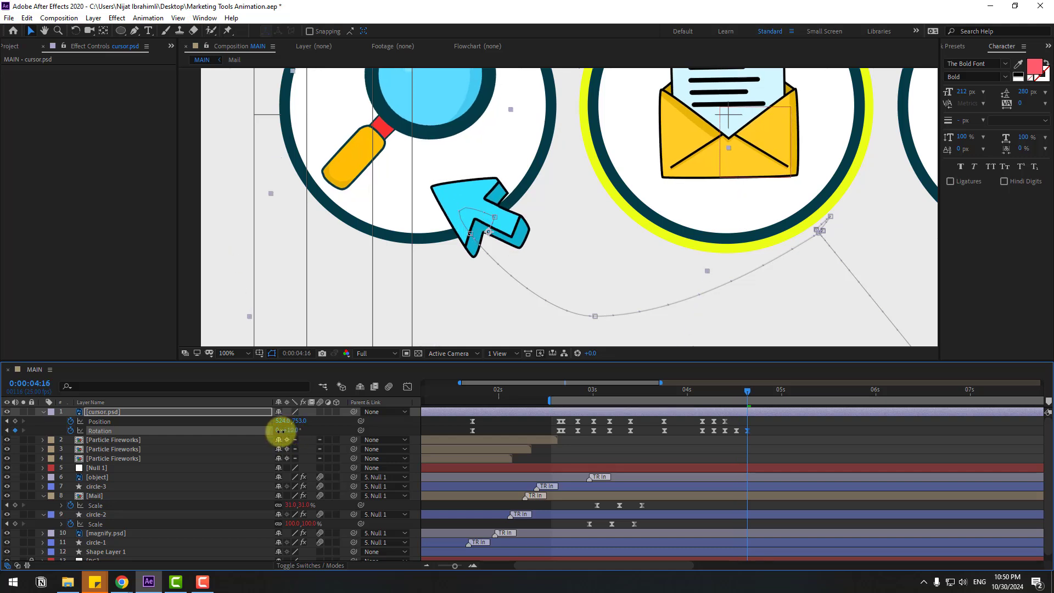
pyautogui.click(737, 391)
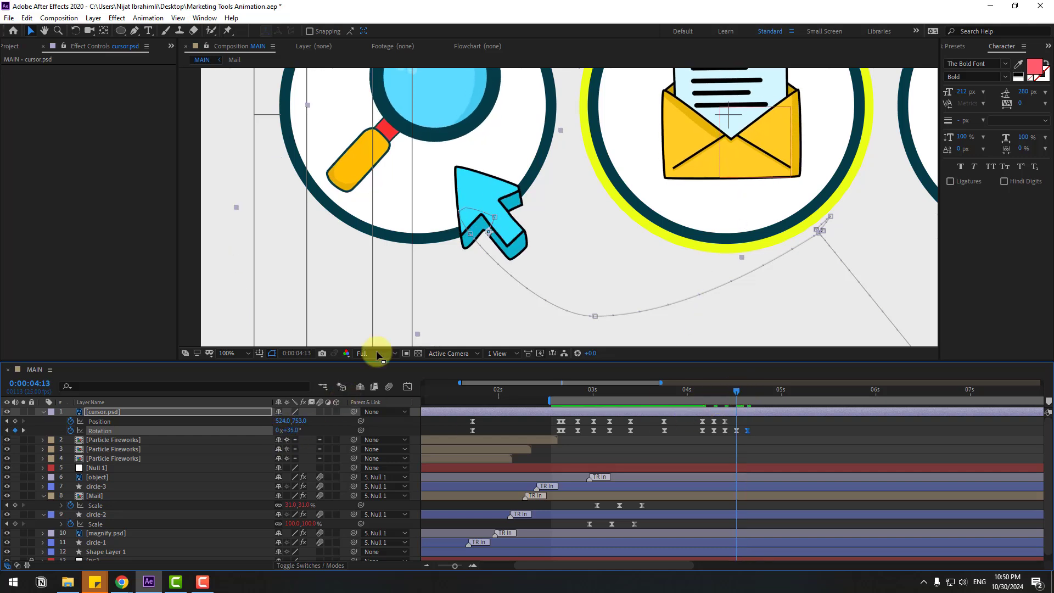
pyautogui.moveTo(500, 204); pyautogui.dragTo(503, 200)
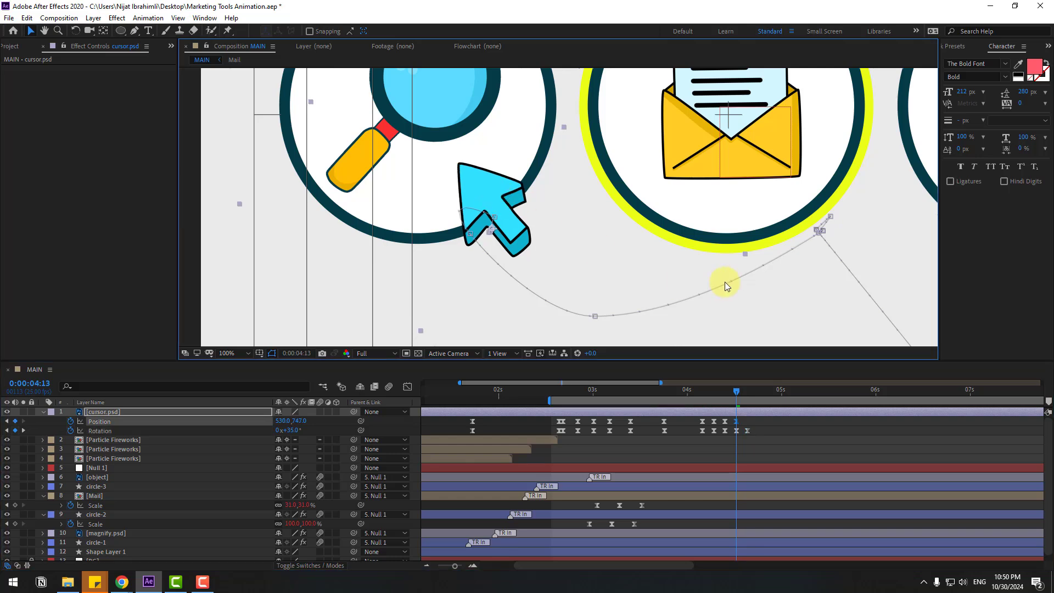
pyautogui.moveTo(548, 399); pyautogui.dragTo(693, 399)
# Step: Zoom the view out to 50% and preview the cursor's click on the magnifier
pyautogui.press(',')
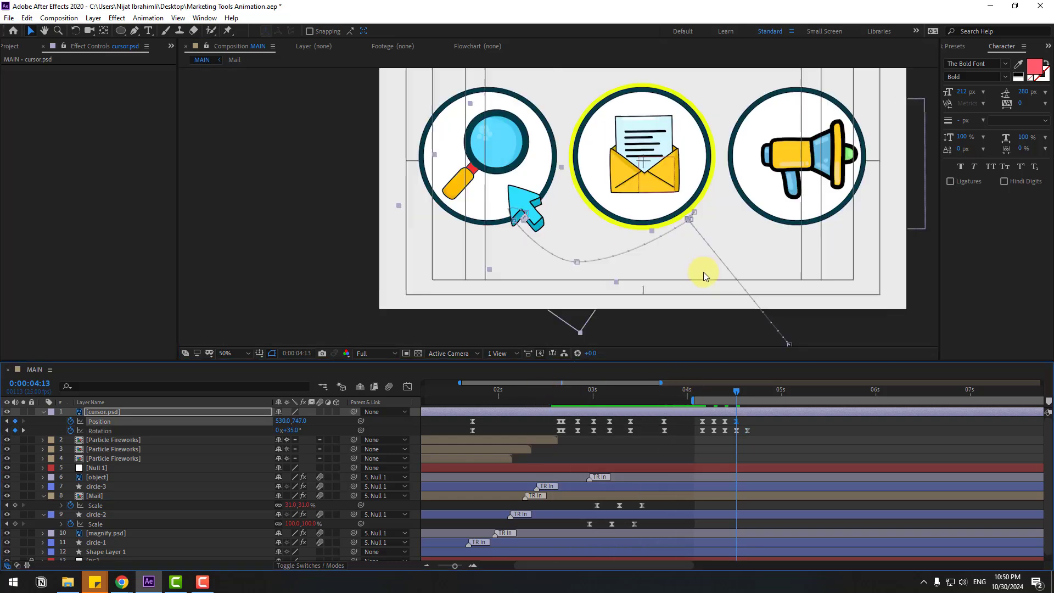
pyautogui.press('space')
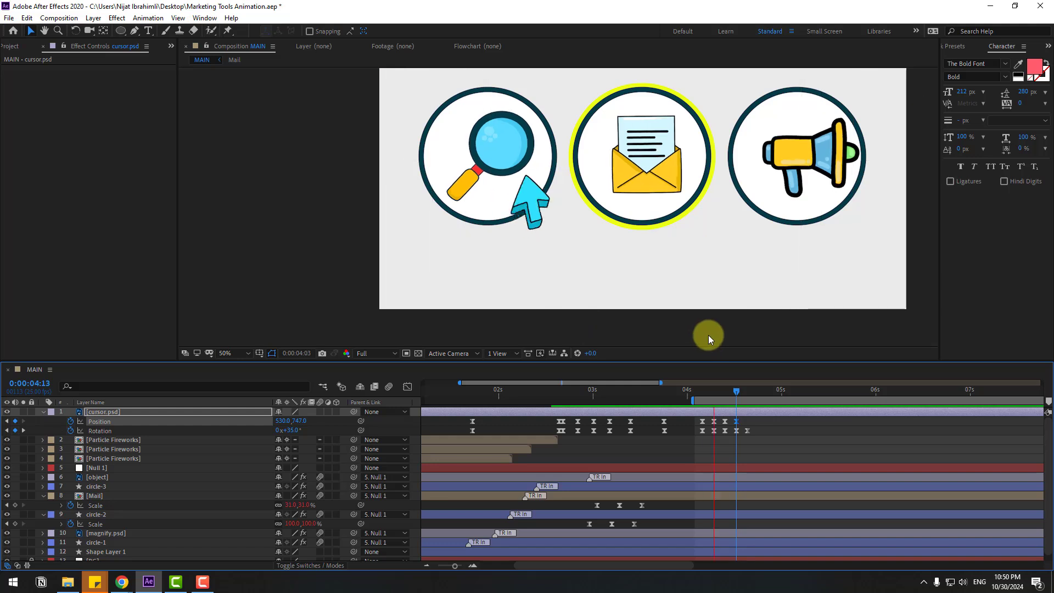
pyautogui.press('space')
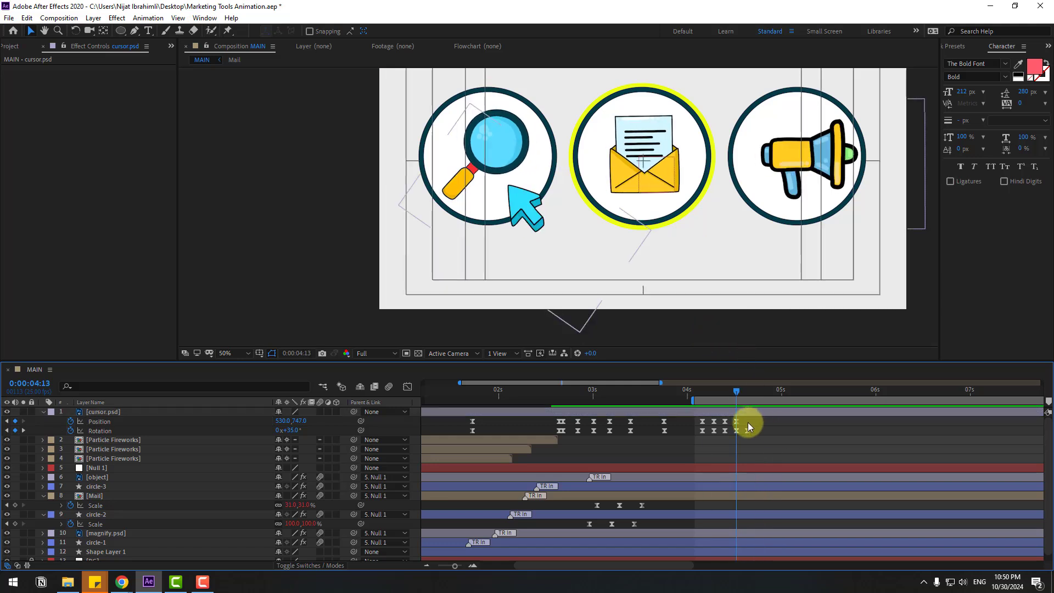
# Step: Set the cursor's Position keyframes to Linear spatial interpolation
pyautogui.moveTo(745, 423); pyautogui.dragTo(689, 425)
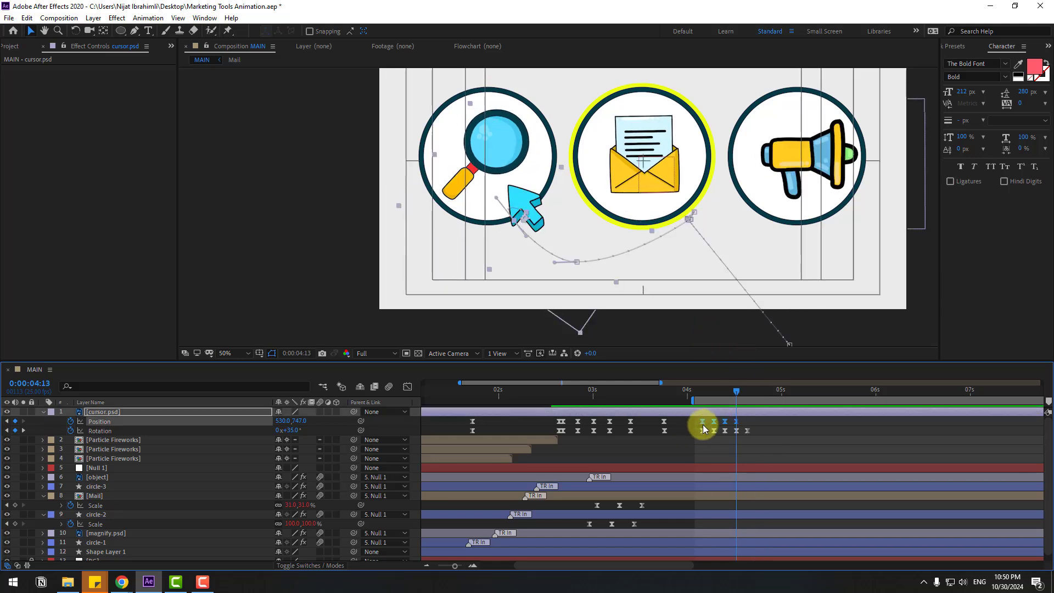
pyautogui.rightClick(702, 422)
pyautogui.click(747, 523)
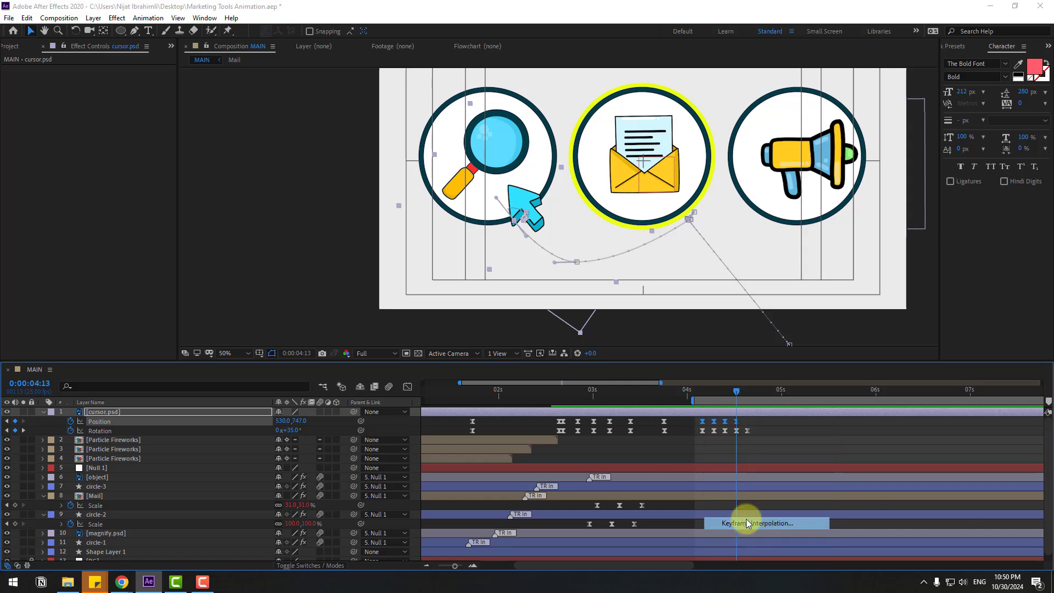
pyautogui.click(545, 275)
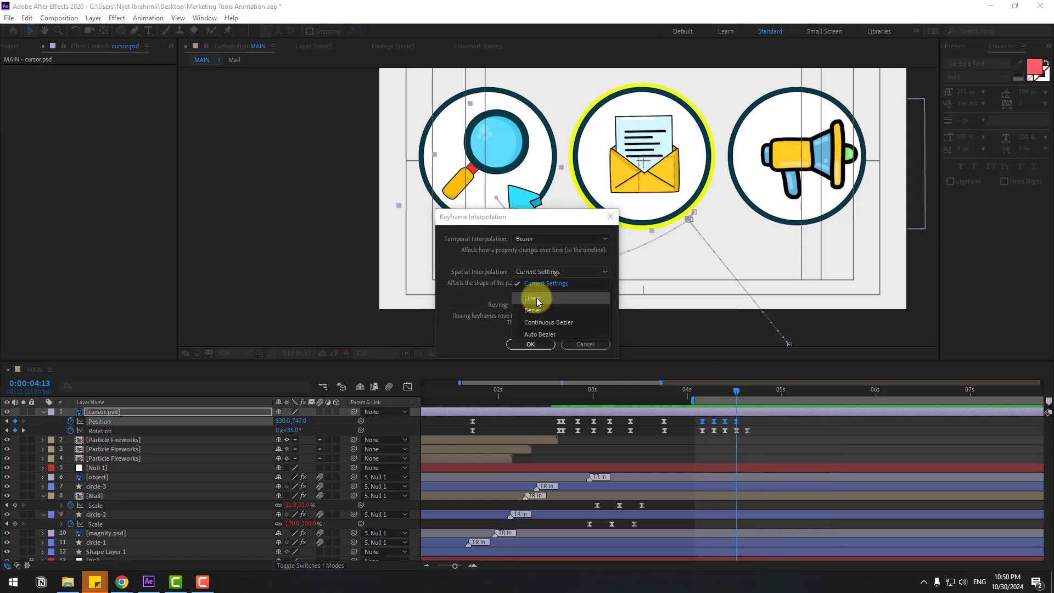
pyautogui.click(536, 297)
pyautogui.click(540, 341)
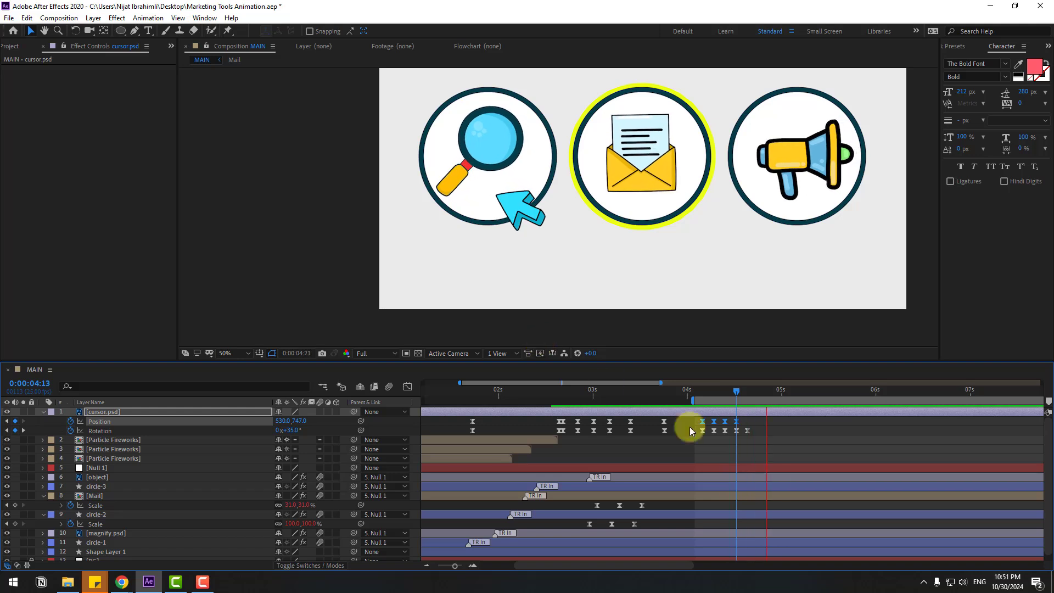
pyautogui.moveTo(758, 427)
pyautogui.mouseDown()
pyautogui.moveTo(699, 432)
pyautogui.moveTo(789, 433)
pyautogui.moveTo(777, 430)
pyautogui.mouseUp()
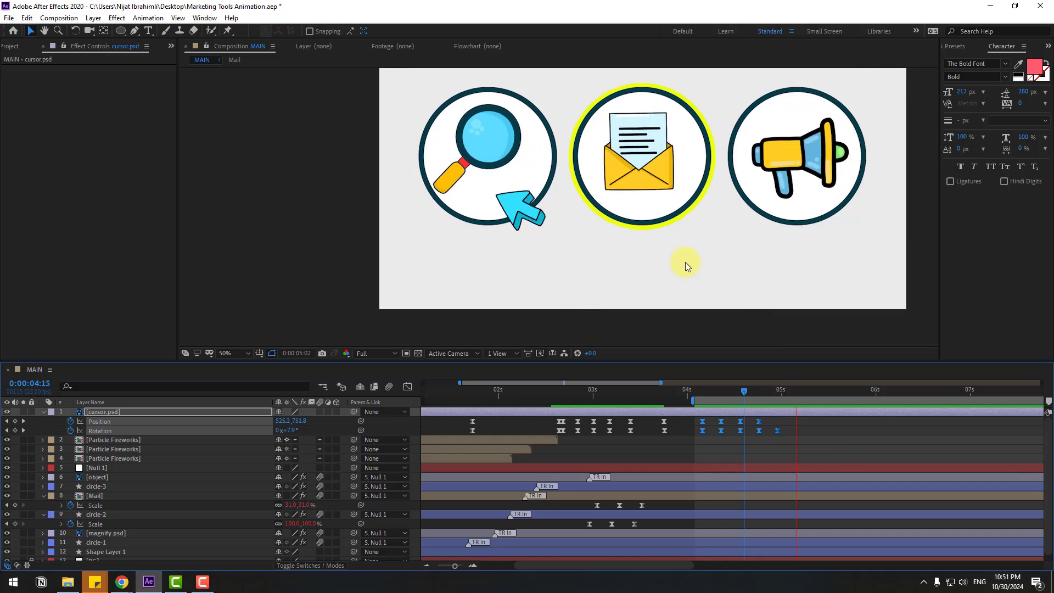
# Step: Key the cursor's position at 4:24, move it onto the megaphone, and lower it below the envelope at 5:10
pyautogui.press(',')
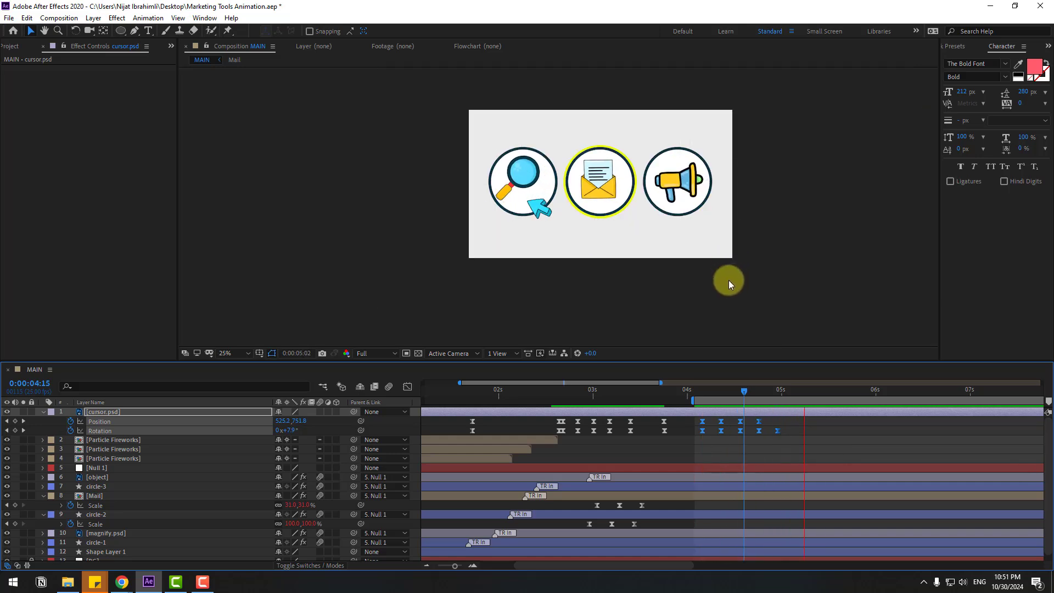
pyautogui.press('.')
pyautogui.click(771, 391)
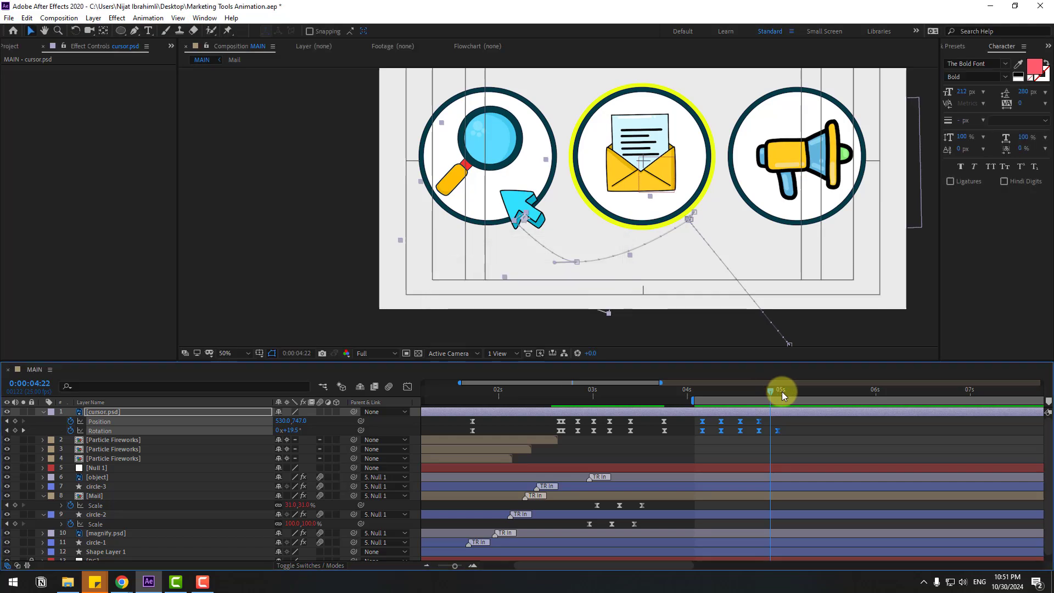
pyautogui.moveTo(778, 391); pyautogui.dragTo(873, 397)
pyautogui.click(808, 435)
pyautogui.press('pageup')
pyautogui.click(15, 421)
pyautogui.moveTo(510, 207); pyautogui.dragTo(859, 326)
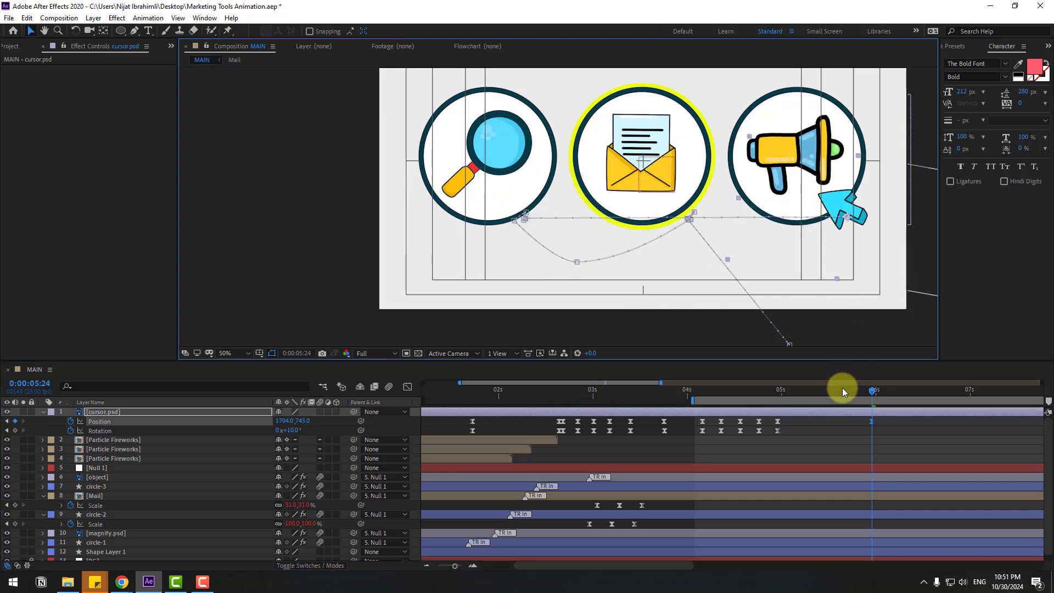
pyautogui.moveTo(843, 389); pyautogui.dragTo(818, 391)
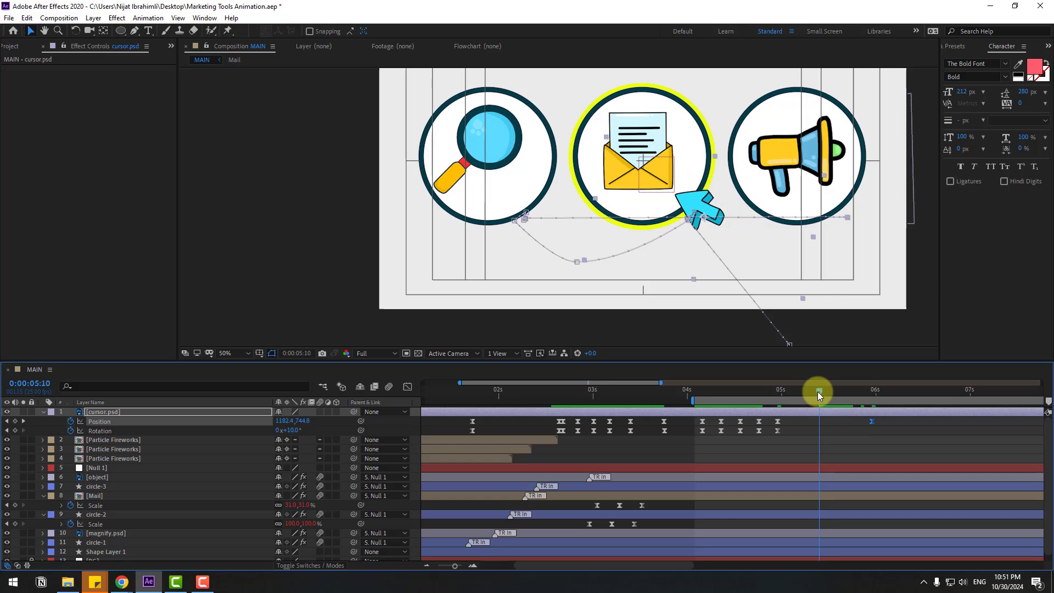
pyautogui.moveTo(717, 229); pyautogui.dragTo(722, 317)
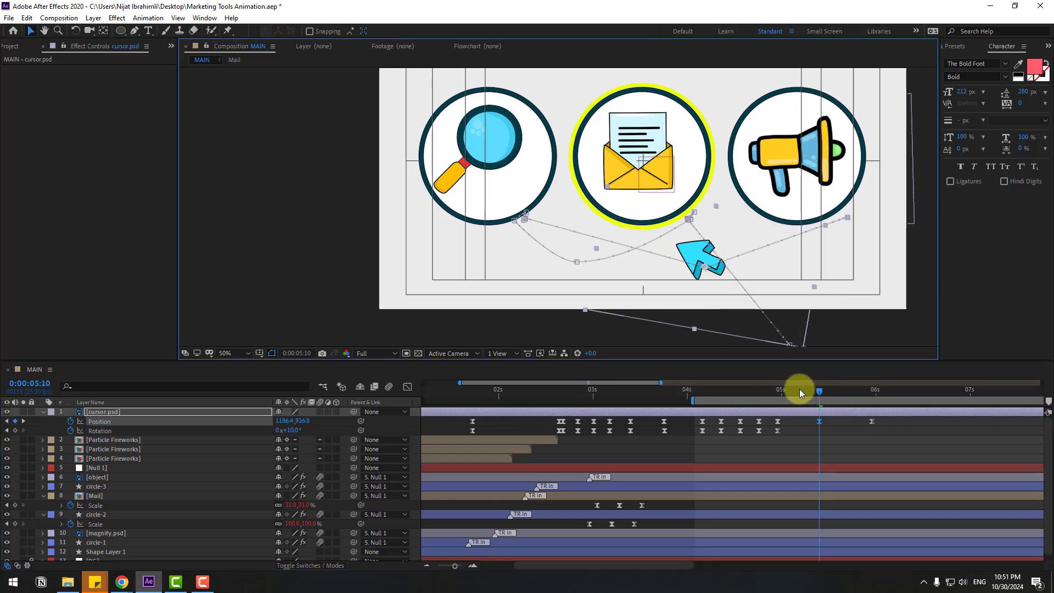
# Step: Rotate the cursor to 145° at 4:24 and back to 40° at 5:24, then preview
pyautogui.moveTo(799, 389)
pyautogui.mouseDown()
pyautogui.moveTo(780, 391)
pyautogui.moveTo(820, 393)
pyautogui.mouseUp()
pyautogui.click(322, 424)
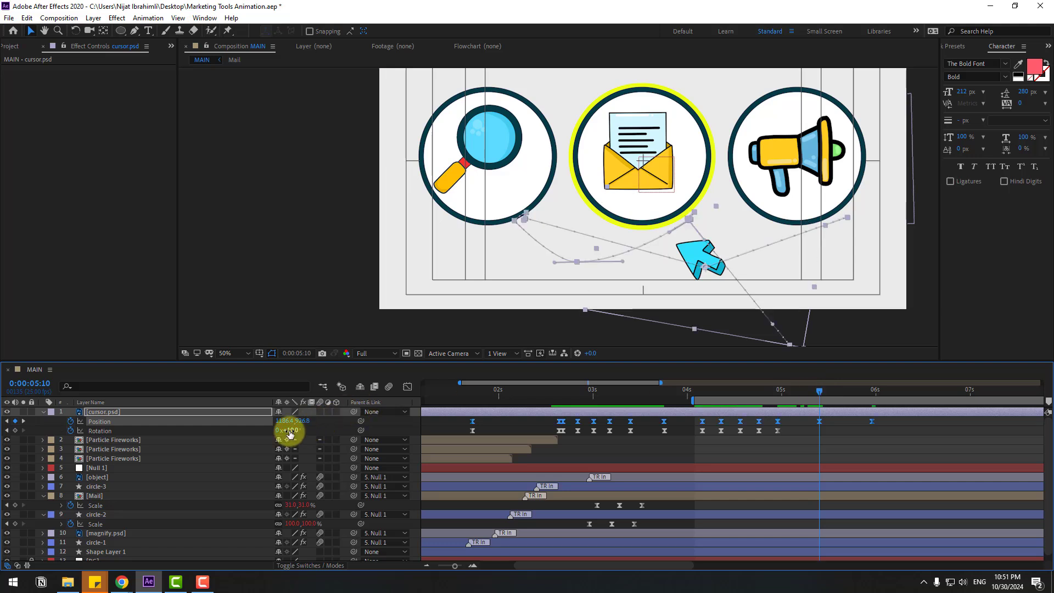
pyautogui.moveTo(284, 430); pyautogui.dragTo(357, 426)
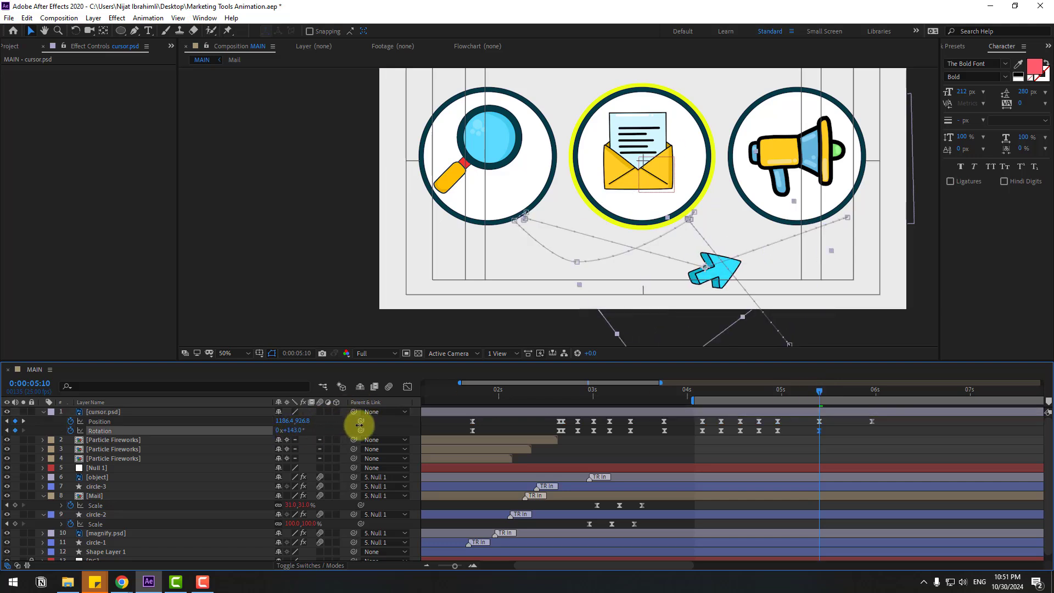
pyautogui.press('space')
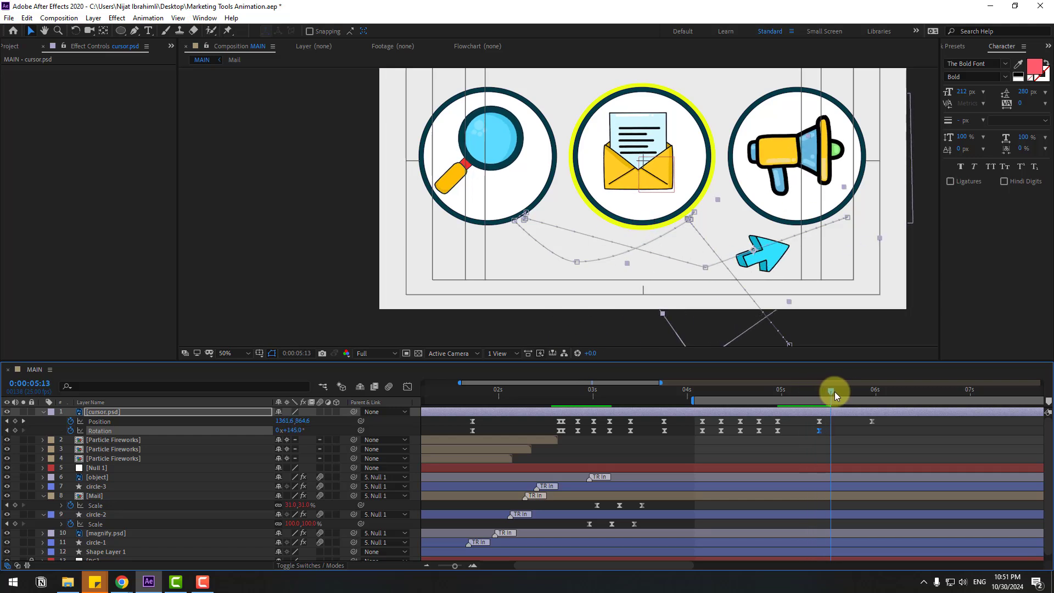
pyautogui.moveTo(809, 390); pyautogui.dragTo(874, 391)
pyautogui.moveTo(297, 430); pyautogui.dragTo(252, 436)
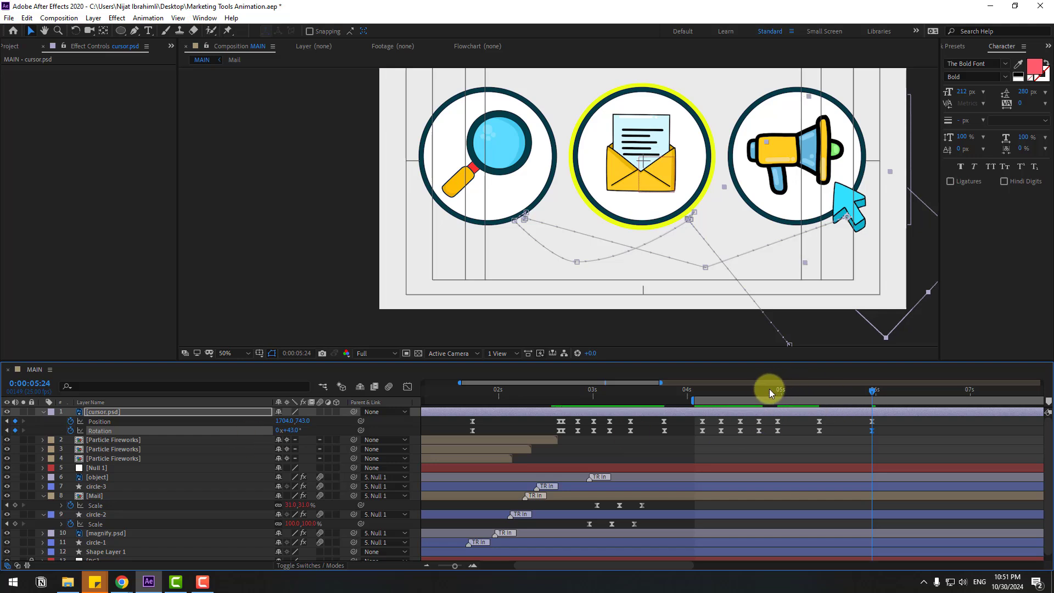
pyautogui.moveTo(770, 393); pyautogui.dragTo(860, 391)
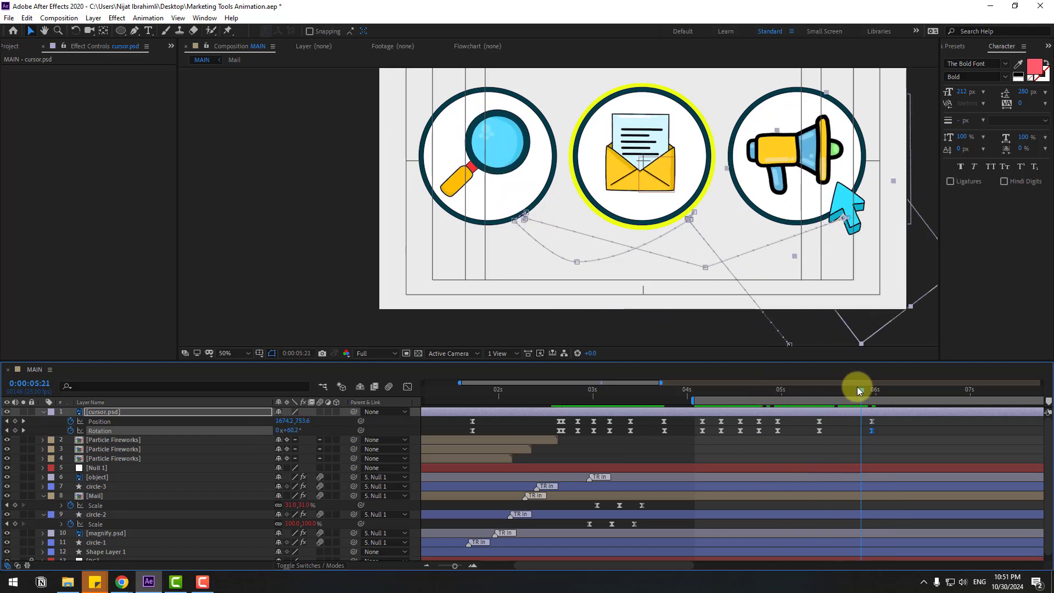
pyautogui.press('space')
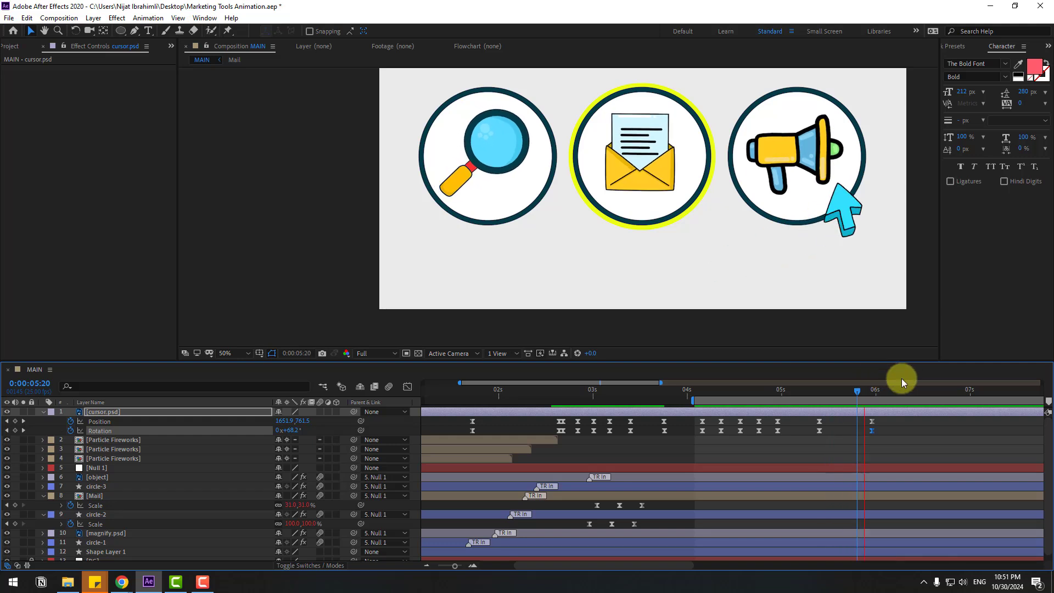
pyautogui.click(819, 393)
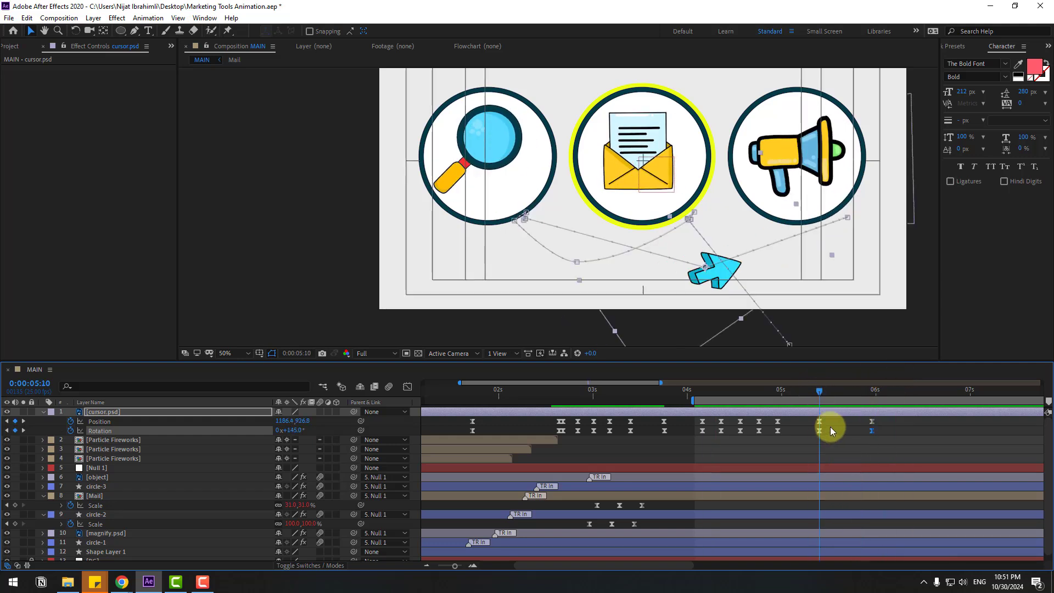
# Step: Curve the motion path's 5:10 vertex with the Convert Vertex Tool and preview the smoother path
pyautogui.click(818, 421)
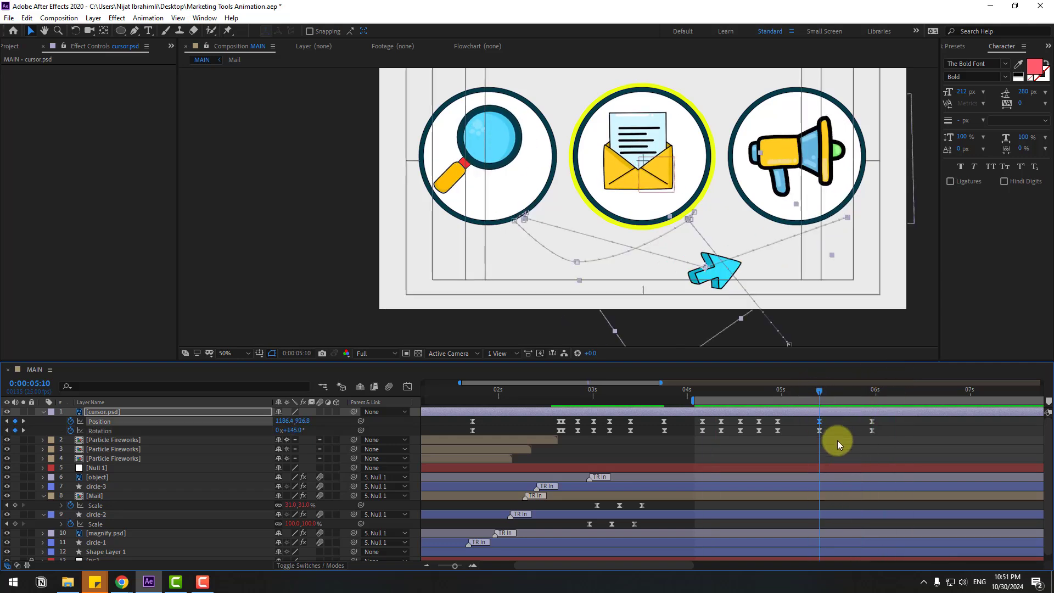
pyautogui.click(136, 30)
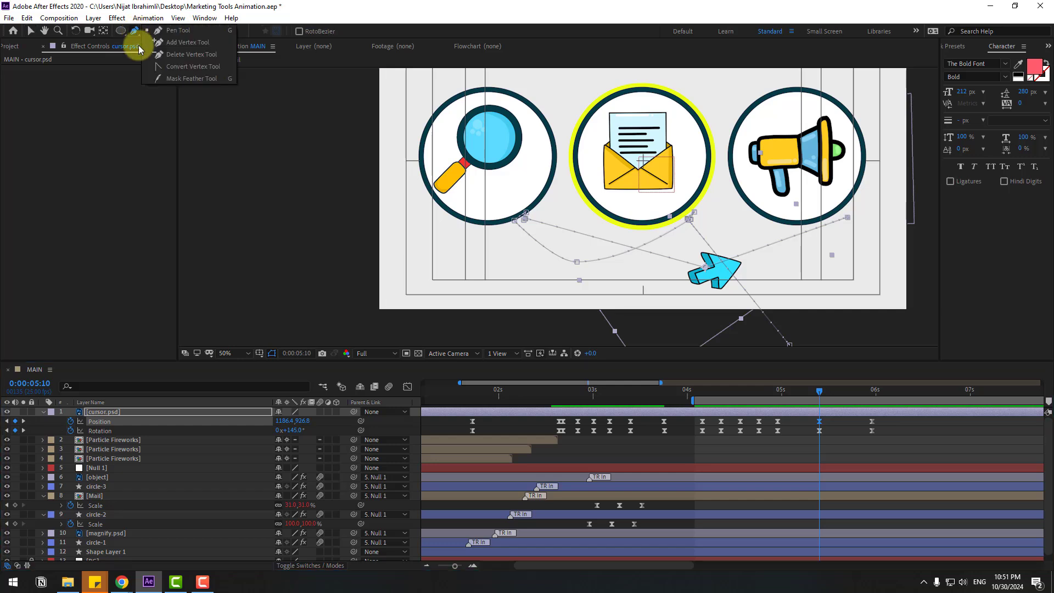
pyautogui.click(186, 66)
pyautogui.moveTo(705, 269); pyautogui.dragTo(716, 275)
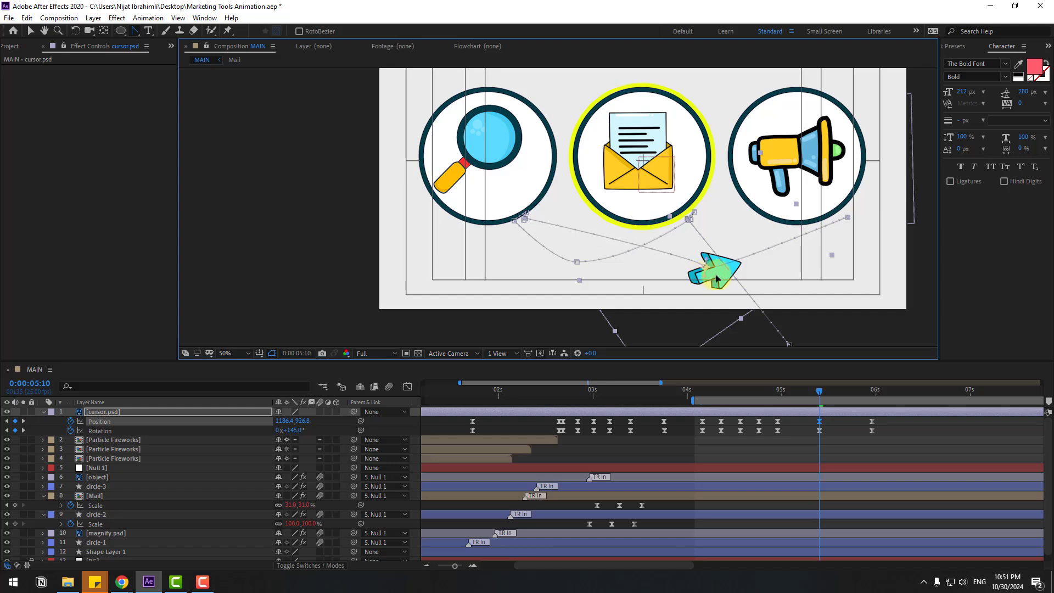
pyautogui.press('space')
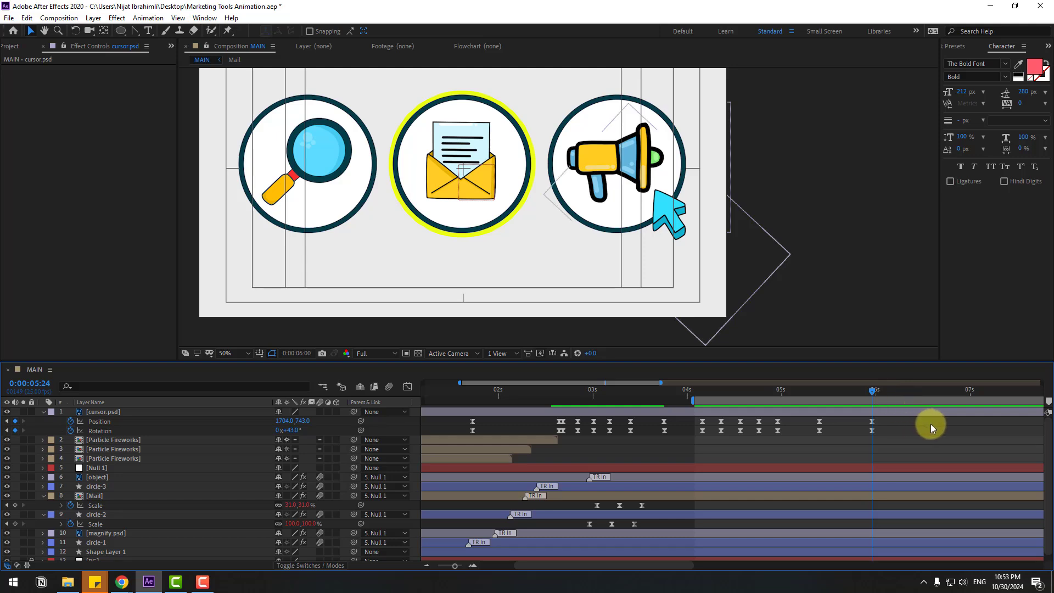
# Step: Animate a click on the megaphone: tilt at 6:03, pull up-right, then settle back to 6° at 6:06
pyautogui.press('pagedown')
pyautogui.press('pagedown')
pyautogui.press('pagedown')
pyautogui.click(297, 431)
pyautogui.press('pagedown')
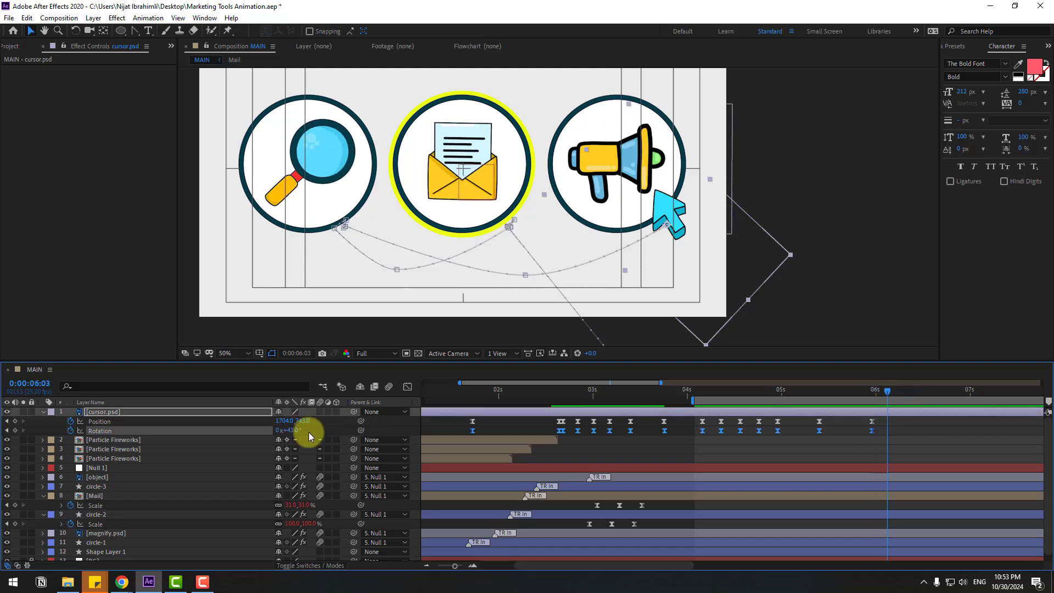
pyautogui.click(308, 432)
pyautogui.moveTo(294, 431); pyautogui.dragTo(320, 431)
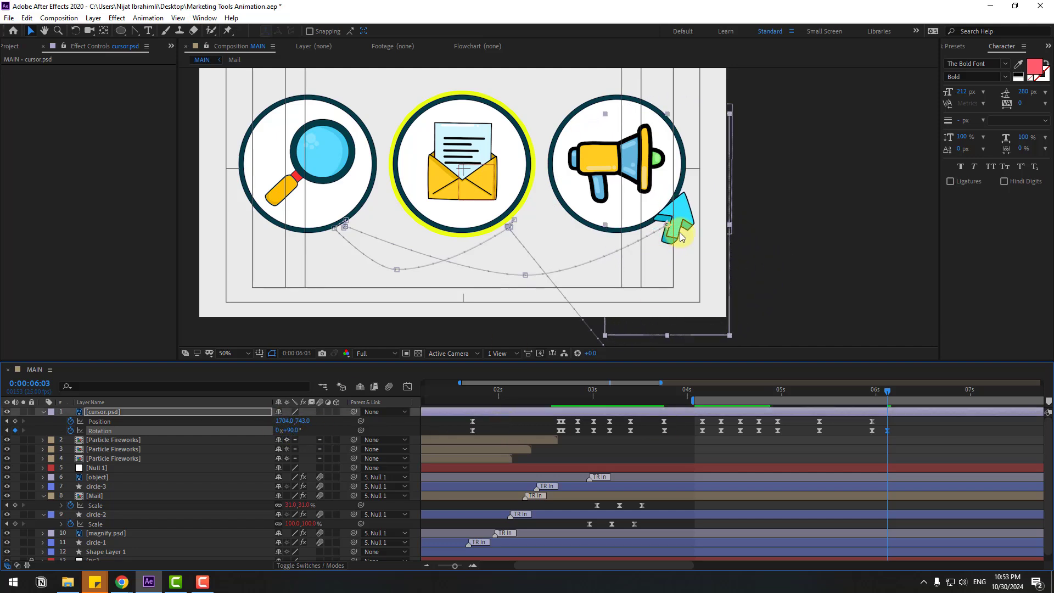
pyautogui.press('pagedown')
pyautogui.moveTo(679, 236); pyautogui.dragTo(691, 225)
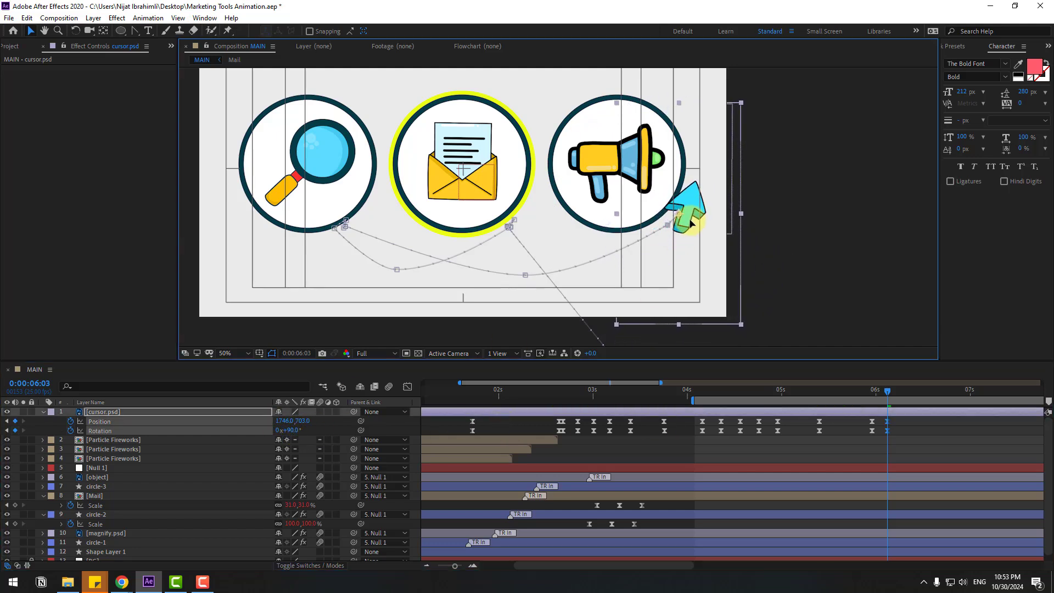
pyautogui.press('pagedown')
pyautogui.press('pagedown')
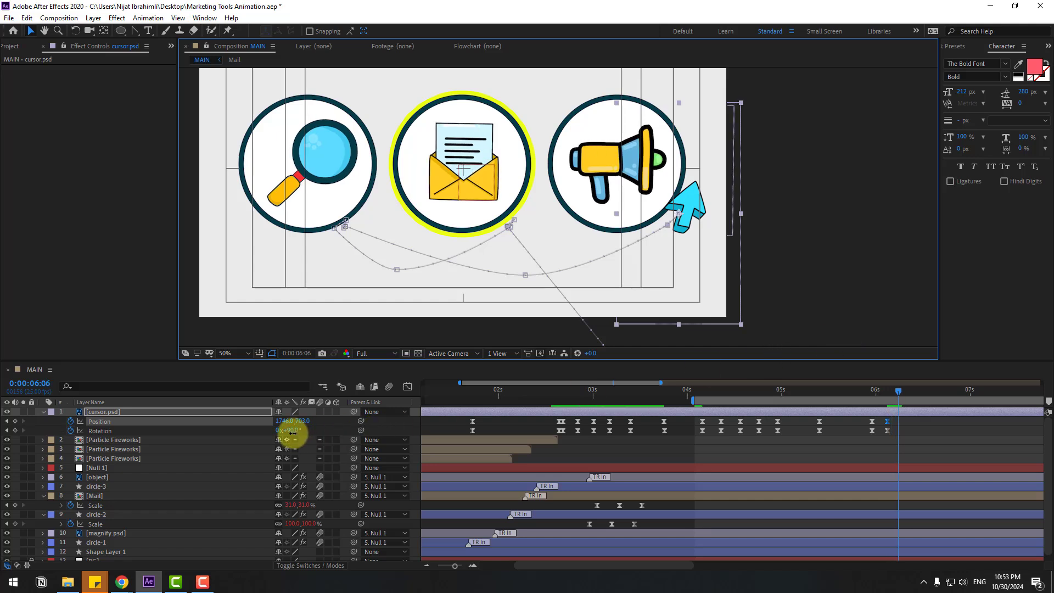
pyautogui.moveTo(294, 434); pyautogui.dragTo(256, 436)
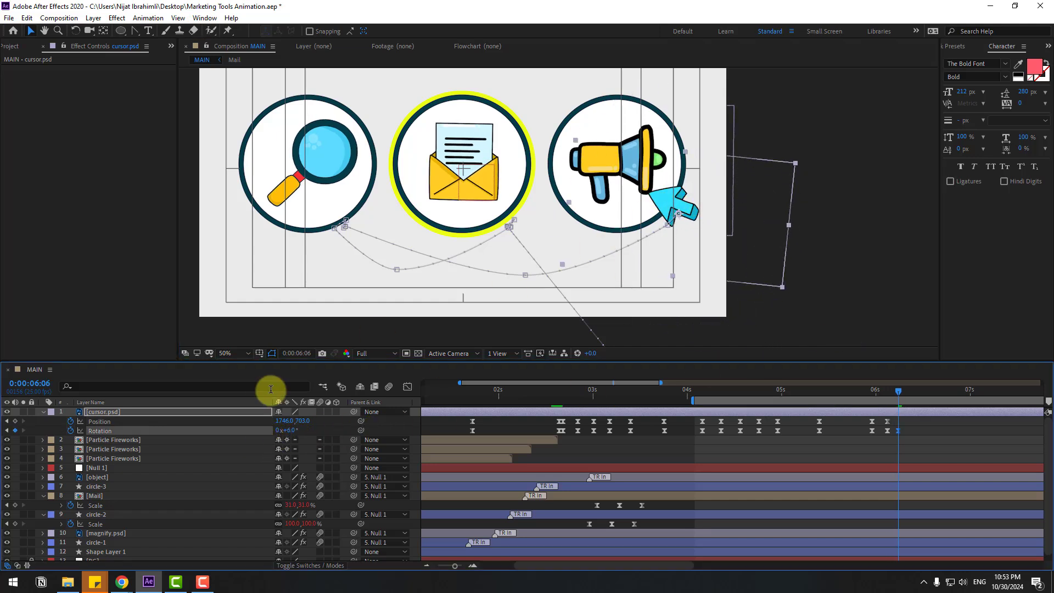
pyautogui.moveTo(666, 208); pyautogui.dragTo(664, 219)
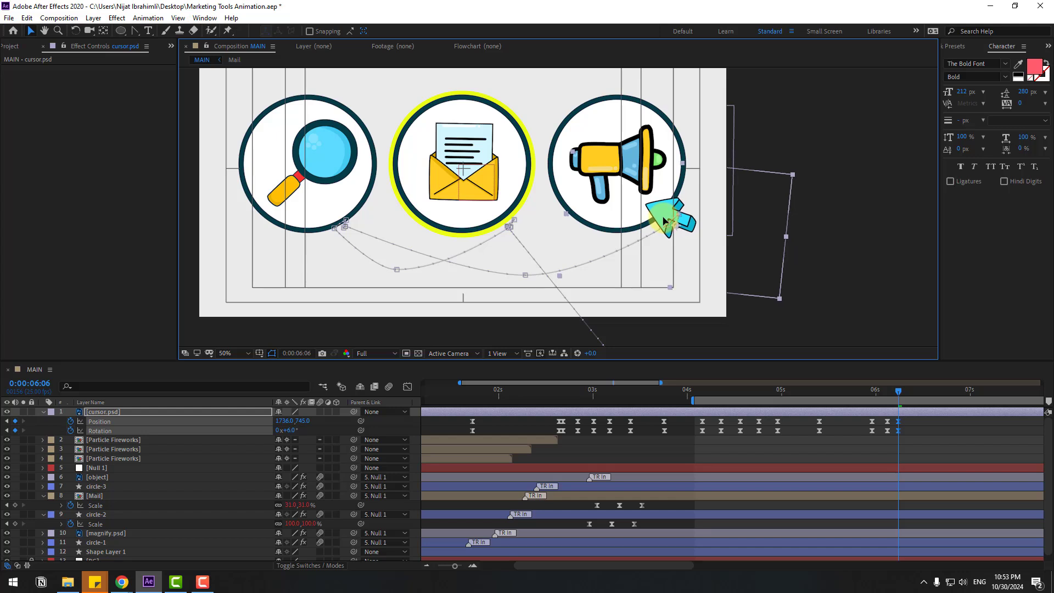
pyautogui.press('space')
# Step: Start the preview range near 6s, rotate the cursor to 38° then 9°, and nudge it lower
pyautogui.moveTo(710, 409); pyautogui.dragTo(898, 388)
pyautogui.click(952, 436)
pyautogui.press('pagedown')
pyautogui.press('pagedown')
pyautogui.press('pagedown')
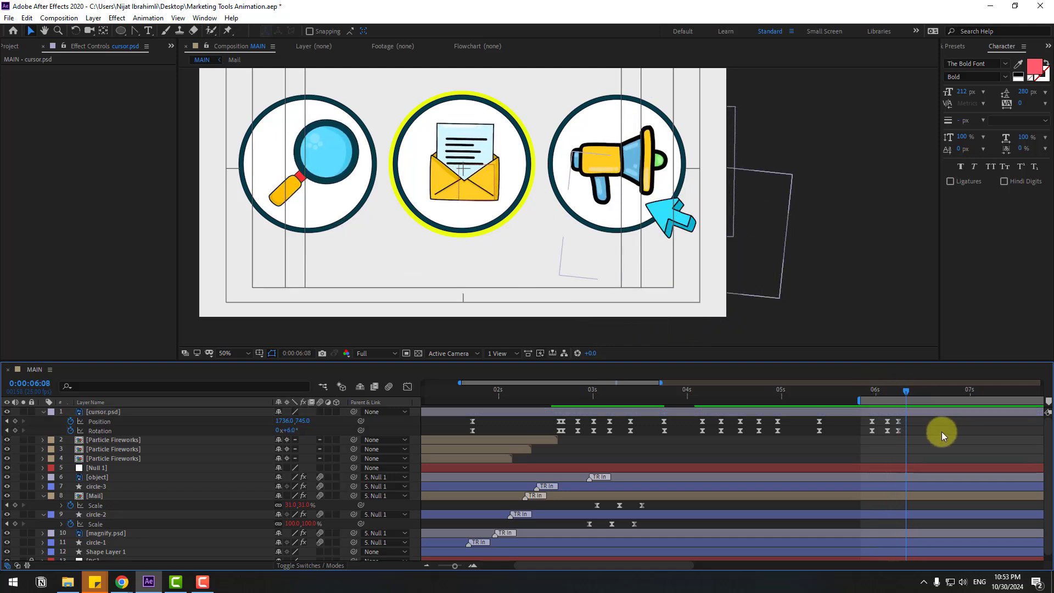
pyautogui.moveTo(299, 431); pyautogui.dragTo(308, 433)
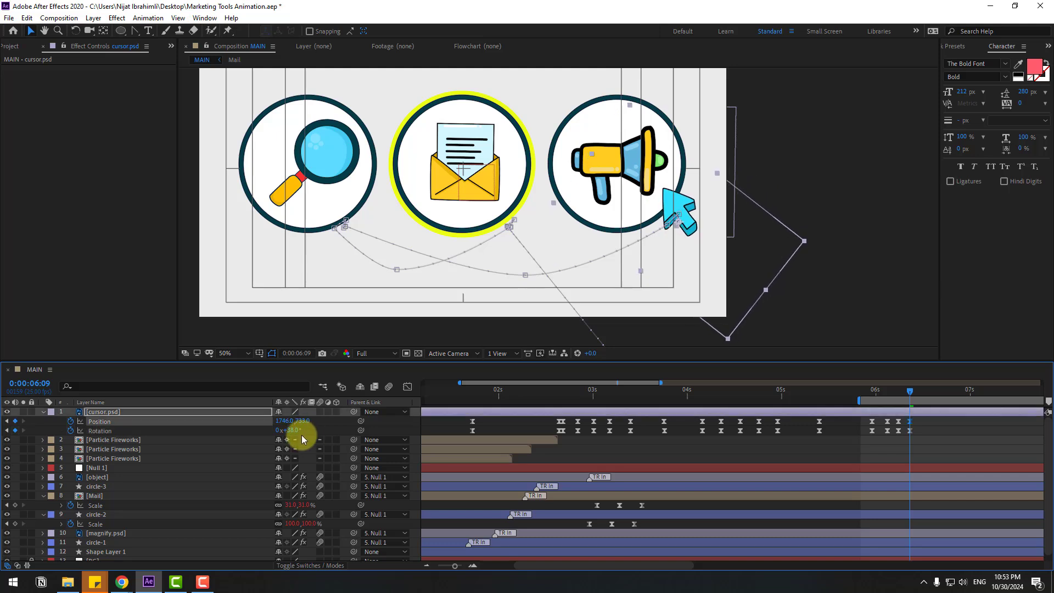
pyautogui.press('pagedown')
pyautogui.press('pagedown')
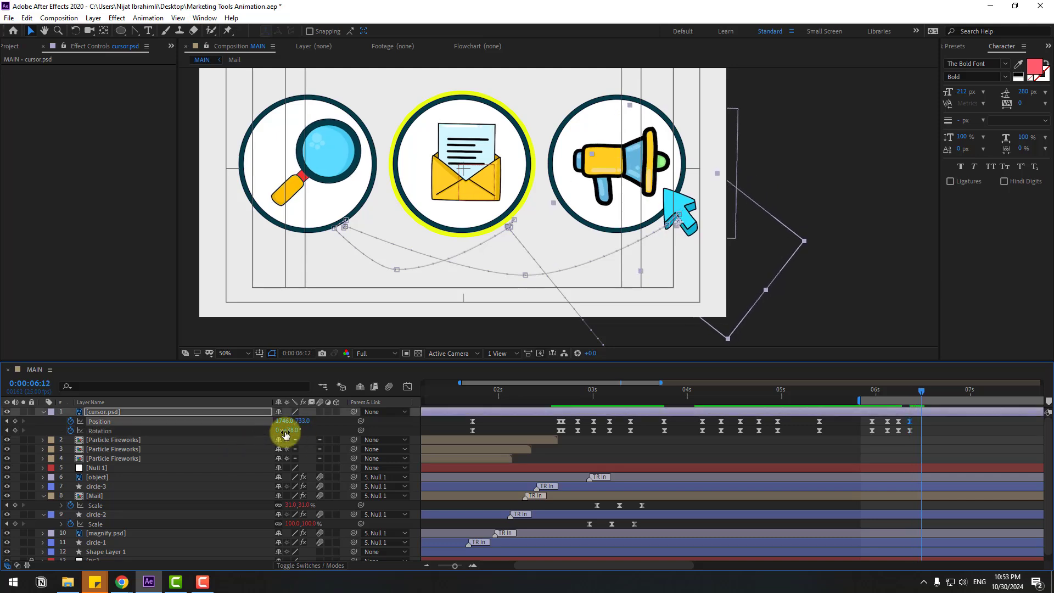
pyautogui.moveTo(282, 430); pyautogui.dragTo(275, 435)
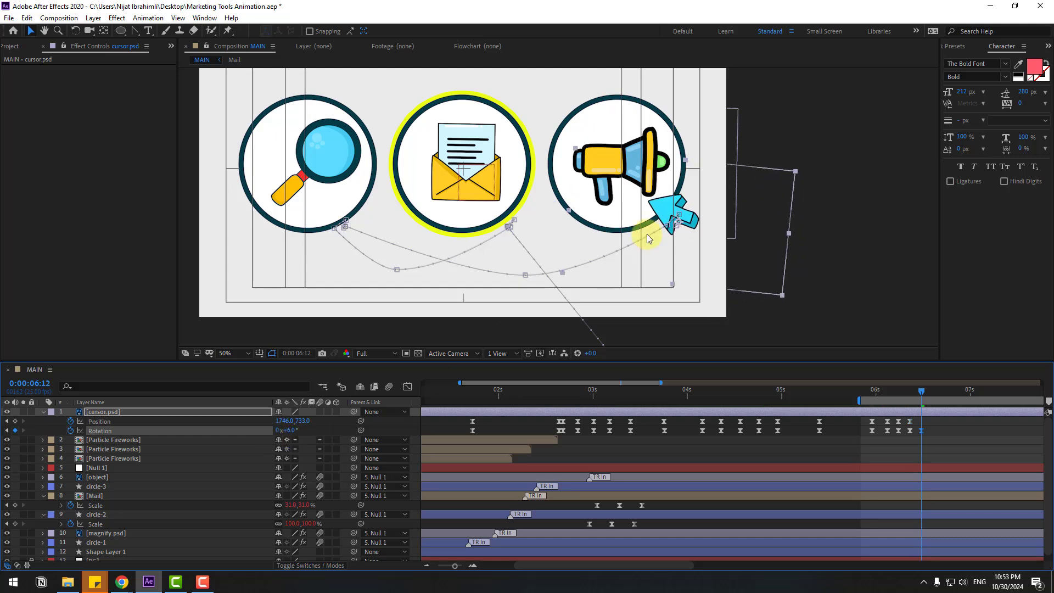
pyautogui.moveTo(675, 216); pyautogui.dragTo(676, 218)
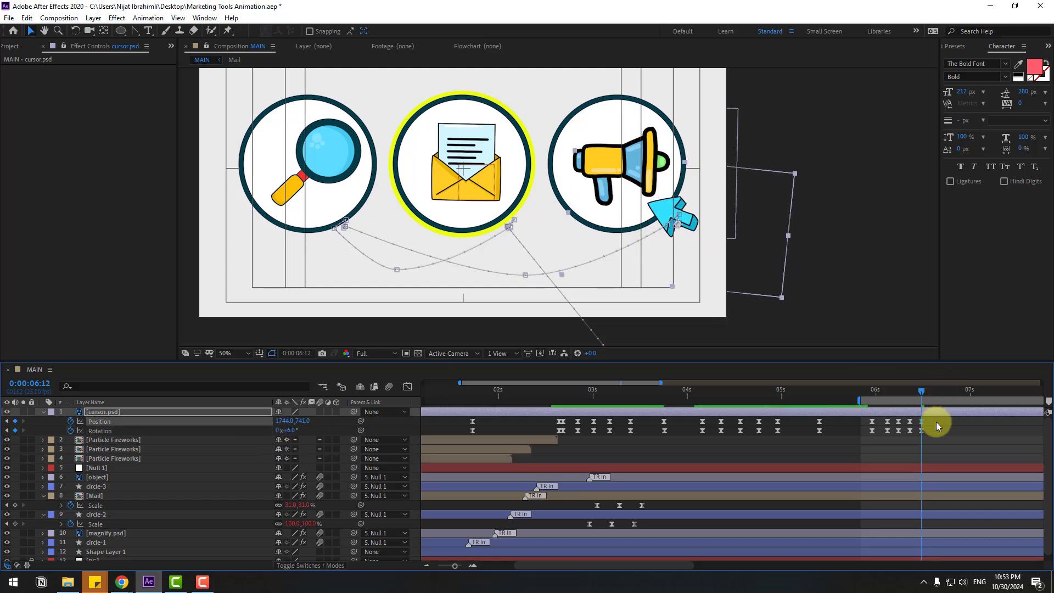
pyautogui.press('space')
pyautogui.press('space')
# Step: Rotate the cursor's final keyframe to -162° and shift the last keyframes later in time
pyautogui.moveTo(936, 422)
pyautogui.mouseDown()
pyautogui.moveTo(865, 433)
pyautogui.moveTo(950, 430)
pyautogui.mouseUp()
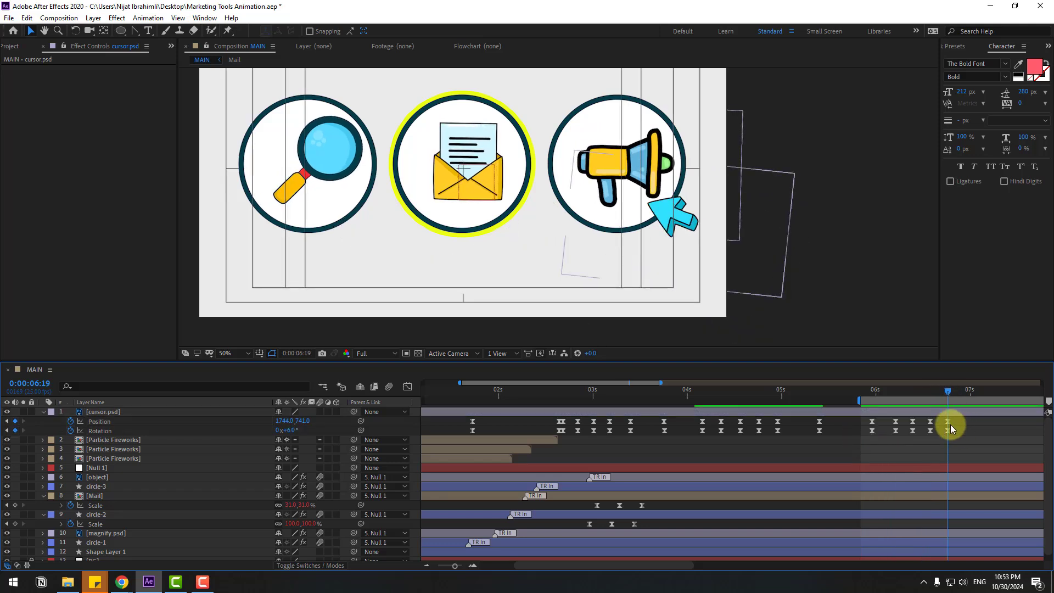
pyautogui.click(947, 422)
pyautogui.moveTo(661, 237); pyautogui.dragTo(718, 320)
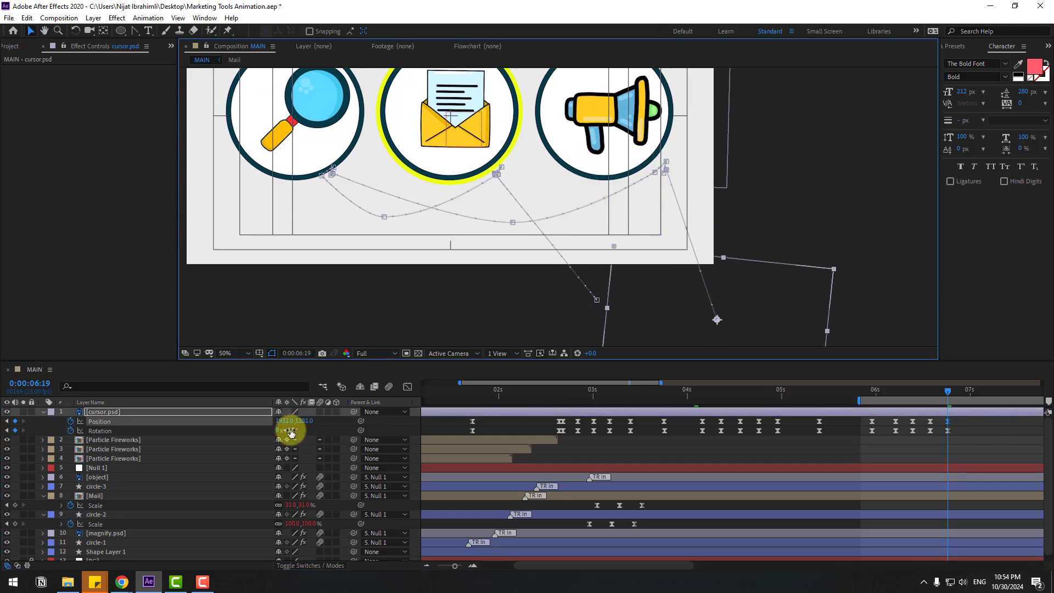
pyautogui.moveTo(283, 433); pyautogui.dragTo(216, 449)
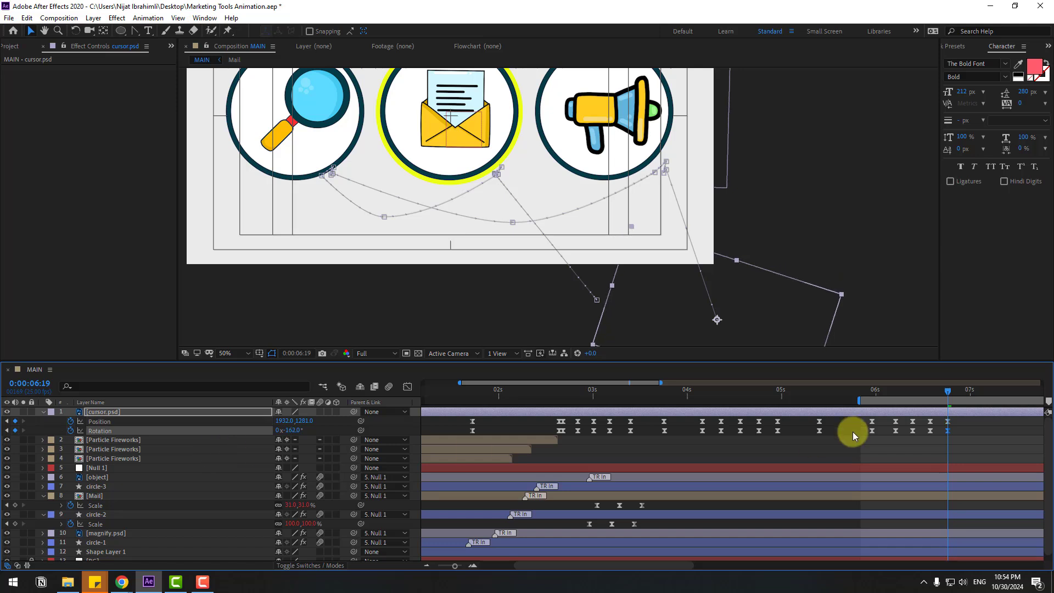
pyautogui.moveTo(917, 390); pyautogui.dragTo(1004, 433)
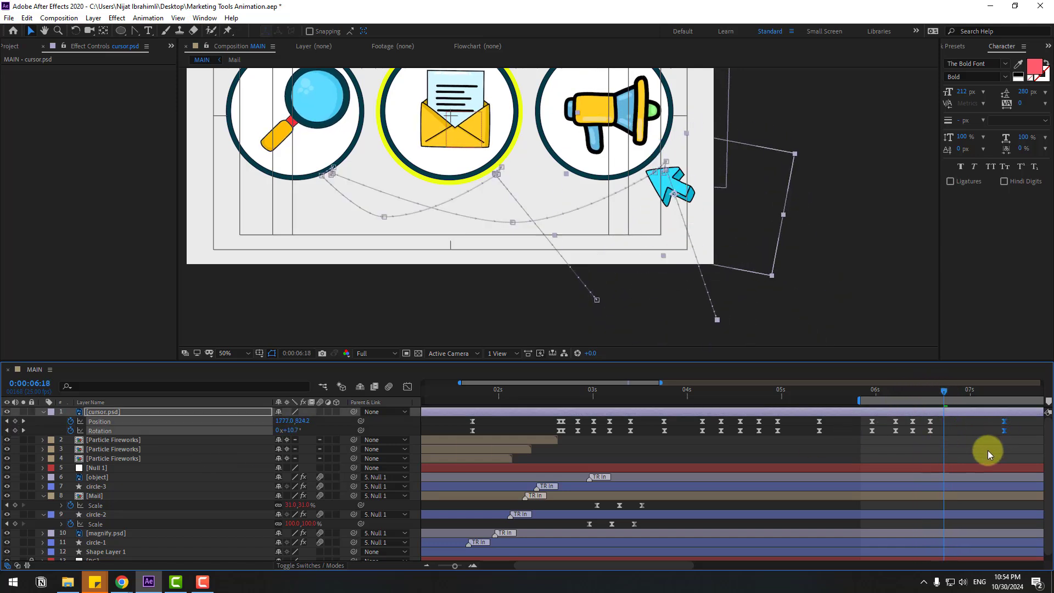
pyautogui.press('=')
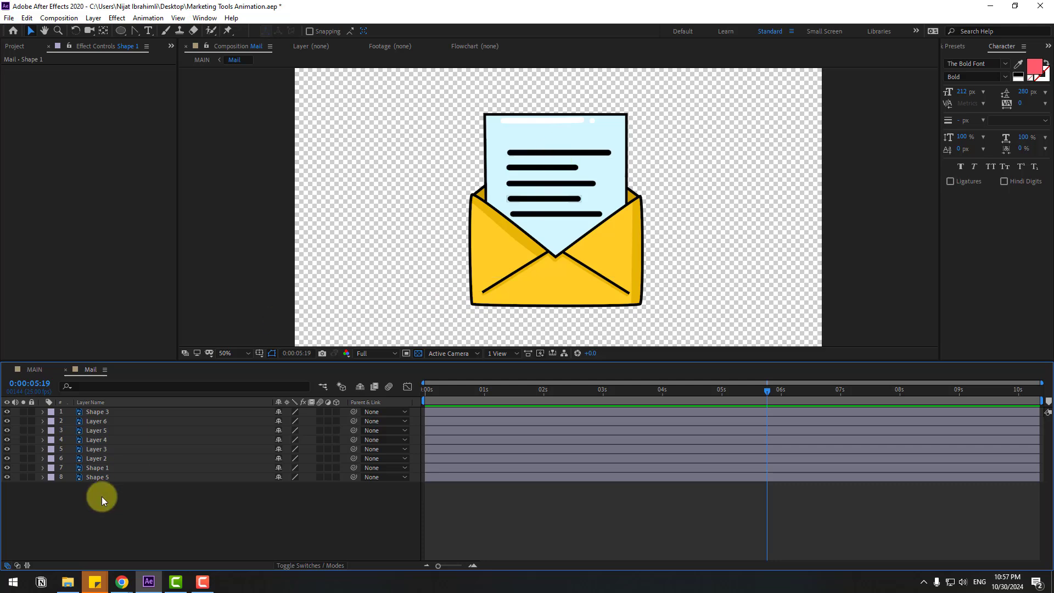
# Step: Key Shape 1's Position down at 0, up at 10 frames, back at 20, with Easy Ease
pyautogui.click(99, 468)
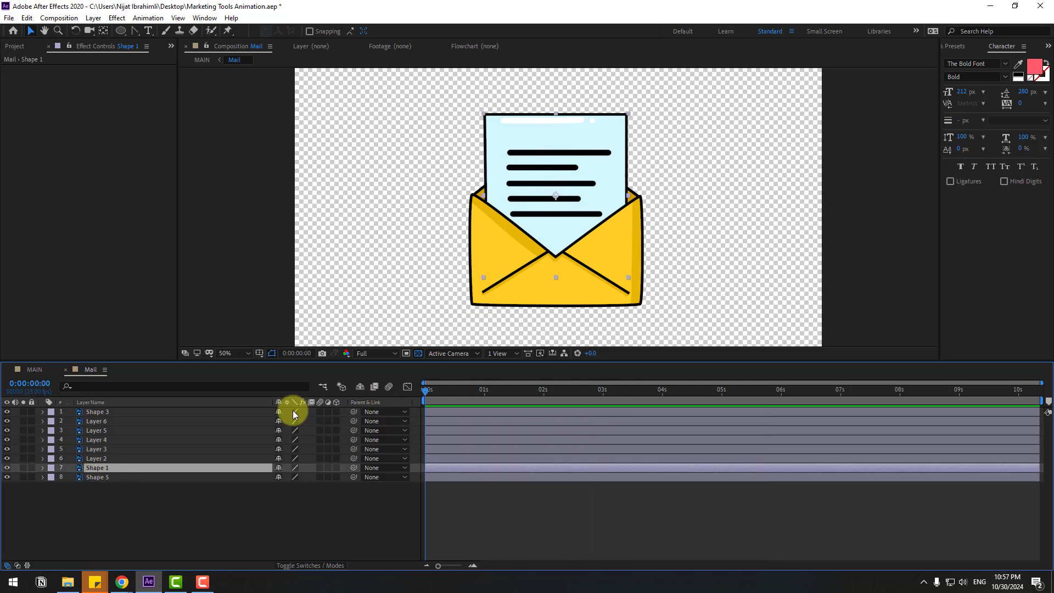
pyautogui.press('p')
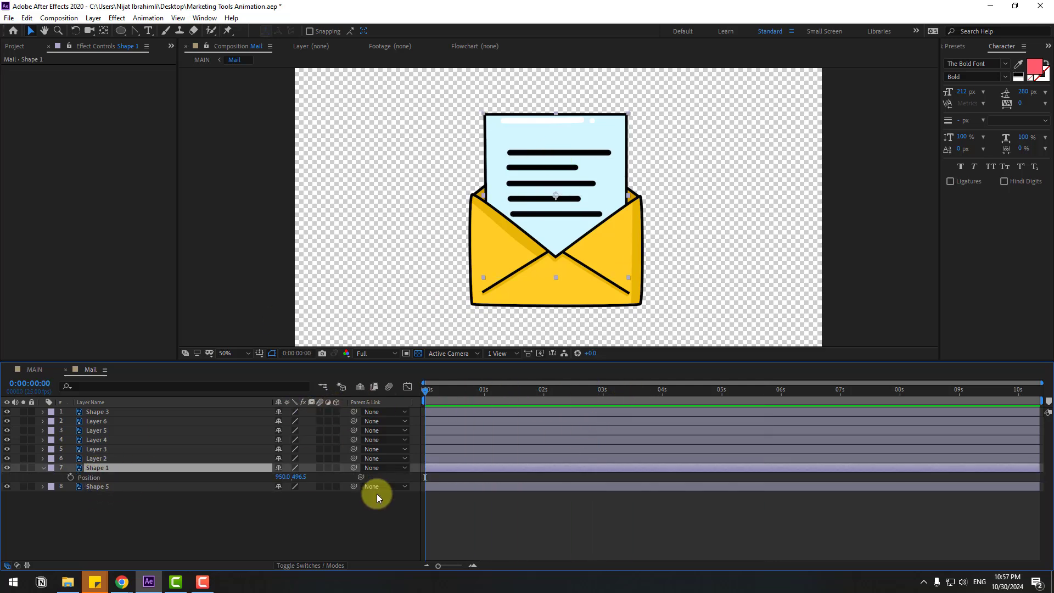
pyautogui.click(70, 478)
pyautogui.moveTo(296, 477); pyautogui.dragTo(354, 471)
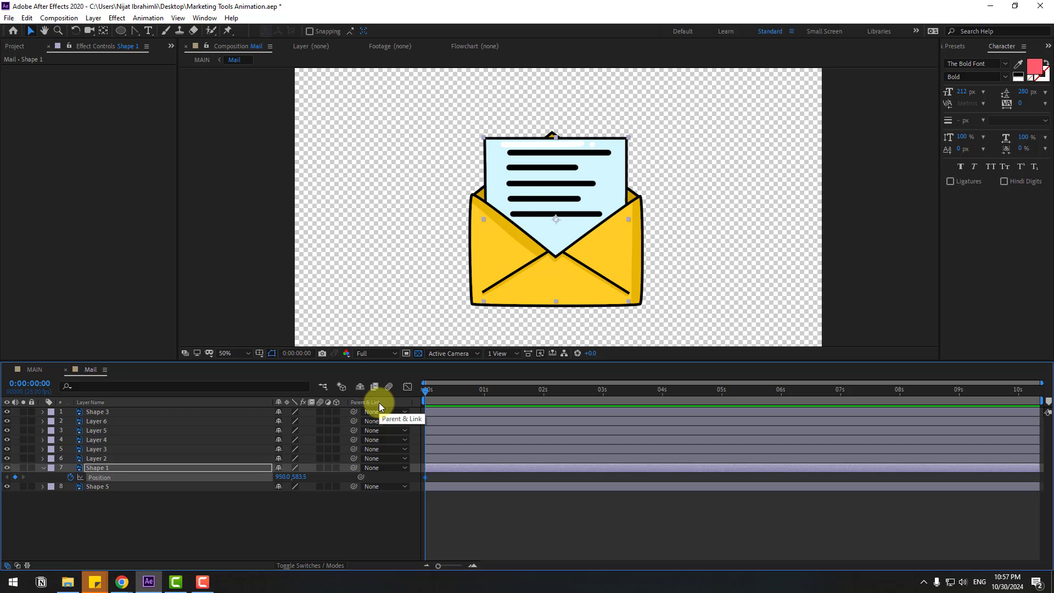
pyautogui.hotkey('shift', 'pagedown')
pyautogui.moveTo(299, 476); pyautogui.dragTo(217, 477)
pyautogui.hotkey('shift', 'pagedown')
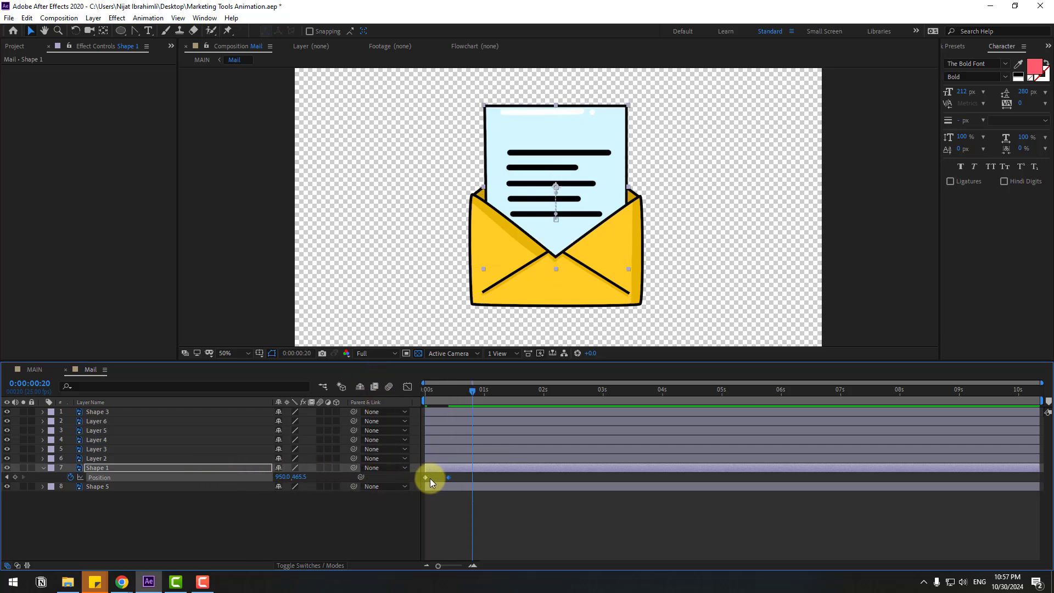
pyautogui.hotkey('ctrl', 'c')
pyautogui.hotkey('ctrl', 'v')
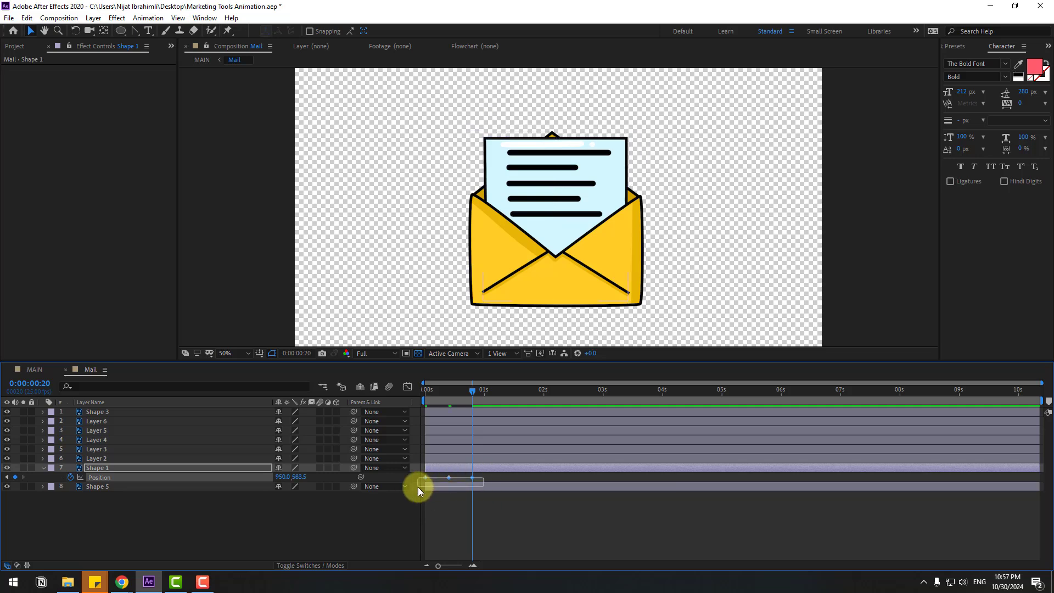
pyautogui.rightClick(425, 476)
pyautogui.moveTo(527, 469)
pyautogui.click(573, 502)
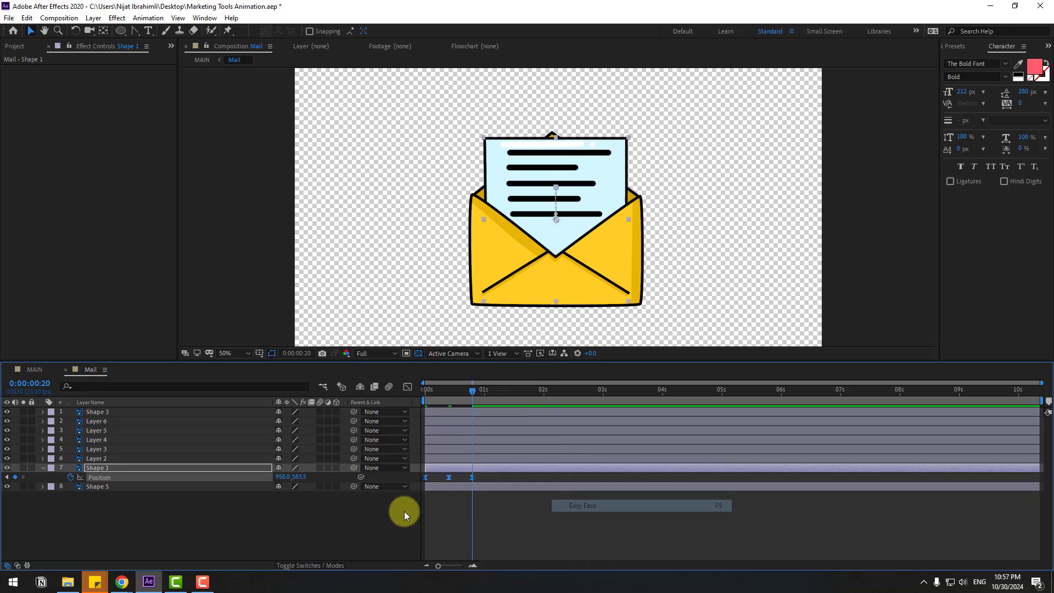
# Step: Add a loopOutDuration("cycle") expression to the paper's Position and stretch its keyframes to slow the bob
pyautogui.keyDown('alt'); pyautogui.click(70, 477); pyautogui.keyUp('alt')
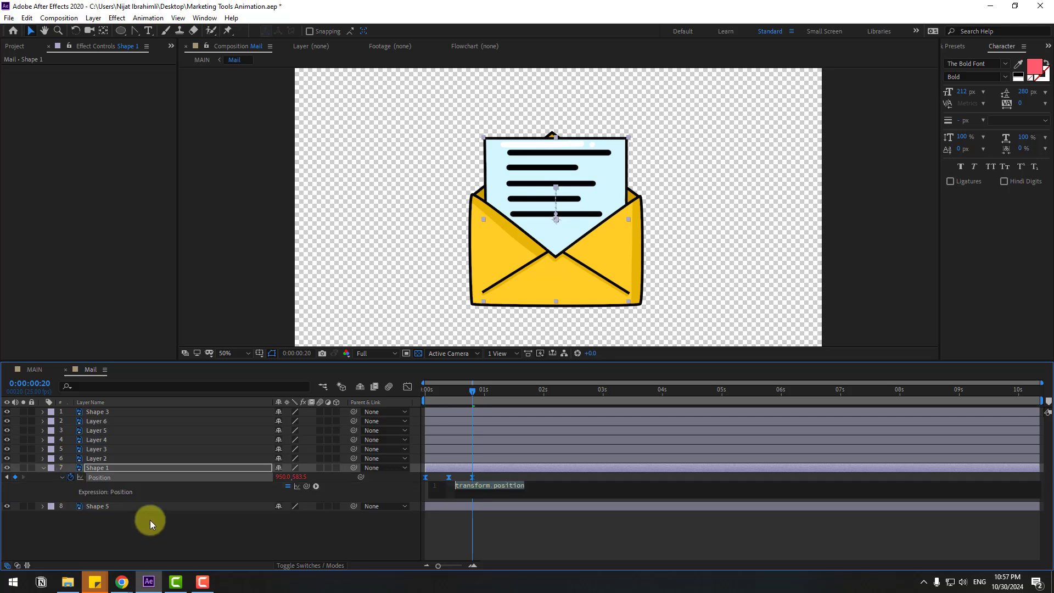
pyautogui.click(315, 486)
pyautogui.moveTo(398, 423)
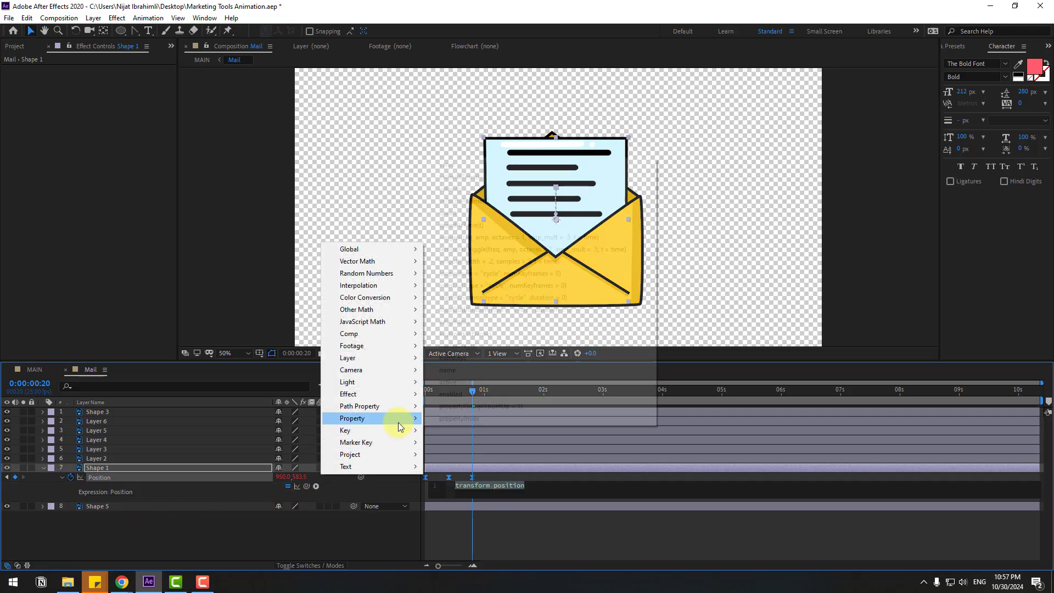
pyautogui.click(493, 311)
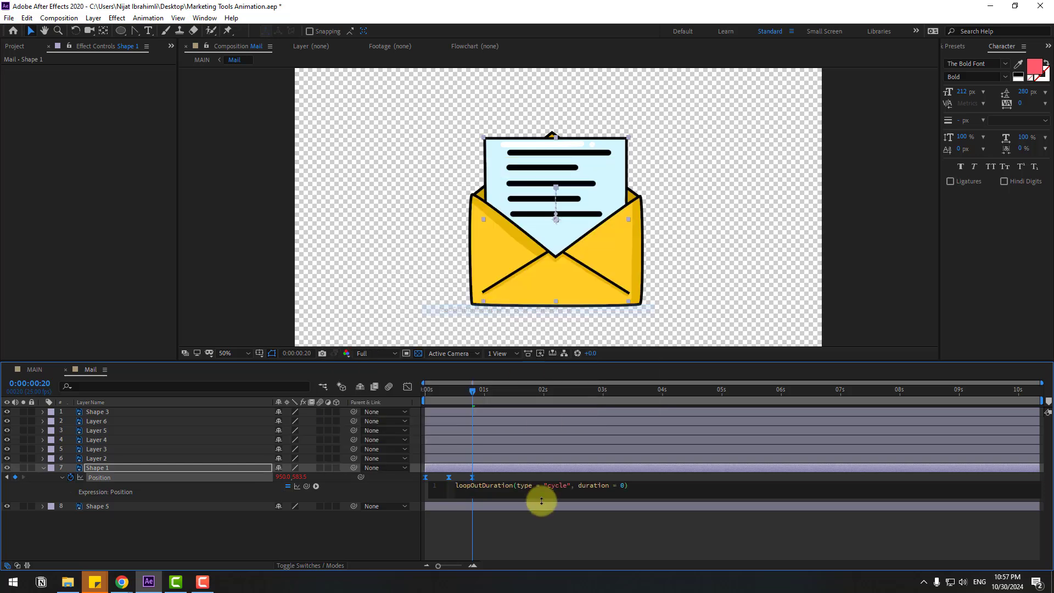
pyautogui.click(532, 533)
pyautogui.press('space')
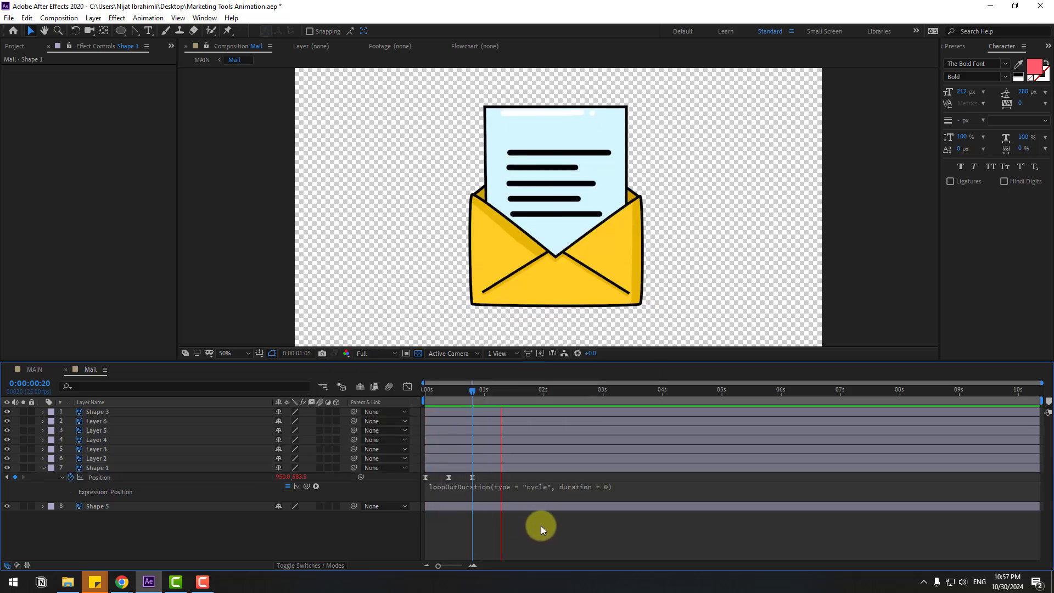
pyautogui.click(447, 477)
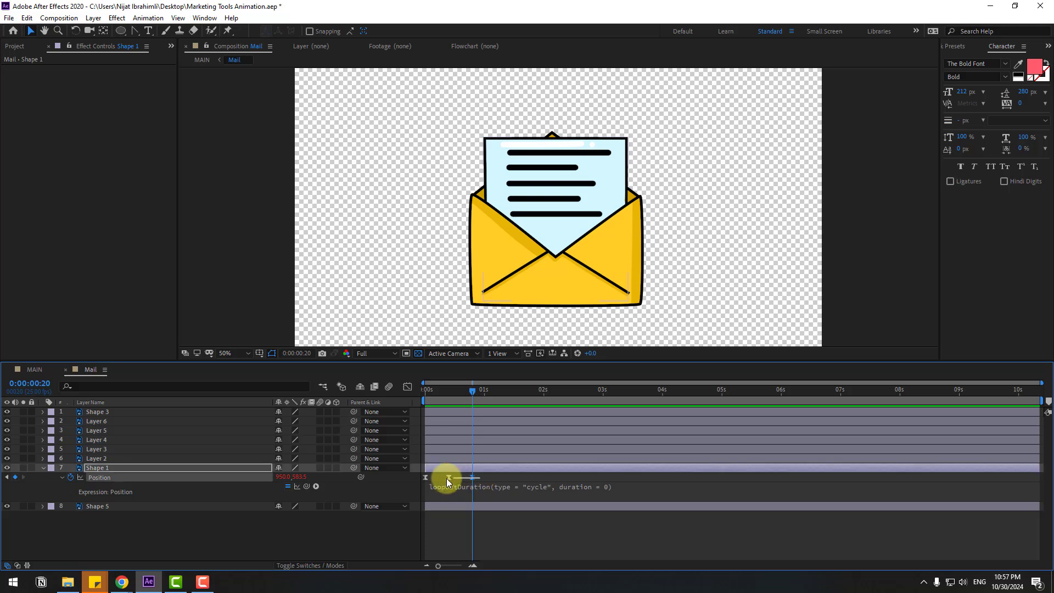
pyautogui.moveTo(447, 482); pyautogui.dragTo(492, 480)
pyautogui.press('space')
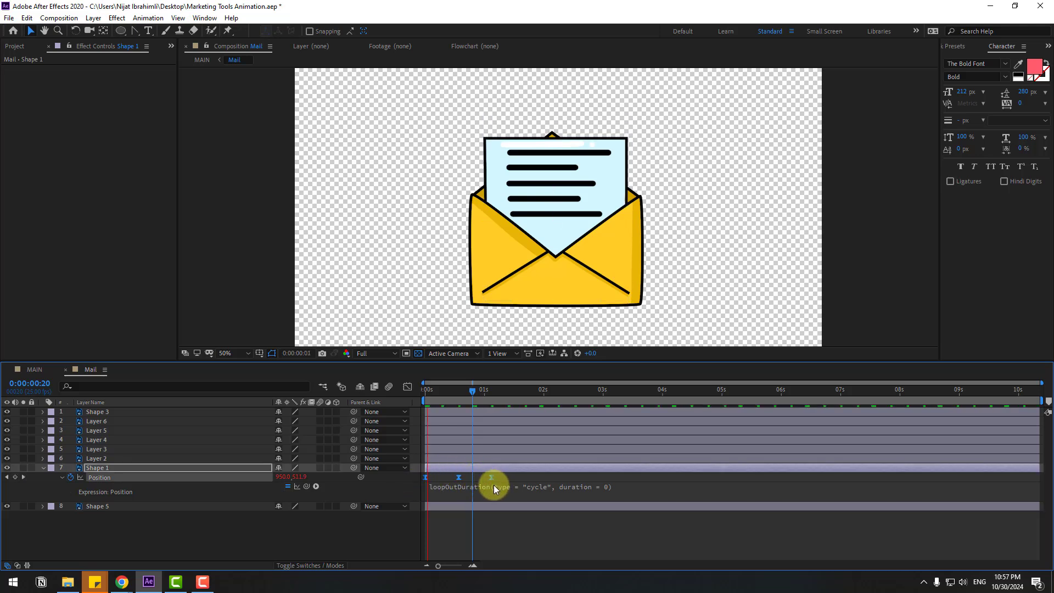
pyautogui.moveTo(438, 391); pyautogui.dragTo(442, 391)
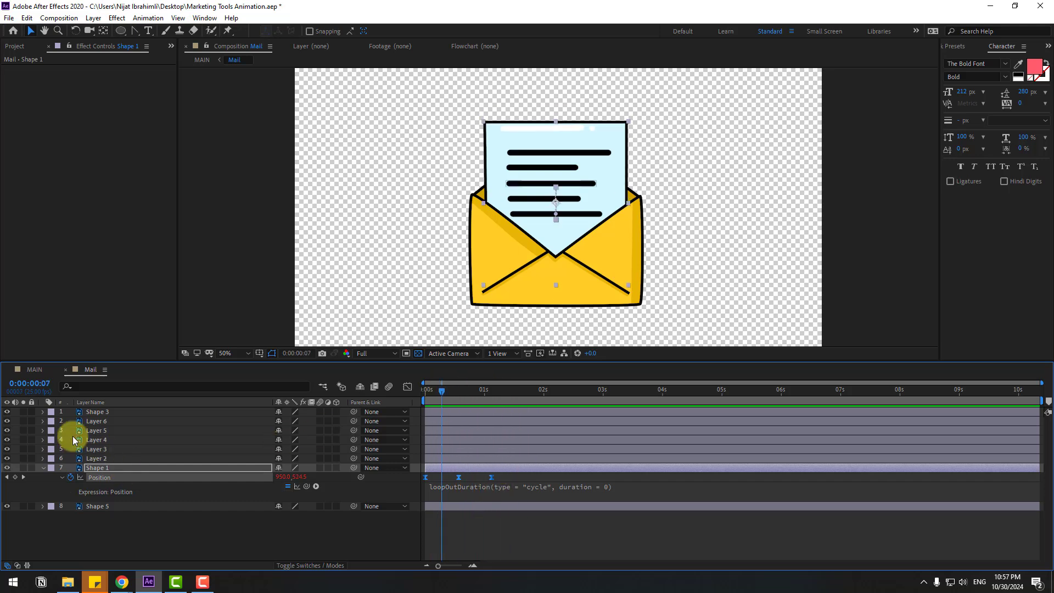
# Step: Parent the line layers, Layers 2–6, to Shape 1 and check they follow the paper
pyautogui.click(104, 459)
pyautogui.keyDown('ctrl'); pyautogui.click(99, 450); pyautogui.keyUp('ctrl')
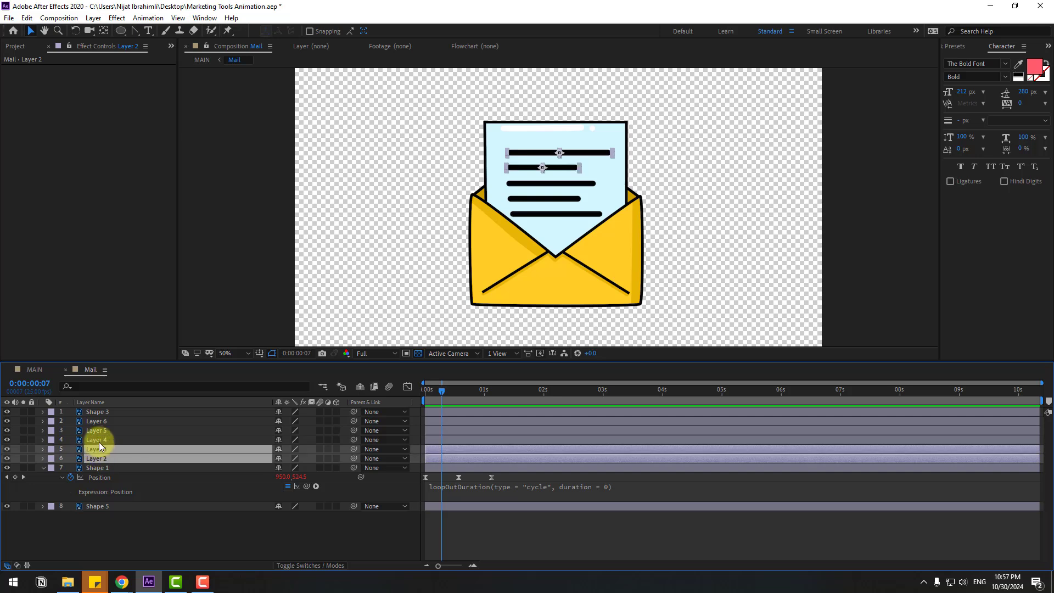
pyautogui.keyDown('ctrl'); pyautogui.click(99, 440); pyautogui.keyUp('ctrl')
pyautogui.keyDown('ctrl'); pyautogui.click(98, 431); pyautogui.keyUp('ctrl')
pyautogui.keyDown('ctrl'); pyautogui.click(100, 422); pyautogui.keyUp('ctrl')
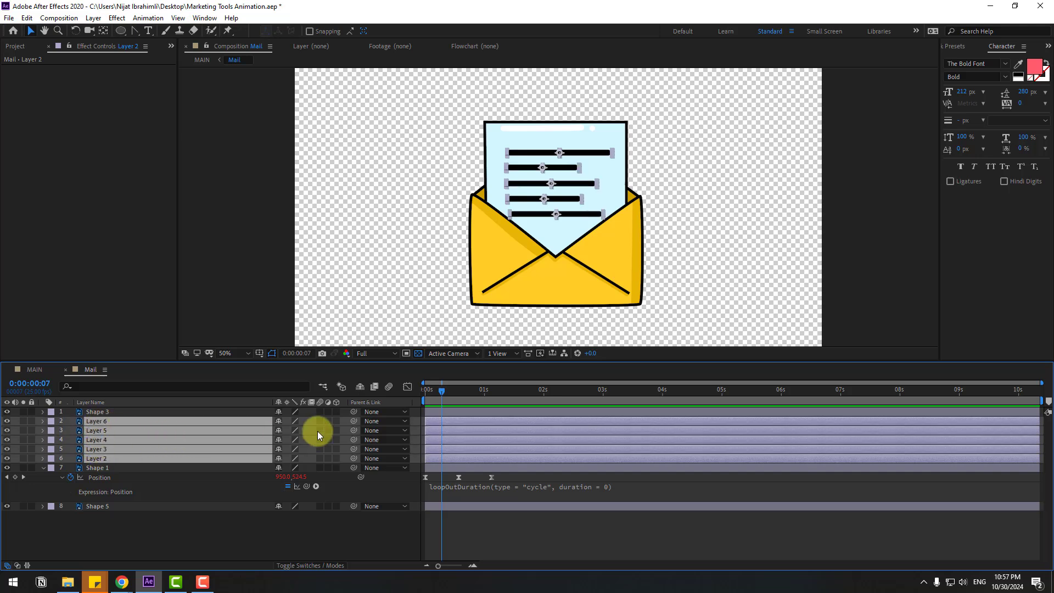
pyautogui.moveTo(353, 421); pyautogui.dragTo(101, 468)
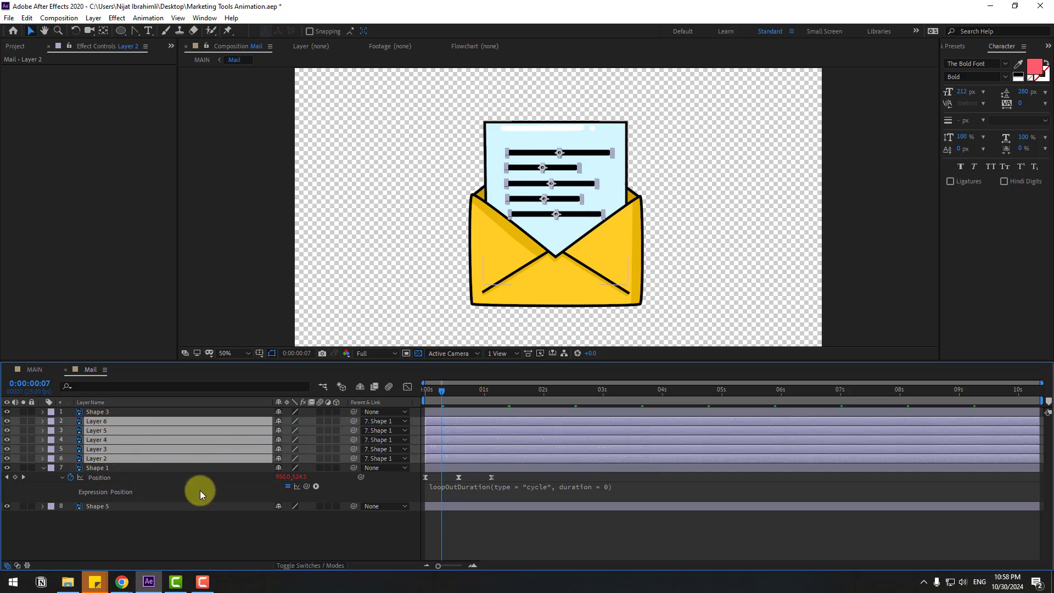
pyautogui.click(242, 412)
pyautogui.moveTo(442, 391)
pyautogui.mouseDown()
pyautogui.moveTo(427, 396)
pyautogui.moveTo(457, 395)
pyautogui.moveTo(423, 396)
pyautogui.mouseUp()
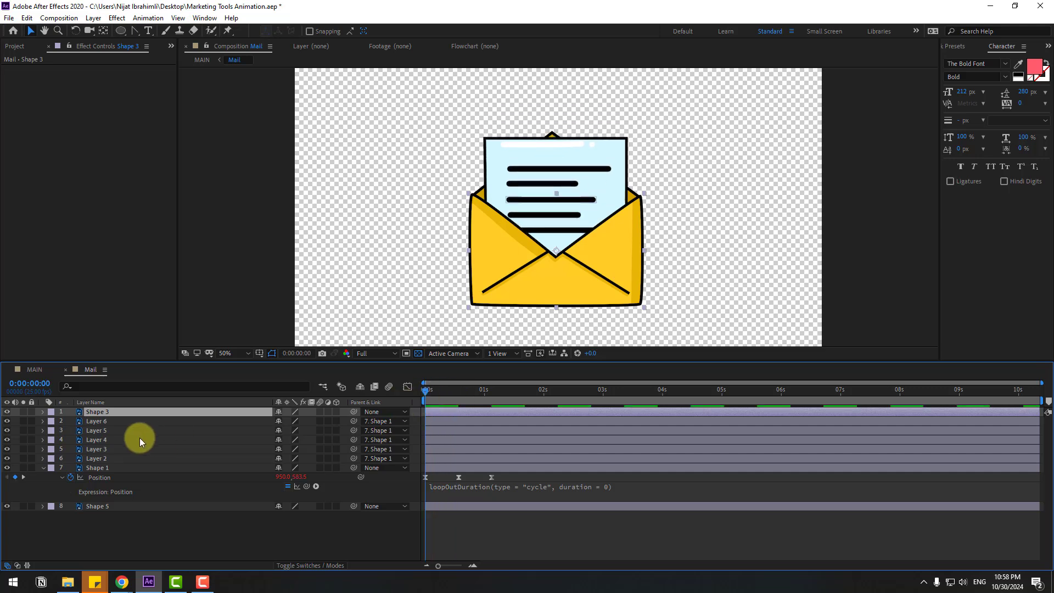
# Step: Move the anchor points of Layers 2–6 to their left ends with Anchor Point Mover
pyautogui.click(203, 21)
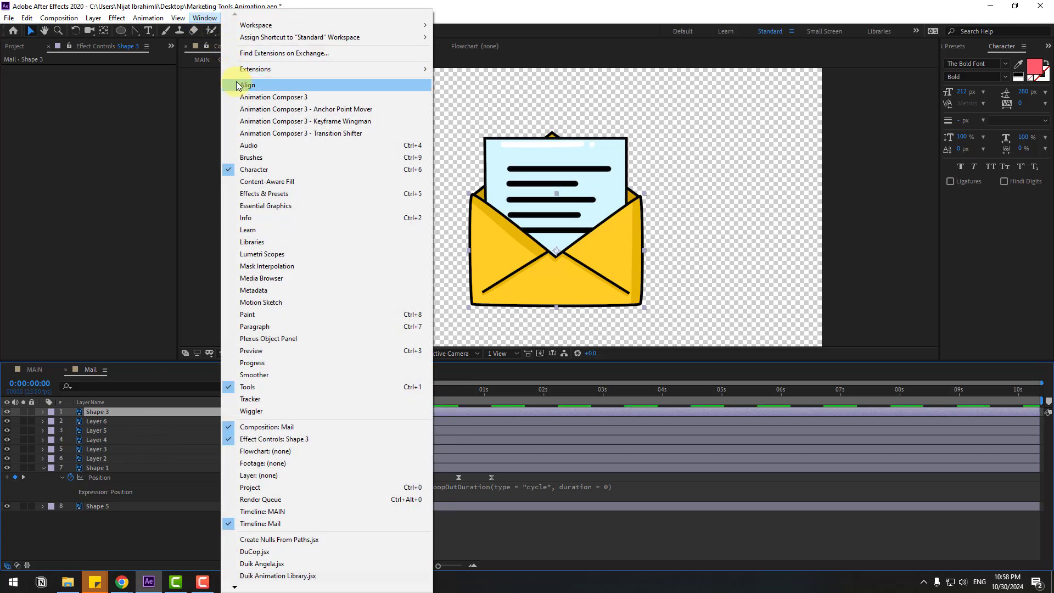
pyautogui.click(359, 113)
pyautogui.click(102, 460)
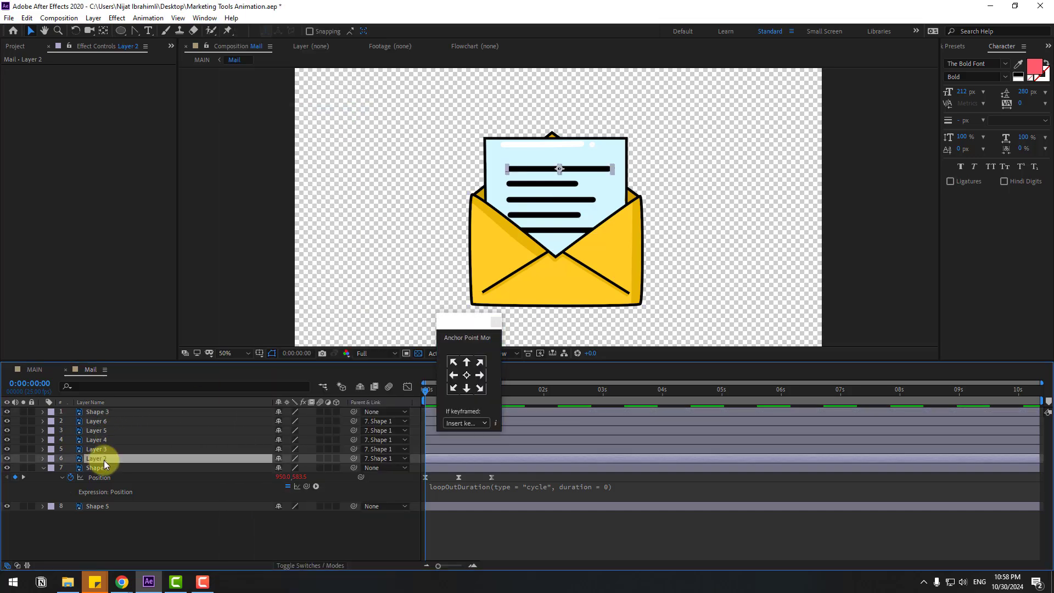
pyautogui.keyDown('ctrl'); pyautogui.click(98, 449); pyautogui.keyUp('ctrl')
pyautogui.keyDown('ctrl'); pyautogui.click(99, 439); pyautogui.keyUp('ctrl')
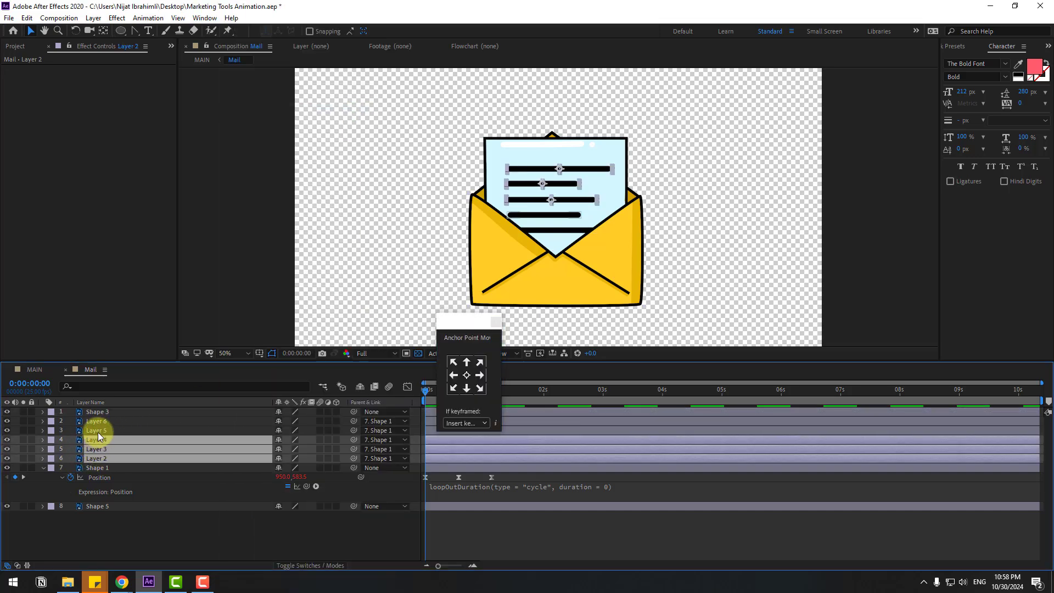
pyautogui.keyDown('ctrl'); pyautogui.click(97, 432); pyautogui.keyUp('ctrl')
pyautogui.keyDown('ctrl'); pyautogui.click(90, 420); pyautogui.keyUp('ctrl')
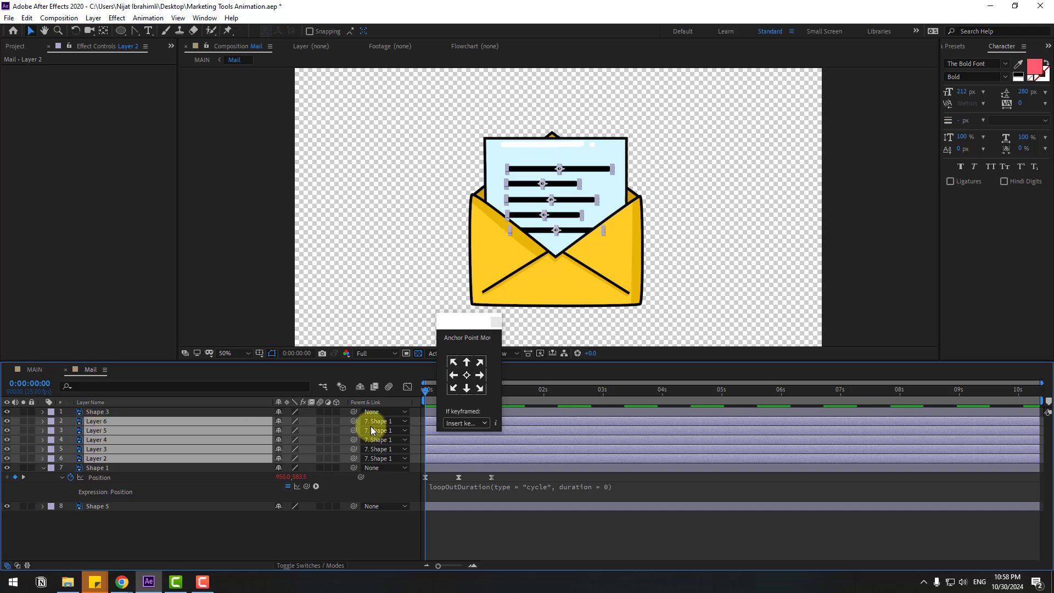
pyautogui.click(452, 378)
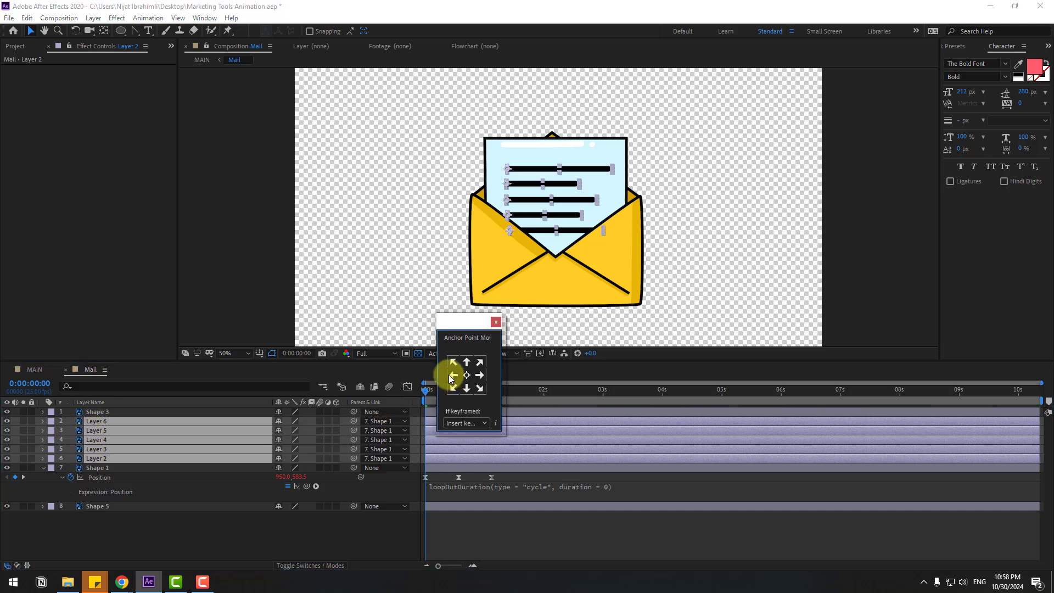
pyautogui.click(497, 324)
# Step: Keyframe Scale on the five line layers and start Layer 6's width at 25%
pyautogui.press('s')
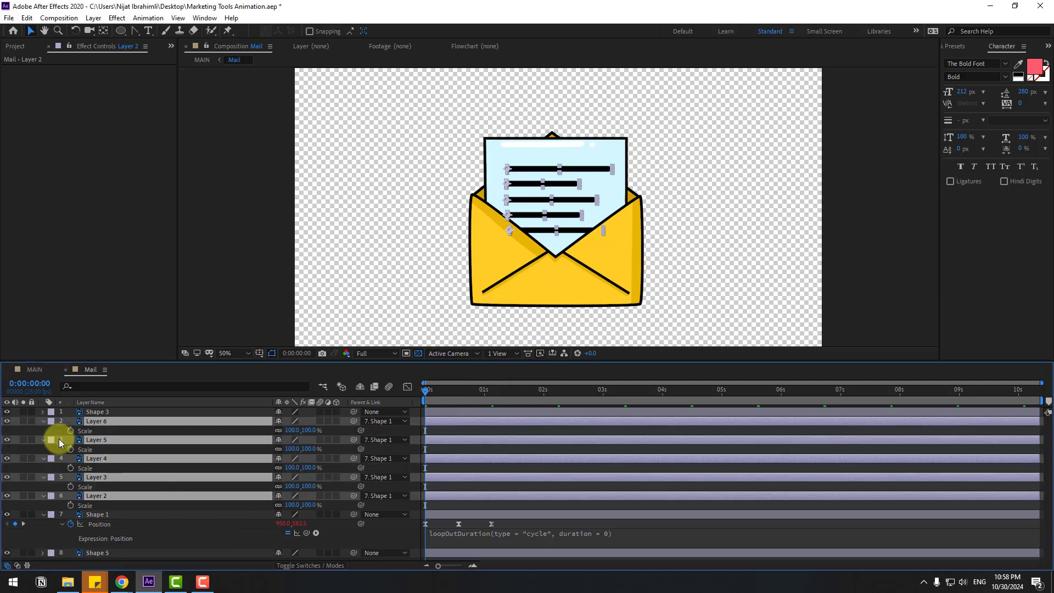
pyautogui.click(70, 431)
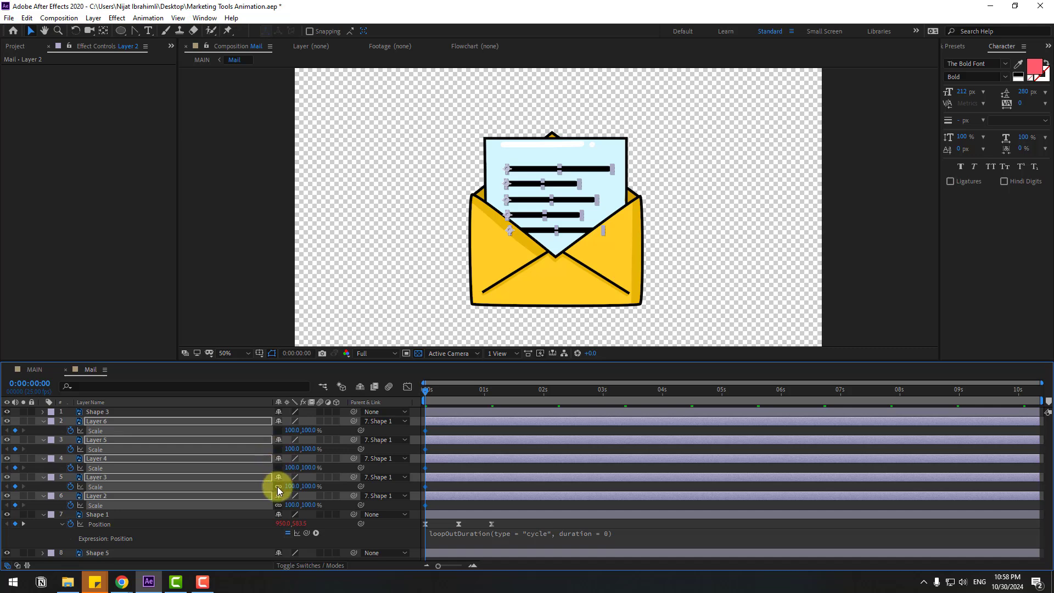
pyautogui.click(278, 505)
pyautogui.click(291, 430)
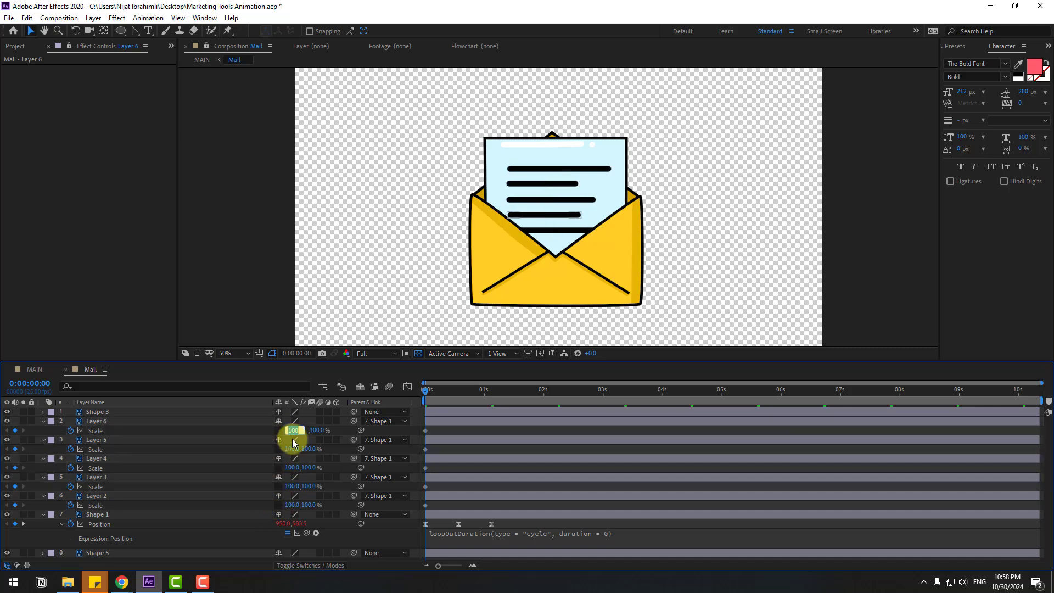
pyautogui.write('25')
pyautogui.press('Return')
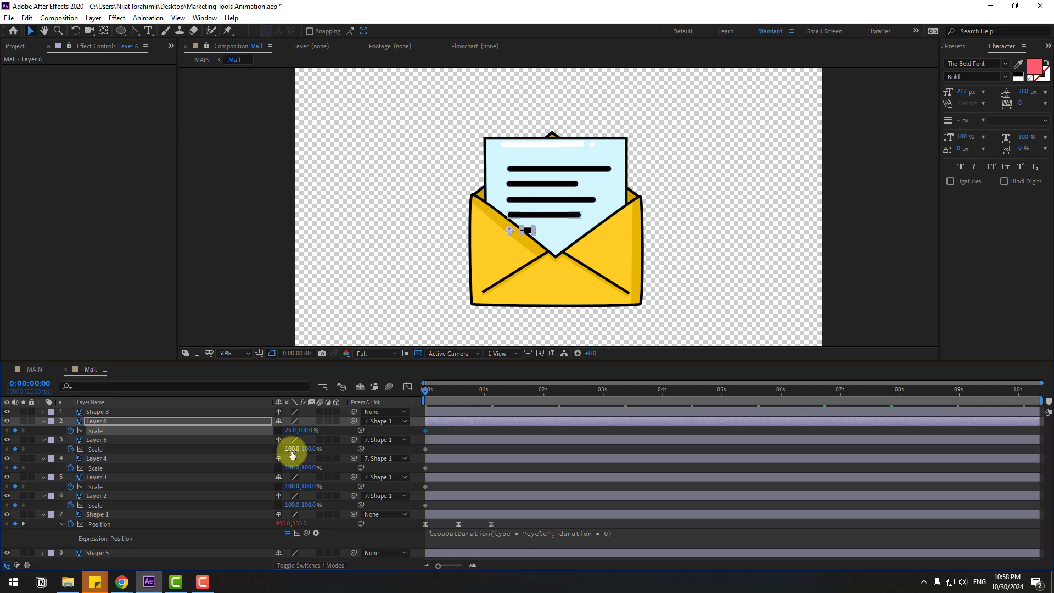
# Step: Shrink the other lines' starting widths, then restore all five to full width ten frames later
pyautogui.moveTo(292, 450); pyautogui.dragTo(262, 450)
pyautogui.moveTo(291, 468); pyautogui.dragTo(254, 487)
pyautogui.hotkey('shift', 'pagedown')
pyautogui.moveTo(291, 505); pyautogui.dragTo(326, 505)
pyautogui.moveTo(291, 487); pyautogui.dragTo(308, 468)
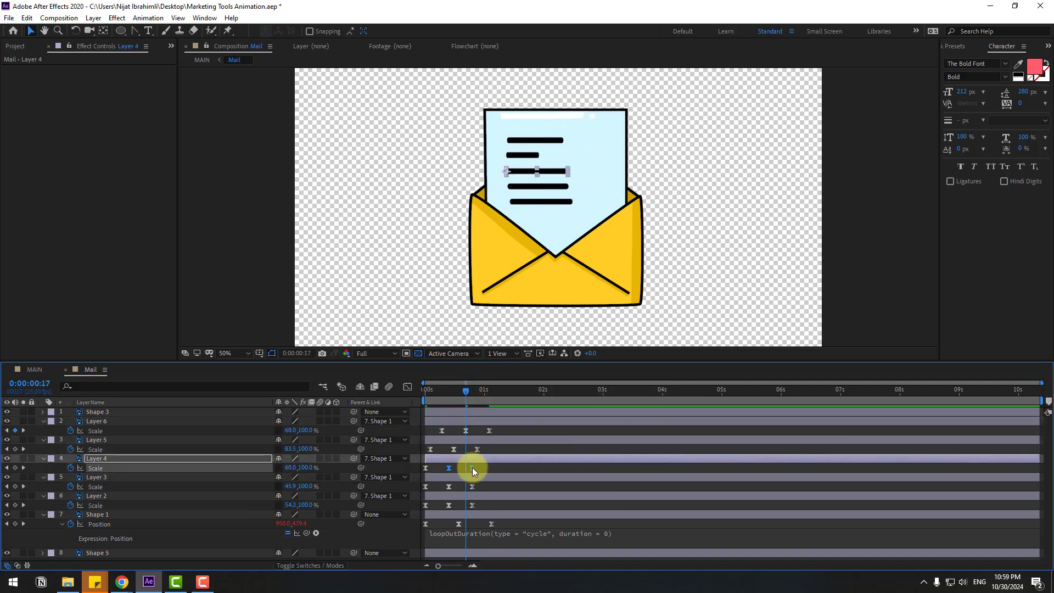
# Step: Stagger the five lines' scale keyframes in time and preview the animation
pyautogui.moveTo(473, 469); pyautogui.dragTo(424, 470)
pyautogui.moveTo(425, 468); pyautogui.dragTo(452, 468)
pyautogui.moveTo(481, 483); pyautogui.dragTo(424, 489)
pyautogui.moveTo(481, 502); pyautogui.dragTo(423, 508)
pyautogui.moveTo(425, 505); pyautogui.dragTo(435, 506)
pyautogui.press('space')
pyautogui.moveTo(489, 392); pyautogui.dragTo(352, 398)
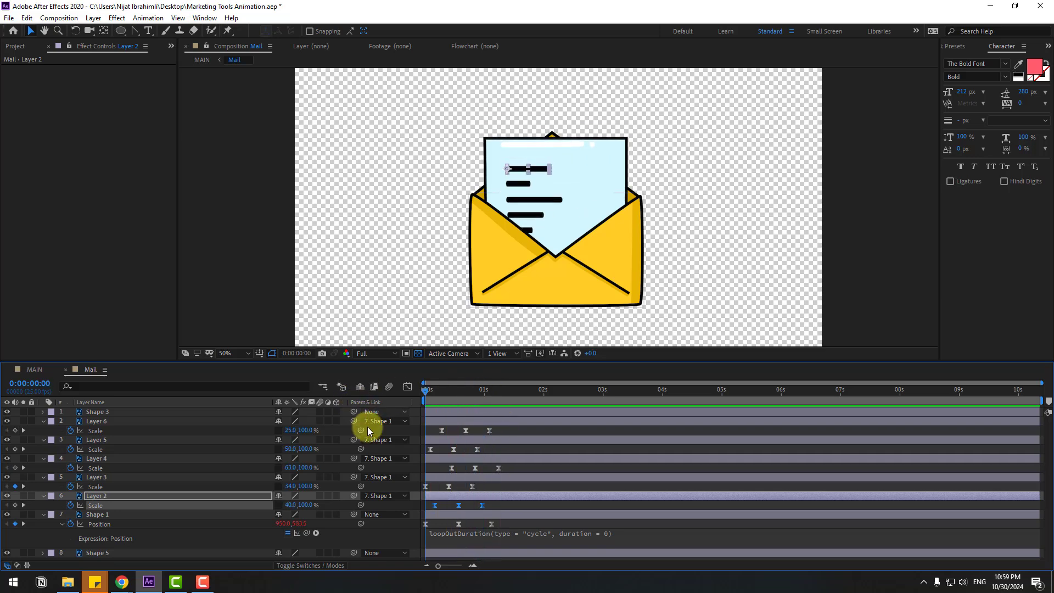
# Step: Add a cycling loopOutDuration expression to Layer 6's Scale
pyautogui.keyDown('alt'); pyautogui.click(71, 432); pyautogui.keyUp('alt')
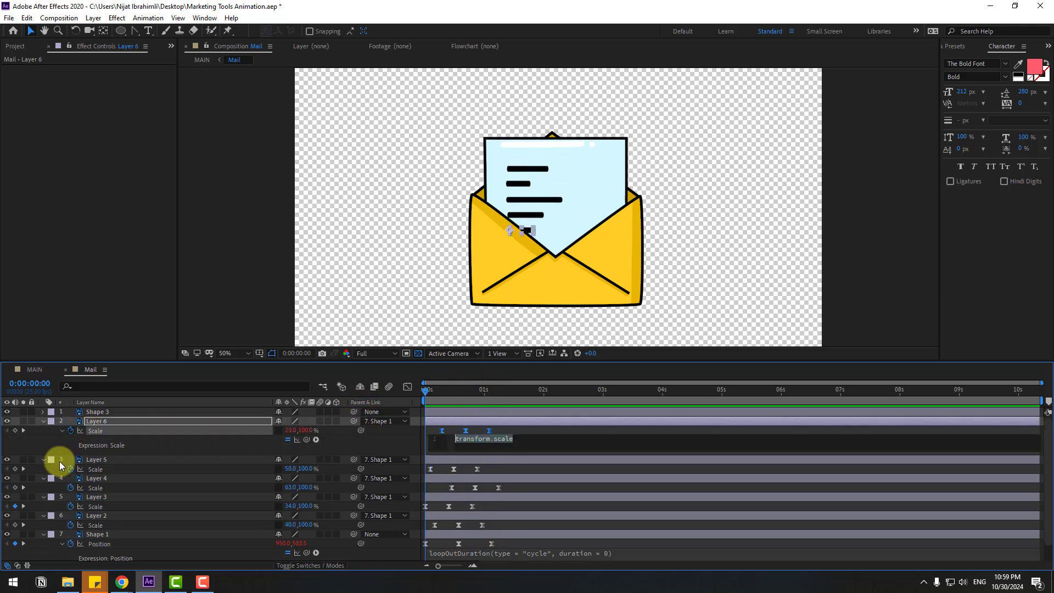
pyautogui.click(316, 440)
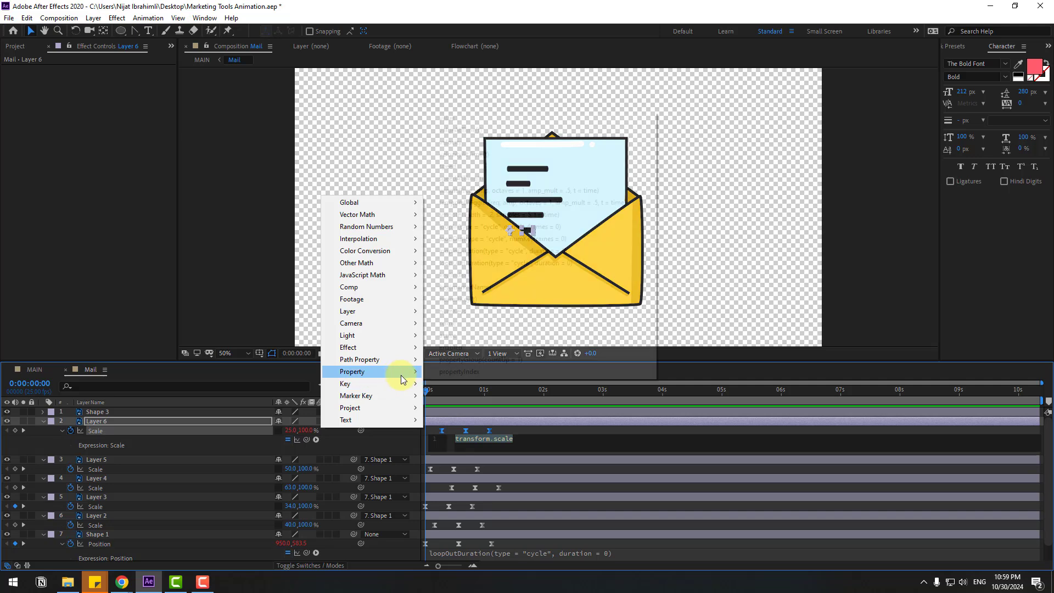
pyautogui.moveTo(400, 371)
pyautogui.click(545, 271)
pyautogui.click(45, 448)
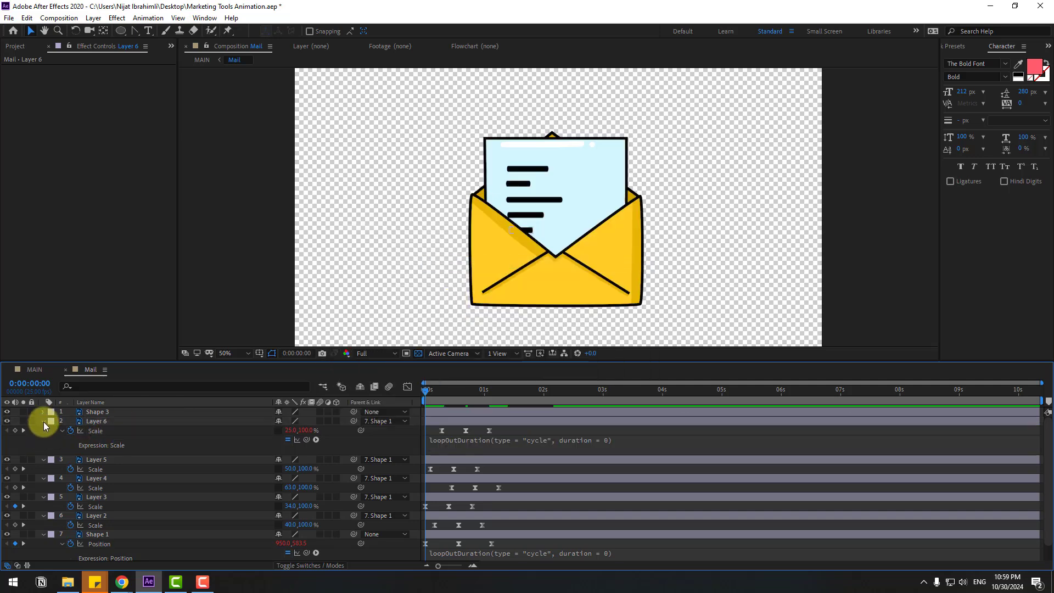
pyautogui.click(43, 421)
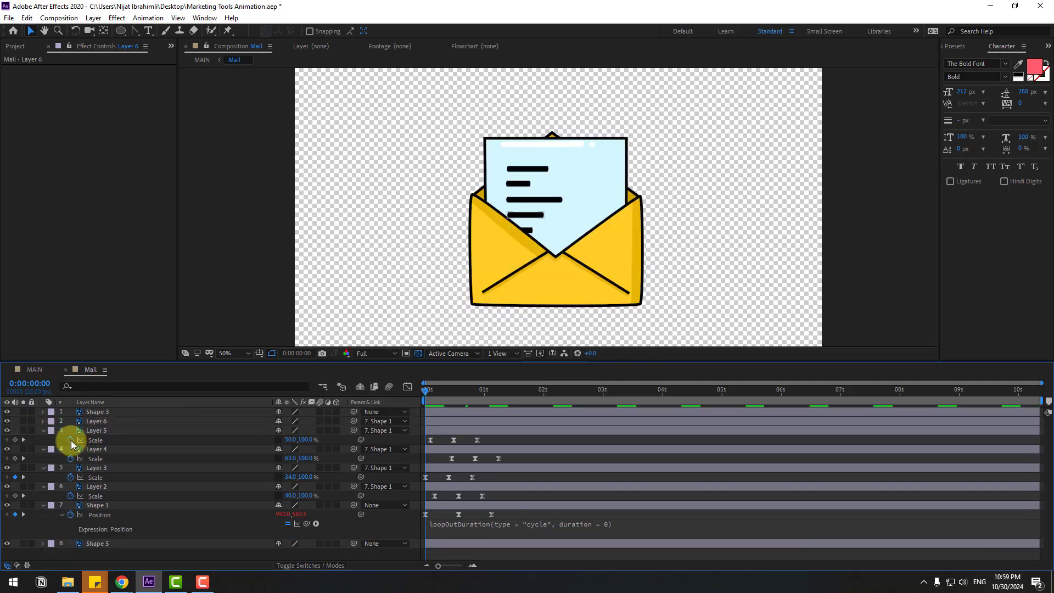
# Step: Add the same cycling loop expression to Layer 5's Scale
pyautogui.keyDown('alt'); pyautogui.click(71, 440); pyautogui.keyUp('alt')
pyautogui.click(316, 449)
pyautogui.moveTo(398, 381)
pyautogui.click(543, 280)
pyautogui.click(46, 438)
# Step: Apply the cycling loop expression to the Scale of Layers 4 and 3
pyautogui.click(43, 430)
pyautogui.keyDown('alt'); pyautogui.click(71, 450); pyautogui.keyUp('alt')
pyautogui.click(316, 458)
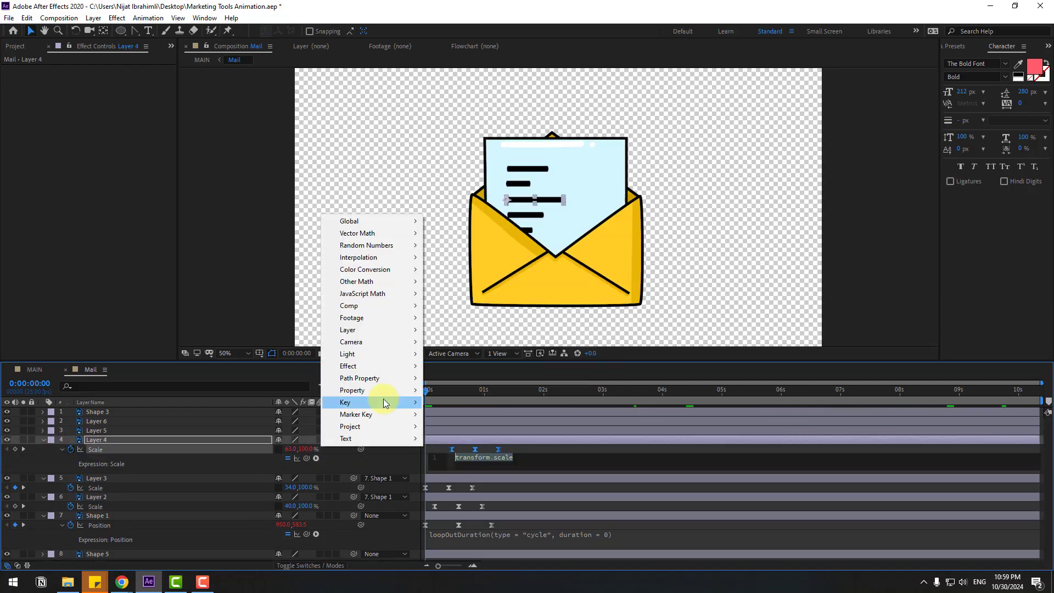
pyautogui.click(527, 282)
pyautogui.click(44, 440)
pyautogui.keyDown('alt'); pyautogui.click(70, 459); pyautogui.keyUp('alt')
pyautogui.click(316, 468)
# Step: Apply the cycling loop expression to Layer 2's Scale and play back the mail animation
pyautogui.click(527, 291)
pyautogui.click(43, 449)
pyautogui.keyDown('alt'); pyautogui.click(71, 468); pyautogui.keyUp('alt')
pyautogui.click(316, 477)
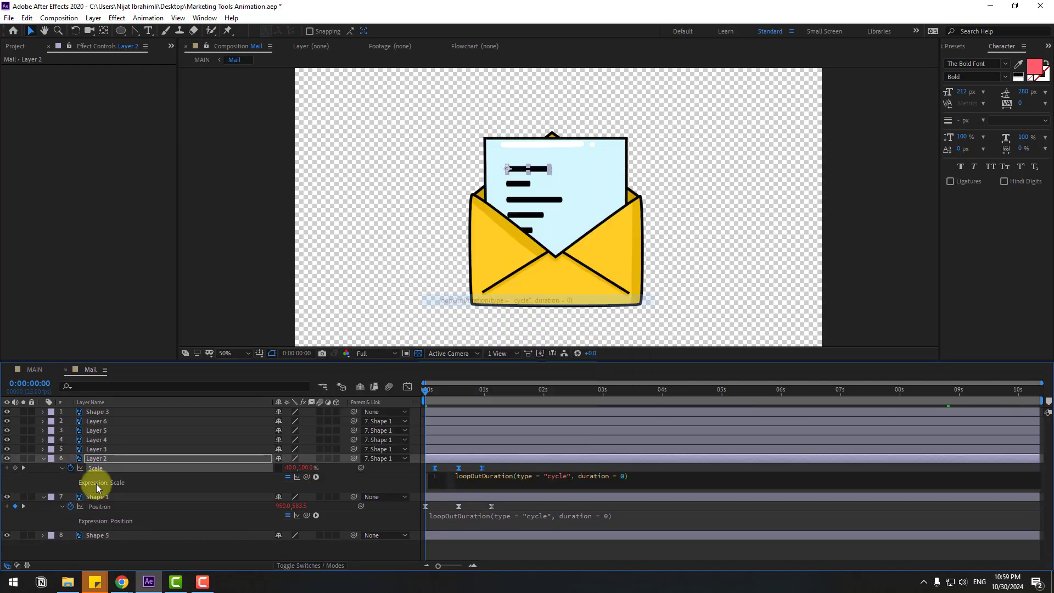
pyautogui.click(47, 477)
pyautogui.click(44, 459)
pyautogui.press('space')
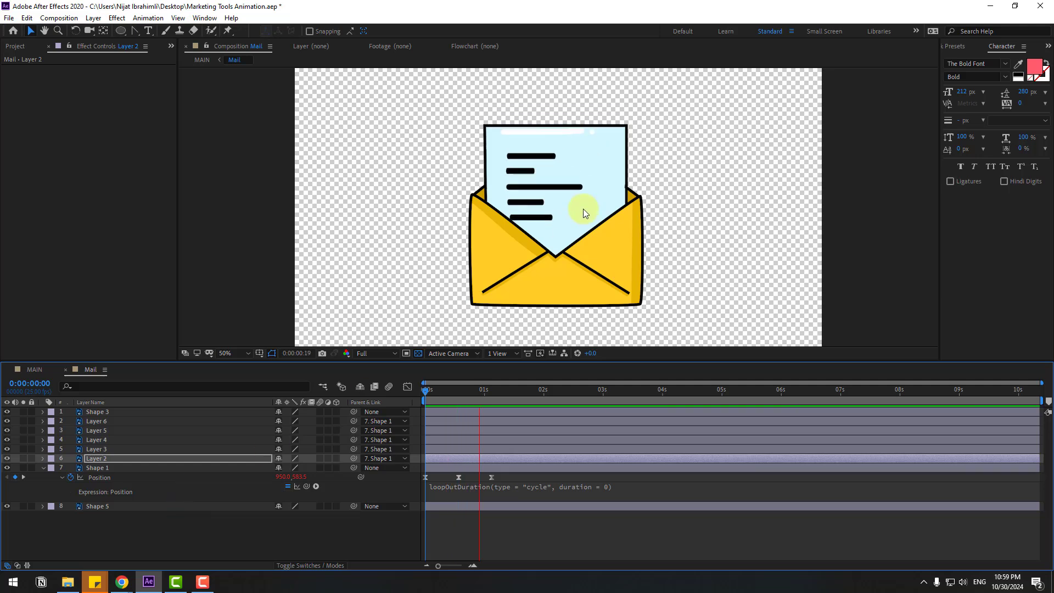
# Step: Close the Mail timeline, preview MAIN, and select the megaphone layer at 0:00:03:24
pyautogui.press(',')
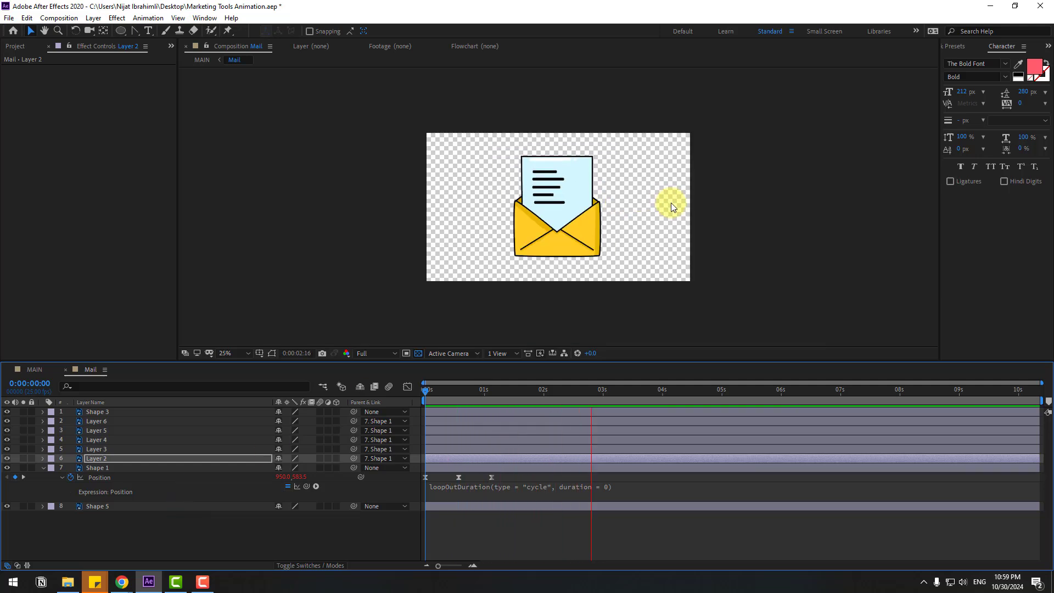
pyautogui.press('.')
pyautogui.press('space')
pyautogui.click(67, 371)
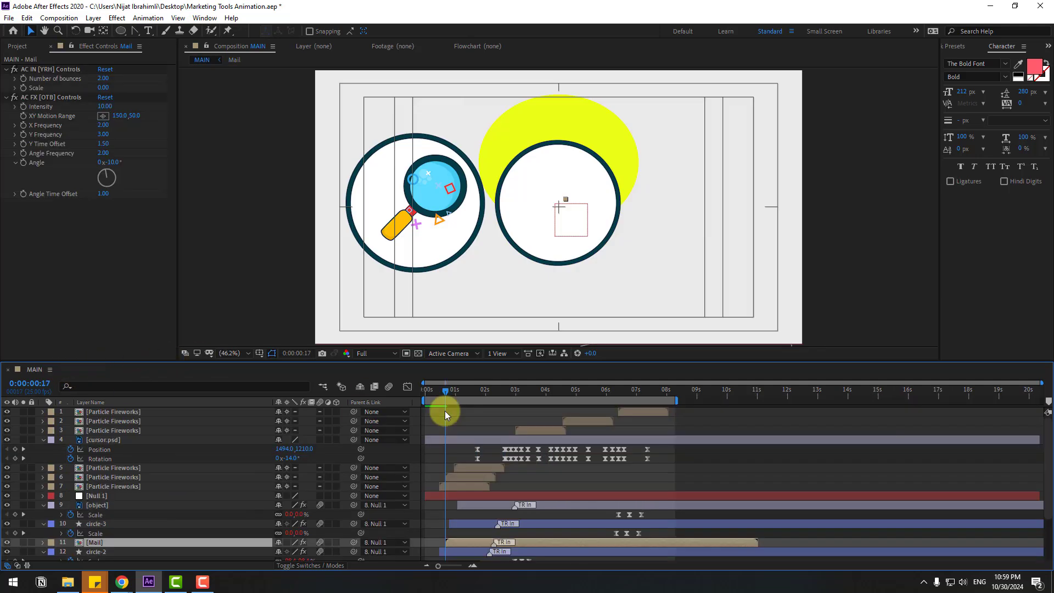
pyautogui.click(446, 412)
pyautogui.press('space')
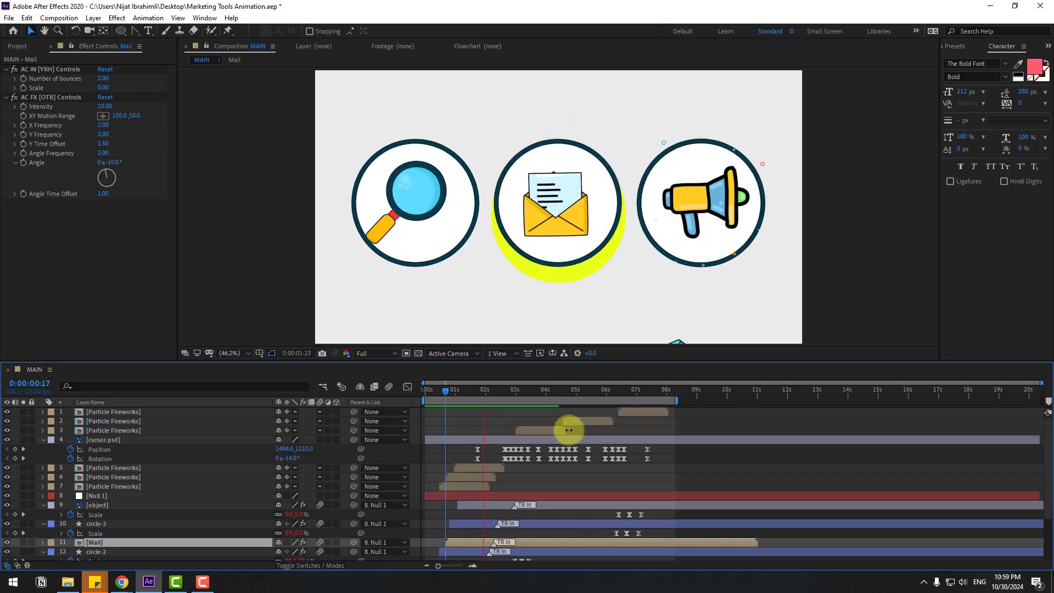
pyautogui.click(545, 393)
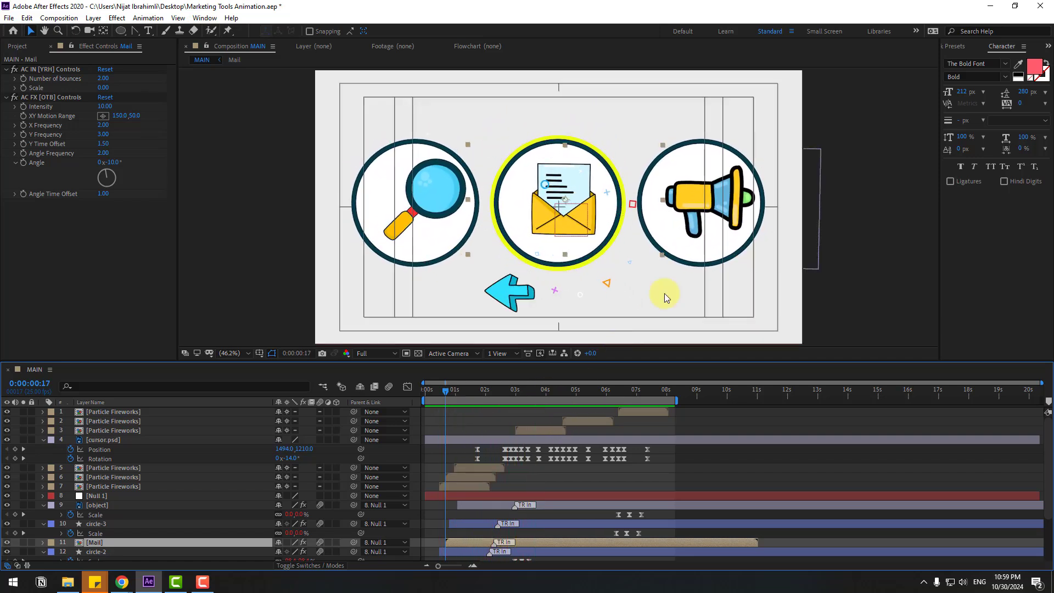
pyautogui.click(711, 197)
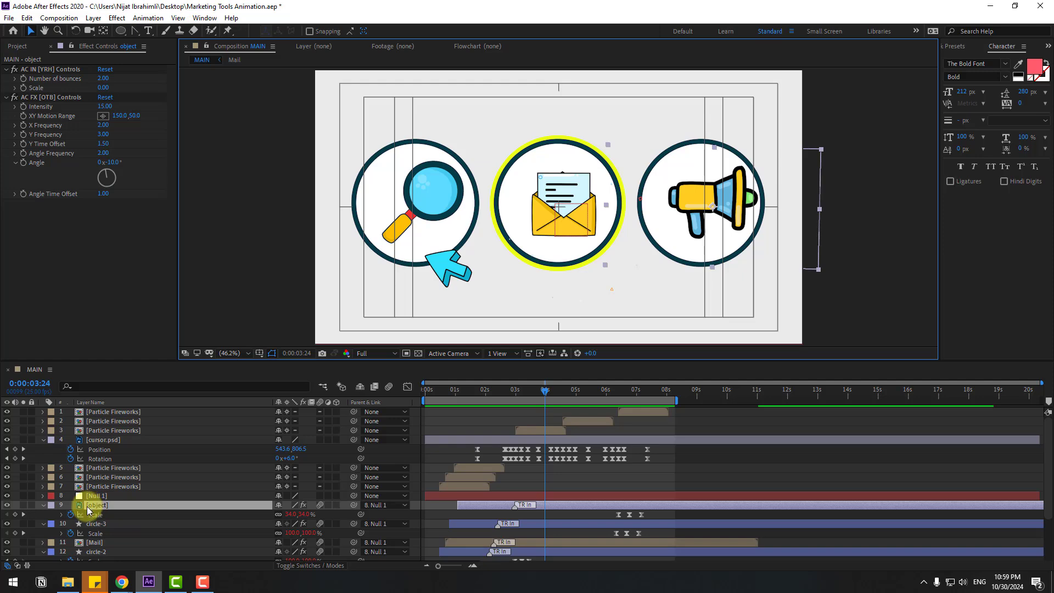
# Step: Move the megaphone's anchor point down toward its handle with the Pan Behind tool
pyautogui.scroll(3, 760, 235)
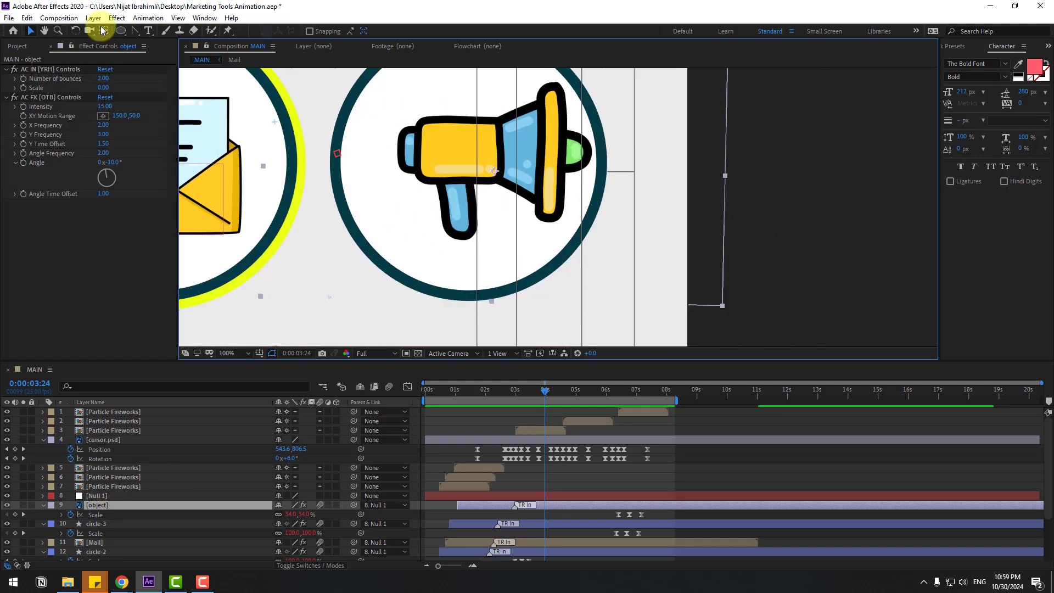
pyautogui.click(103, 30)
pyautogui.moveTo(494, 172); pyautogui.dragTo(470, 236)
pyautogui.click(31, 31)
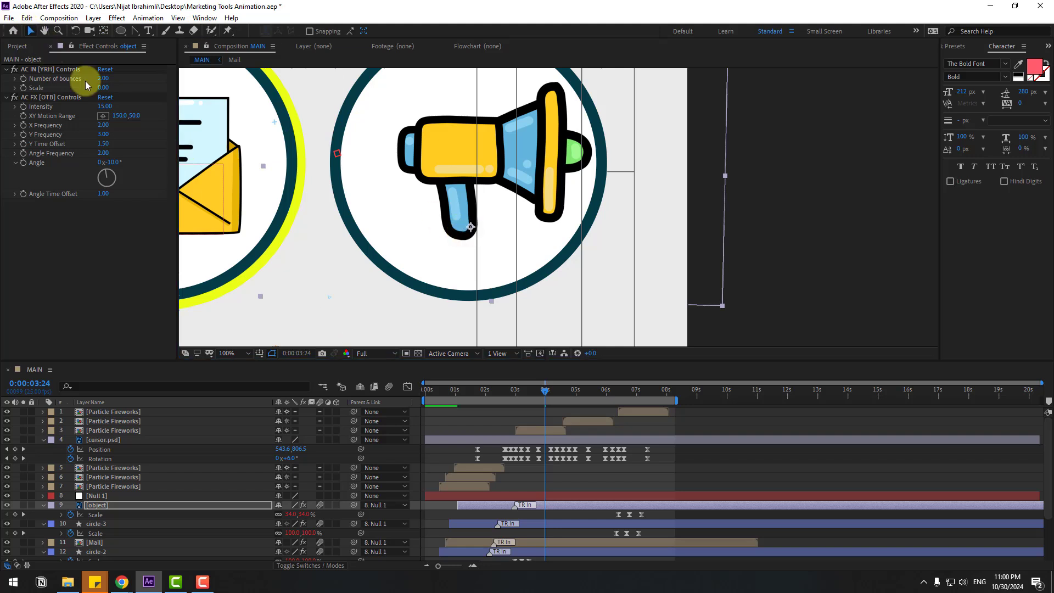
# Step: Keyframe the megaphone's Rotation from 3:05, tilting to about -16.5° then back, every ten frames
pyautogui.moveTo(545, 394); pyautogui.dragTo(522, 397)
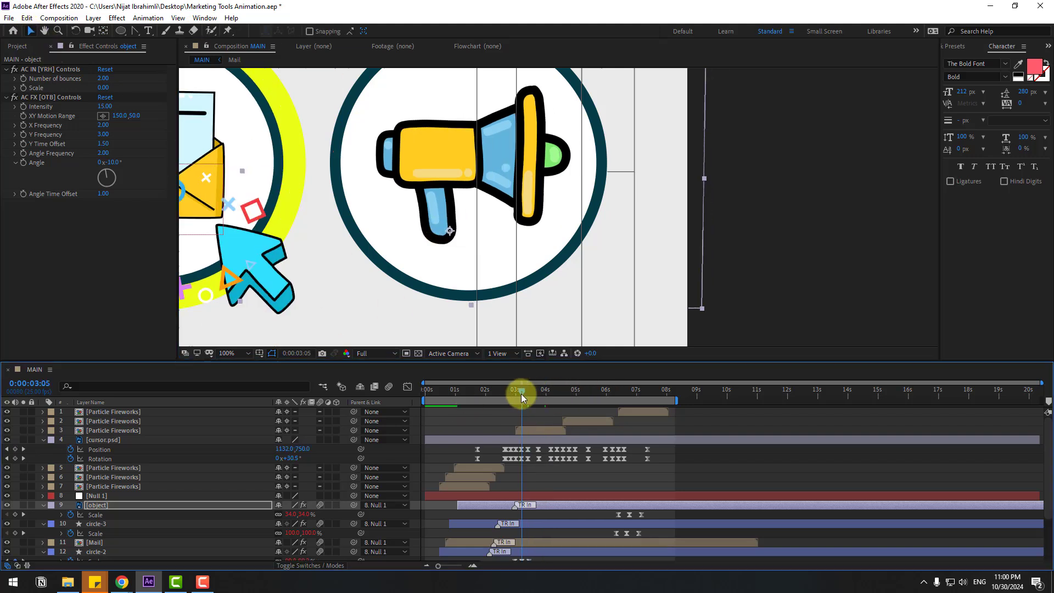
pyautogui.press('r')
pyautogui.click(71, 516)
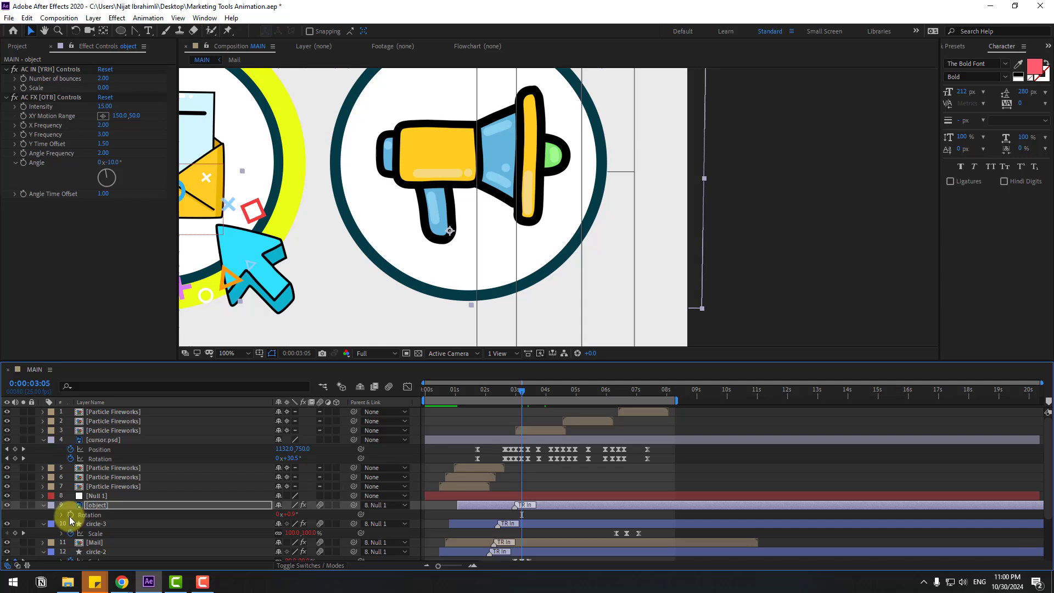
pyautogui.click(71, 515)
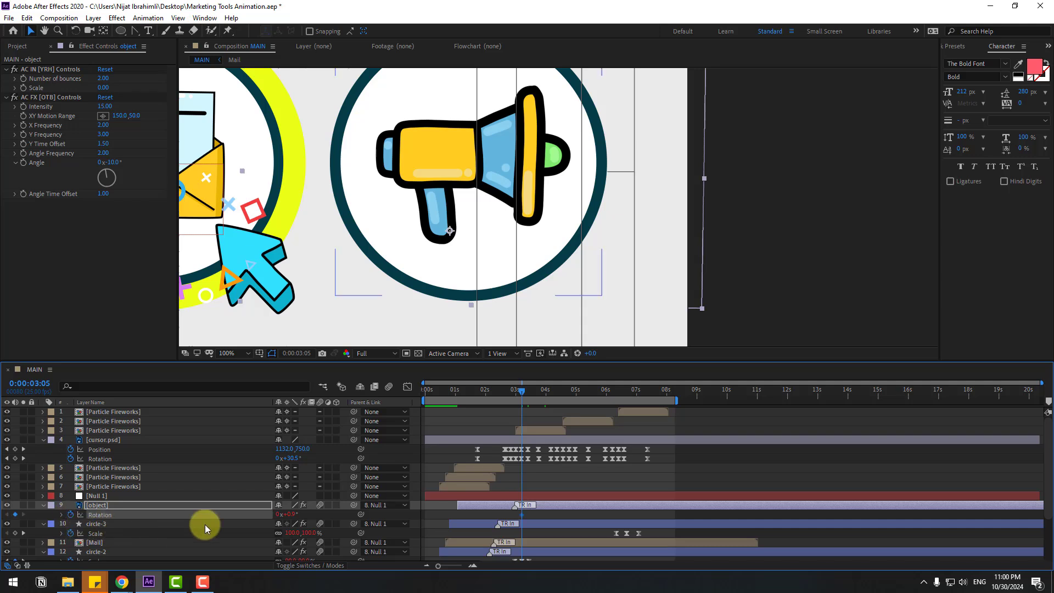
pyautogui.hotkey('shift', 'pagedown')
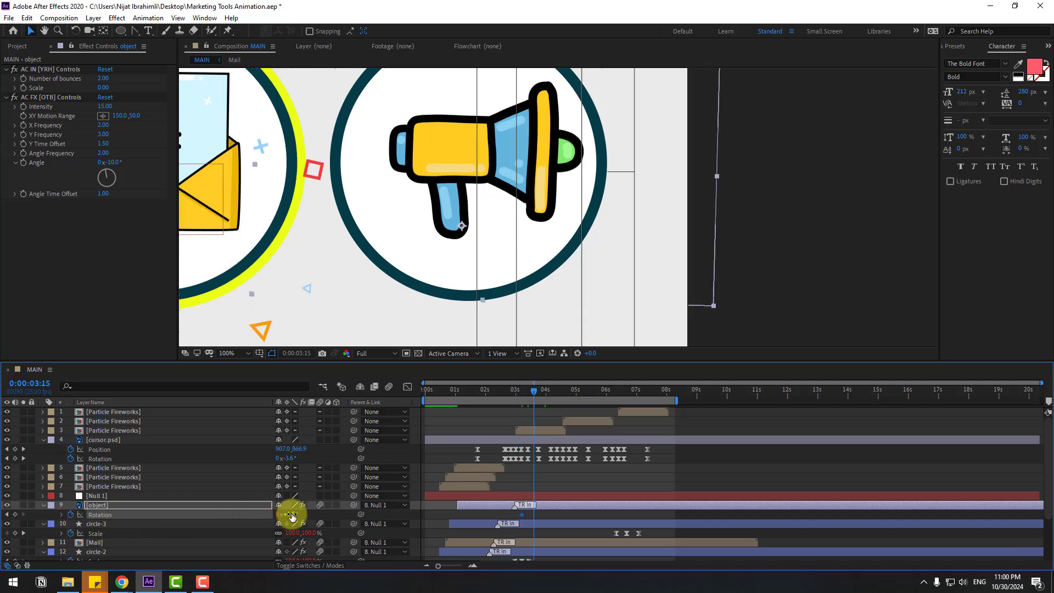
pyautogui.moveTo(287, 514)
pyautogui.mouseDown()
pyautogui.moveTo(307, 518)
pyautogui.moveTo(282, 516)
pyautogui.mouseUp()
pyautogui.hotkey('shift', 'pagedown')
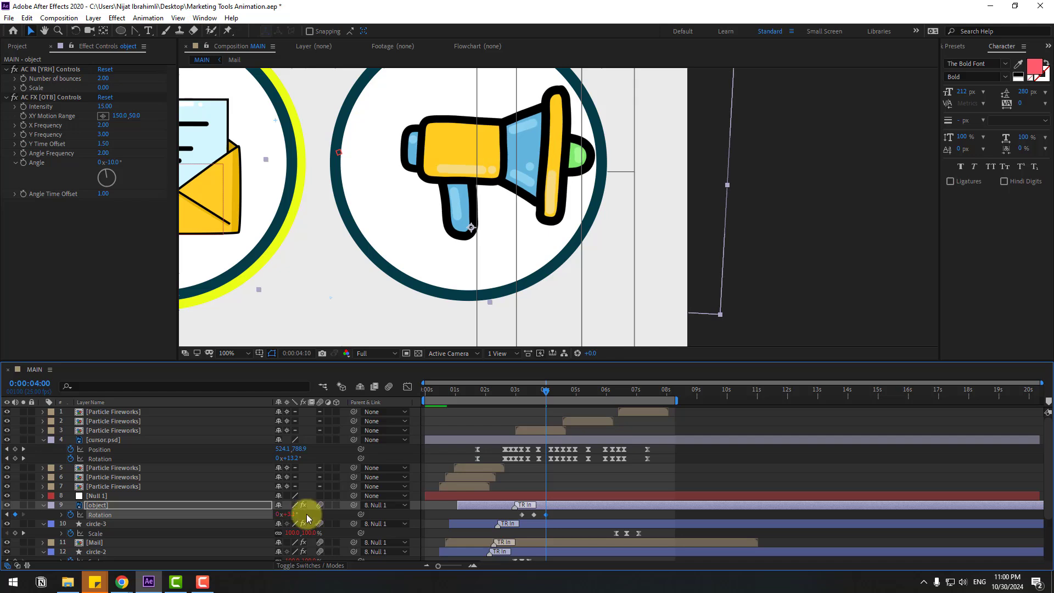
pyautogui.hotkey('shift', 'pagedown')
pyautogui.hotkey('shift', 'pagedown')
pyautogui.hotkey('shift', 'pagedown')
pyautogui.hotkey('shift', 'pagedown')
pyautogui.moveTo(282, 516); pyautogui.dragTo(288, 515)
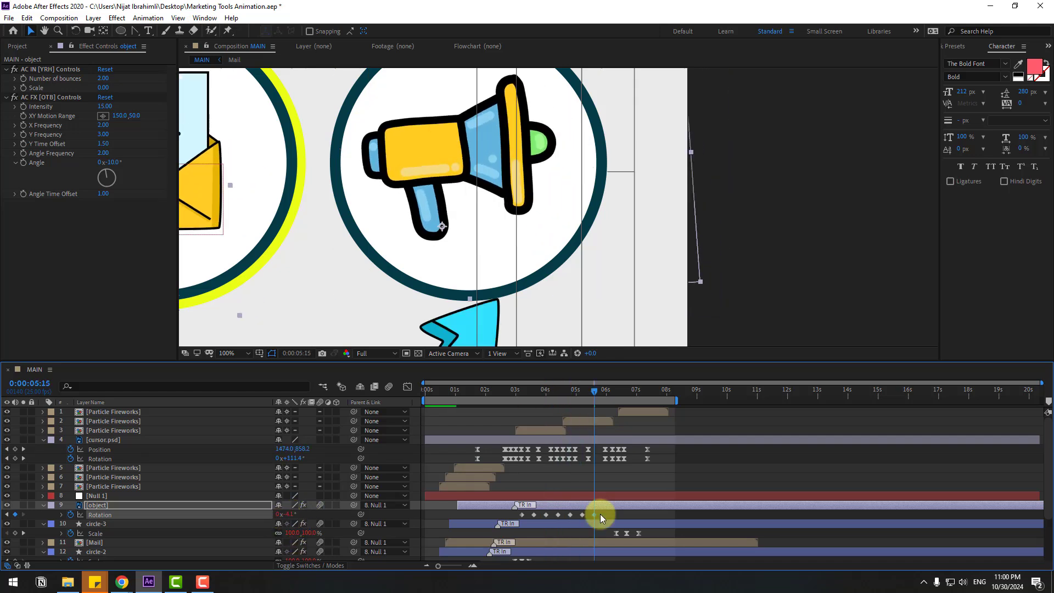
# Step: Apply Easy Ease to the rotation keyframes, shift them slightly earlier, and review the wobble
pyautogui.rightClick(521, 516)
pyautogui.moveTo(565, 438)
pyautogui.click(713, 437)
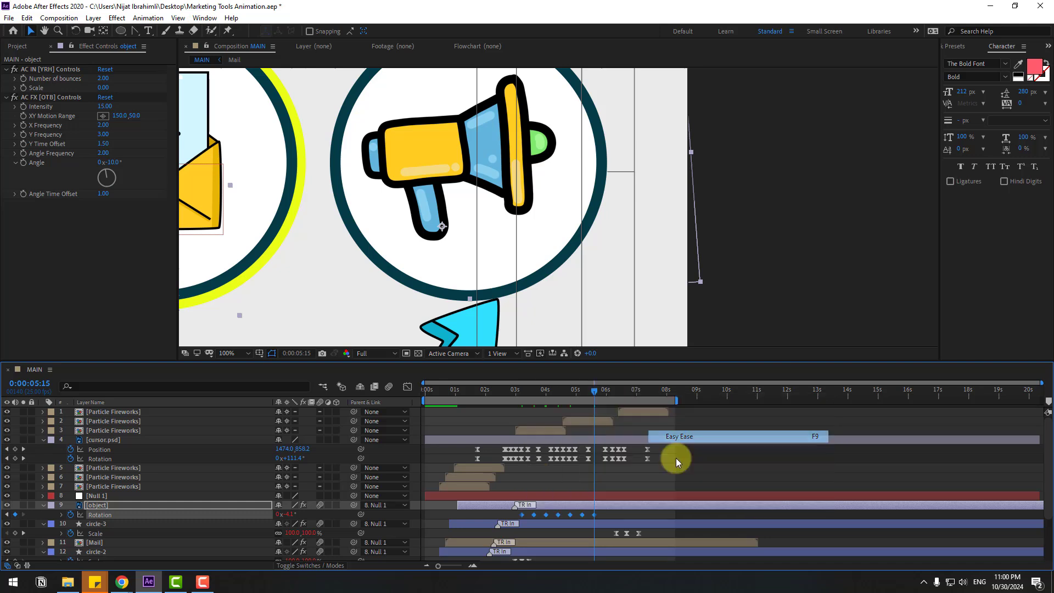
pyautogui.moveTo(465, 519); pyautogui.dragTo(460, 520)
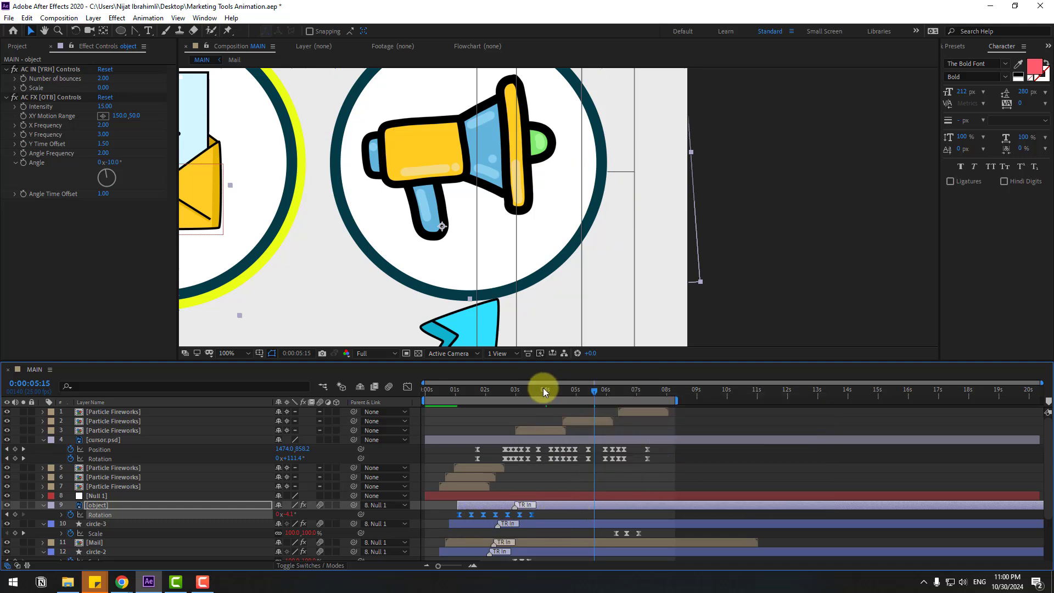
pyautogui.moveTo(536, 390); pyautogui.dragTo(532, 391)
pyautogui.click(604, 390)
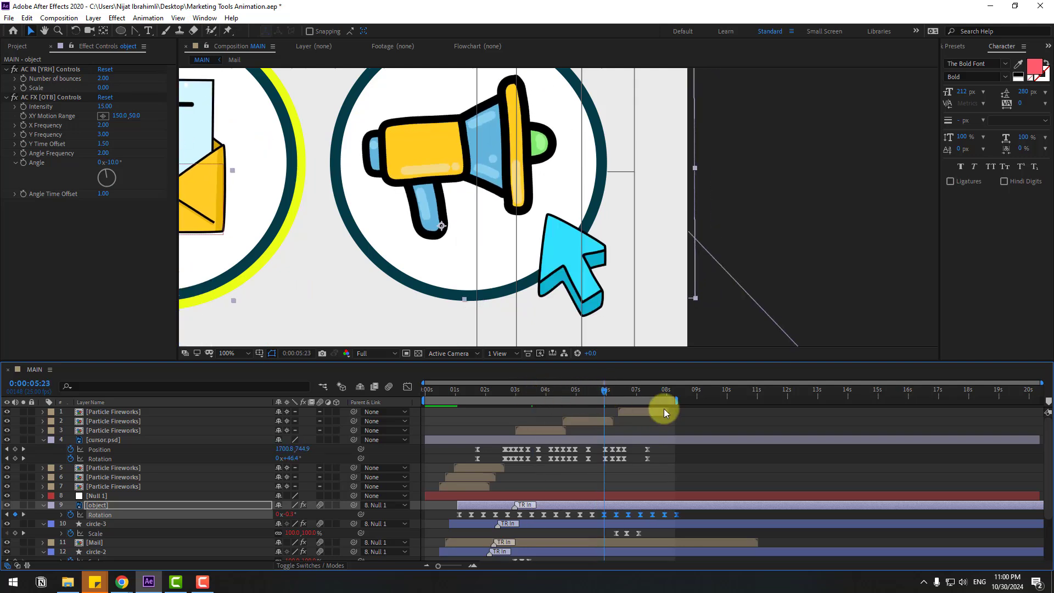